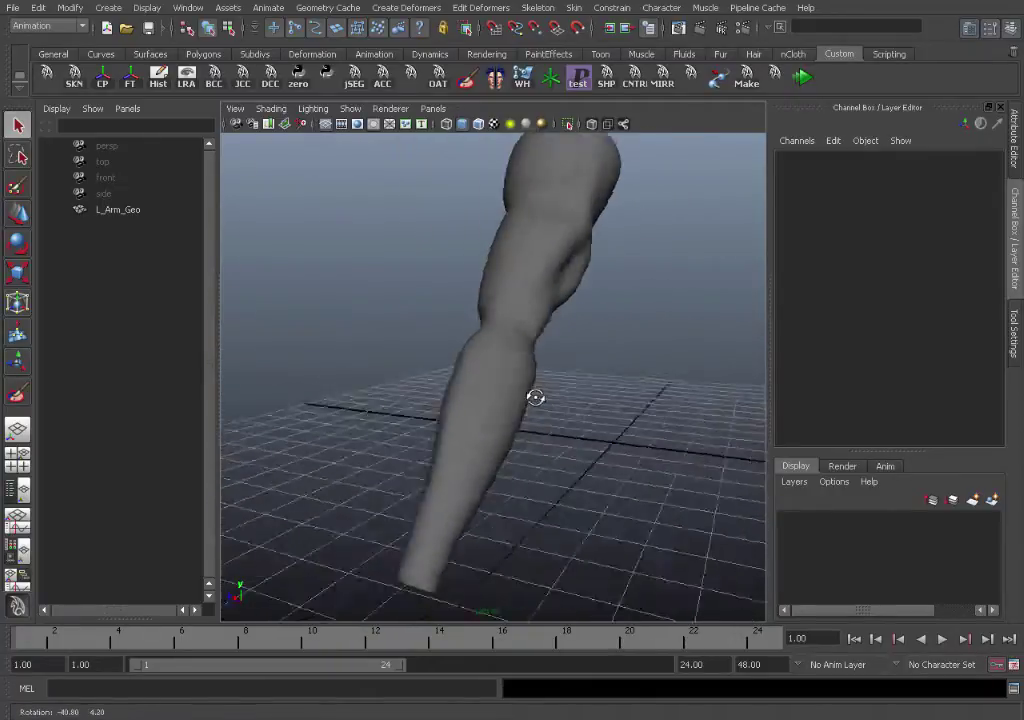
right_click_drag(594, 466, 620, 447, "alt")
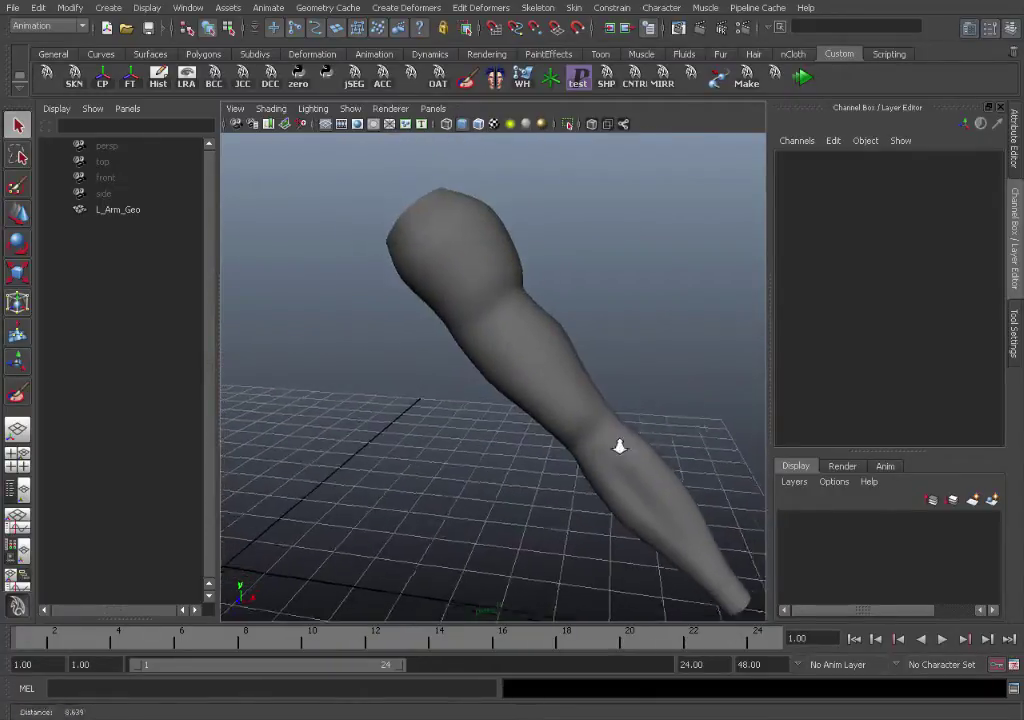
left_click_drag(620, 447, 425, 421, "alt")
left_click_drag(560, 432, 612, 415, "alt")
right_click_drag(612, 415, 515, 412, "alt")
middle_click_drag(515, 412, 552, 377, "alt")
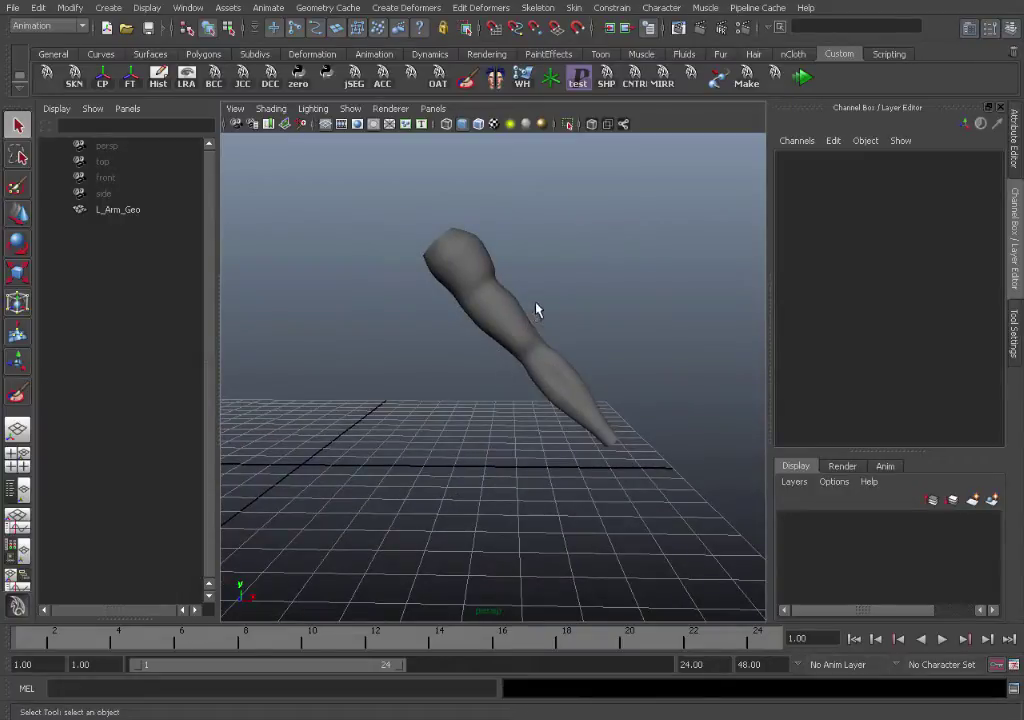
key("space")
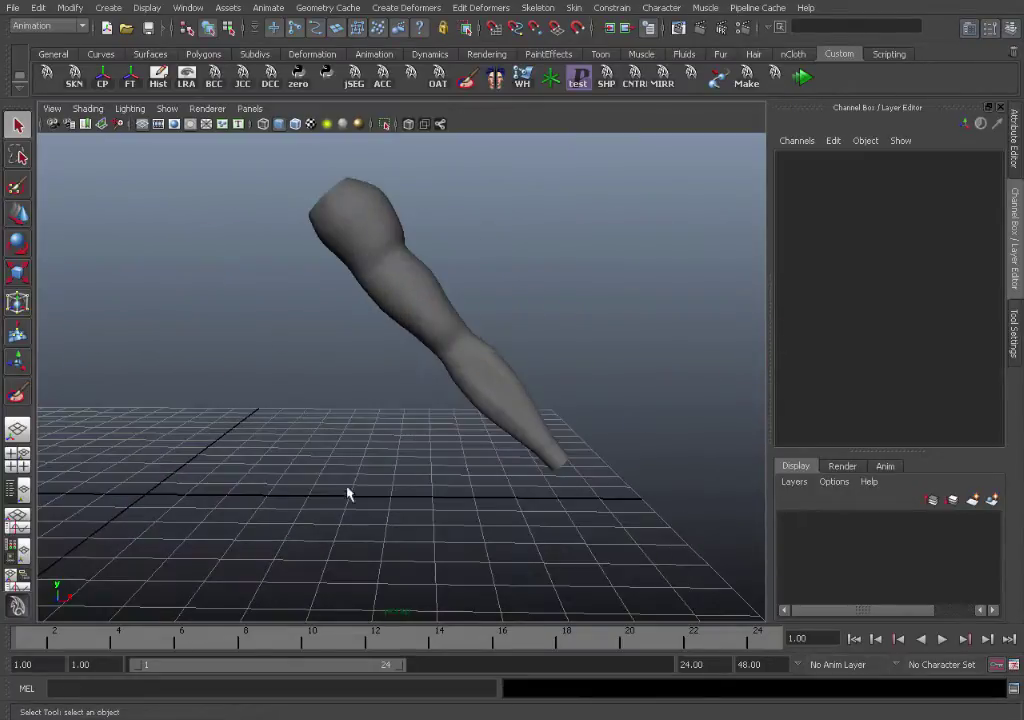
In the top view, draw a three-joint chain along the arm mesh's centre line from the shoulder end through the elbow to the wrist
left_click(18, 462)
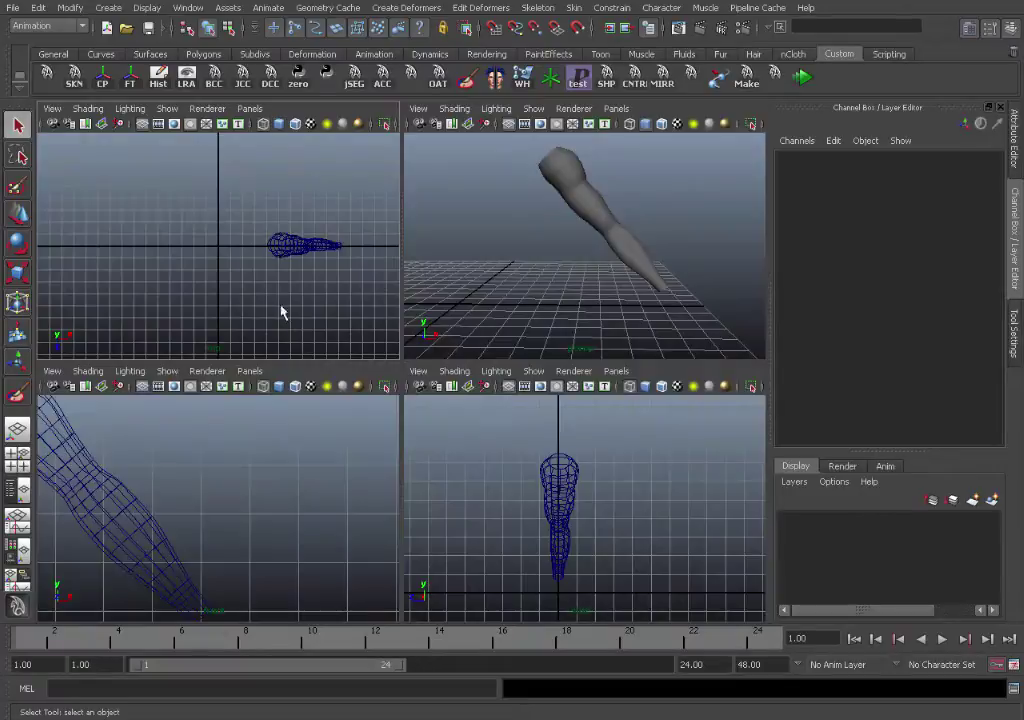
key("space")
right_click_drag(354, 289, 543, 360, "alt")
middle_click_drag(543, 360, 418, 396, "alt")
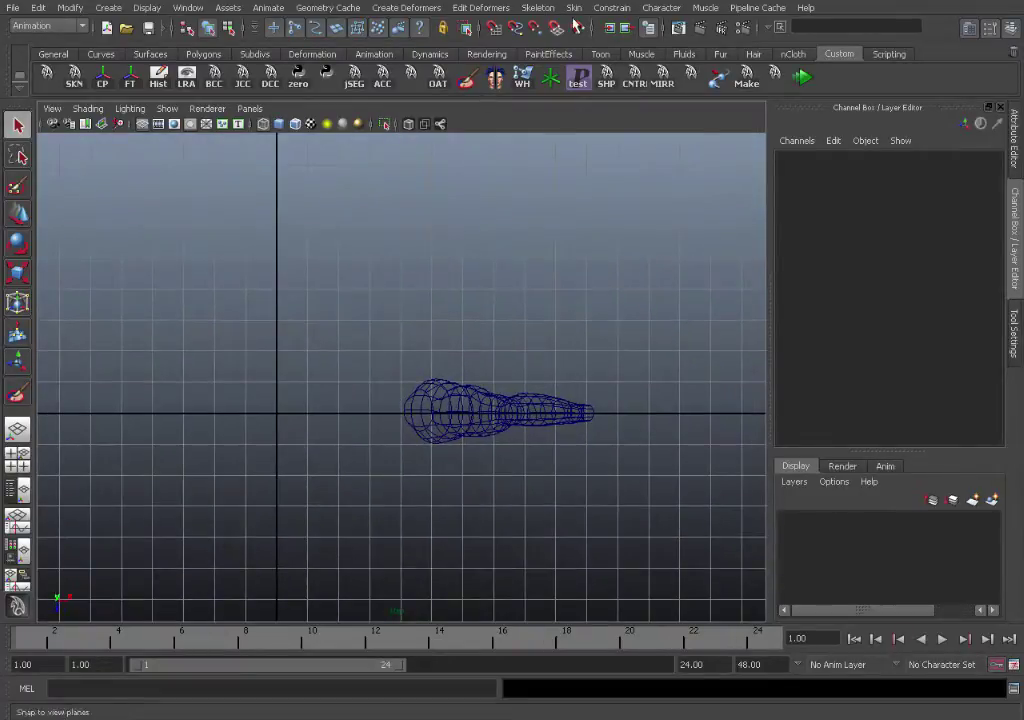
left_click(554, 9)
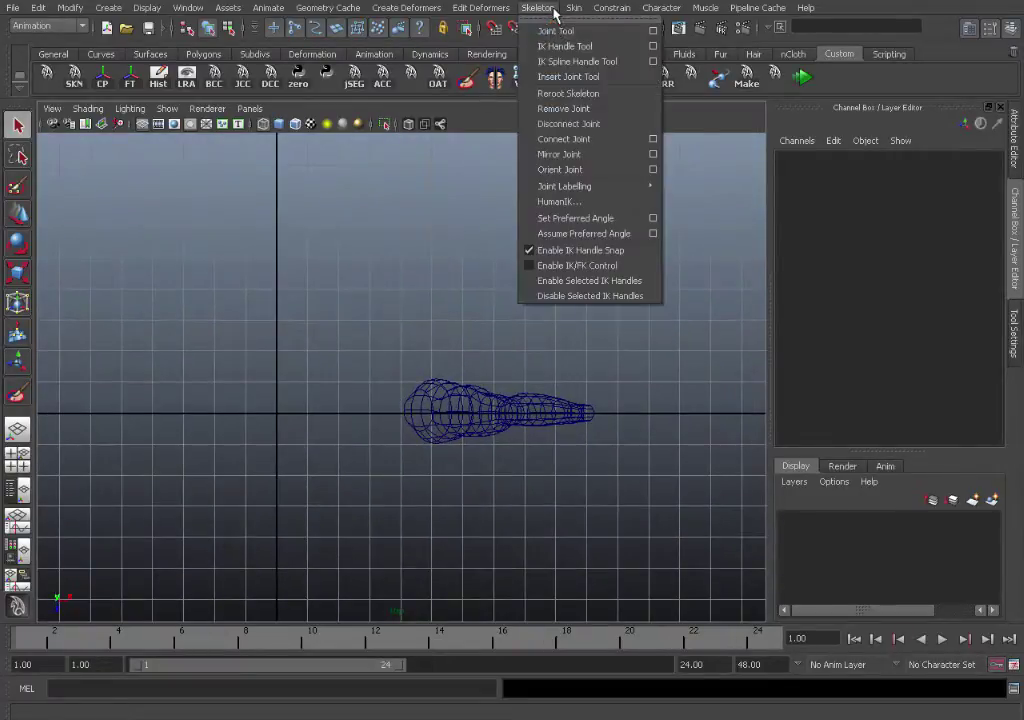
left_click(653, 31)
right_click_drag(338, 468, 462, 485, "alt")
middle_click_drag(462, 485, 366, 420, "alt")
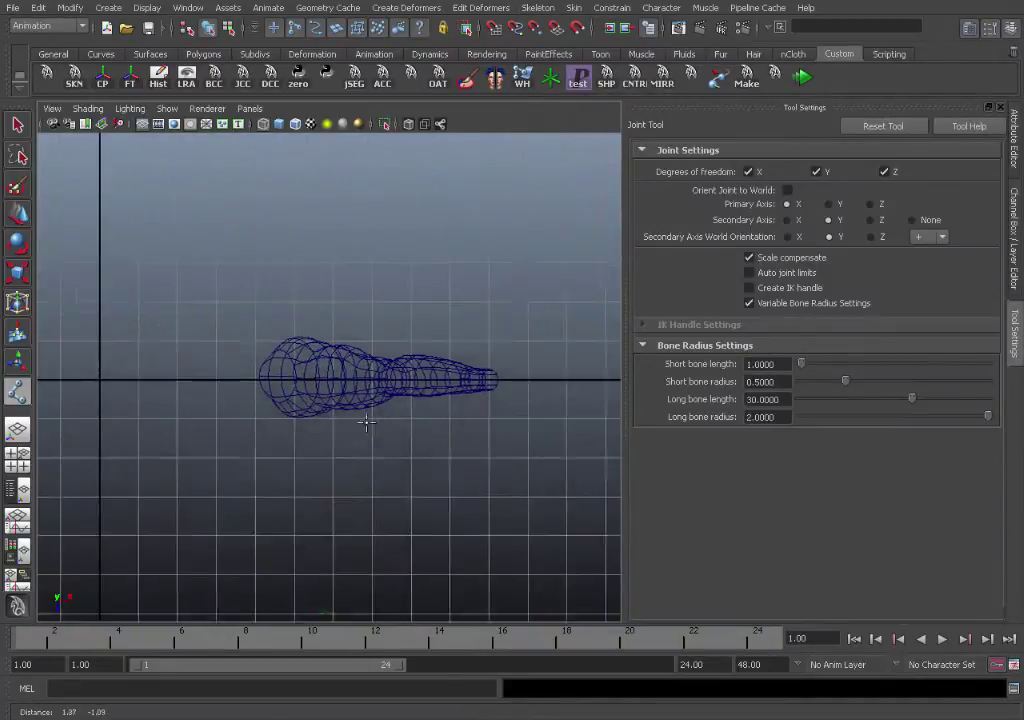
left_click(264, 376)
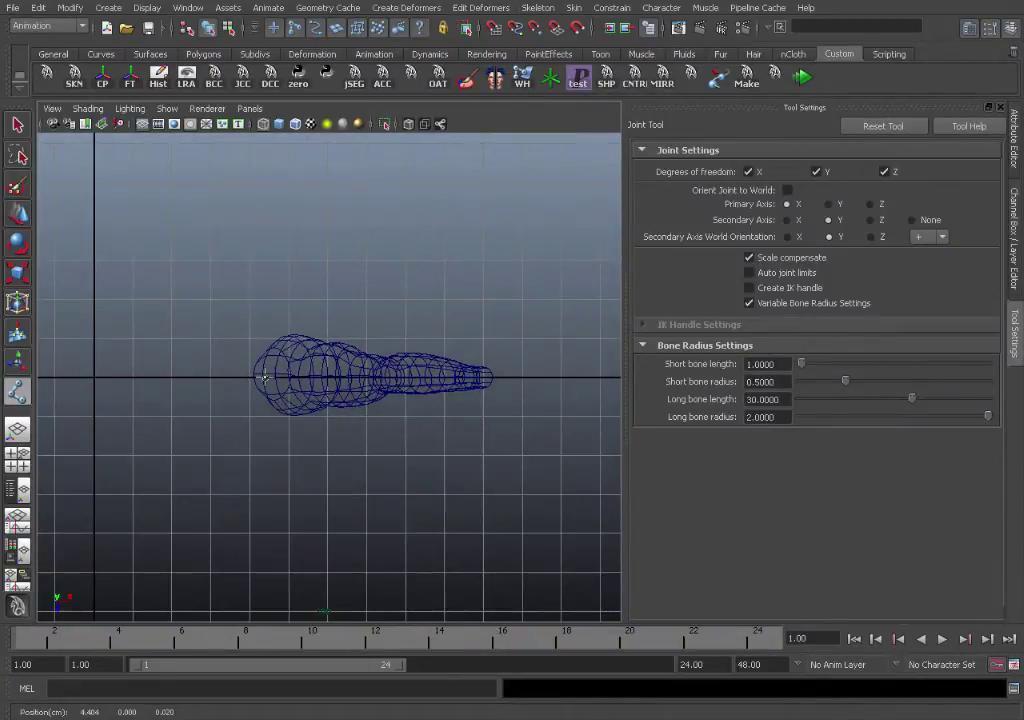
left_click(388, 376)
left_click(482, 376)
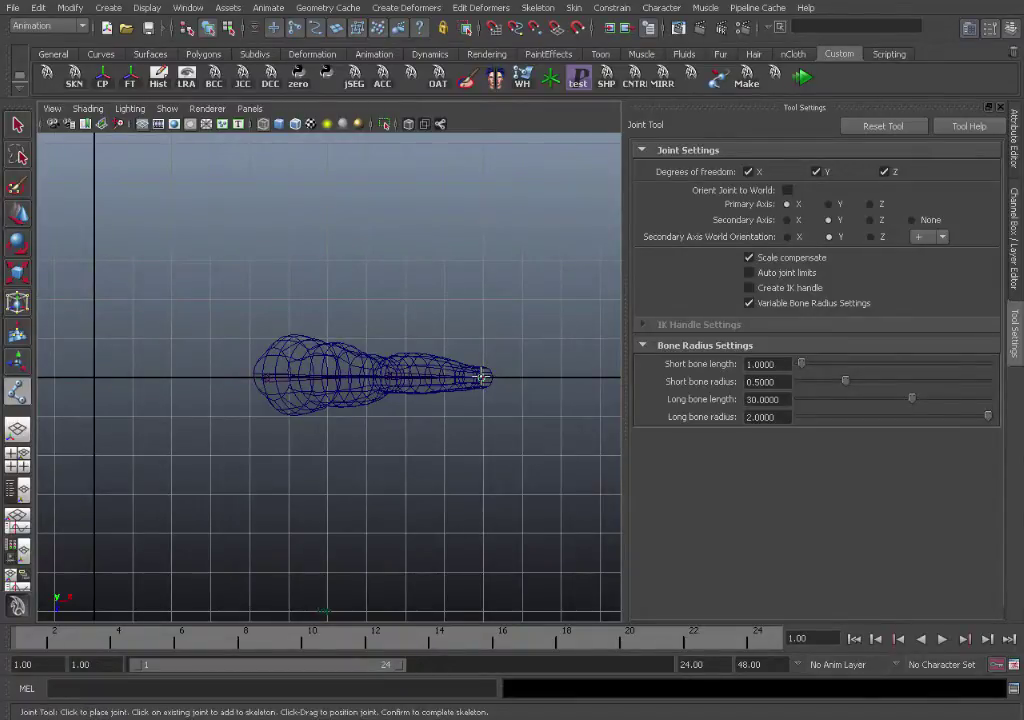
key("q")
In the front view, move the joint chain up to the arm's shoulder end, to about X 4.6 and Y 7.08
key("space")
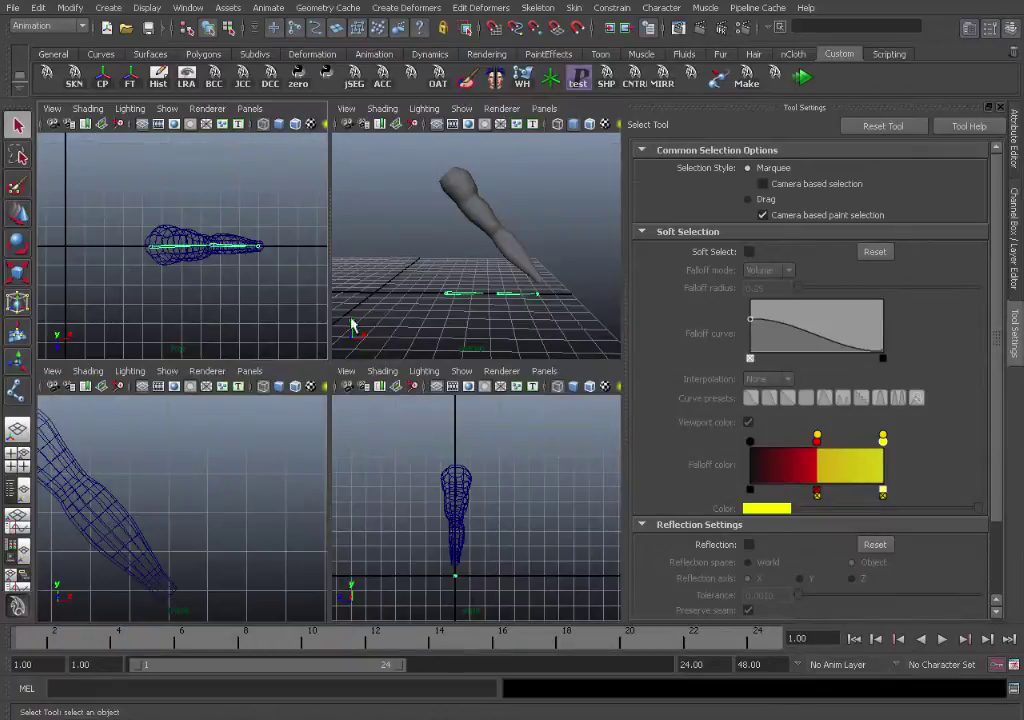
key("space")
scroll(330, 455, "down", 5)
key("w")
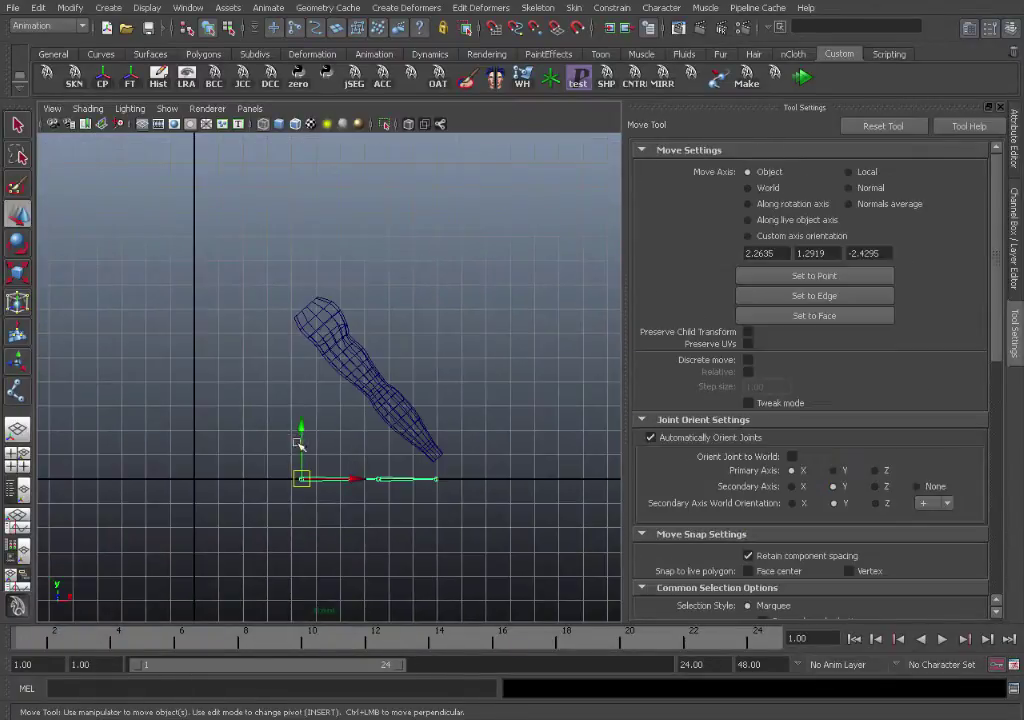
left_click_drag(298, 442, 299, 265)
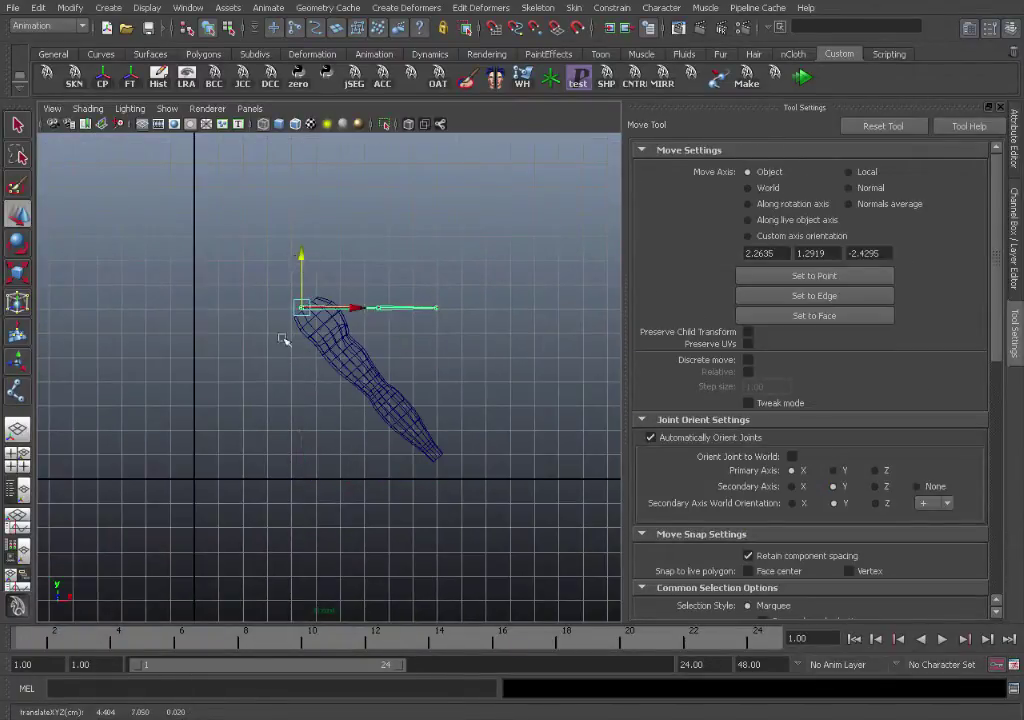
key("f")
middle_click_drag(272, 393, 430, 341, "alt")
right_click_drag(430, 341, 314, 345, "alt")
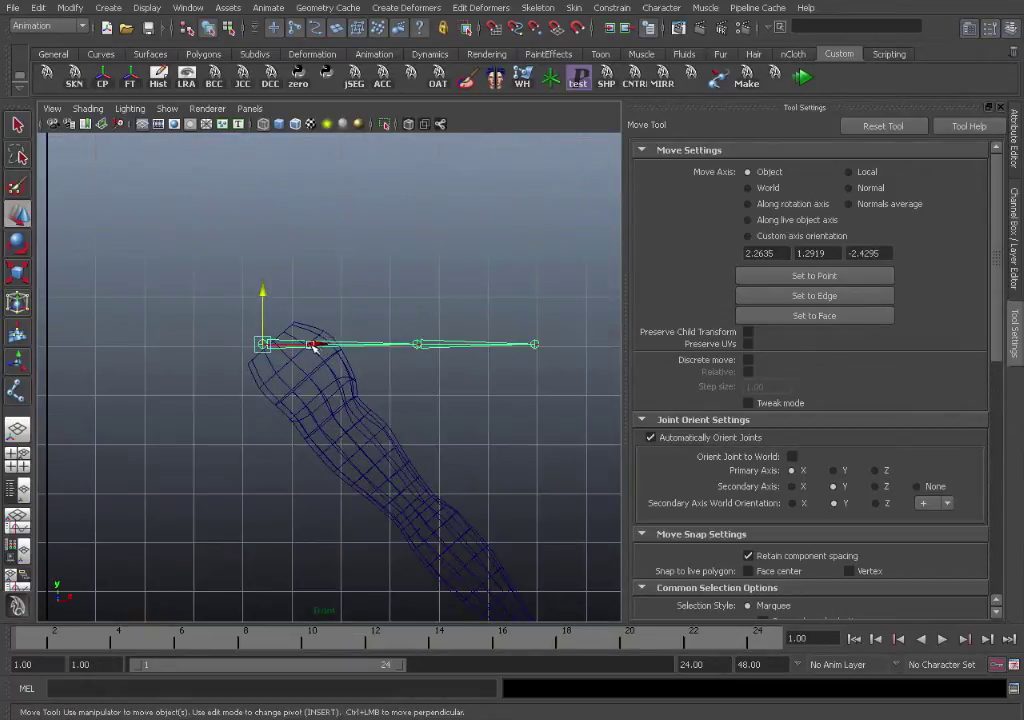
left_click_drag(313, 345, 325, 347)
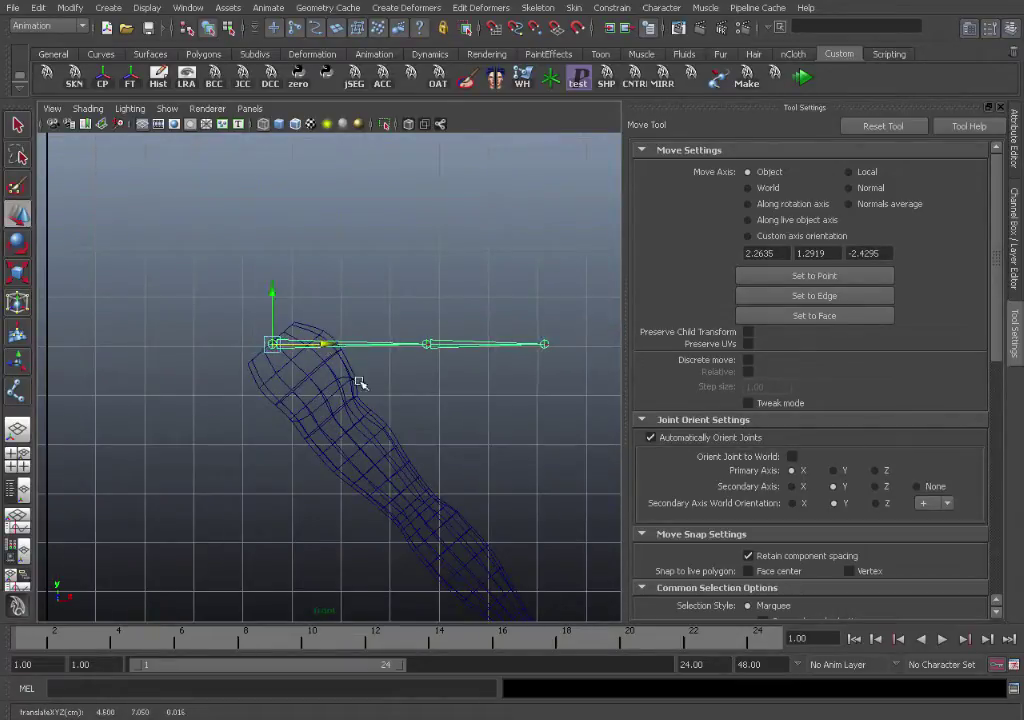
left_click_drag(273, 294, 277, 291)
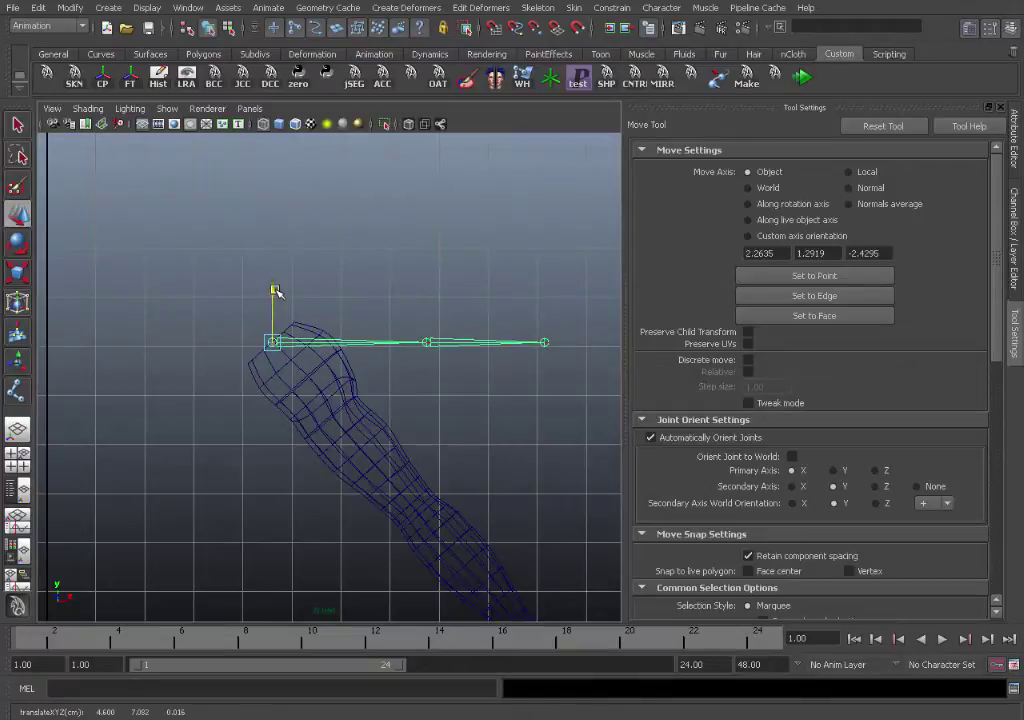
Rotate the root joint about -49.6 degrees around Z so the chain follows the arm's slope
left_click_drag(350, 384, 512, 334, "alt")
key("e")
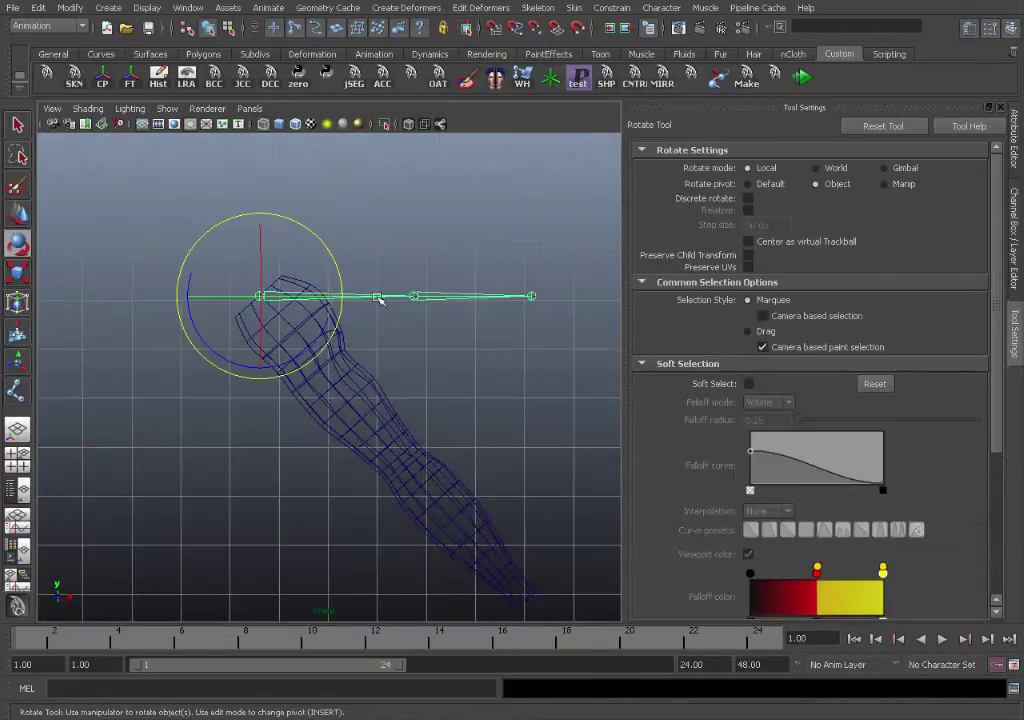
left_click_drag(313, 343, 254, 381)
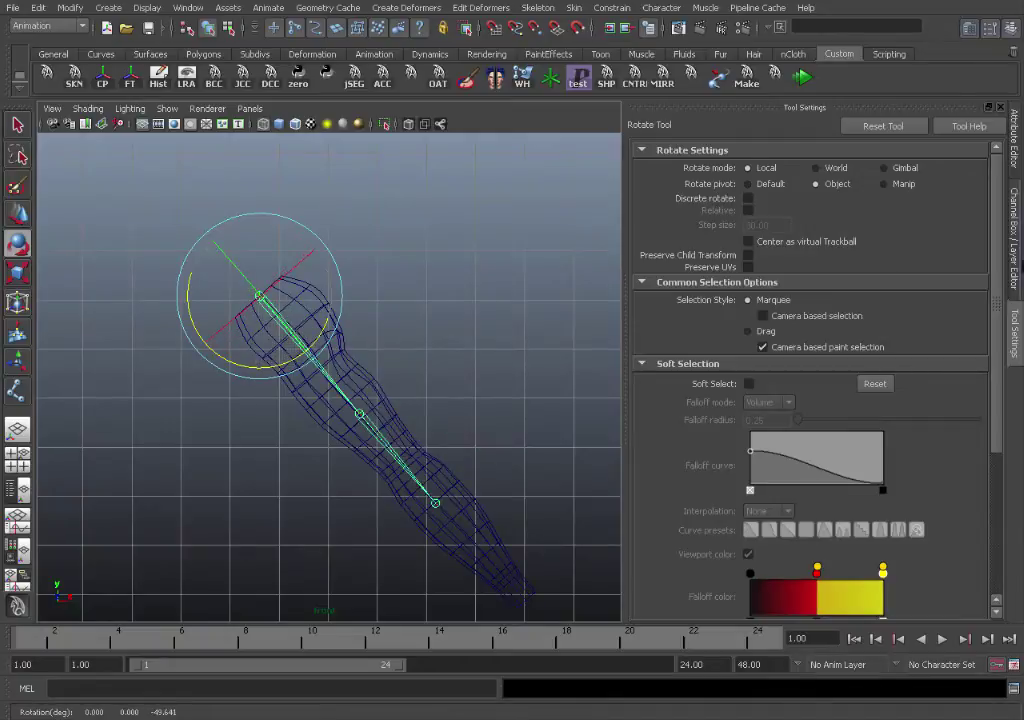
Reset the root joint's Rotate Z to 0
left_click(1016, 262)
double_click(965, 237)
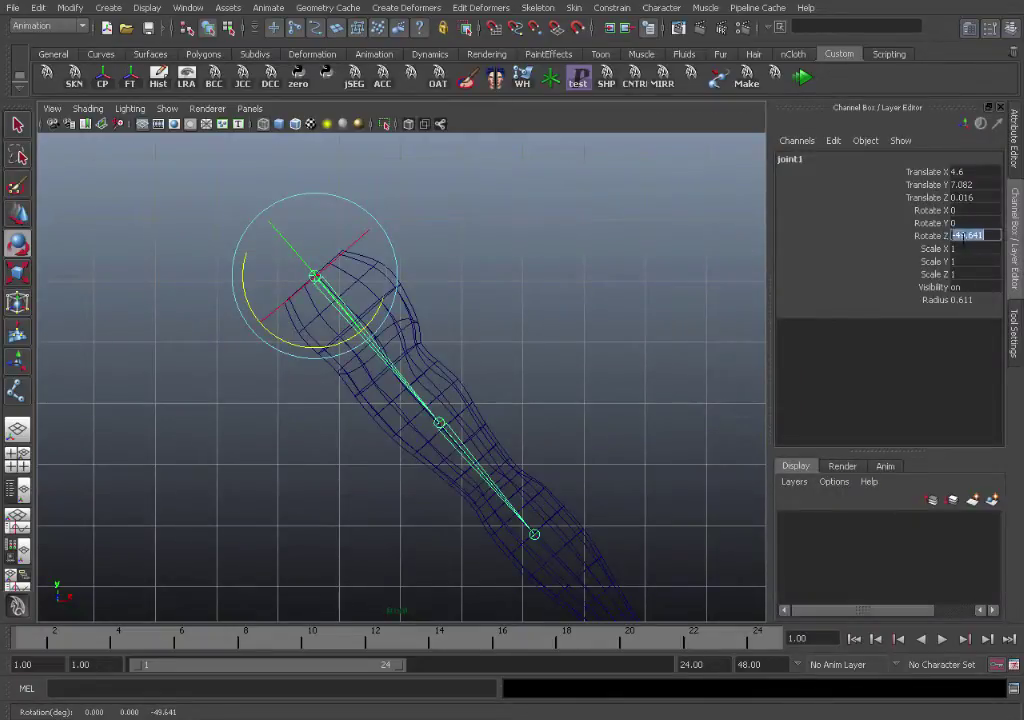
left_click(931, 240)
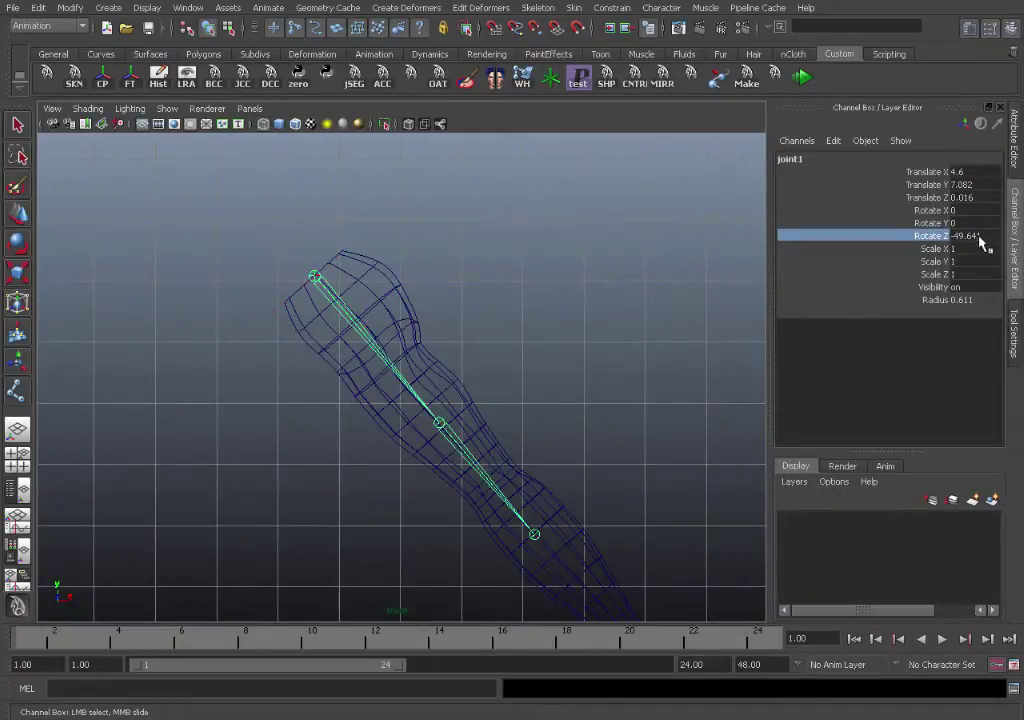
left_click(980, 239)
type("0")
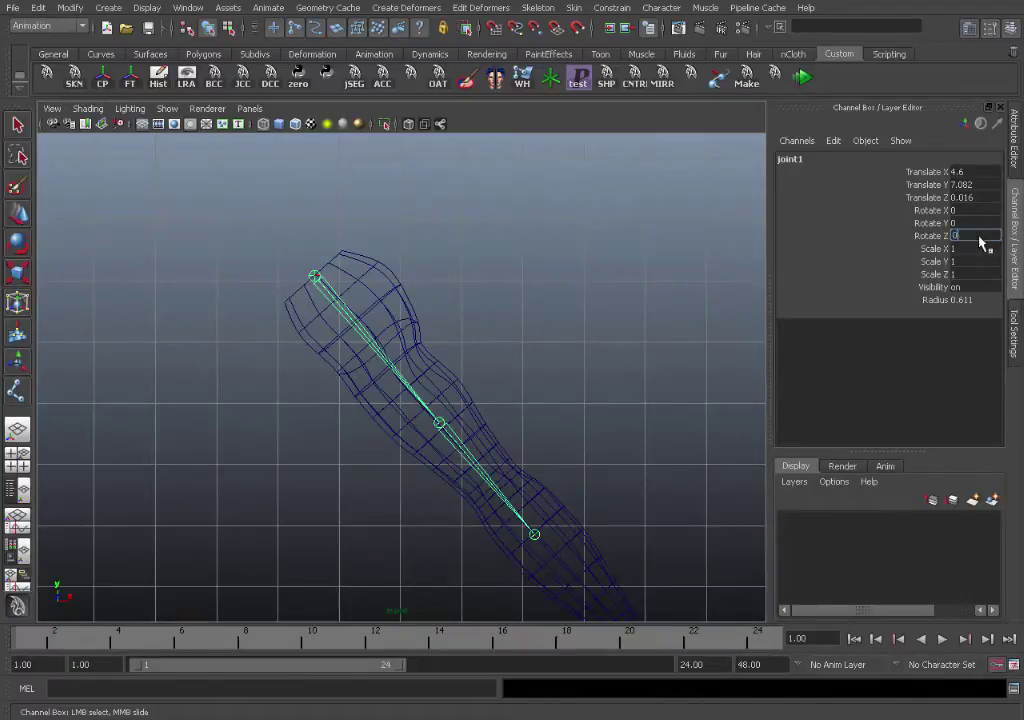
key("Return")
Angle the chain along the arm by setting the root joint's Joint Orient Z to -49.5
left_click(510, 233)
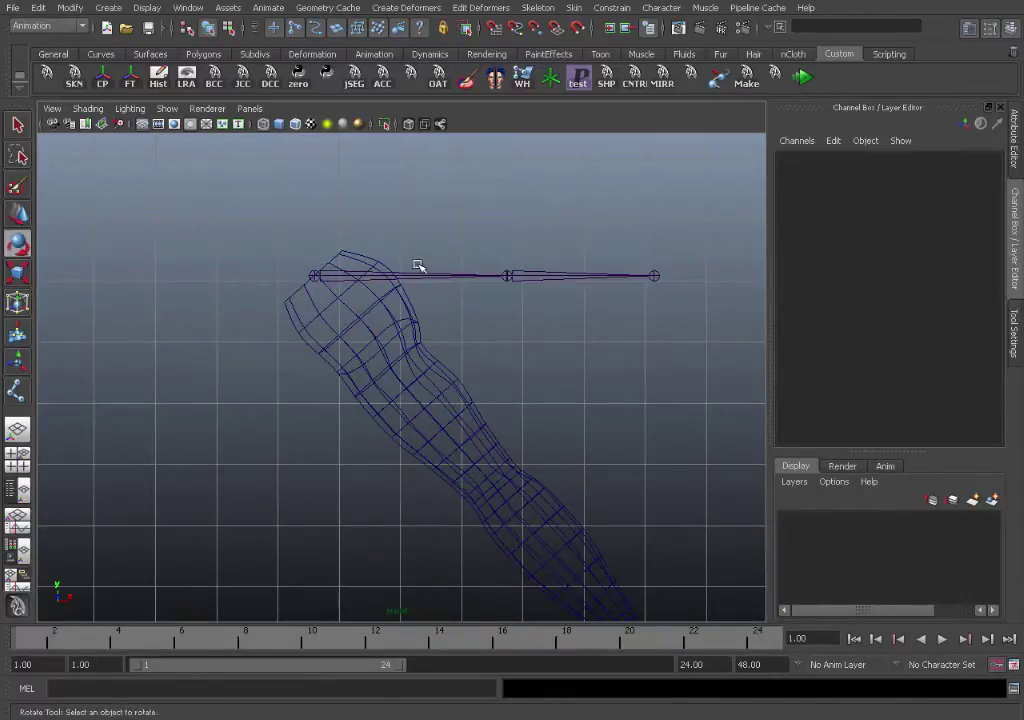
left_click(420, 273)
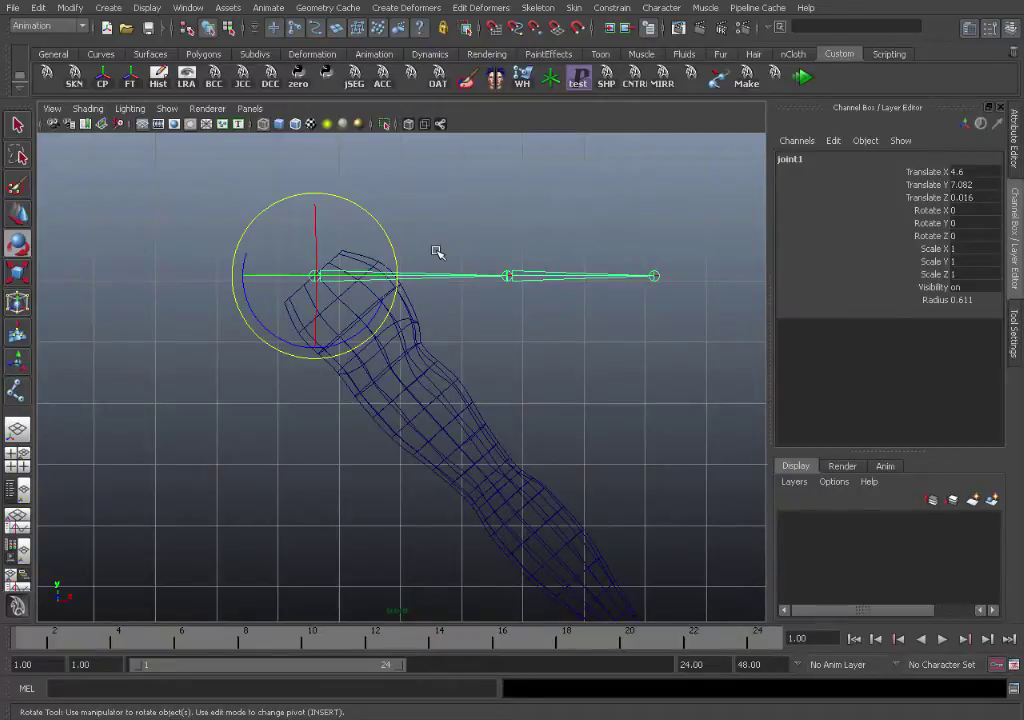
key("ctrl+a")
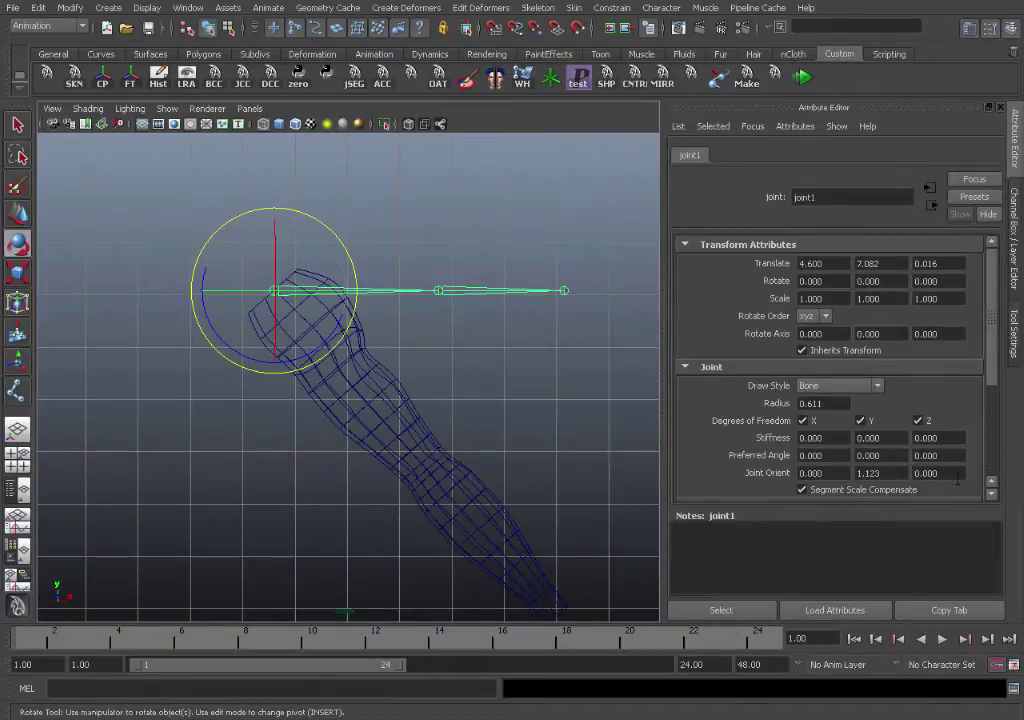
left_click_drag(957, 473, 562, 468, "ctrl")
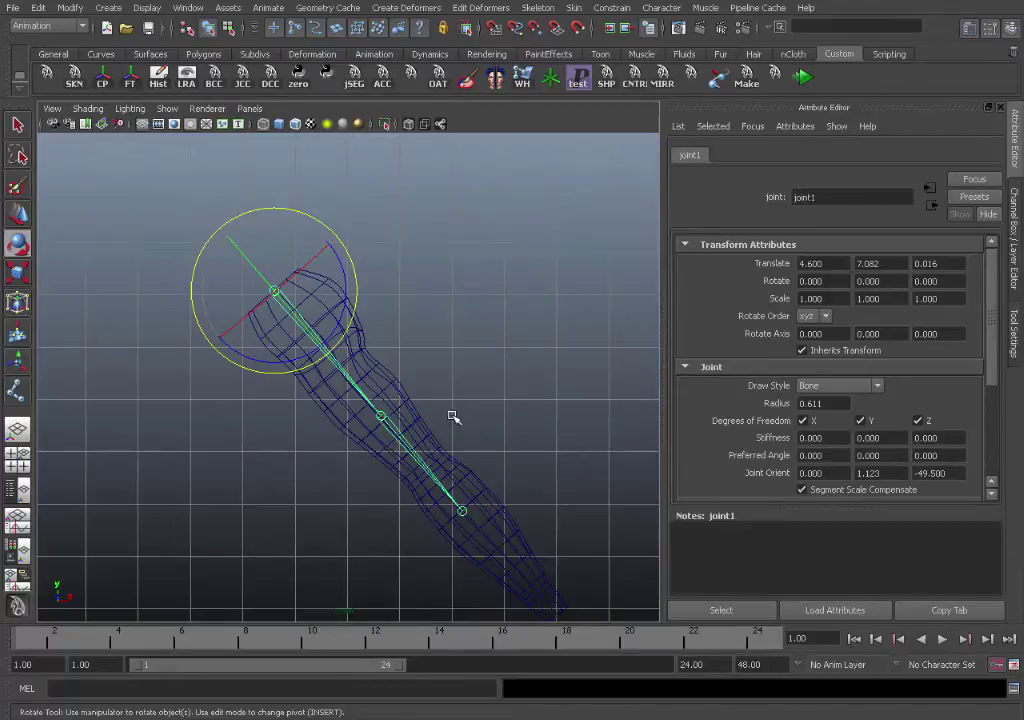
Slide the middle joint along its own X axis into the arm's elbow, to a Translate X of about 4.5
right_click_drag(437, 414, 516, 428, "alt")
left_click_drag(516, 428, 523, 350, "alt")
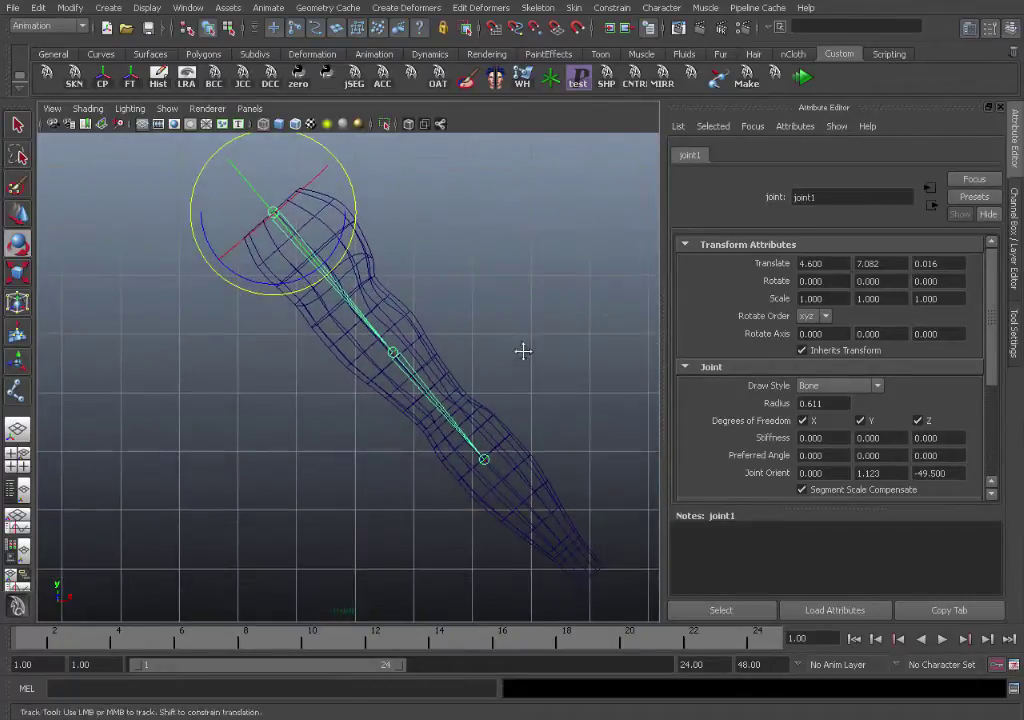
left_click(411, 359)
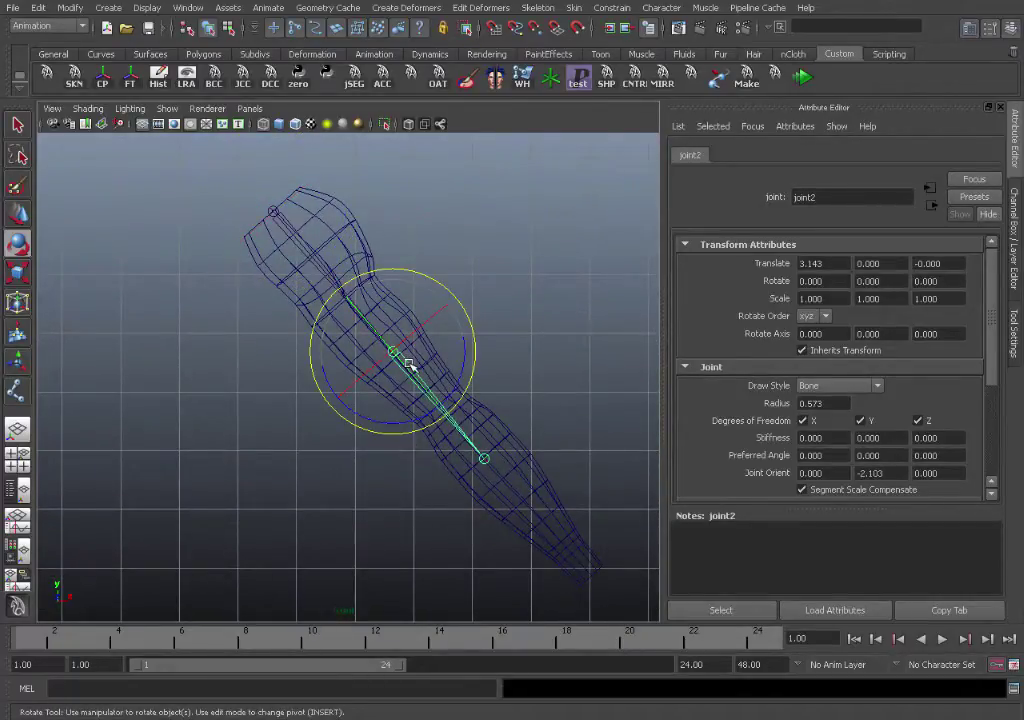
key("w")
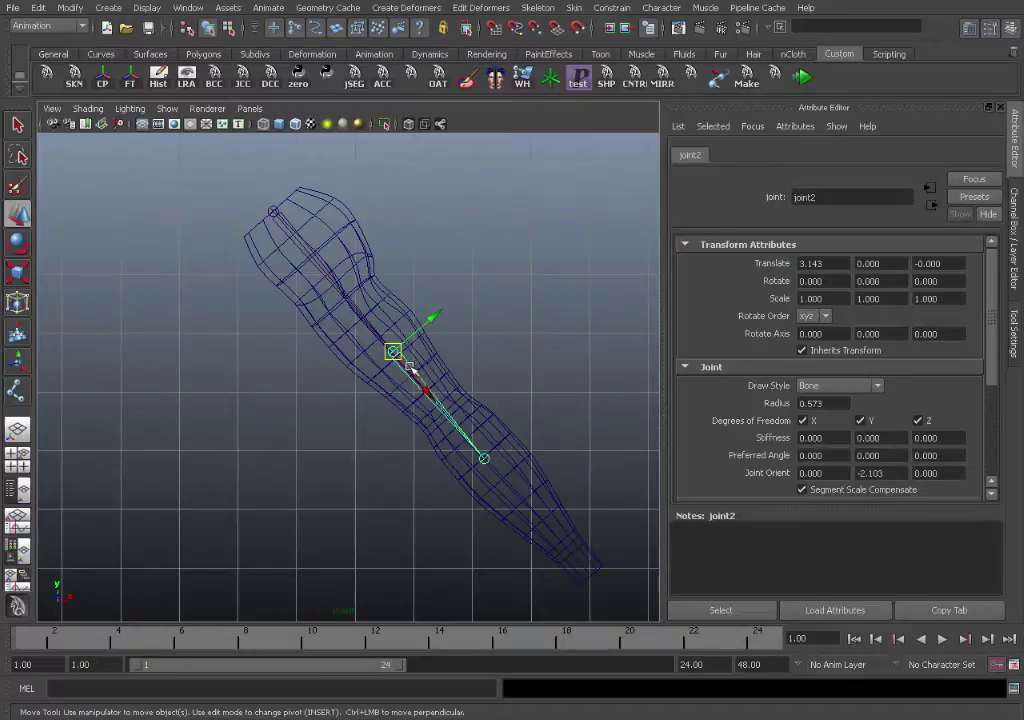
left_click(409, 367)
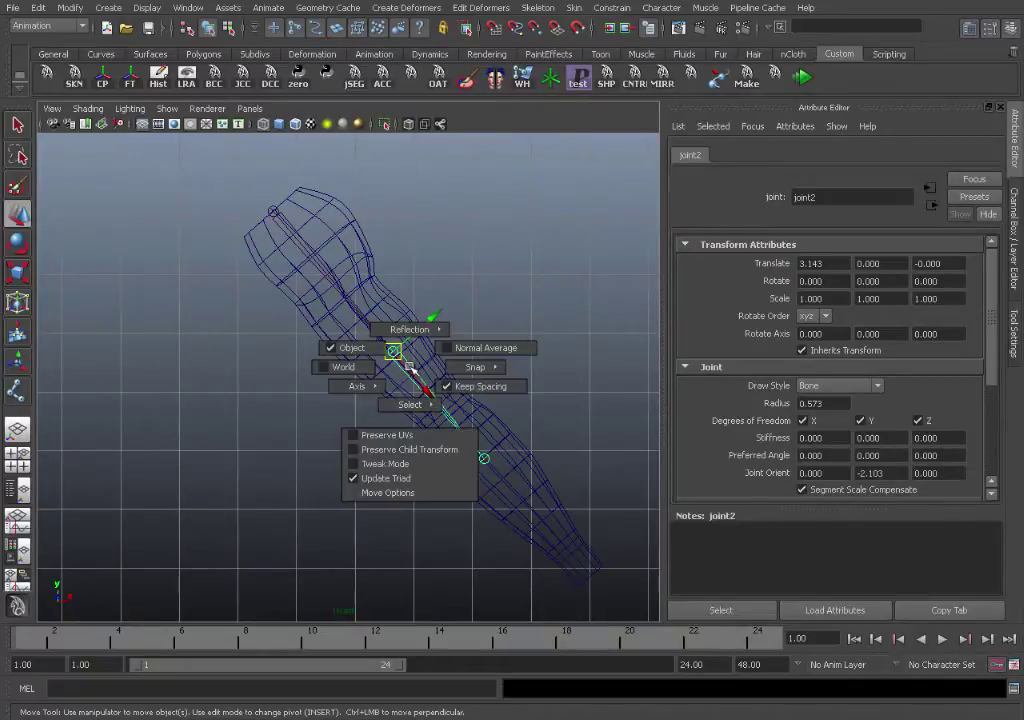
left_click_drag(408, 369, 487, 434)
right_click_drag(386, 441, 555, 466, "alt")
middle_click_drag(545, 470, 436, 418, "alt")
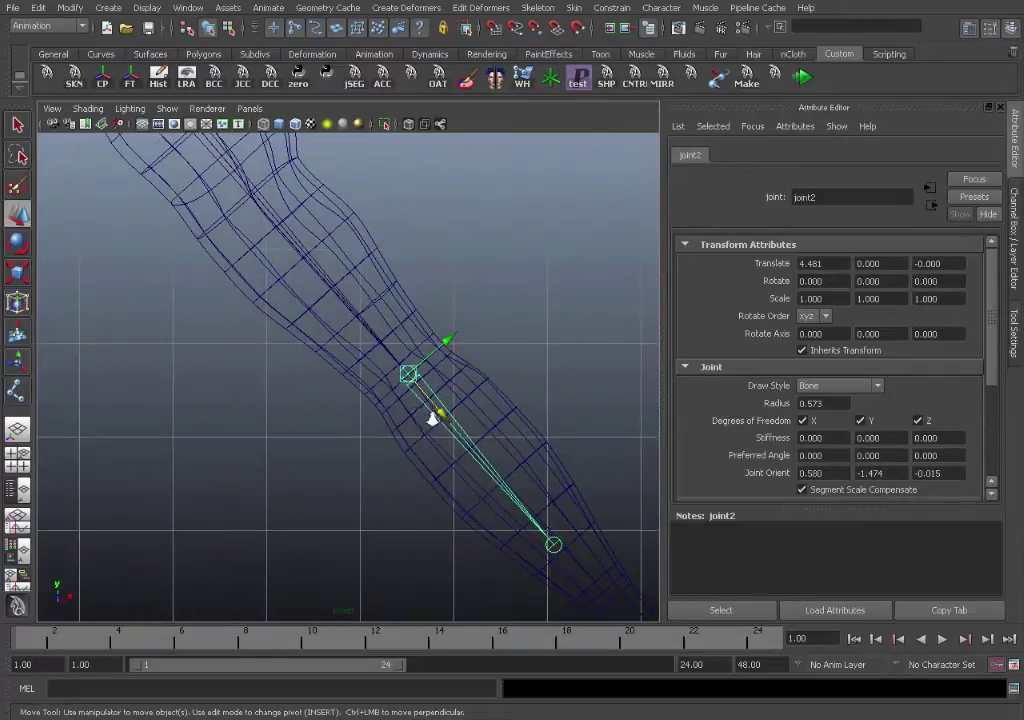
right_click_drag(434, 420, 586, 448, "alt")
middle_click_drag(482, 411, 418, 399, "alt")
right_click_drag(418, 399, 556, 438, "alt")
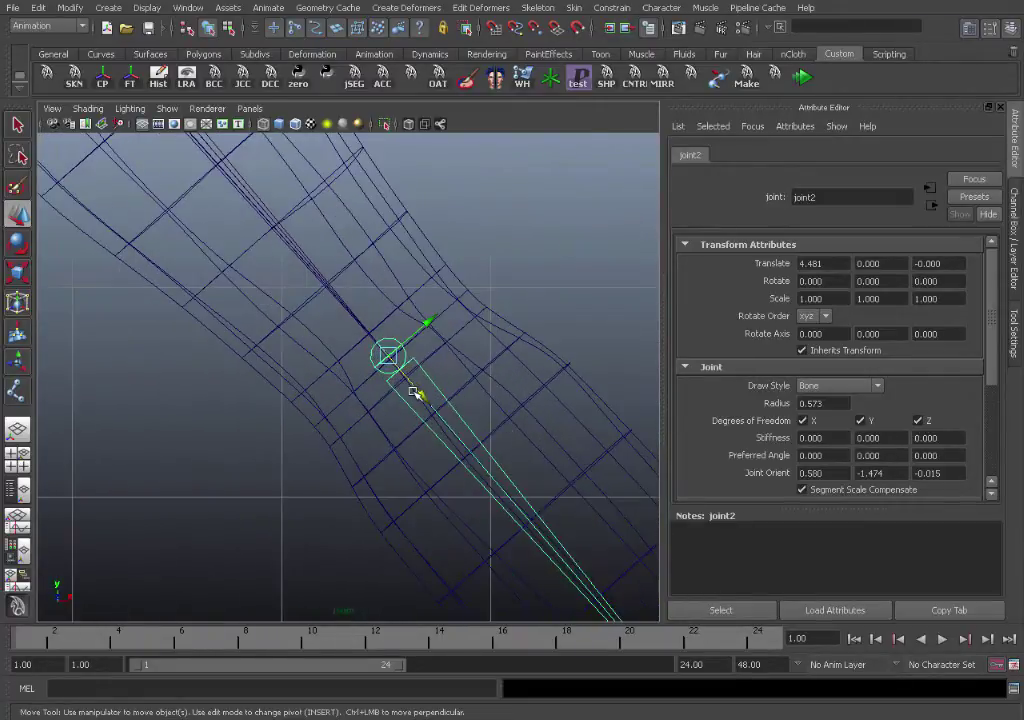
left_click_drag(422, 394, 424, 396)
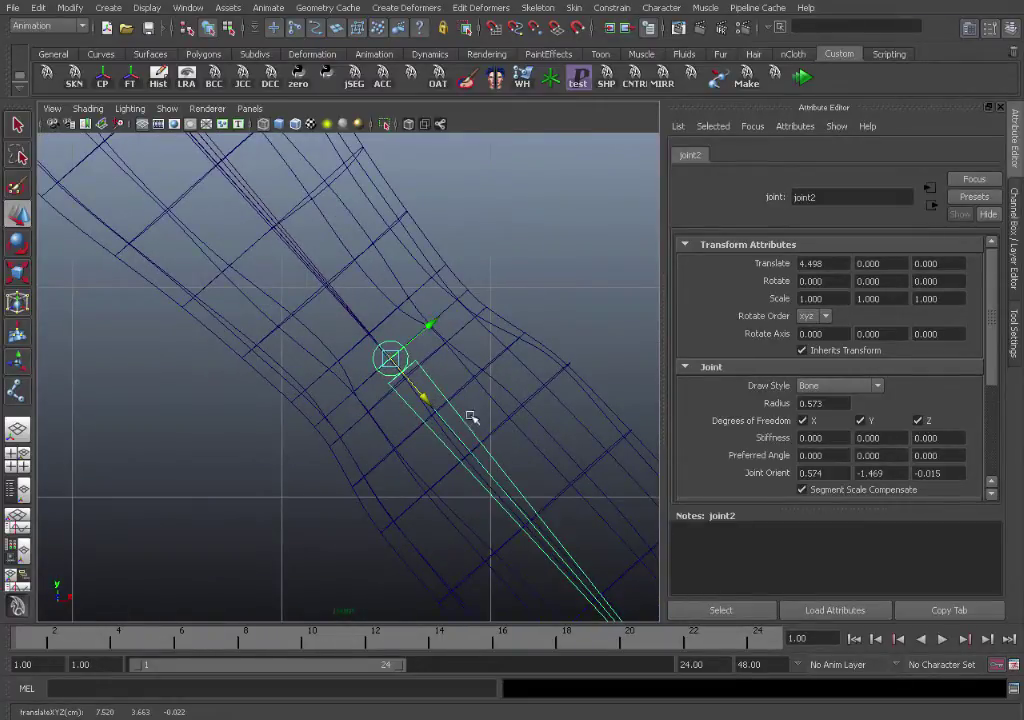
Adjust the elbow joint's Joint Orient Z to about 1.085 to aim the lower bone down the forearm
right_click_drag(471, 418, 512, 462, "alt")
middle_click_drag(512, 462, 496, 407, "alt")
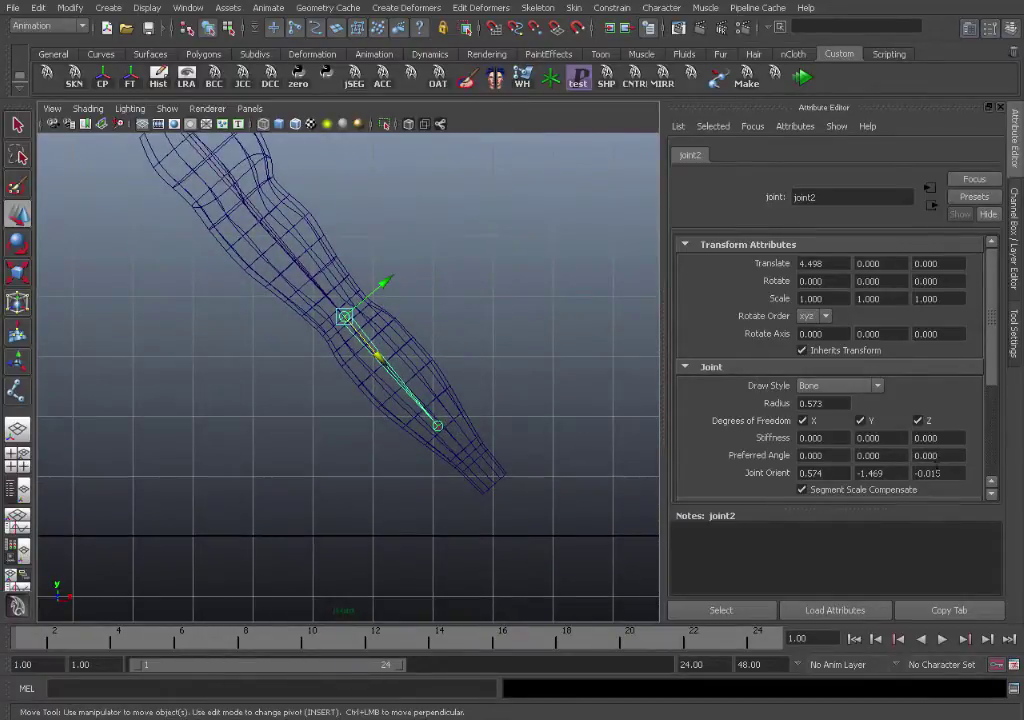
left_click_drag(945, 473, 955, 466, "ctrl")
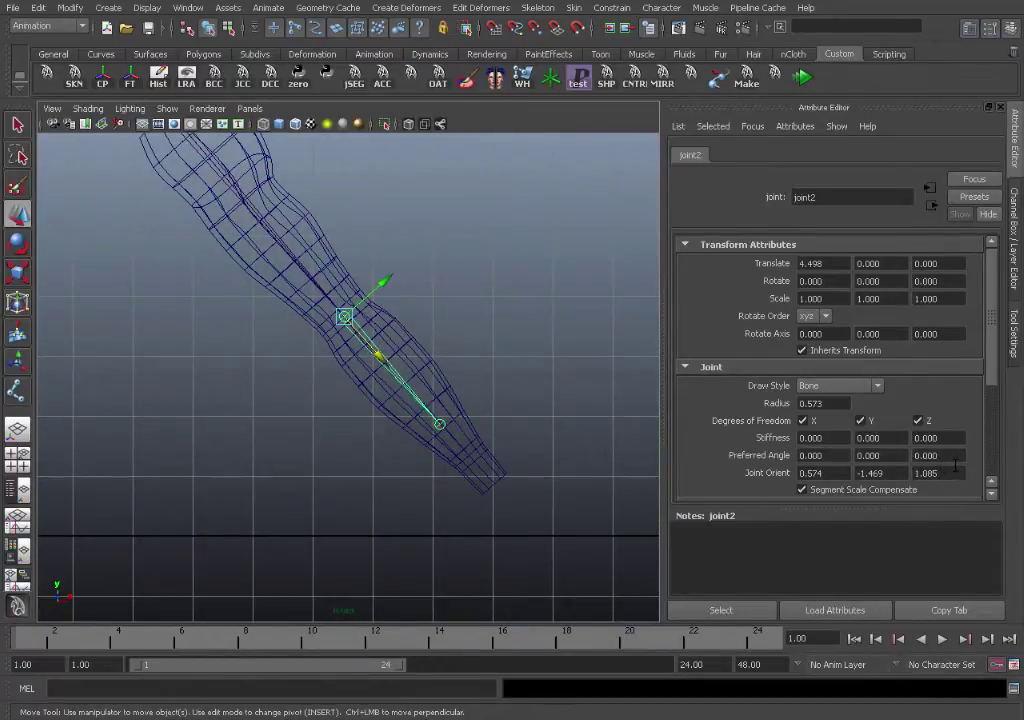
Slide the end joint along its X axis to the arm's wrist, to a Translate X of about 3.707
left_click(441, 423)
left_click_drag(469, 457, 551, 489)
key("q")
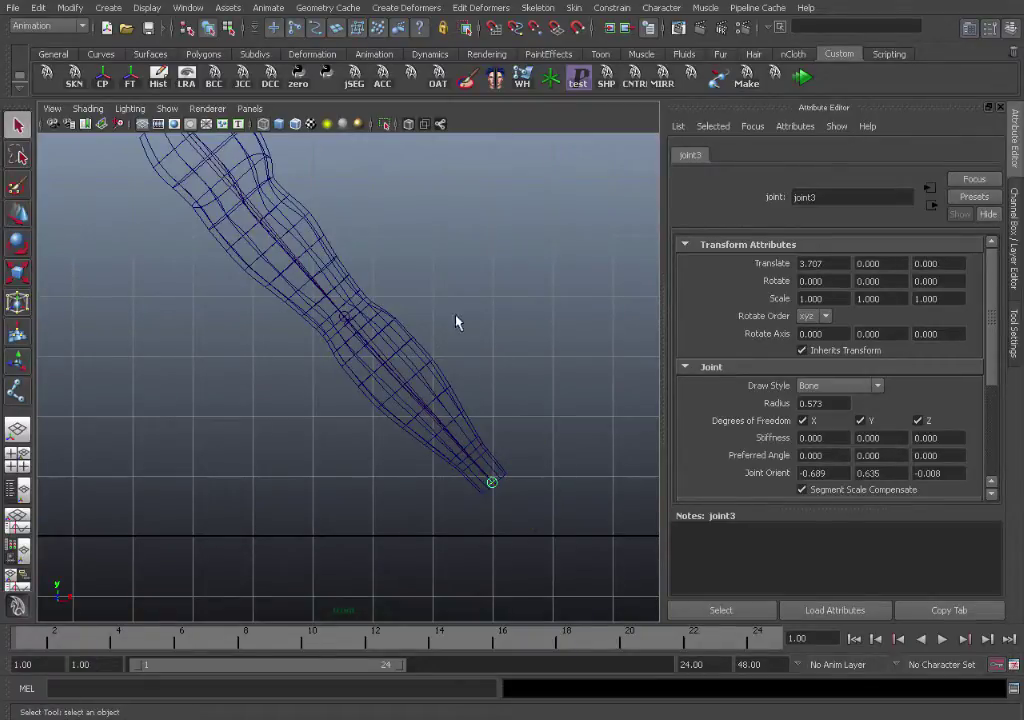
middle_click_drag(457, 320, 475, 366, "alt")
scroll(530, 385, "up", 1)
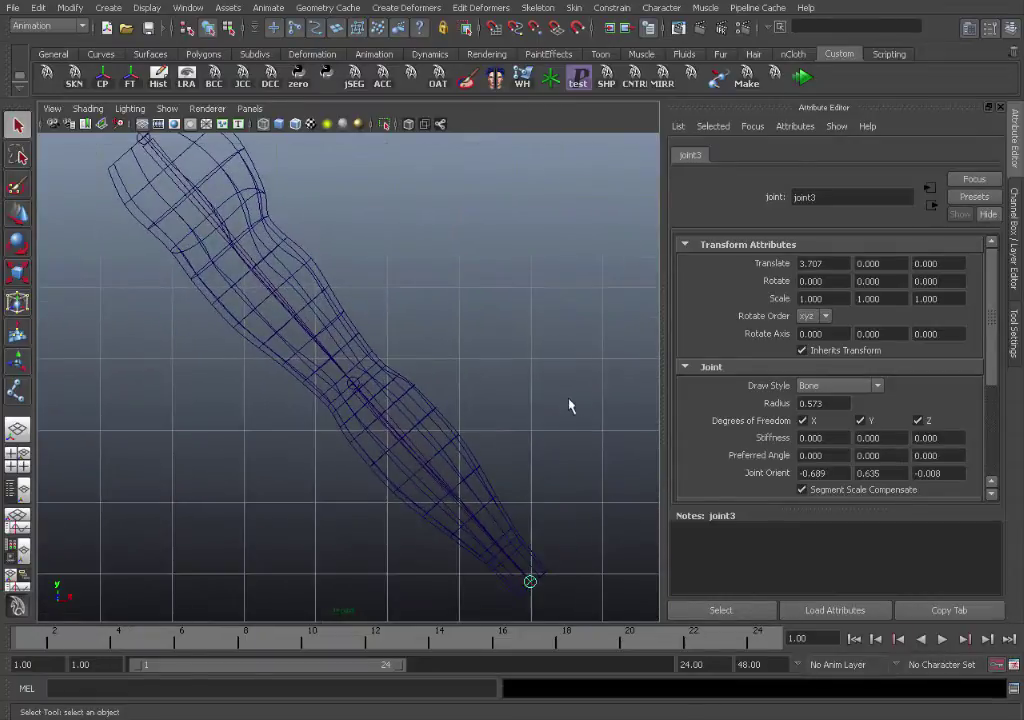
Return to the shaded perspective view of the arm and turn on X-ray display for the joints
middle_click_drag(541, 405, 625, 483, "alt")
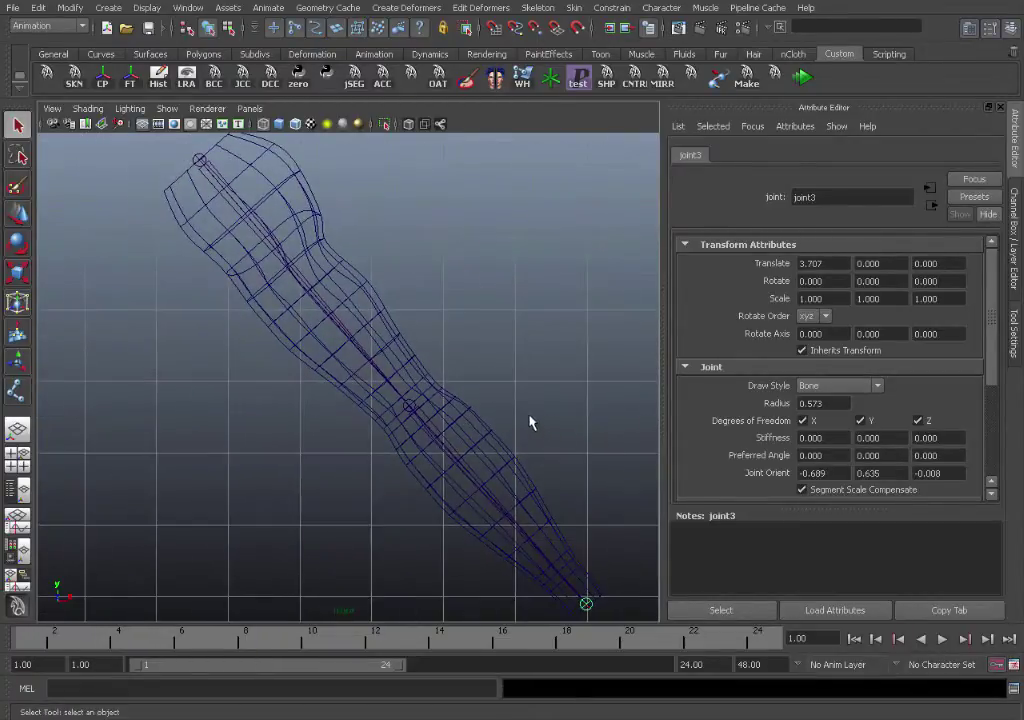
key("space")
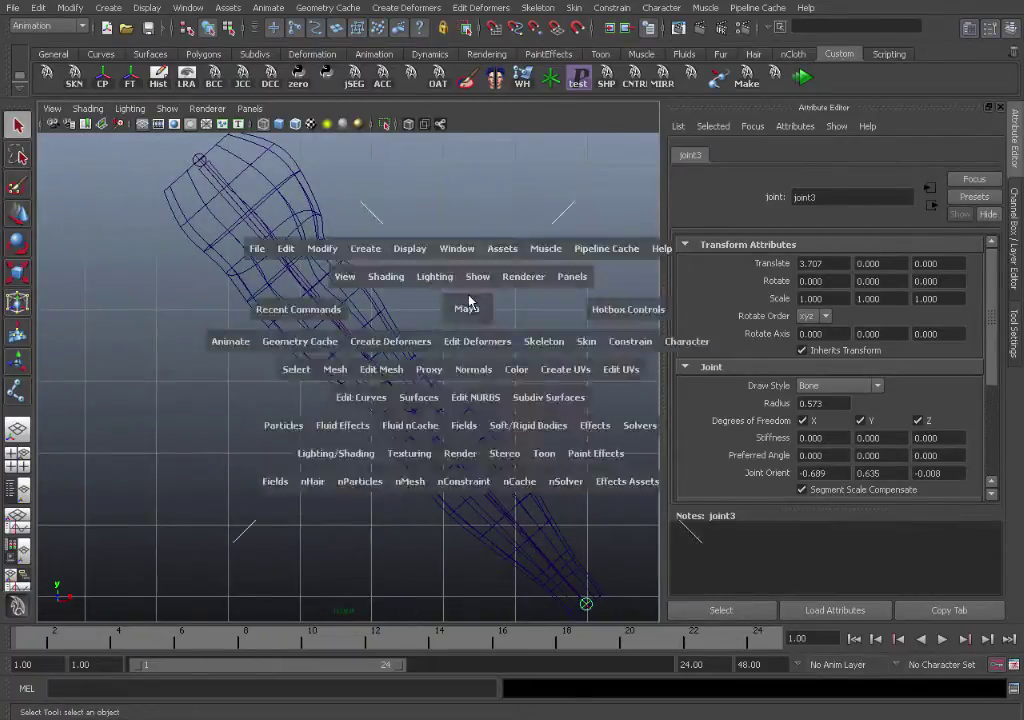
key("space")
mouse_move(496, 265)
left_mouse_down("alt")
mouse_move(407, 276)
mouse_move(430, 318)
left_mouse_up("alt")
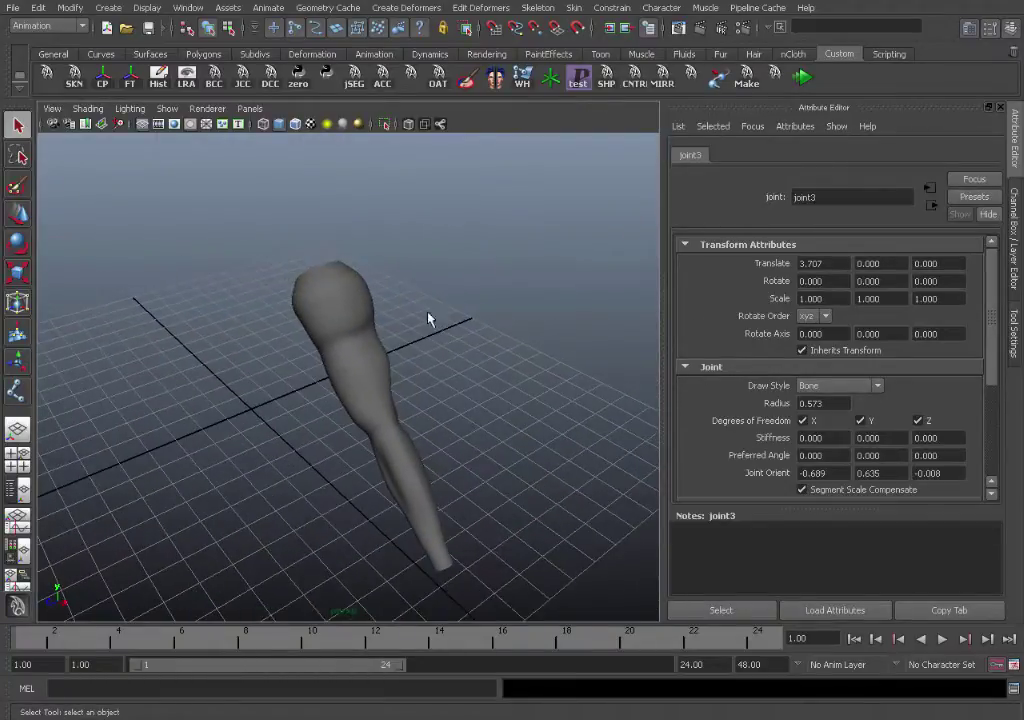
left_click(443, 126)
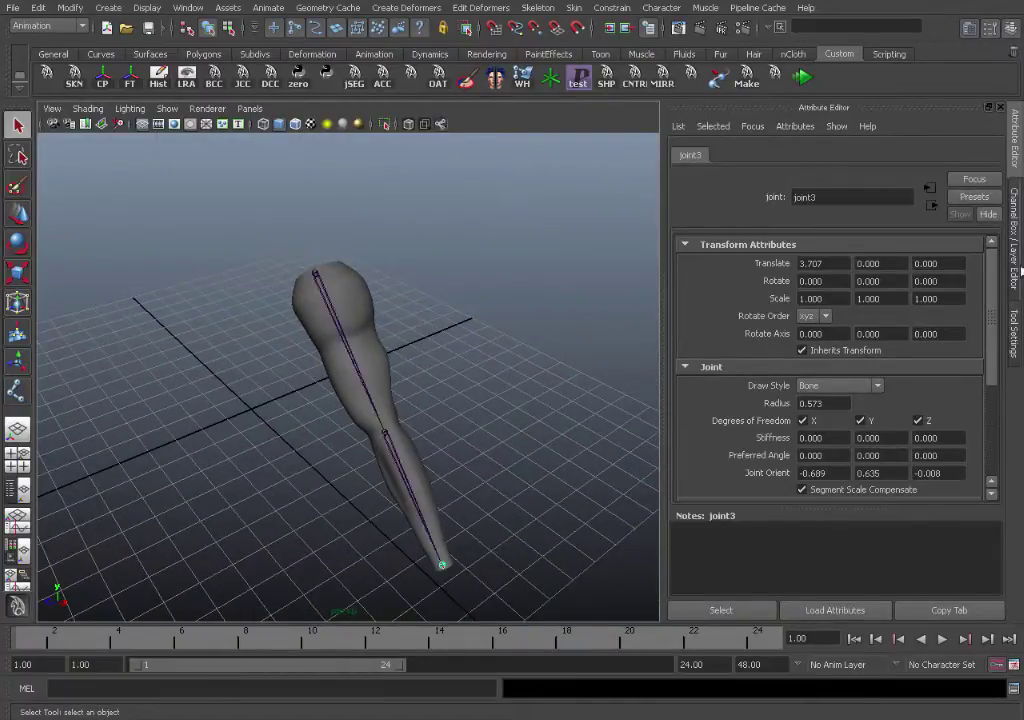
Rename the root joint at the shoulder to sk_L_Shoulder and copy the new name
key("ctrl+a")
left_click_drag(604, 347, 430, 233, "alt")
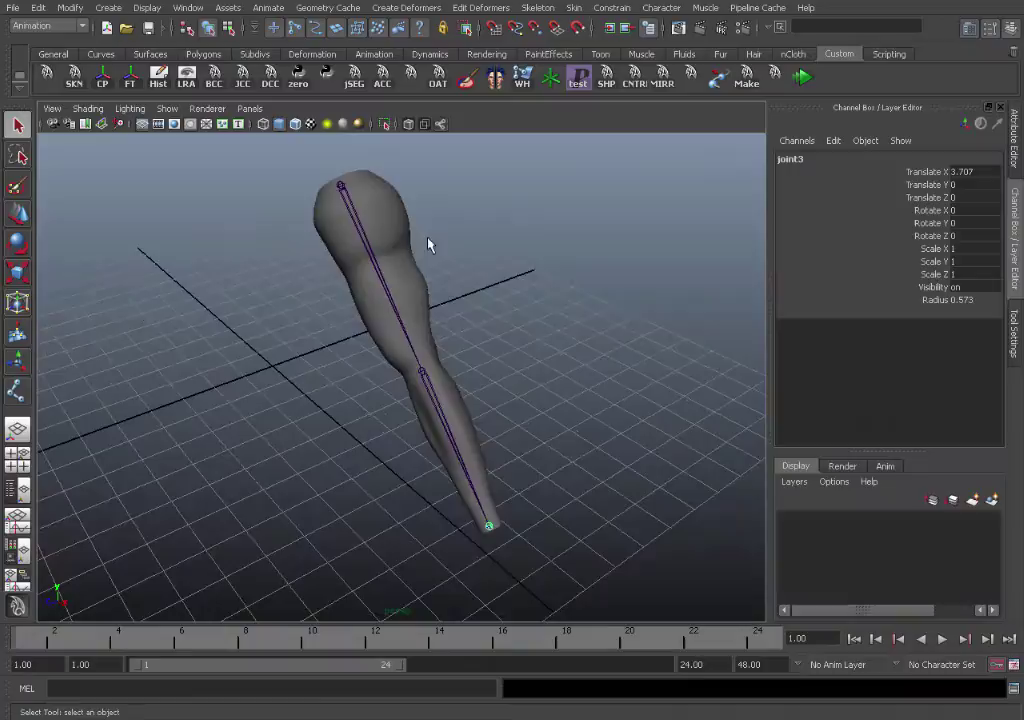
left_click(342, 188)
left_click(847, 160)
type("s")
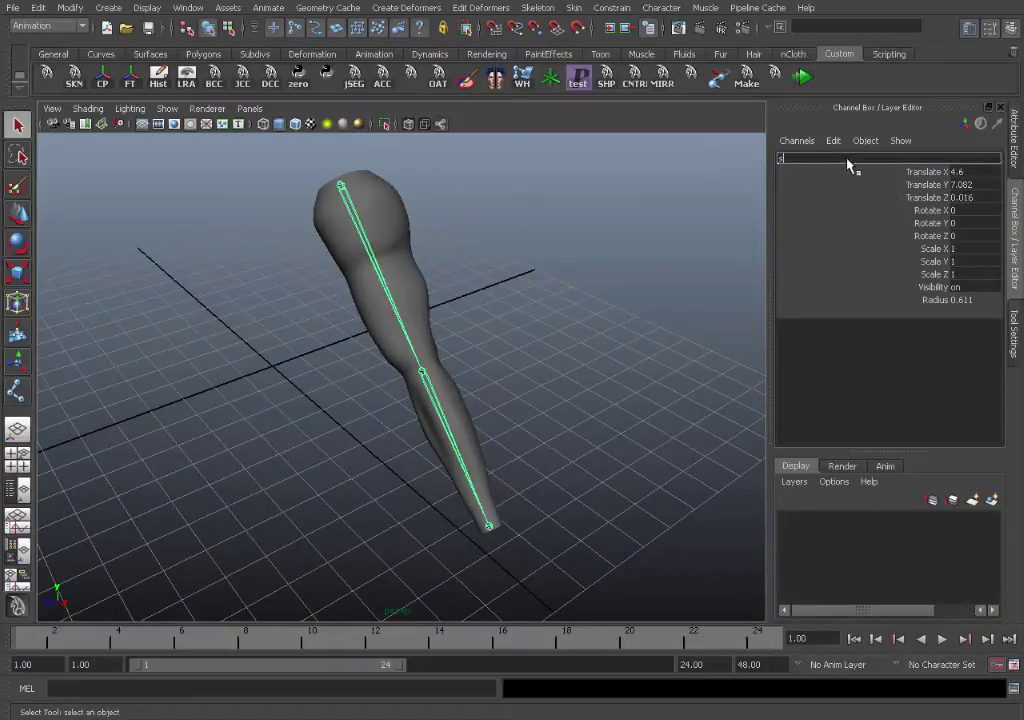
type("h_L_Shoulder")
key("Return")
key("ctrl+c")
Rename the middle joint at the elbow to sk_L_Forearm, reusing the copied name's prefix
left_click(423, 372)
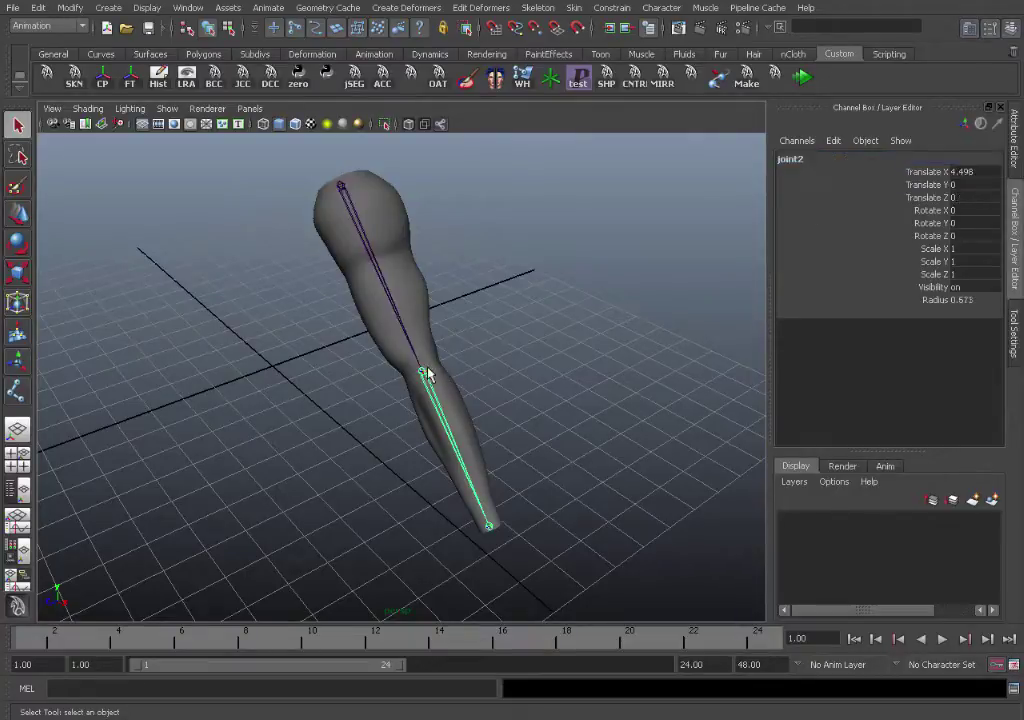
double_click(846, 158)
key("ctrl+v")
left_click_drag(835, 158, 806, 177)
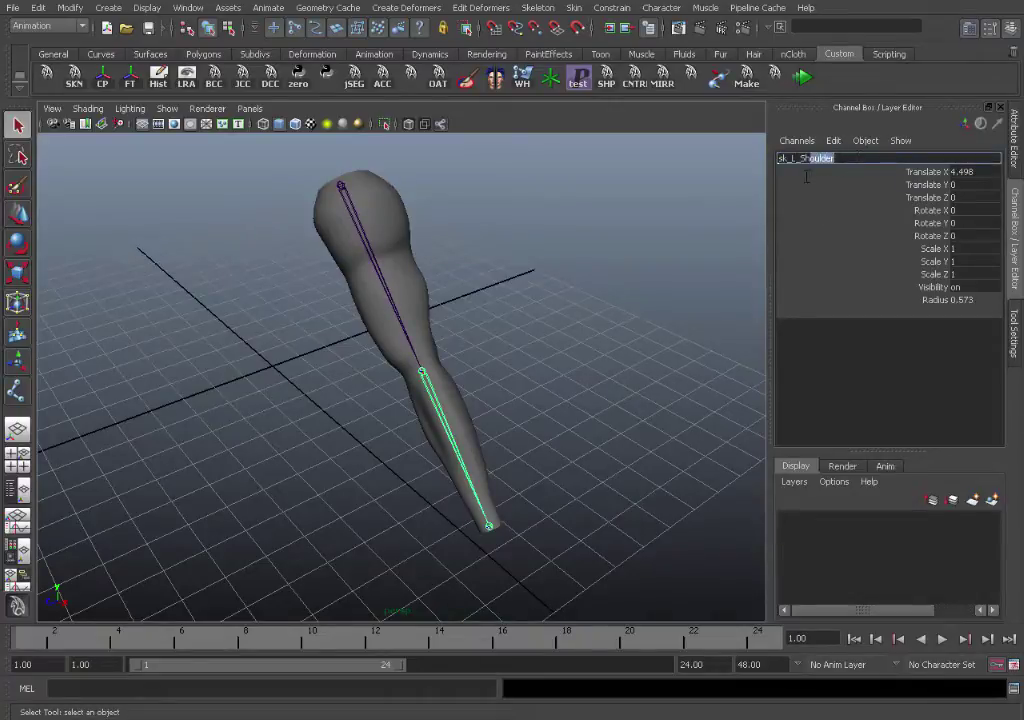
type("Forearm")
key("Return")
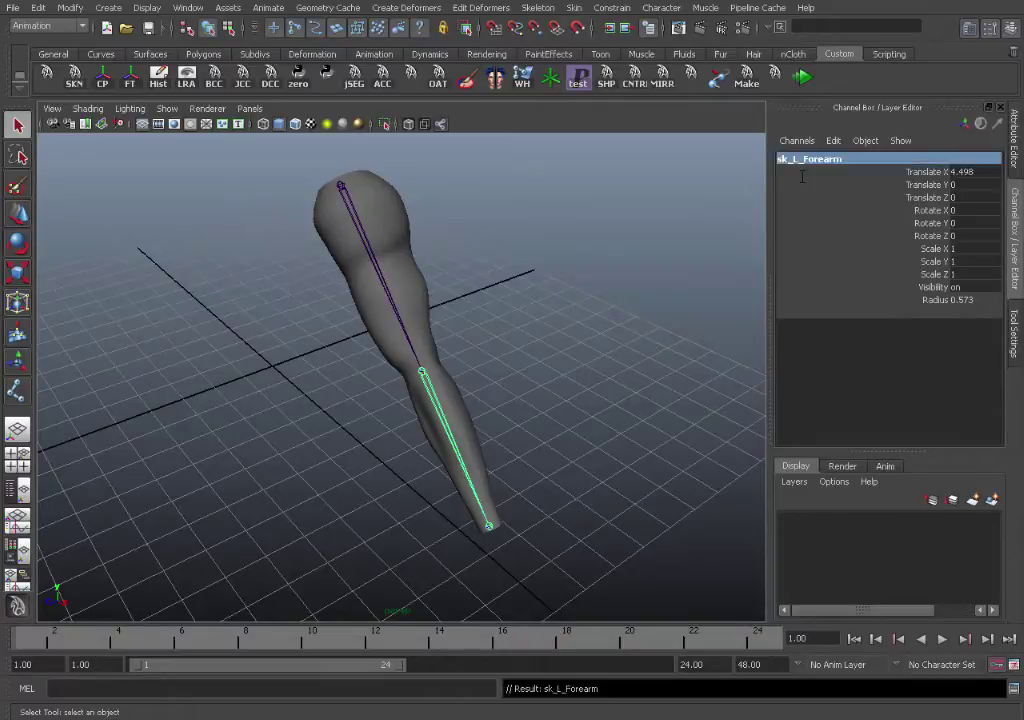
Rename the last joint of the chain to end_L_Wrist
left_click(490, 527)
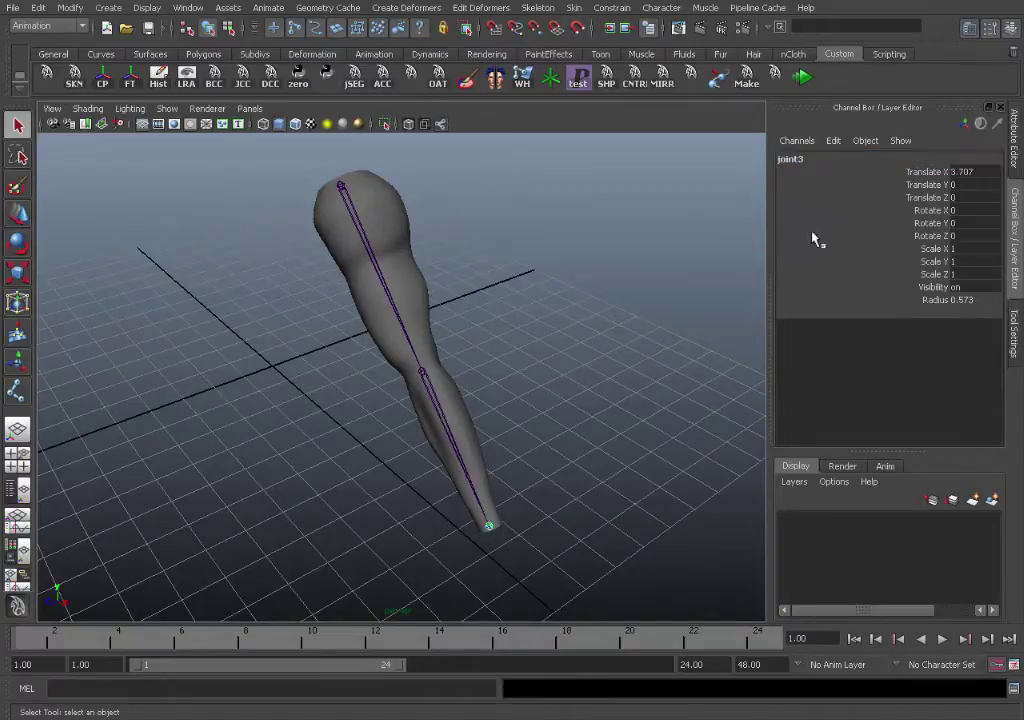
double_click(817, 162)
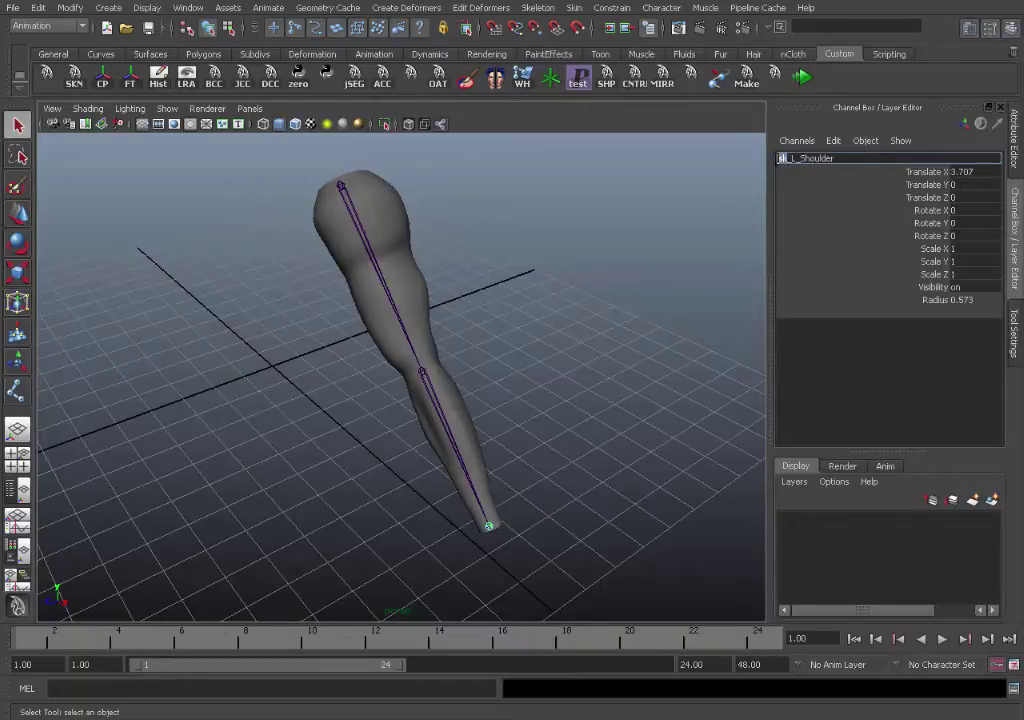
type("end_")
left_click_drag(839, 158, 809, 171)
type("Wrist")
key("Return")
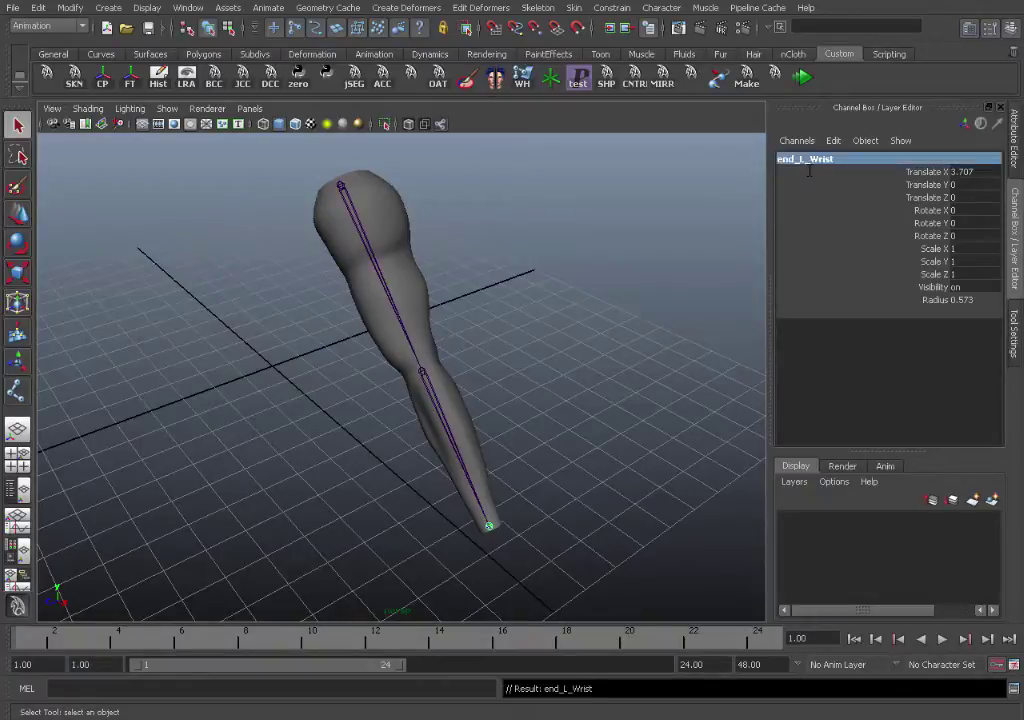
Put the arm mesh L_Arm_Geo into a new display layer and set that layer to Template
left_click(565, 358)
left_click_drag(565, 358, 415, 280, "alt")
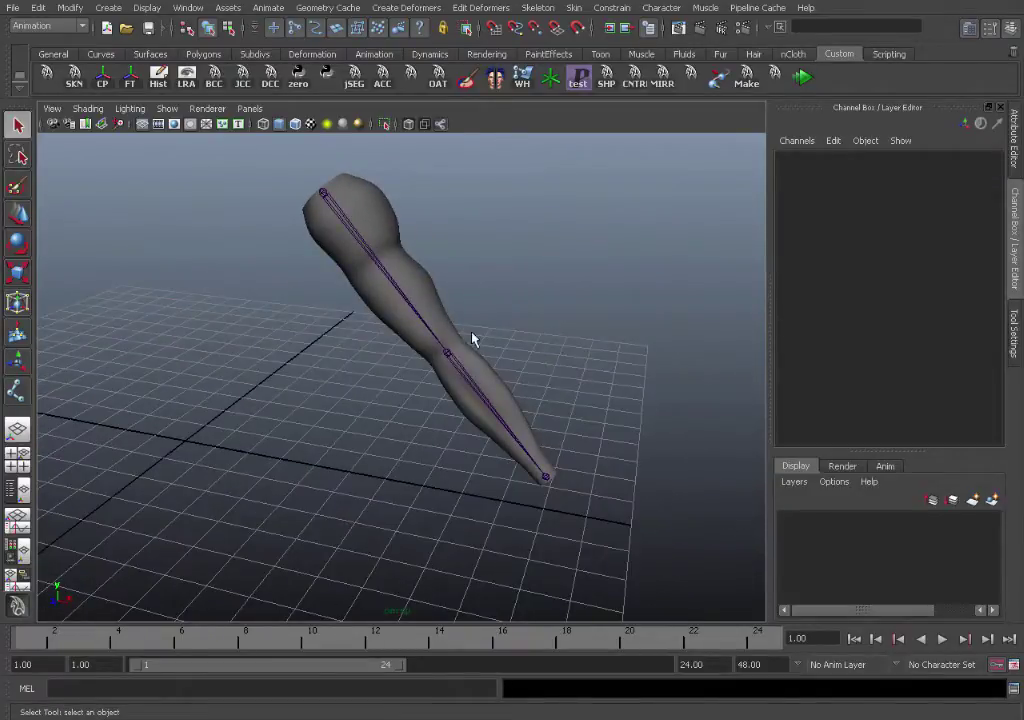
left_click_drag(473, 338, 450, 370, "alt")
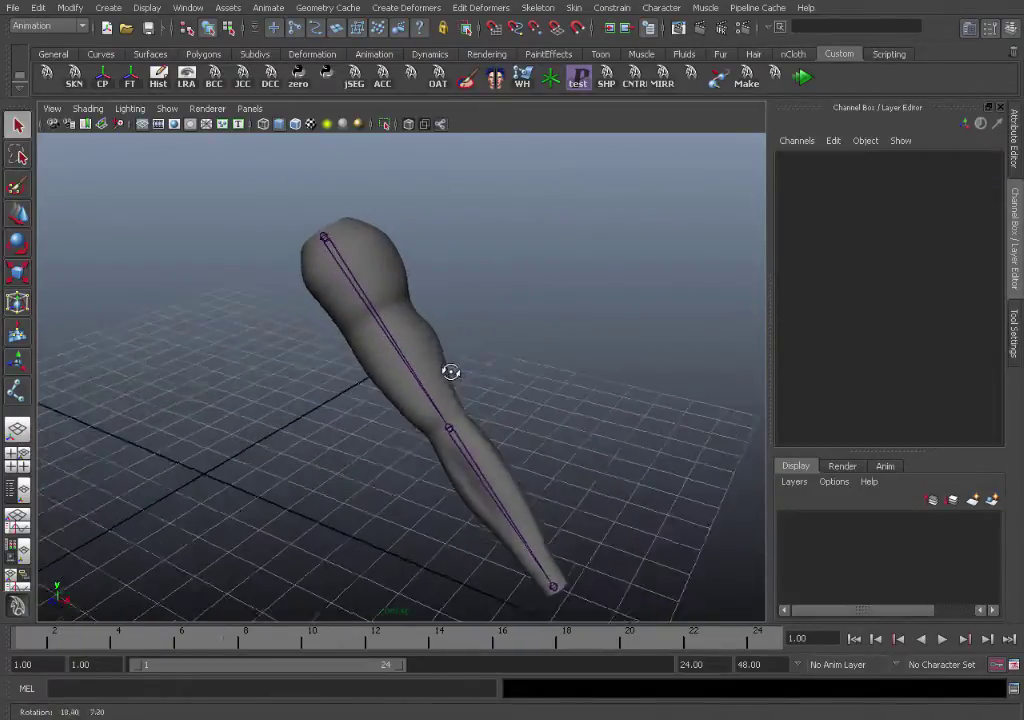
right_click_drag(450, 370, 533, 389, "alt")
middle_click_drag(533, 389, 539, 353, "alt")
right_click_drag(539, 353, 426, 318, "alt")
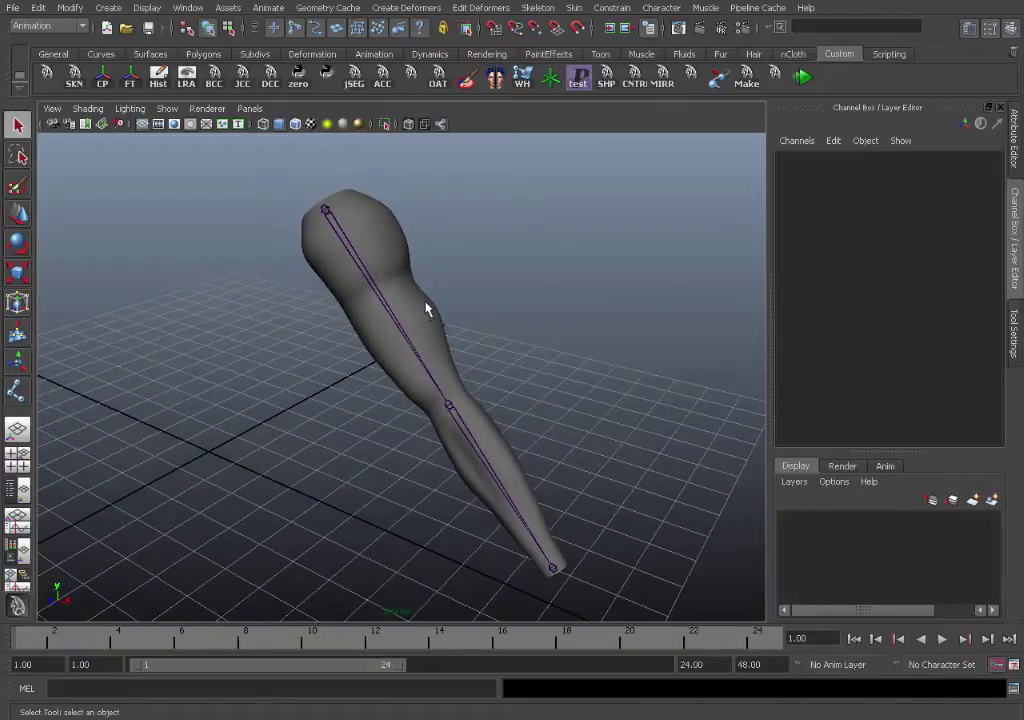
left_click(427, 309)
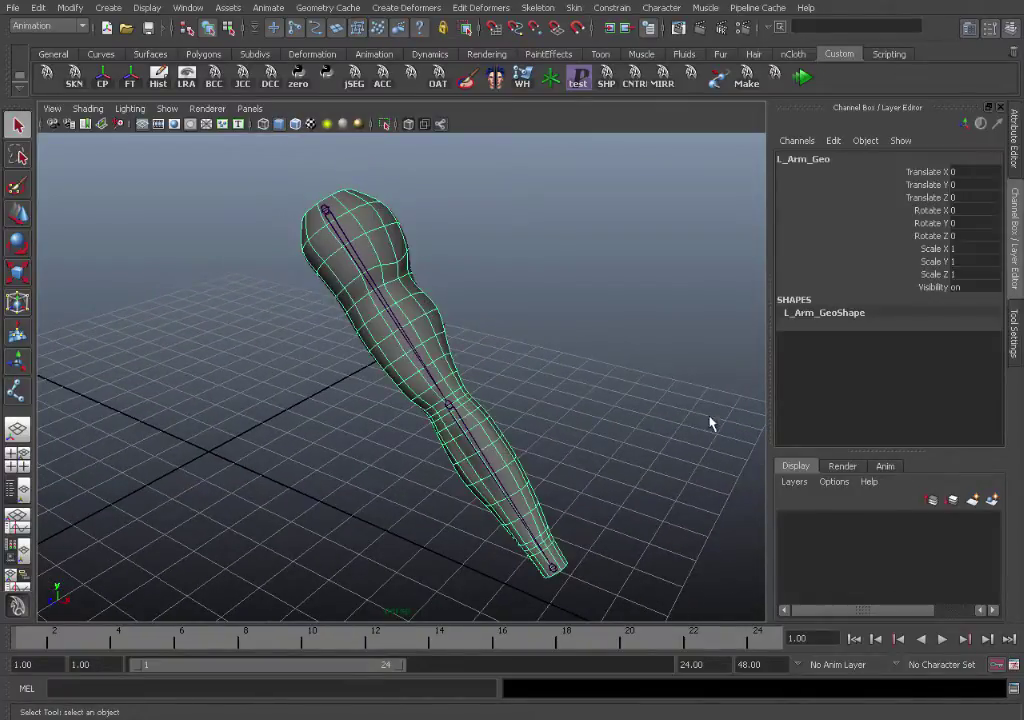
left_click(991, 502)
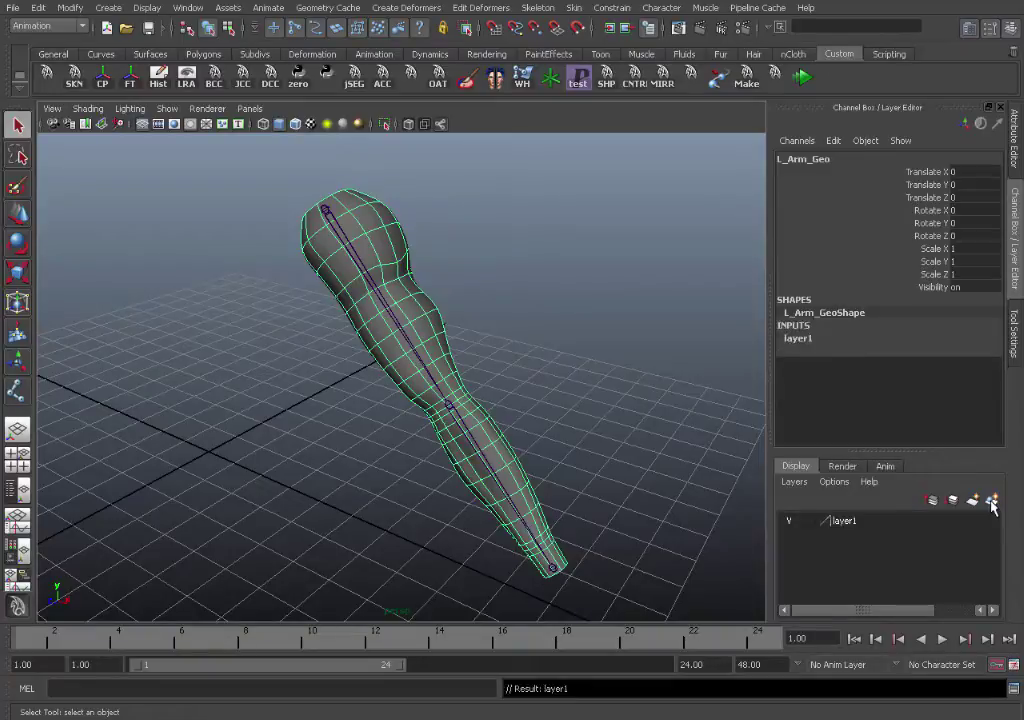
left_click(808, 521)
Rename the mesh's display layer to Arm_geo and save the layer settings
left_click(852, 522)
right_click(855, 524)
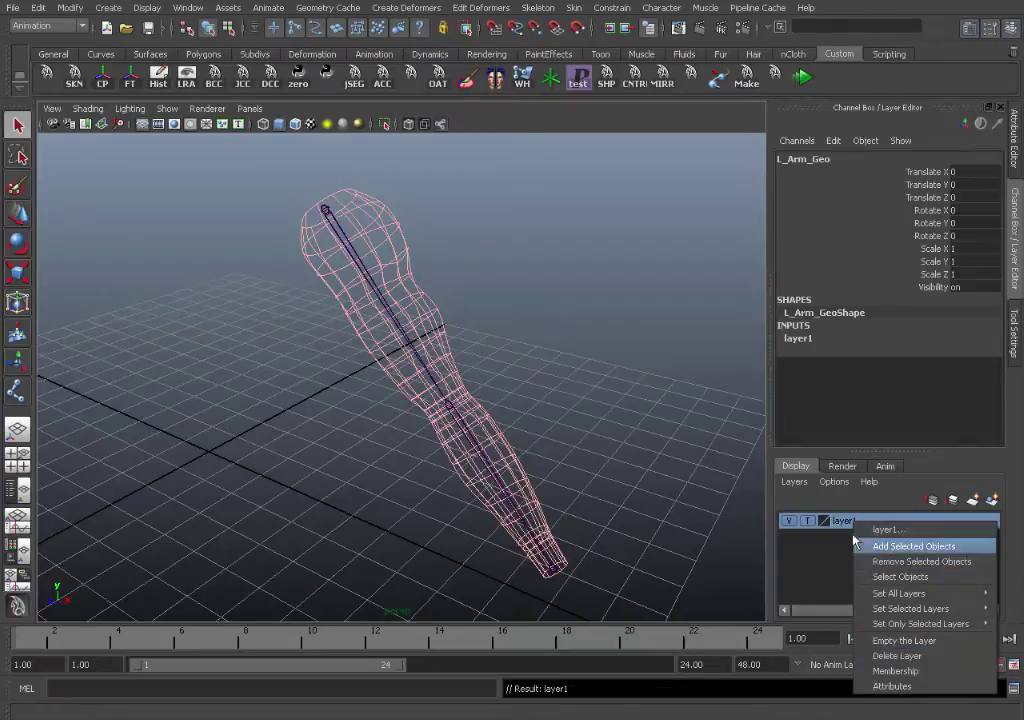
left_click(887, 530)
left_click_drag(460, 265, 364, 280)
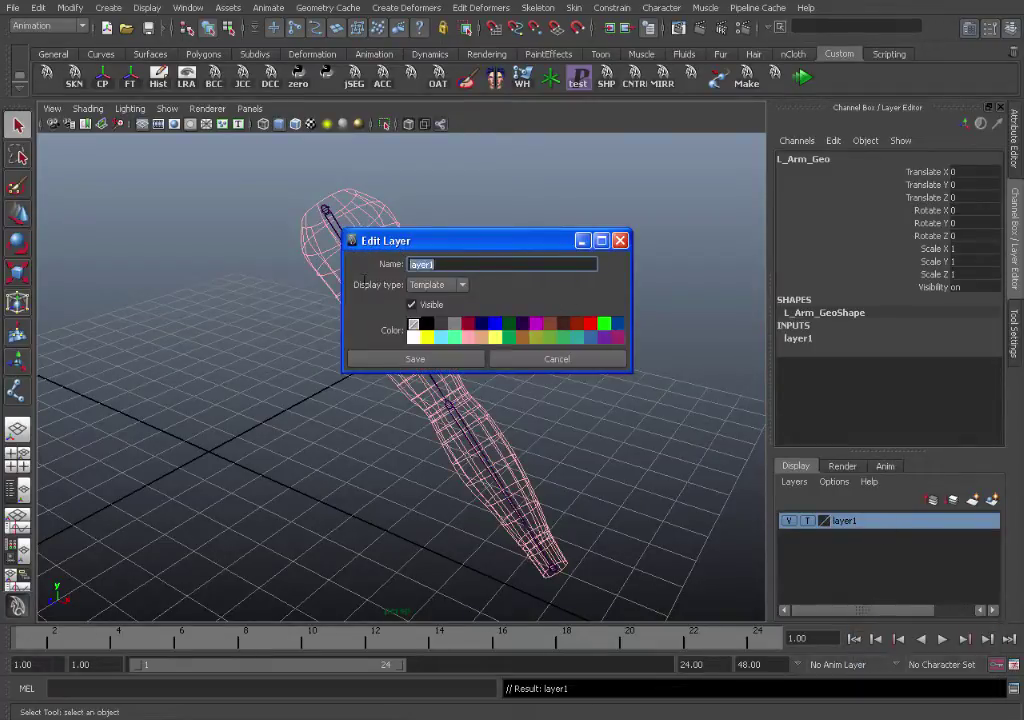
type("Arm_geo")
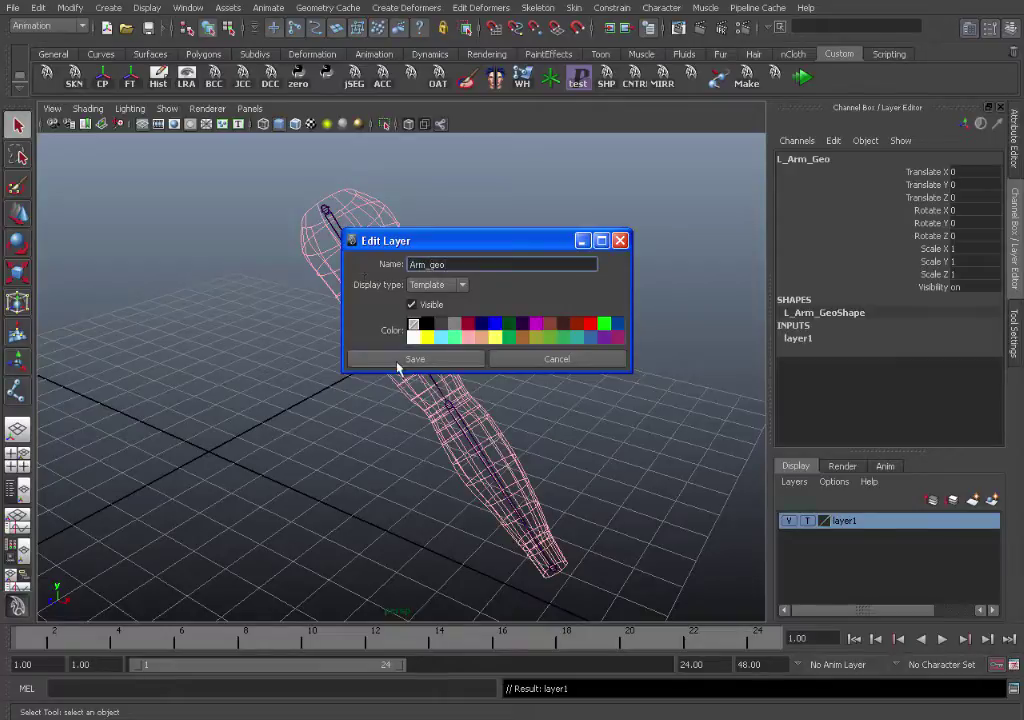
left_click(405, 360)
Select the whole joint hierarchy from sk_L_Shoulder down with the MEL command select -hi
middle_click_drag(510, 383, 565, 425, "alt")
right_click_drag(565, 425, 487, 258, "alt")
left_click(487, 258)
left_click_drag(397, 234, 590, 365, "alt")
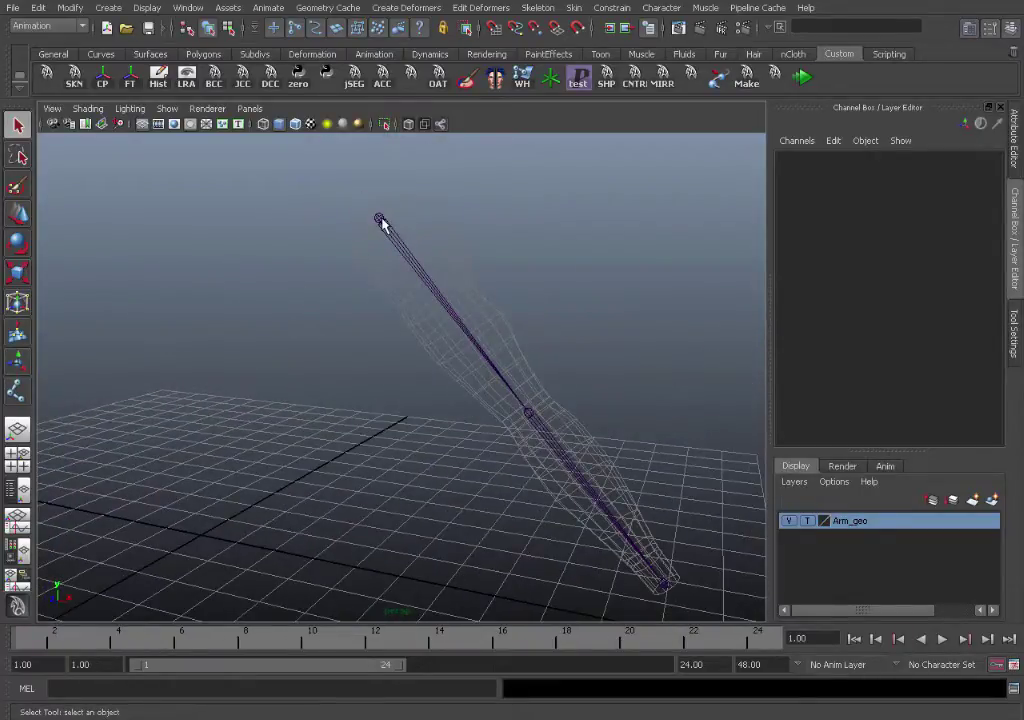
left_click(379, 220)
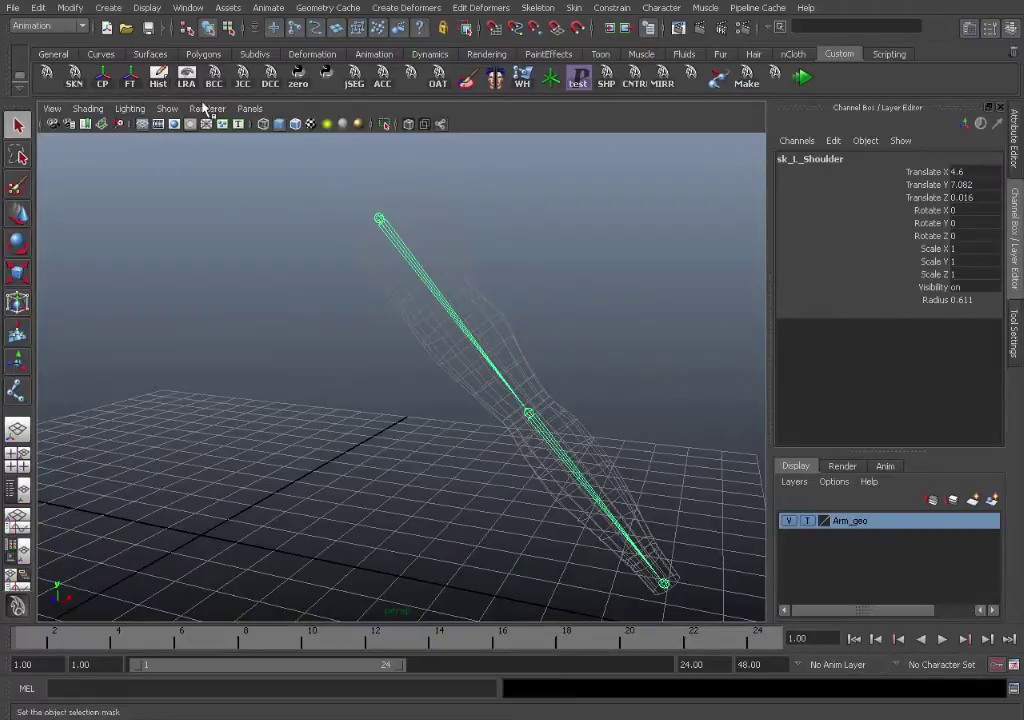
left_click(210, 688)
left_click(212, 686)
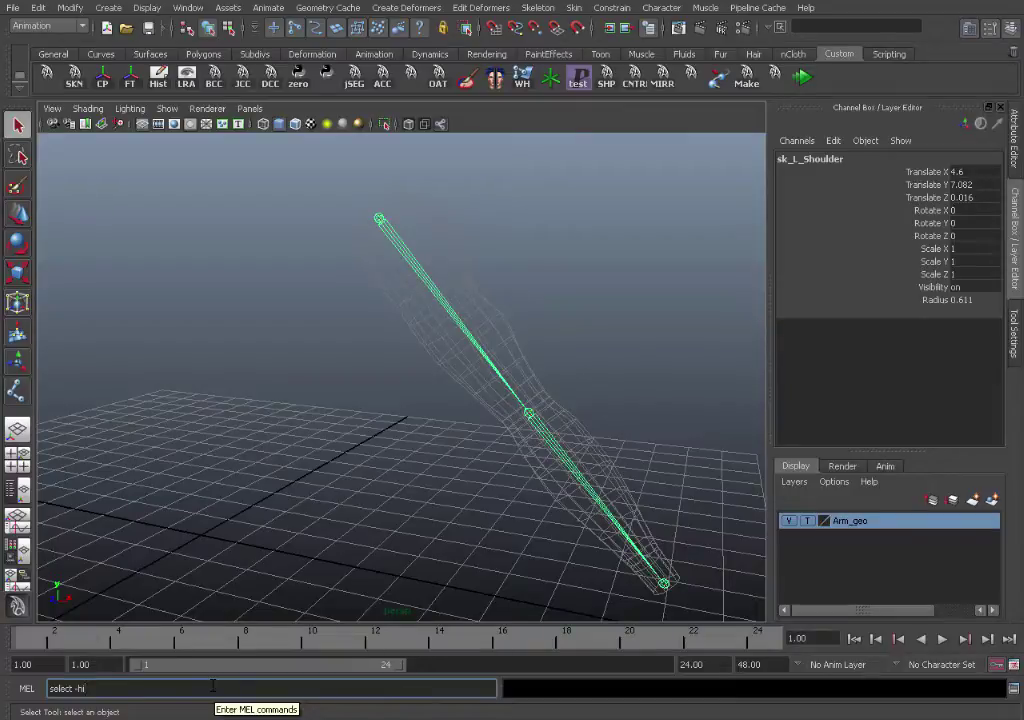
key("Return")
Display the local rotation axes on all three selected joints
middle_click_drag(490, 484, 453, 480, "alt")
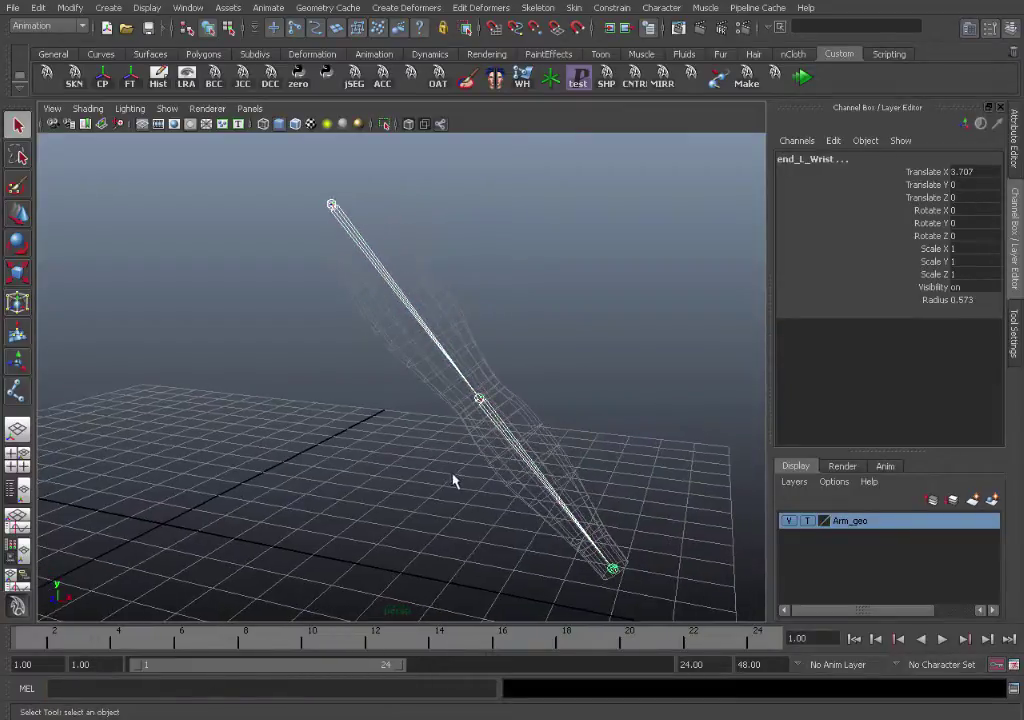
left_click(147, 8)
mouse_move(238, 141)
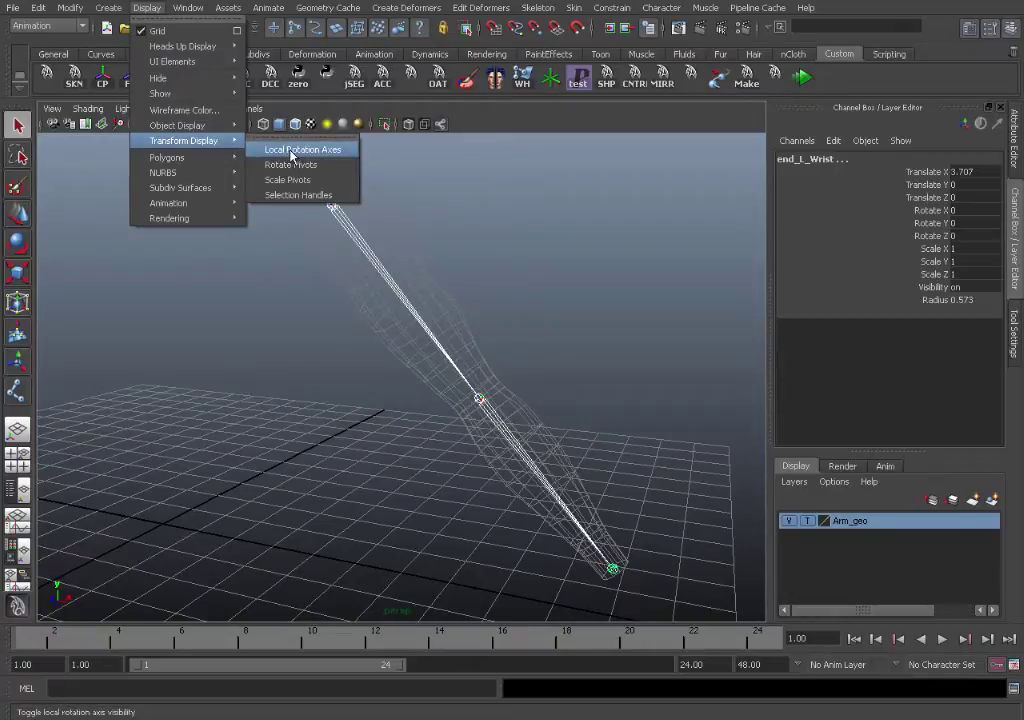
left_click(291, 152)
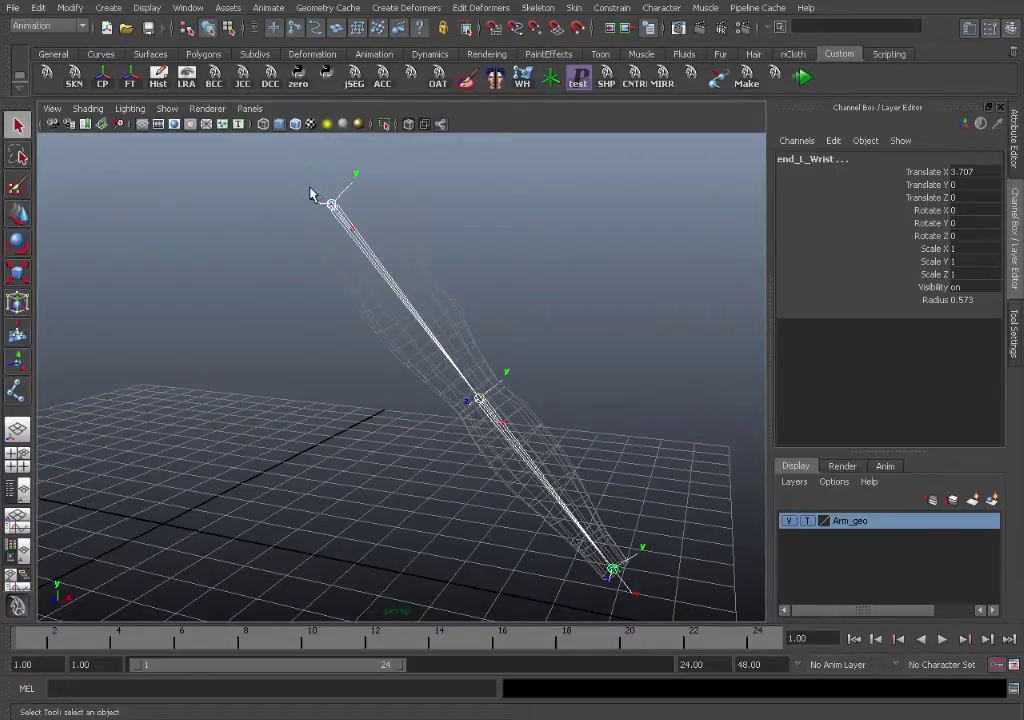
Test the elbow bend by rotating sk_L_Forearm to about -61 degrees in Y, and undo the rotation
left_click_drag(313, 197, 336, 359, "alt")
left_click(414, 367)
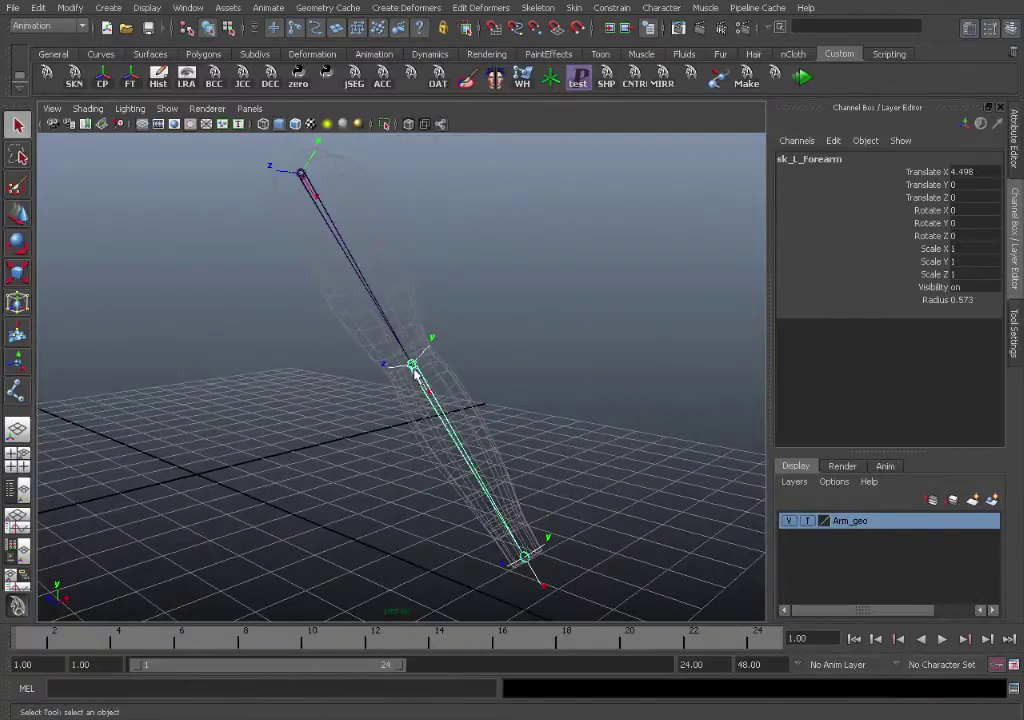
key("e")
left_click_drag(392, 410, 350, 379)
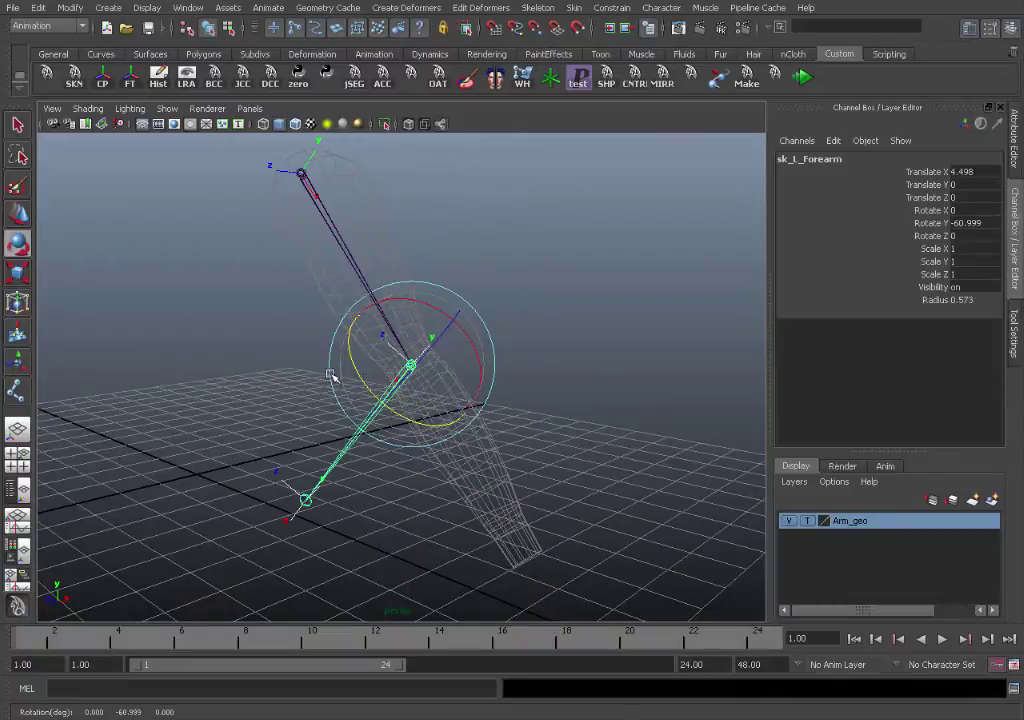
right_click_drag(348, 364, 682, 342, "alt")
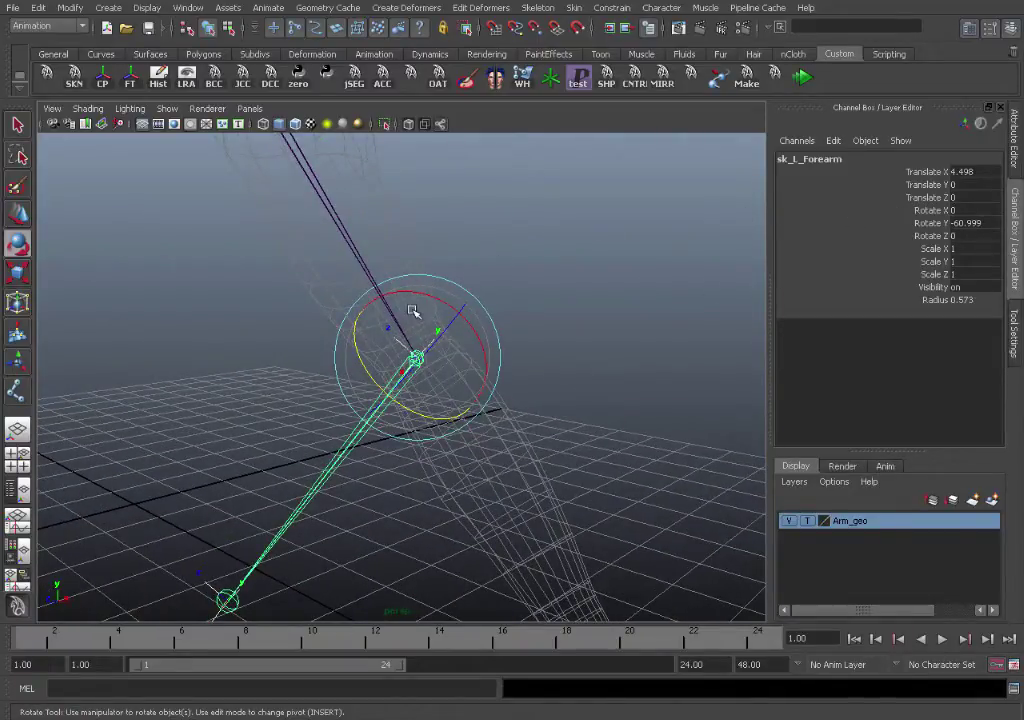
key("ctrl+z")
Test the shoulder swing by rotating sk_L_Shoulder to about -39 degrees in Y, undo it and deselect the joint
left_click_drag(354, 251, 338, 284, "alt")
left_click(338, 284)
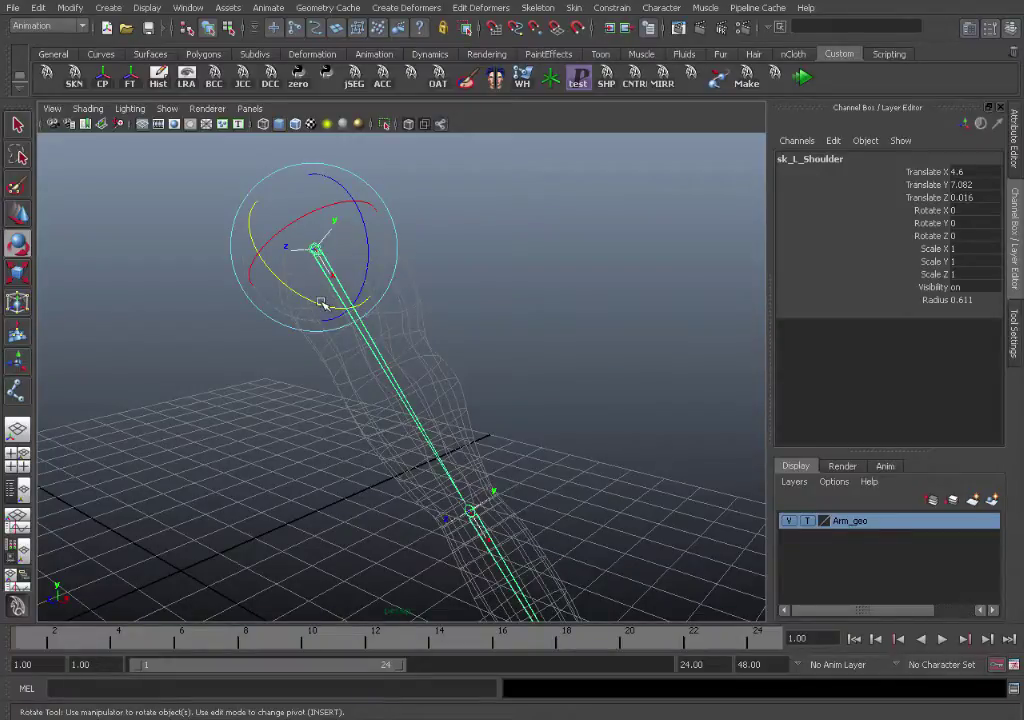
left_click_drag(321, 303, 288, 264)
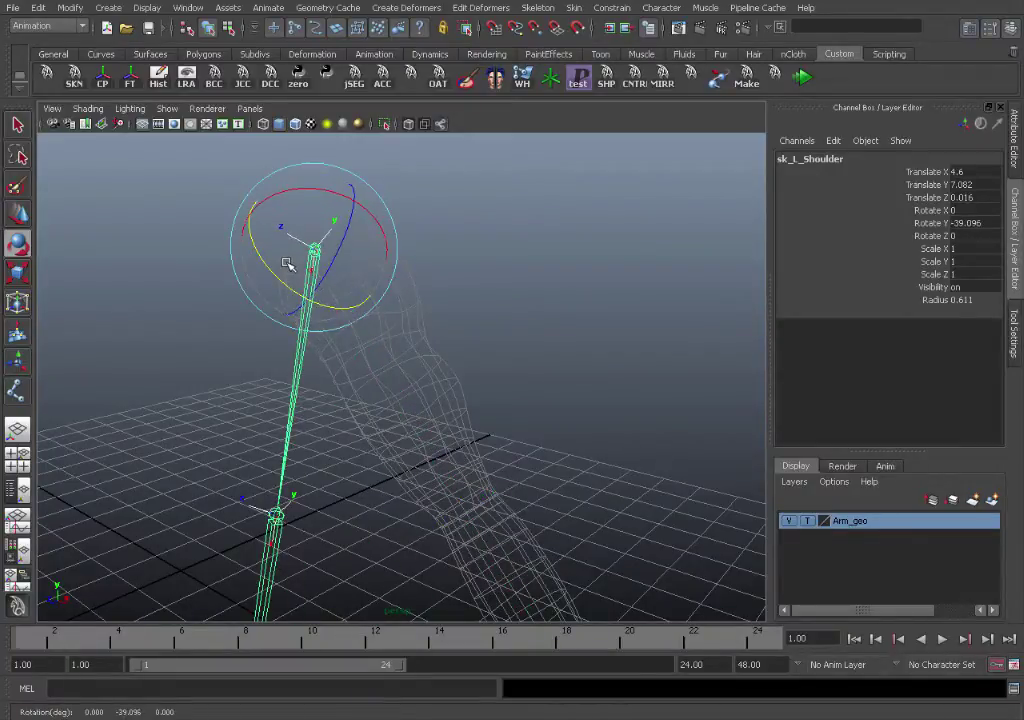
key("ctrl+z")
key("q")
left_click(395, 321)
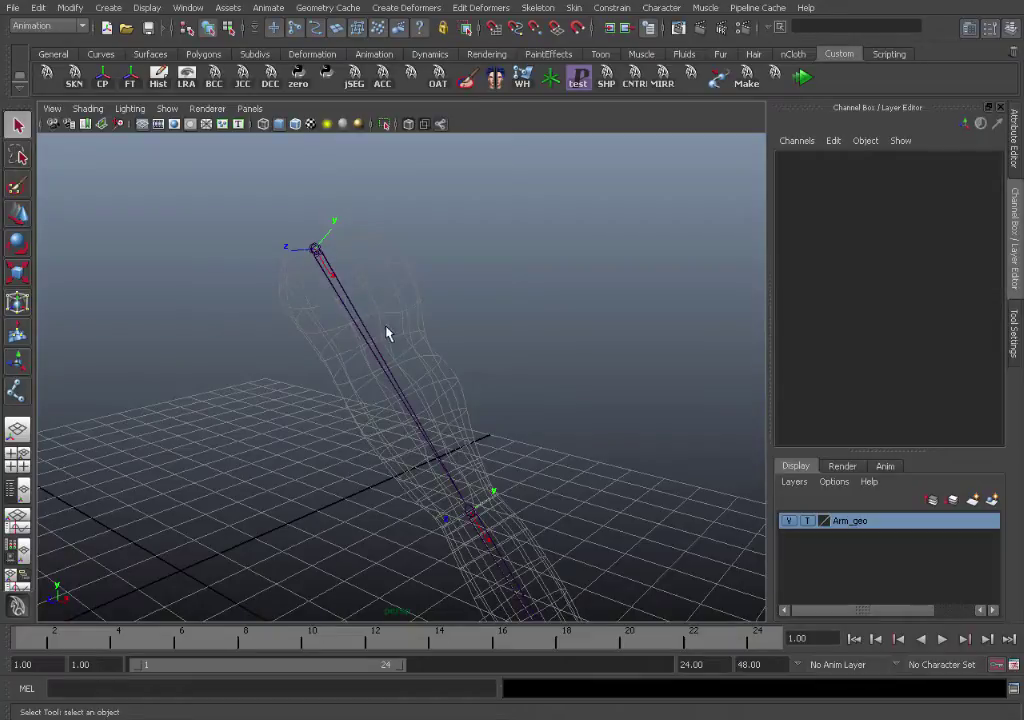
Rotate sk_L_Shoulder about -42.3 degrees around its Y axis as another test, and undo the rotation
mouse_move(389, 333)
left_mouse_down("alt")
mouse_move(494, 354)
mouse_move(370, 327)
left_mouse_up("alt")
left_click(370, 327)
key("e")
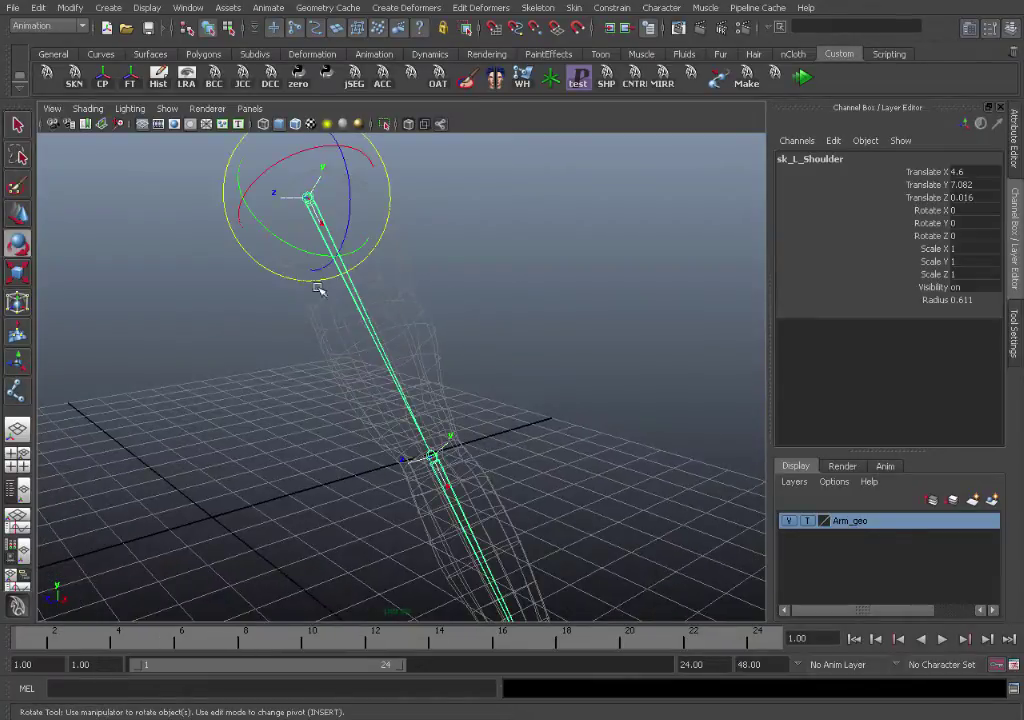
left_click_drag(306, 251, 256, 231)
key("ctrl+z")
key("q")
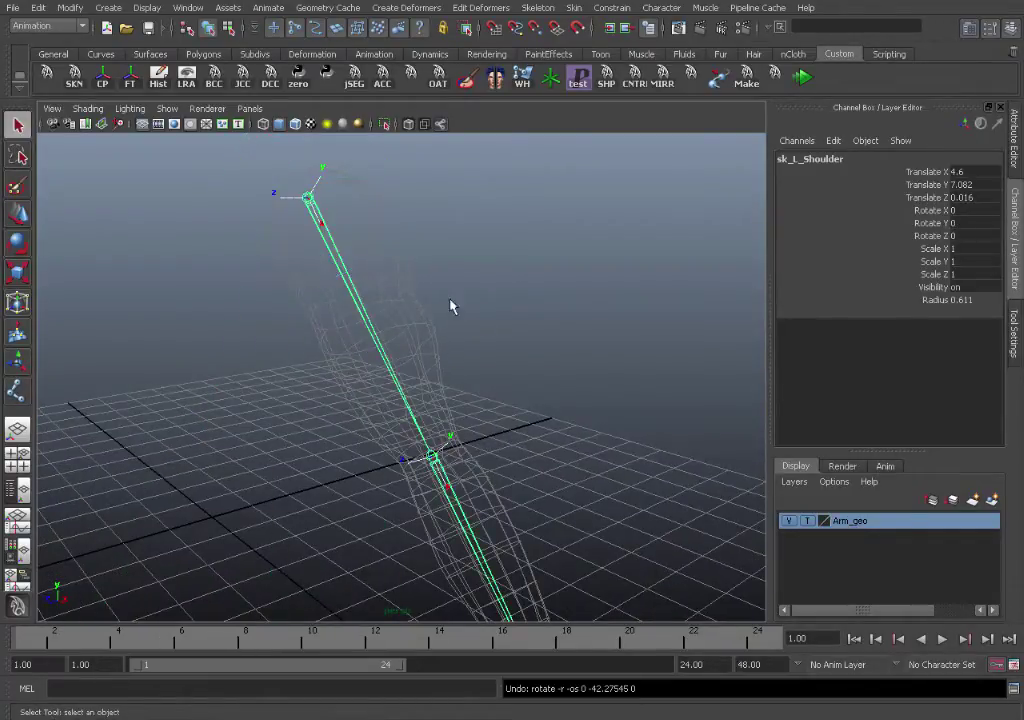
Unparent sk_L_Forearm from sk_L_Shoulder
left_click(451, 306)
left_click_drag(487, 450, 398, 325, "alt")
left_click(398, 323)
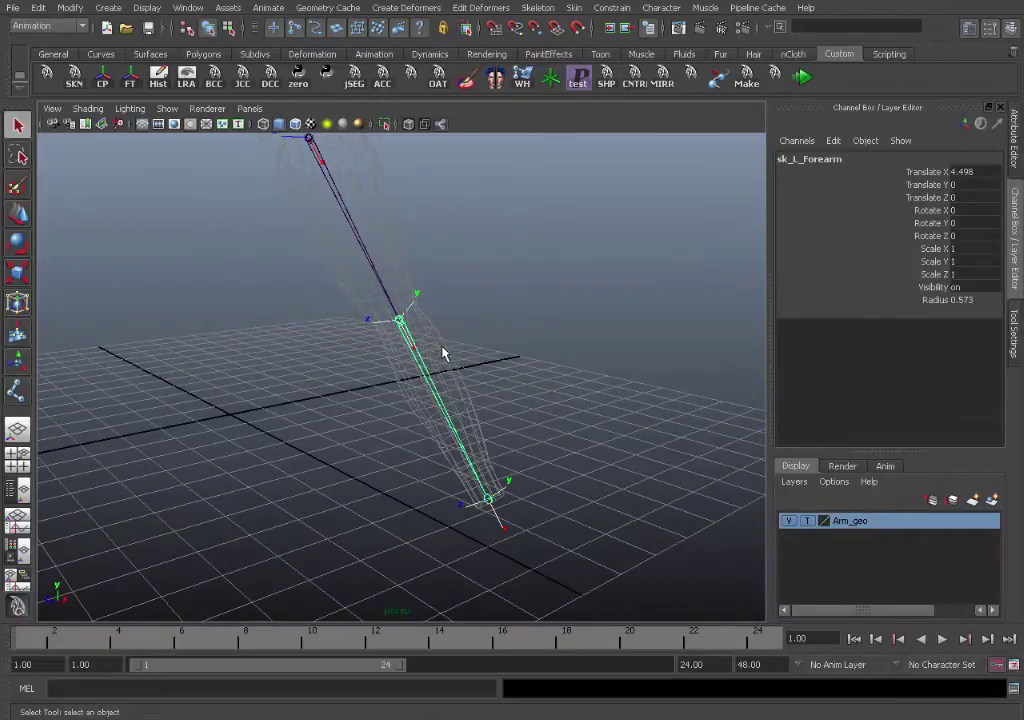
key("shift+p")
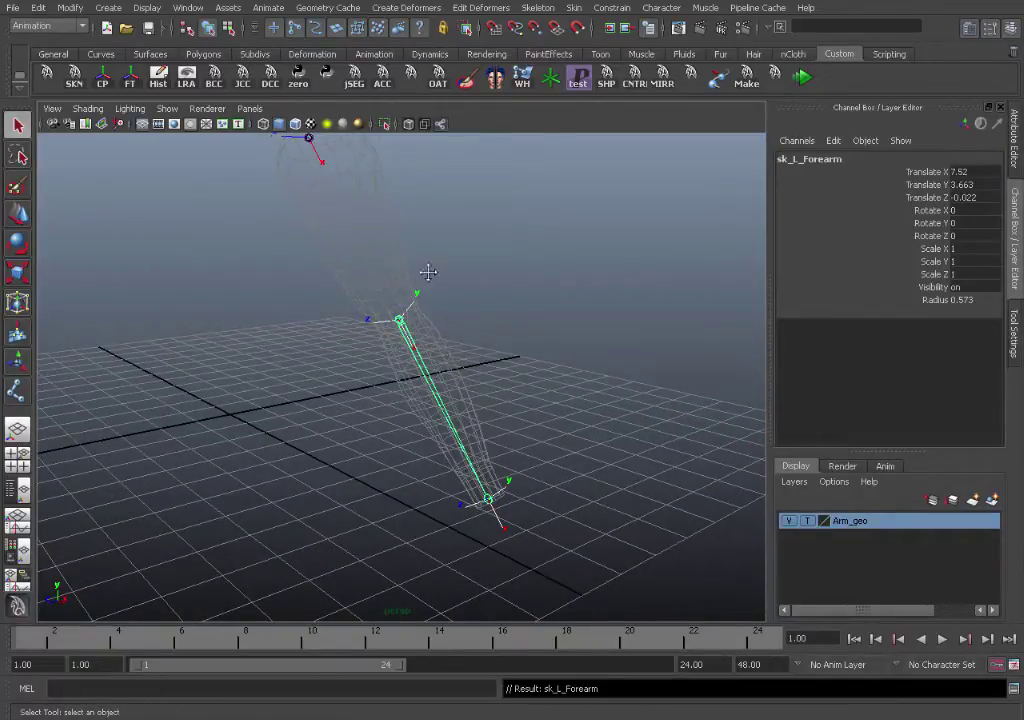
Set the X value of sk_L_Shoulder's Joint Orient to 90
left_click_drag(425, 272, 359, 318, "alt")
left_click(369, 299)
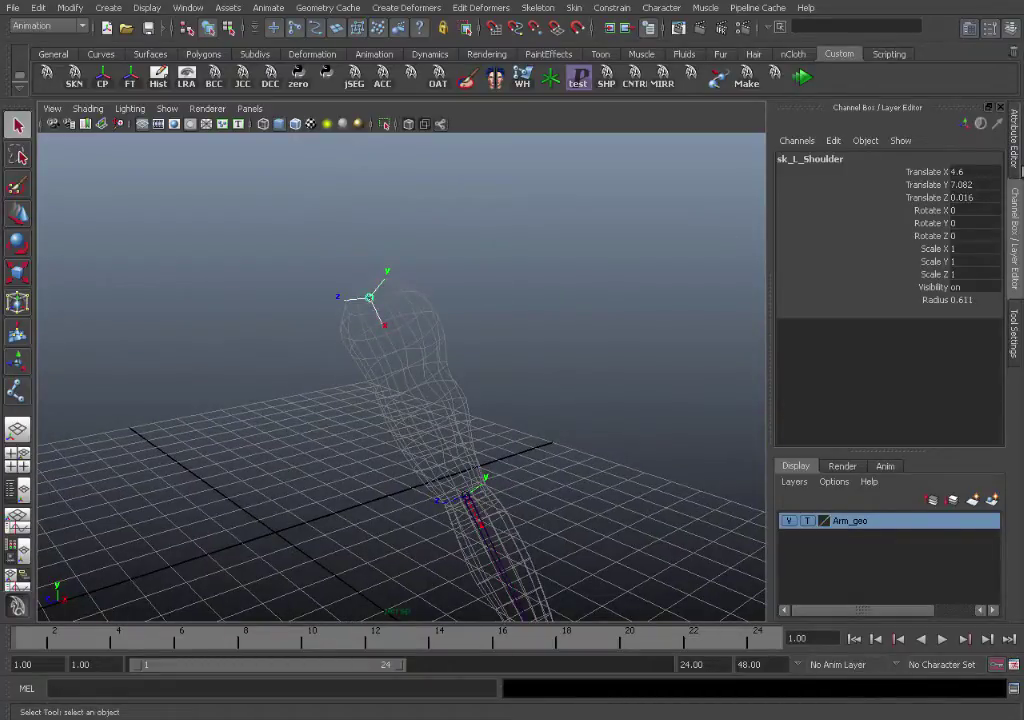
key("ctrl+a")
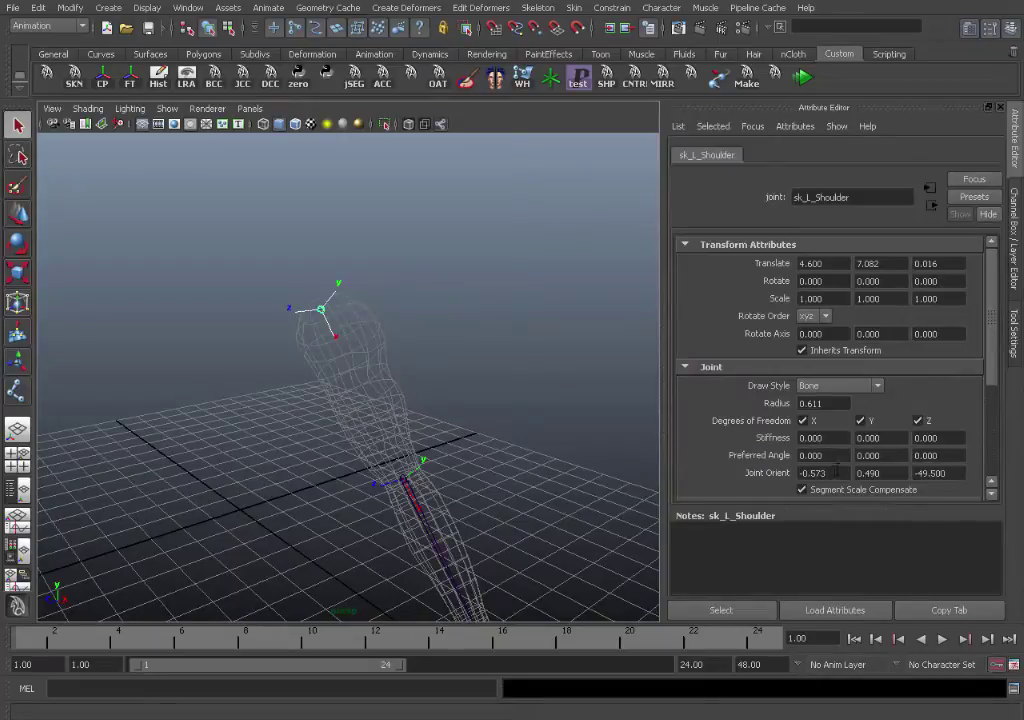
left_click_drag(837, 470, 769, 479)
type("90")
key("Return")
Test sk_L_Shoulder's new axes by rotating it about 46 degrees in Y and 60 degrees in Z, undo the rotations and deselect it
left_click_drag(400, 354, 284, 288, "alt")
key("e")
key("ctrl+z")
left_click_drag(357, 258, 332, 216)
key("ctrl+z")
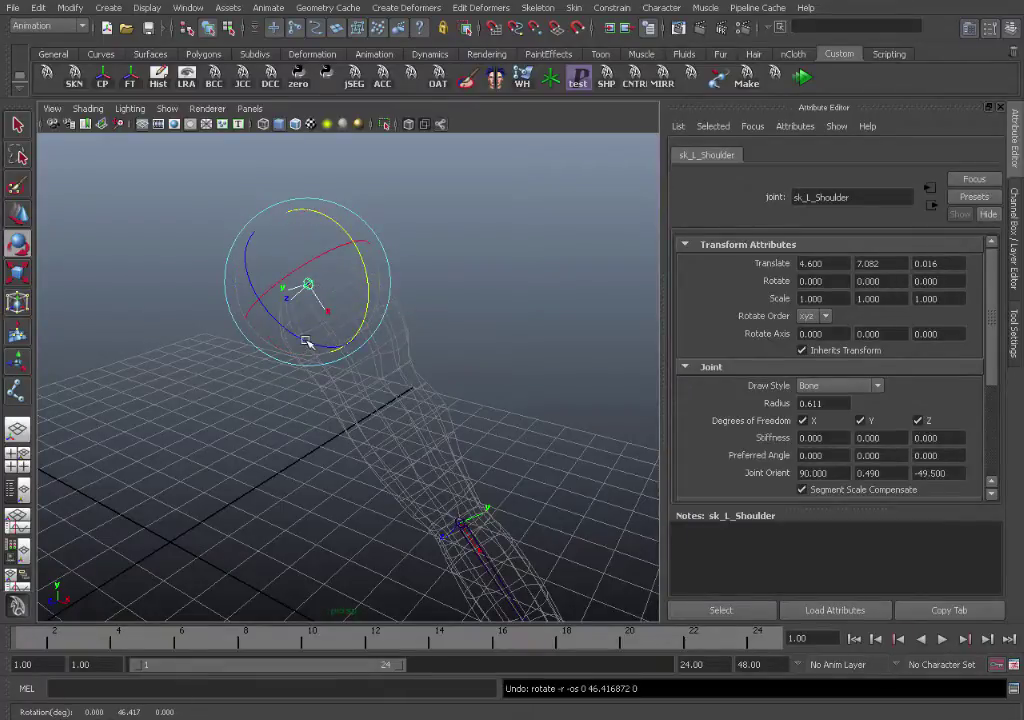
mouse_move(247, 278)
left_mouse_down()
mouse_move(227, 262)
mouse_move(244, 293)
left_mouse_up()
key("ctrl+z")
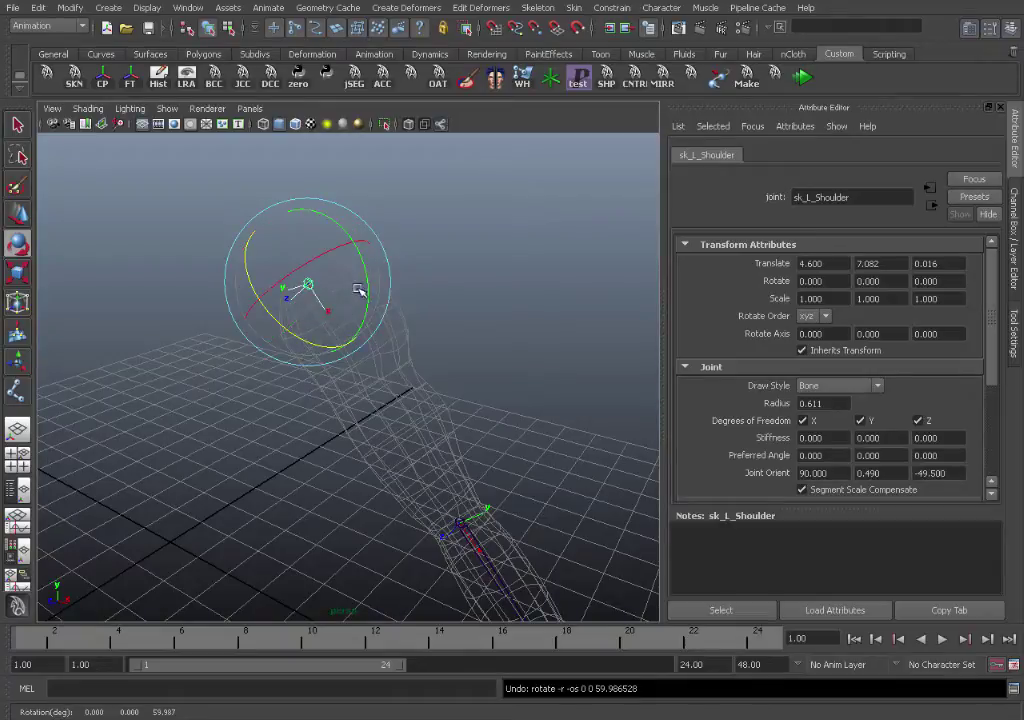
left_click_drag(290, 228, 345, 224)
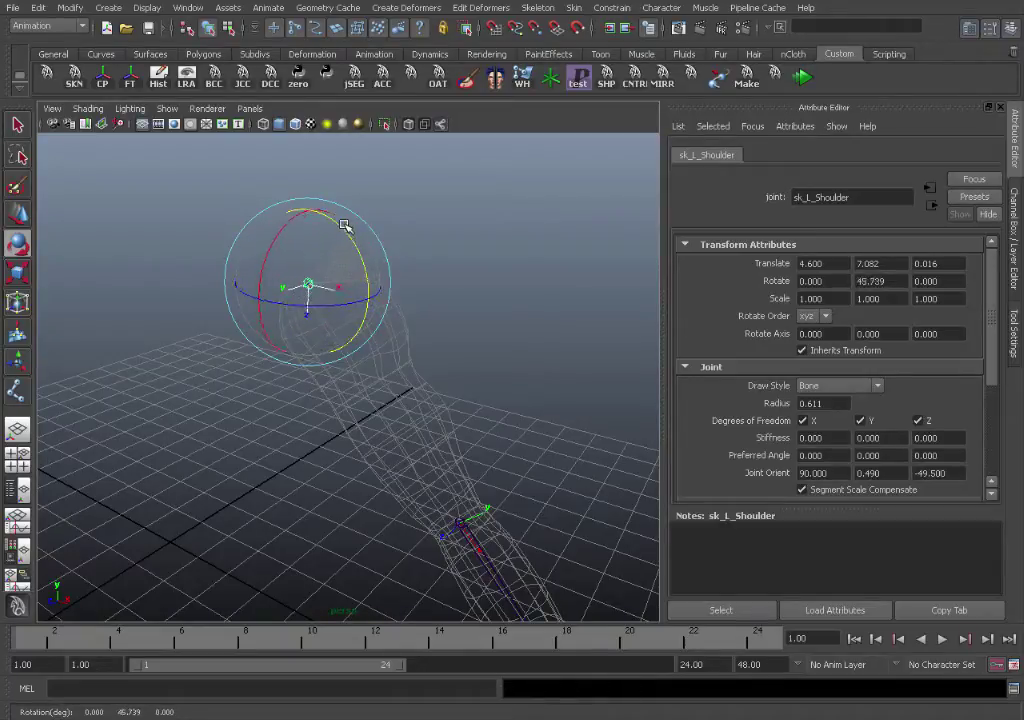
key("ctrl+z")
key("q")
left_click(548, 491)
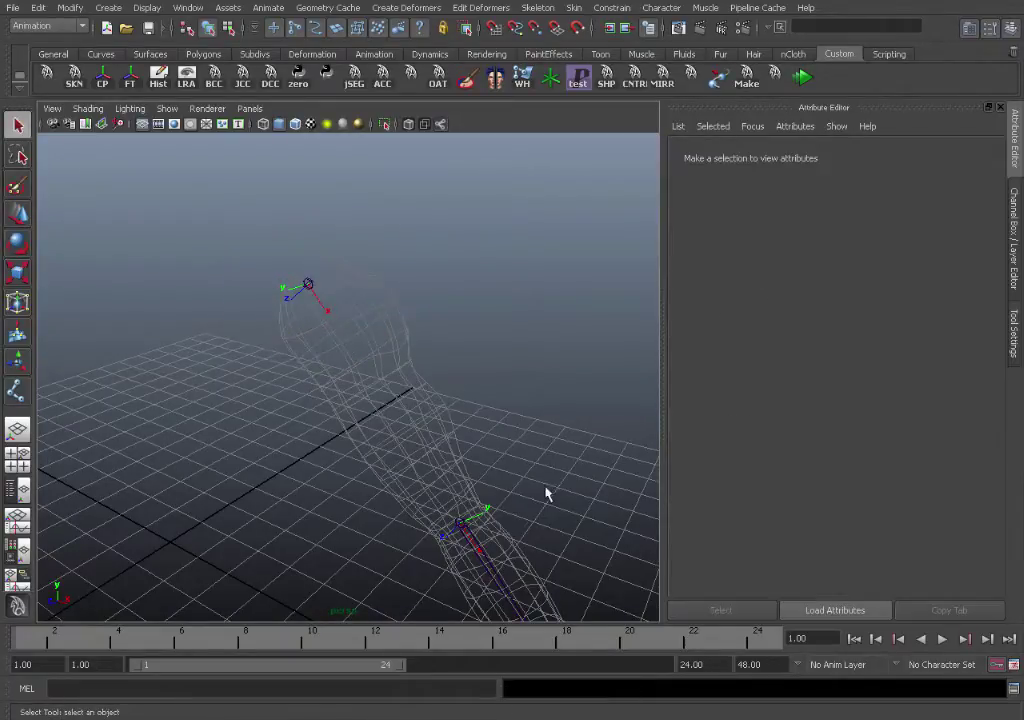
Unparent end_L_Wrist from sk_L_Forearm
left_click_drag(548, 491, 398, 405, "alt")
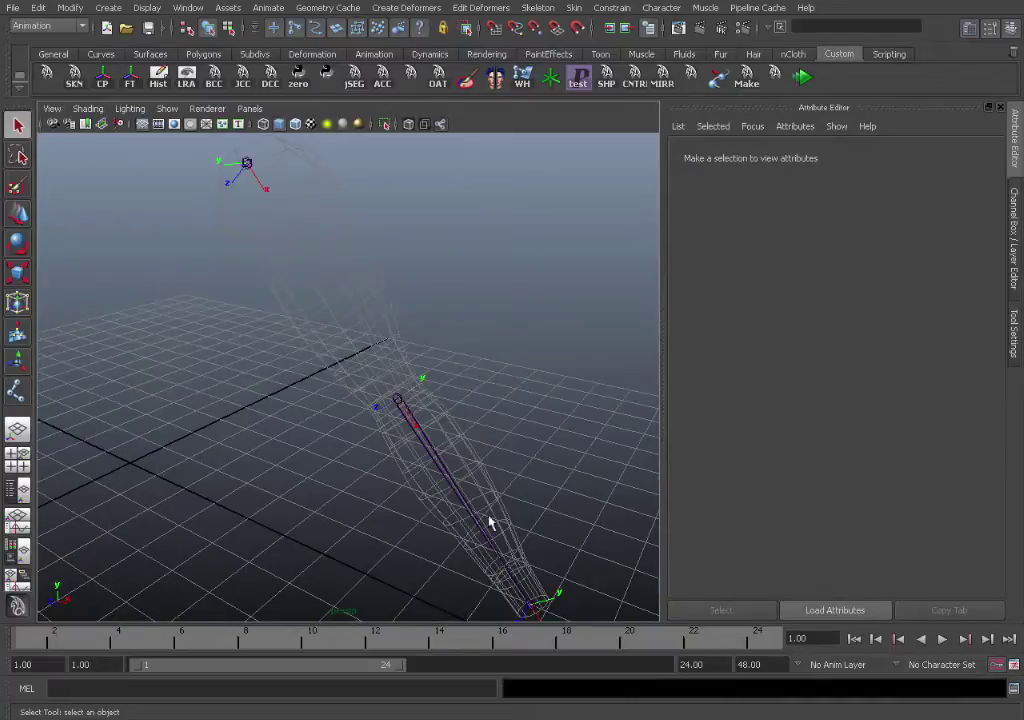
left_click(530, 606)
left_click_drag(542, 528, 480, 516, "alt")
key("Up")
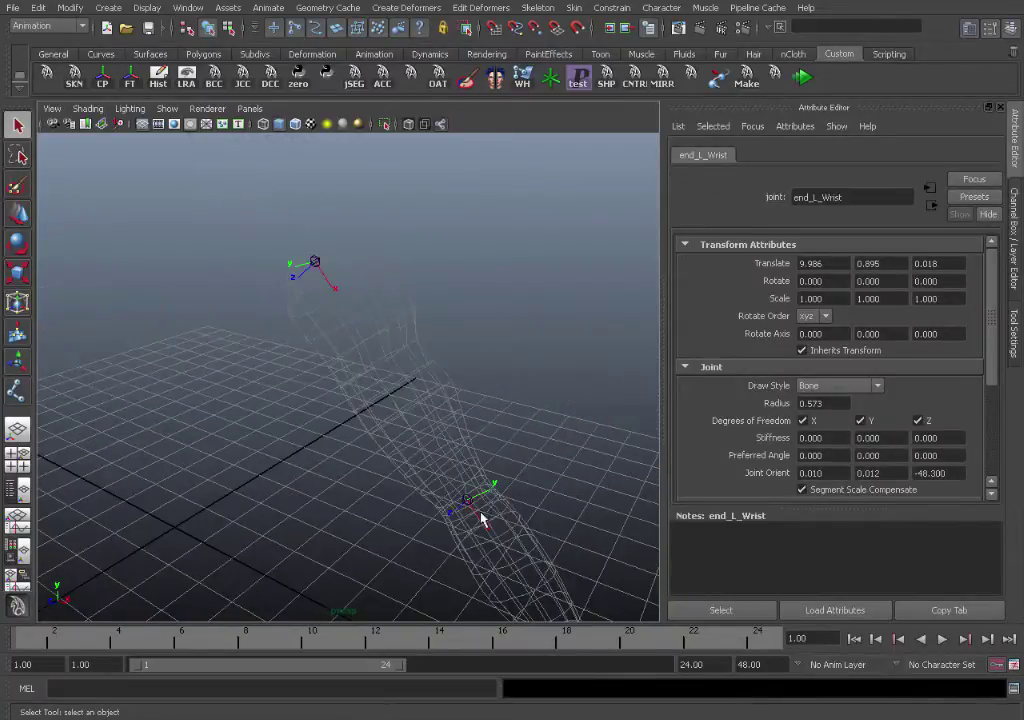
Parent sk_L_Forearm back under sk_L_Shoulder and clear the selection
left_click(314, 265)
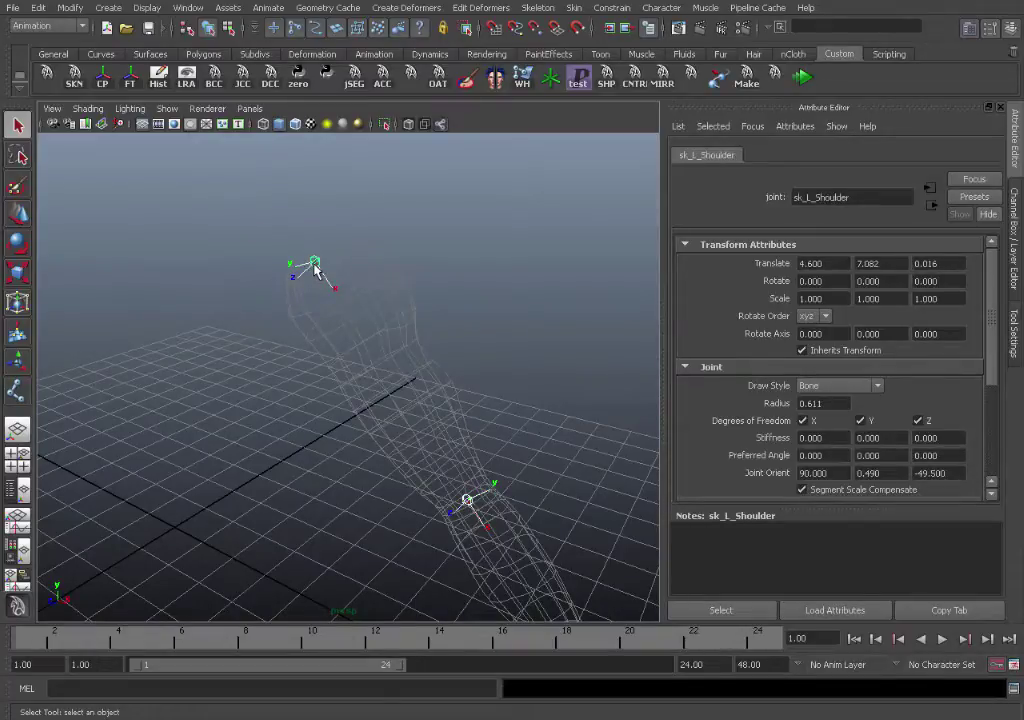
key("p")
left_click(490, 396)
Set sk_L_Forearm's Joint Orient to 0 in X, Y and Z
middle_click_drag(500, 465, 435, 334, "alt")
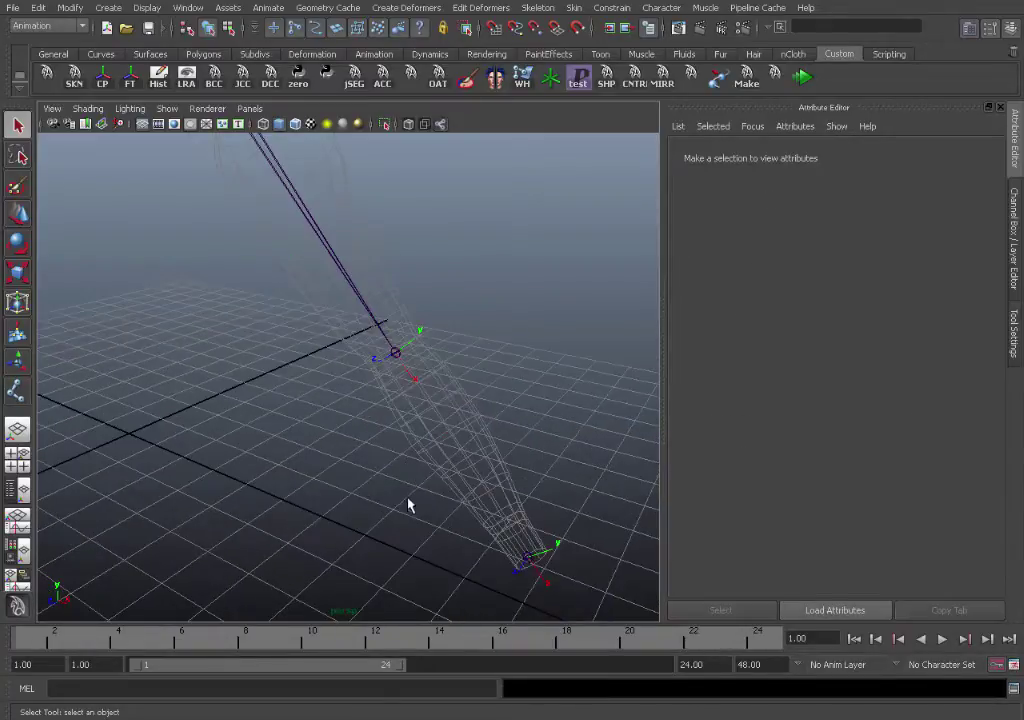
right_click_drag(408, 505, 450, 354, "alt")
left_click(425, 338)
left_click_drag(425, 338, 857, 525, "alt")
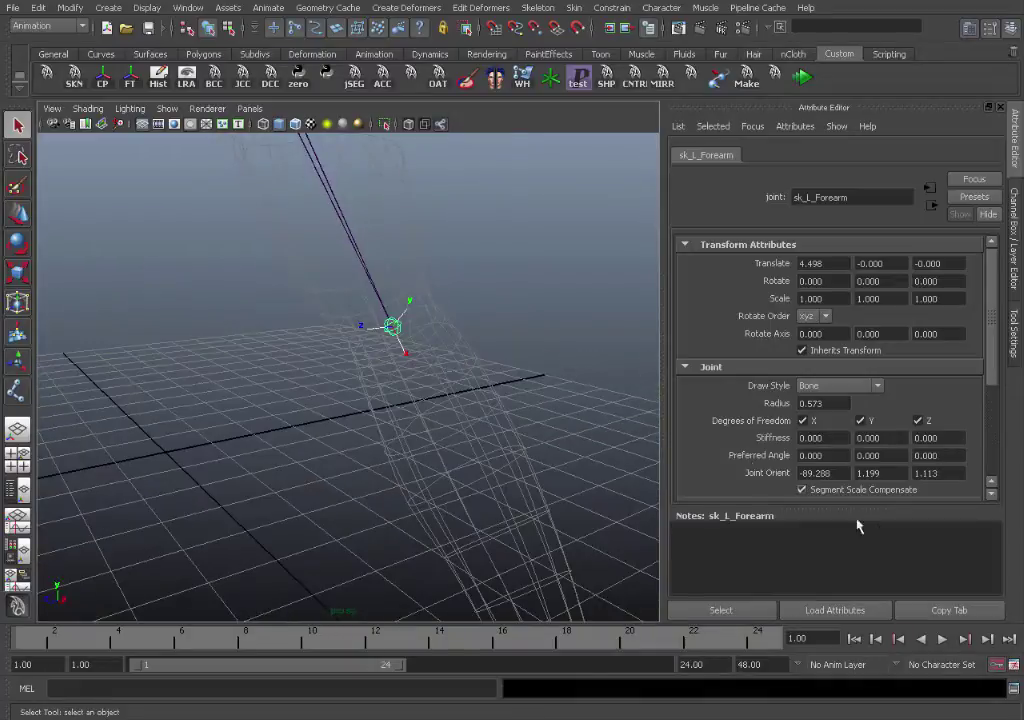
double_click(818, 473)
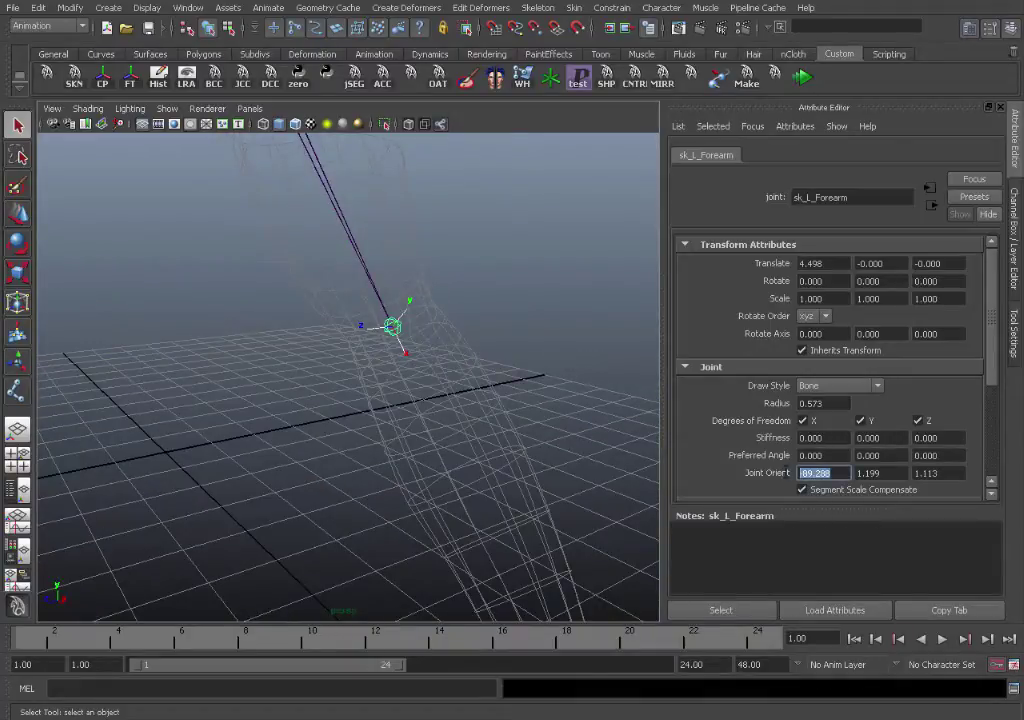
type("0")
key("Tab")
type("0")
key("Tab")
type("0")
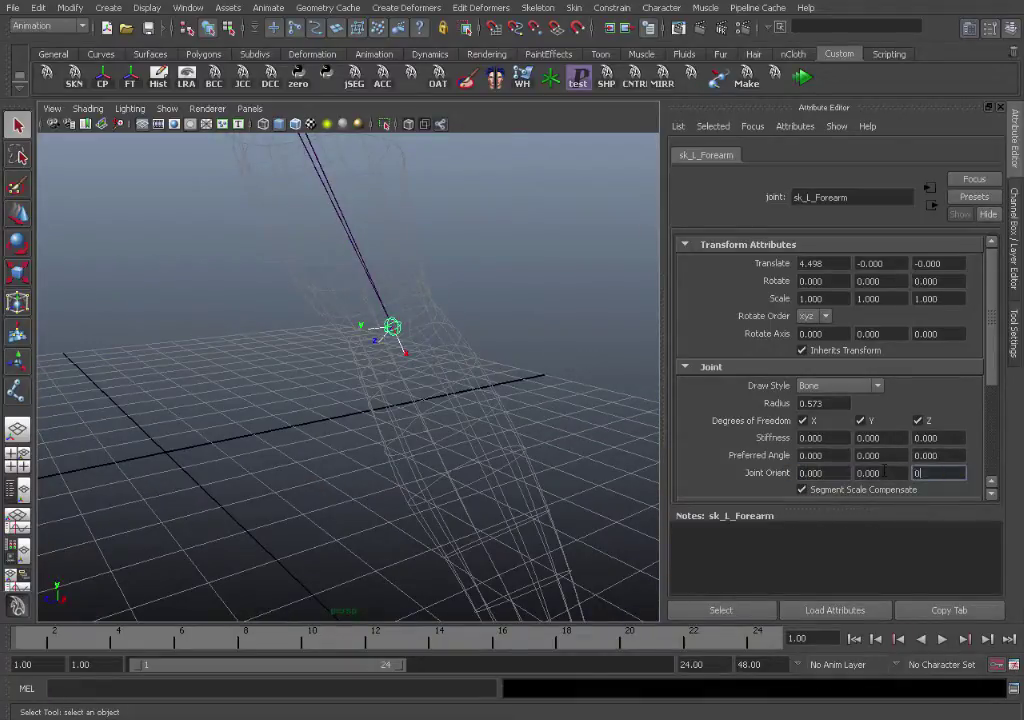
Parent end_L_Wrist back under sk_L_Forearm and select the wrist joint
left_click_drag(531, 366, 354, 261, "alt")
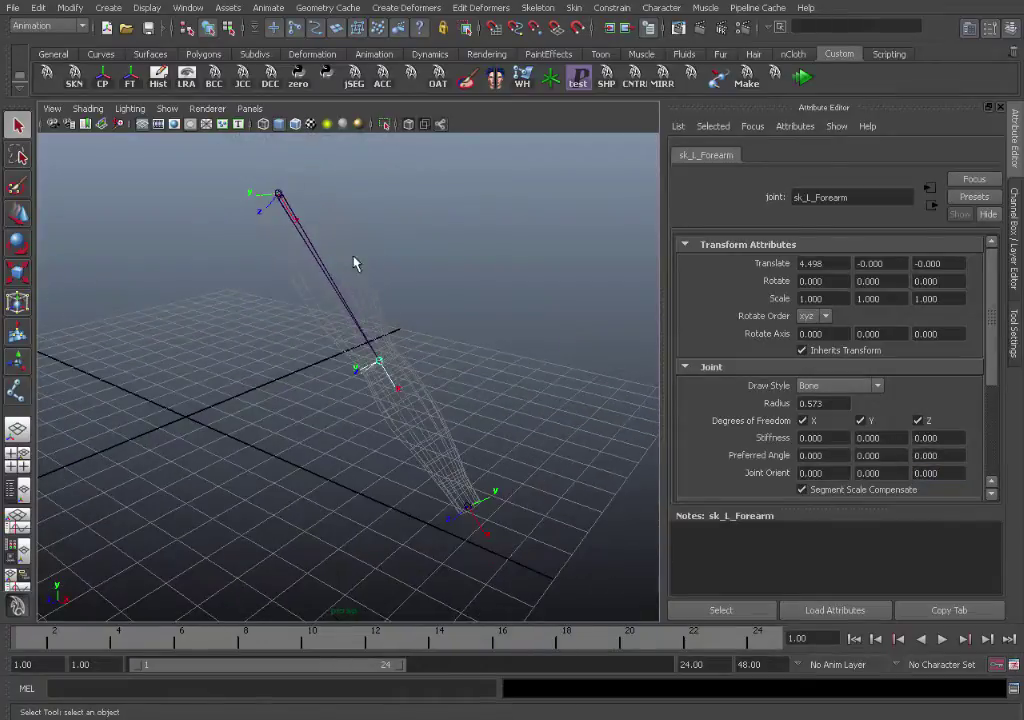
left_click(470, 510)
left_click(380, 362)
key("Down")
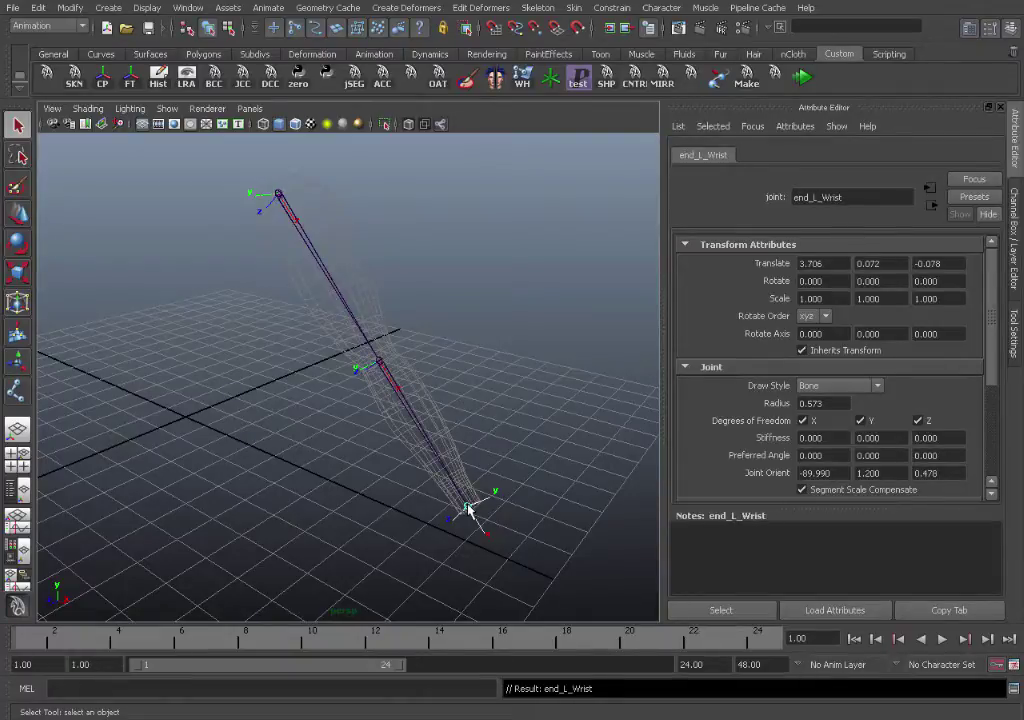
Set end_L_Wrist's Joint Orient to 0 in X, Y and Z, and deselect the joint
left_click(815, 472)
type("0")
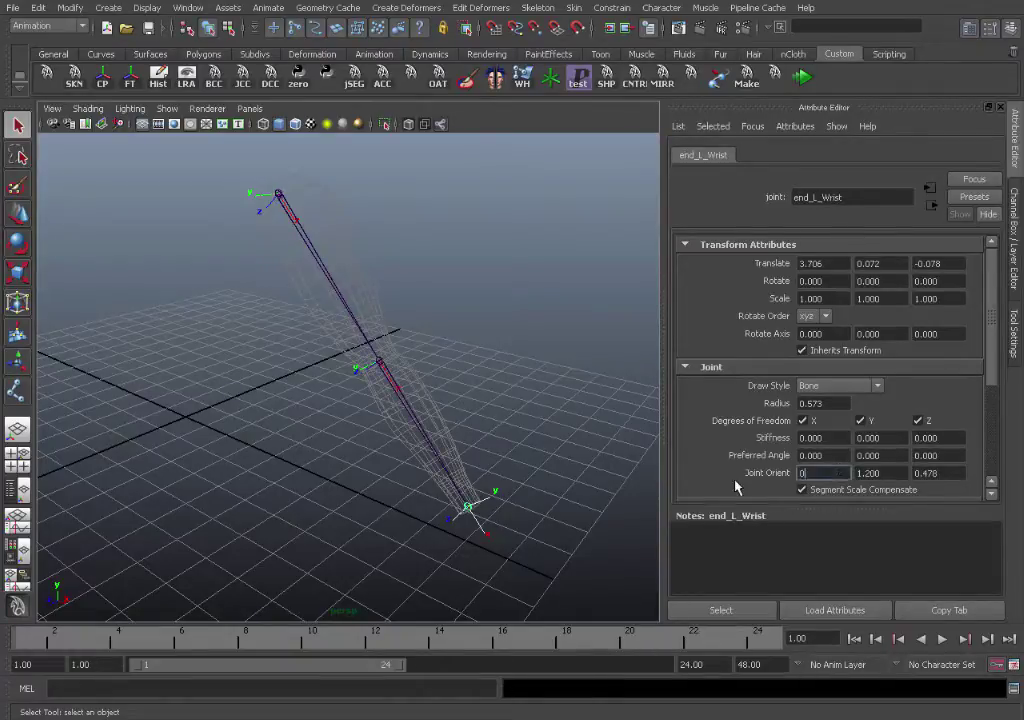
key("Tab")
type("0")
key("Tab")
type("0")
key("Return")
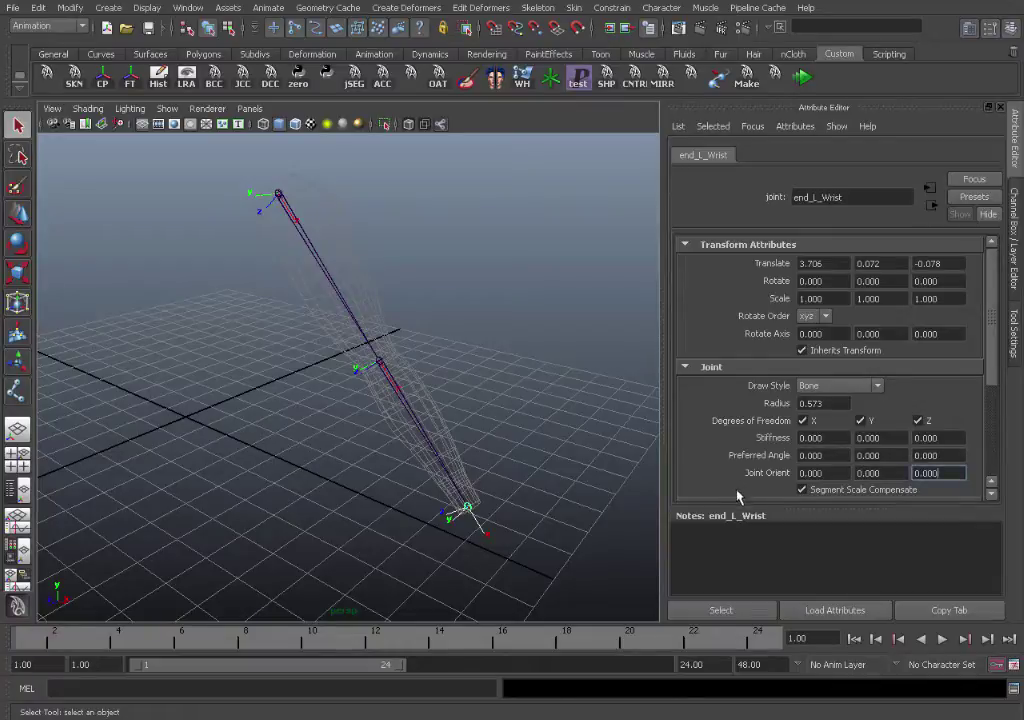
left_click(503, 434)
Test the elbow by rotating sk_L_Forearm about 78 degrees in Z and also around Y, undo both rotations and deselect it
left_click_drag(503, 434, 398, 377, "alt")
left_click(388, 388)
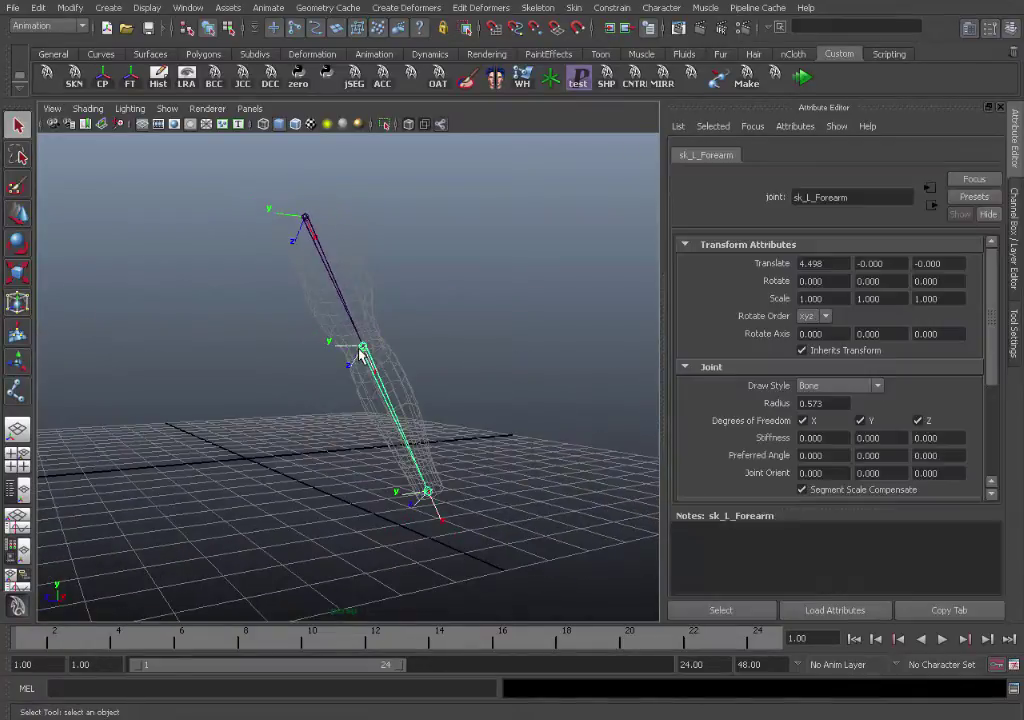
key("ctrl+a")
key("e")
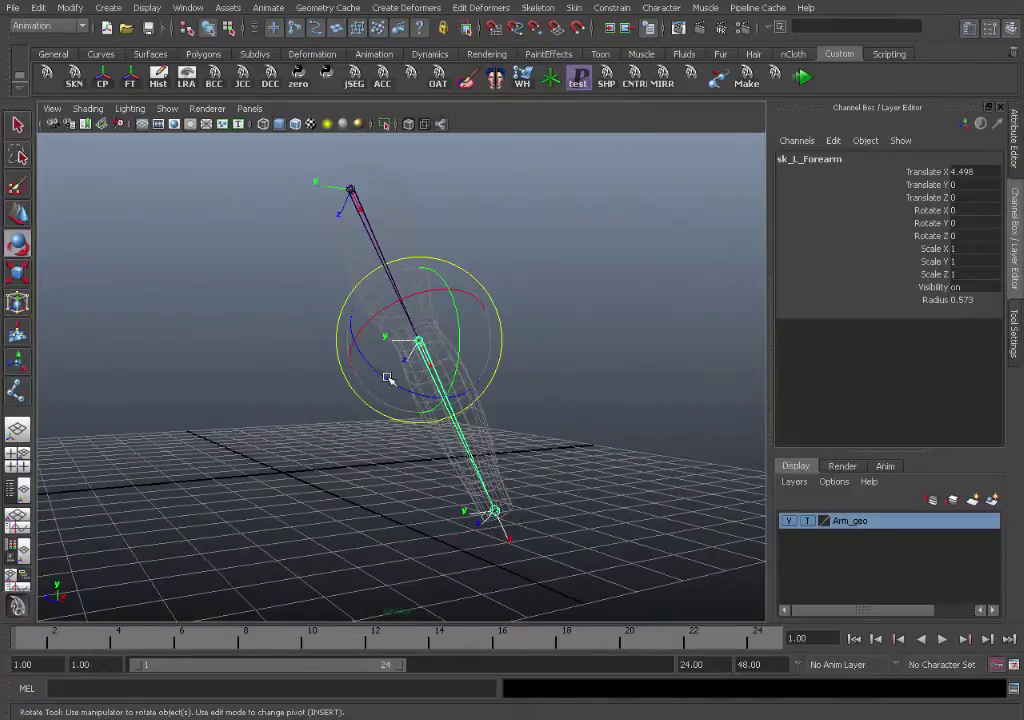
left_click_drag(389, 372, 336, 297)
key("ctrl+z")
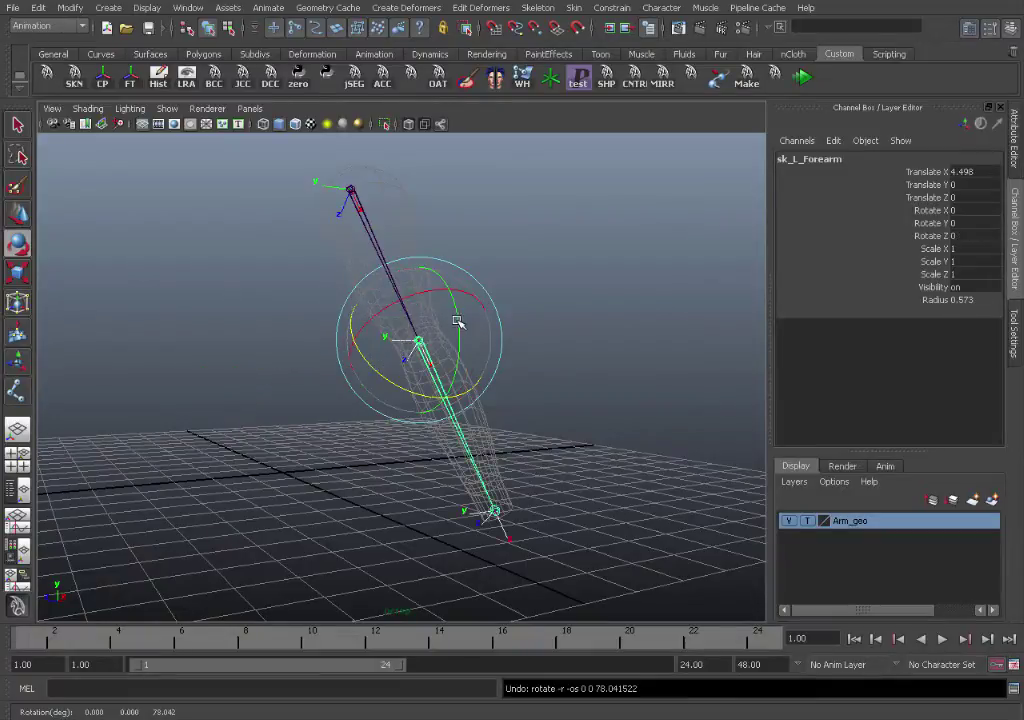
left_click_drag(458, 318, 317, 196)
key("ctrl+z")
left_click(523, 247)
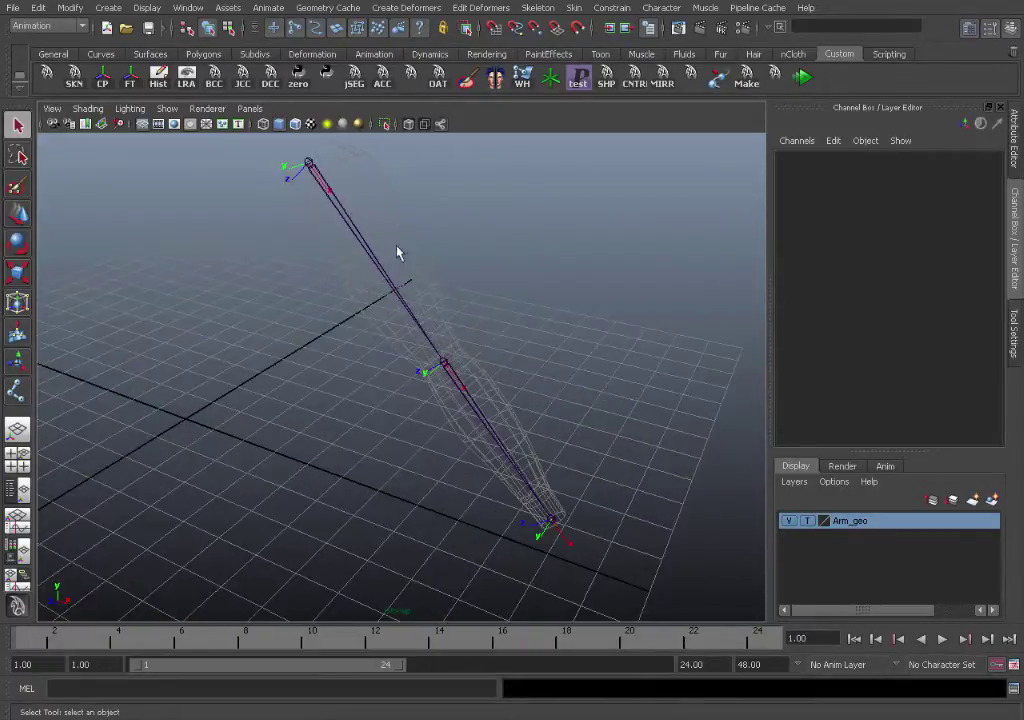
Select the whole sk_L_Shoulder hierarchy and turn off the display of its local rotation axes
left_click(316, 176)
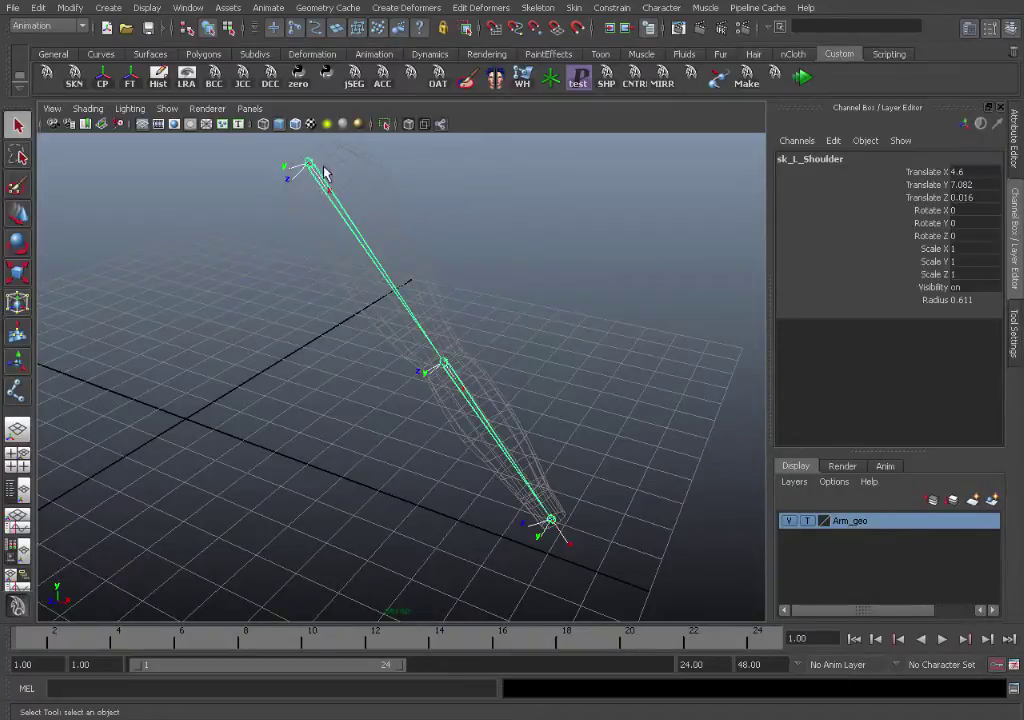
right_click(322, 178)
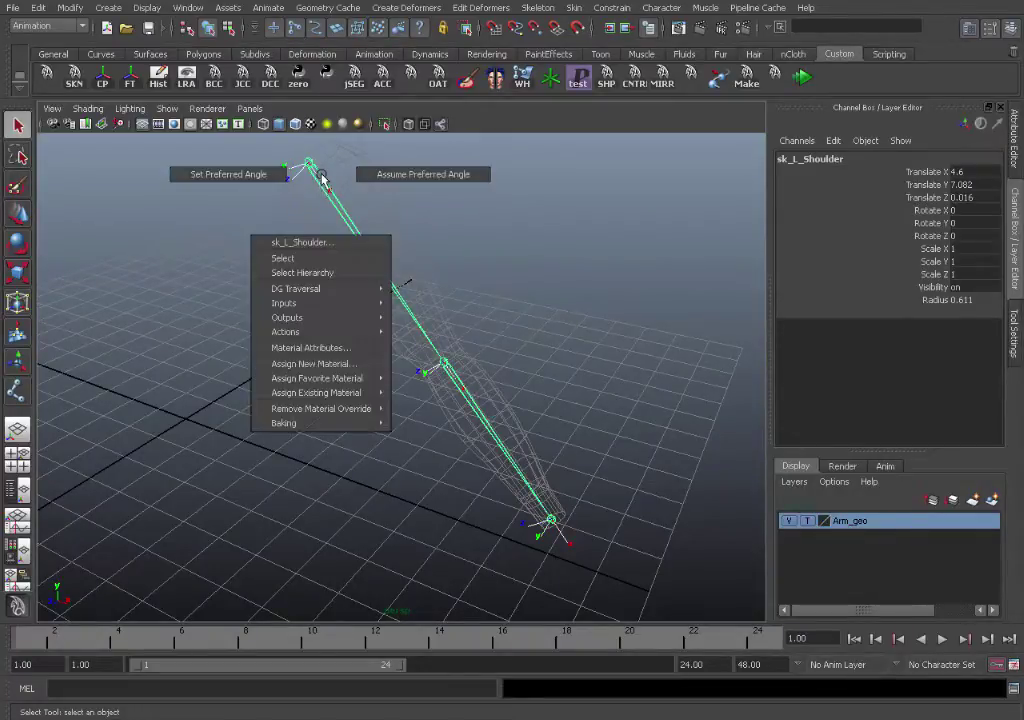
left_click(300, 272)
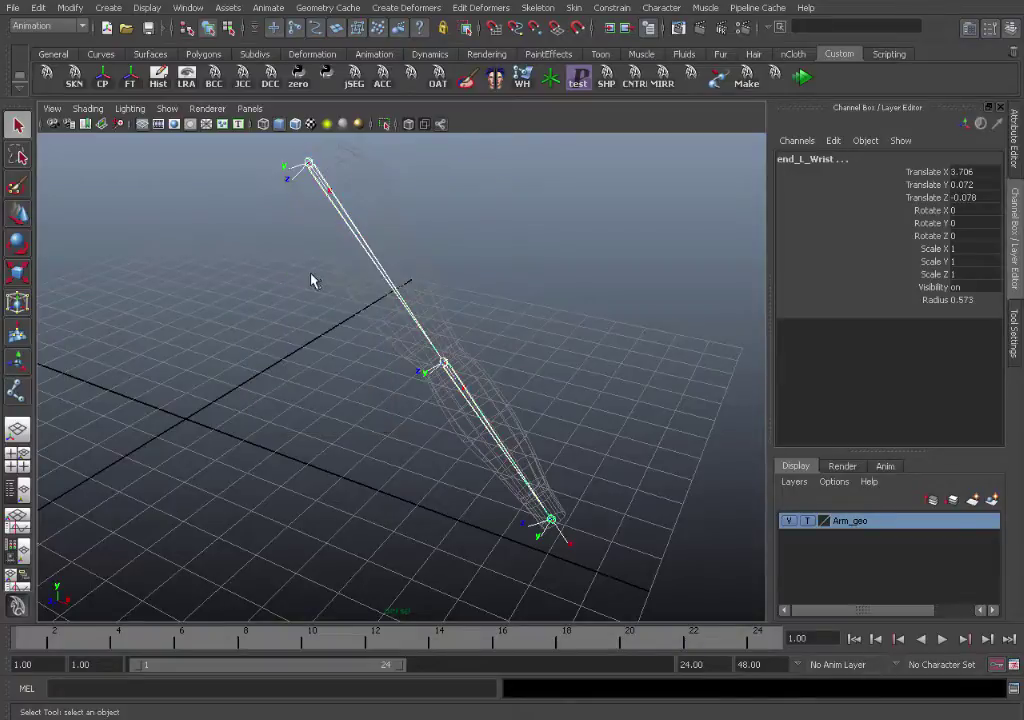
scroll(510, 303, "down", 2)
left_click(147, 7)
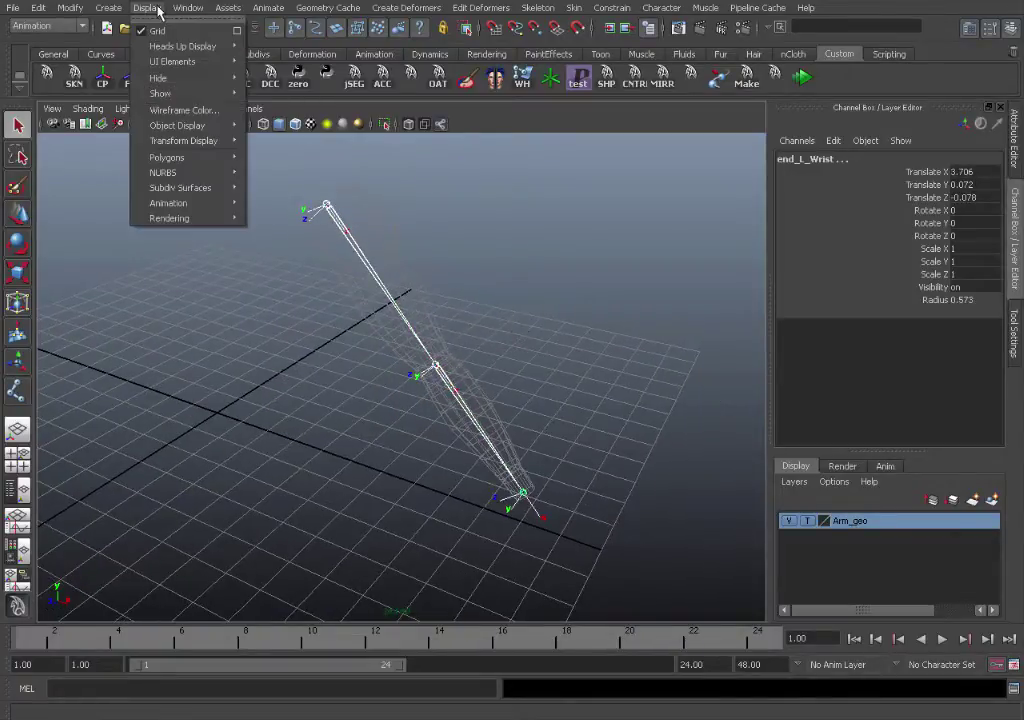
mouse_move(220, 158)
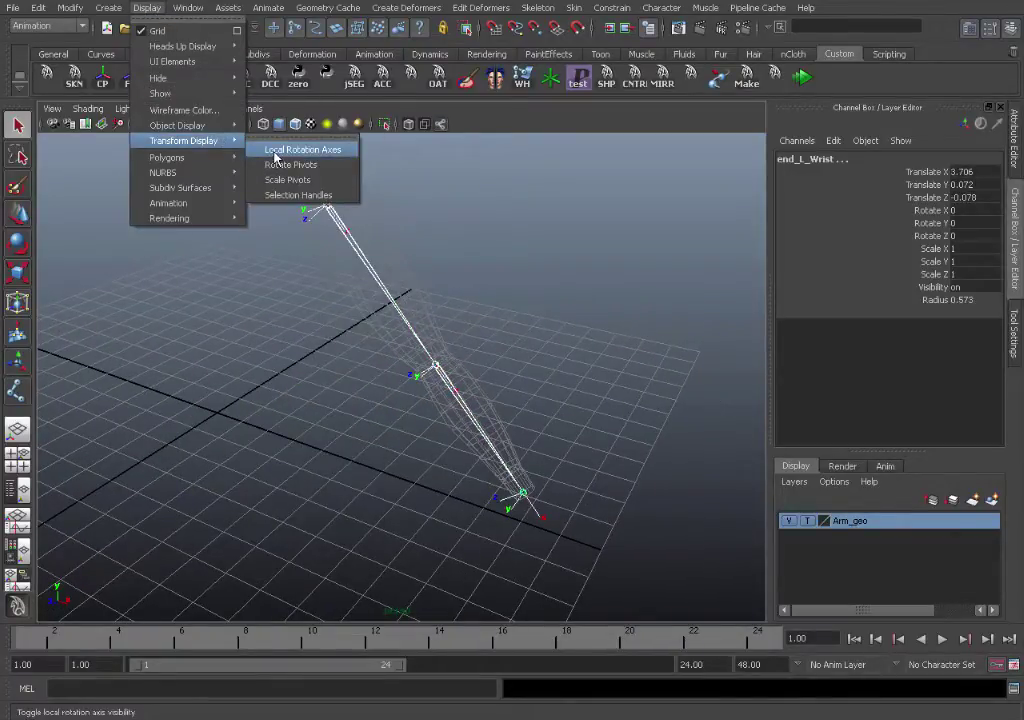
left_click(275, 150)
left_click(533, 286)
Switch the Arm_geo layer from Template through Reference to the normal display type
left_click_drag(533, 286, 507, 354, "alt")
left_click(809, 521)
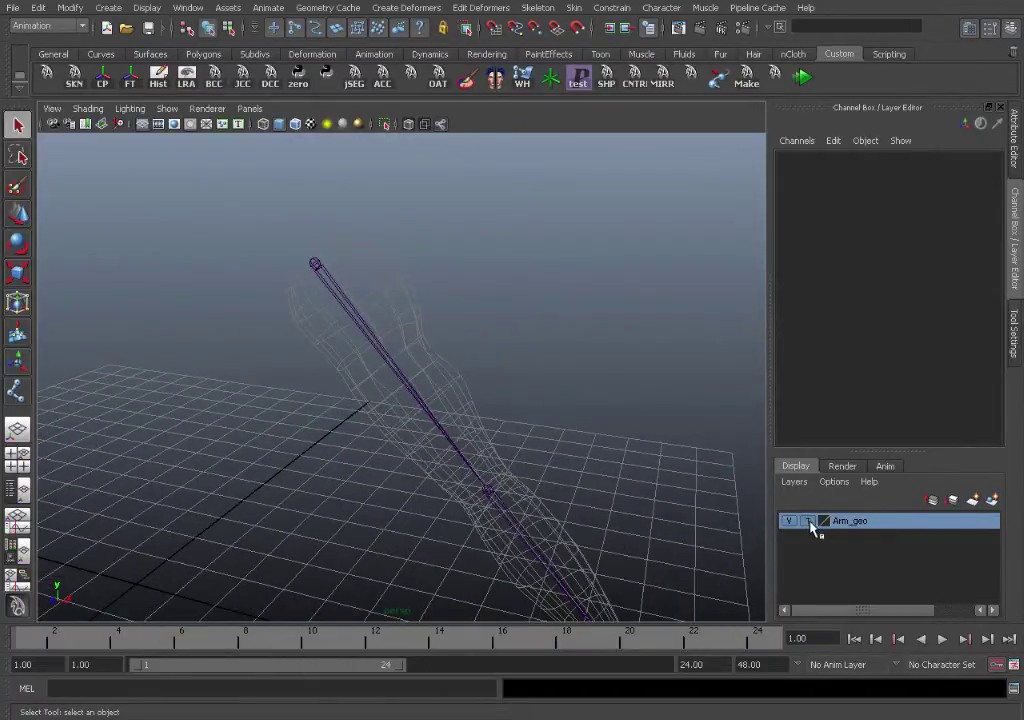
left_click(809, 521)
mouse_move(650, 420)
left_mouse_down("alt")
mouse_move(485, 414)
mouse_move(555, 304)
mouse_move(485, 273)
mouse_move(448, 304)
mouse_move(767, 571)
left_mouse_up("alt")
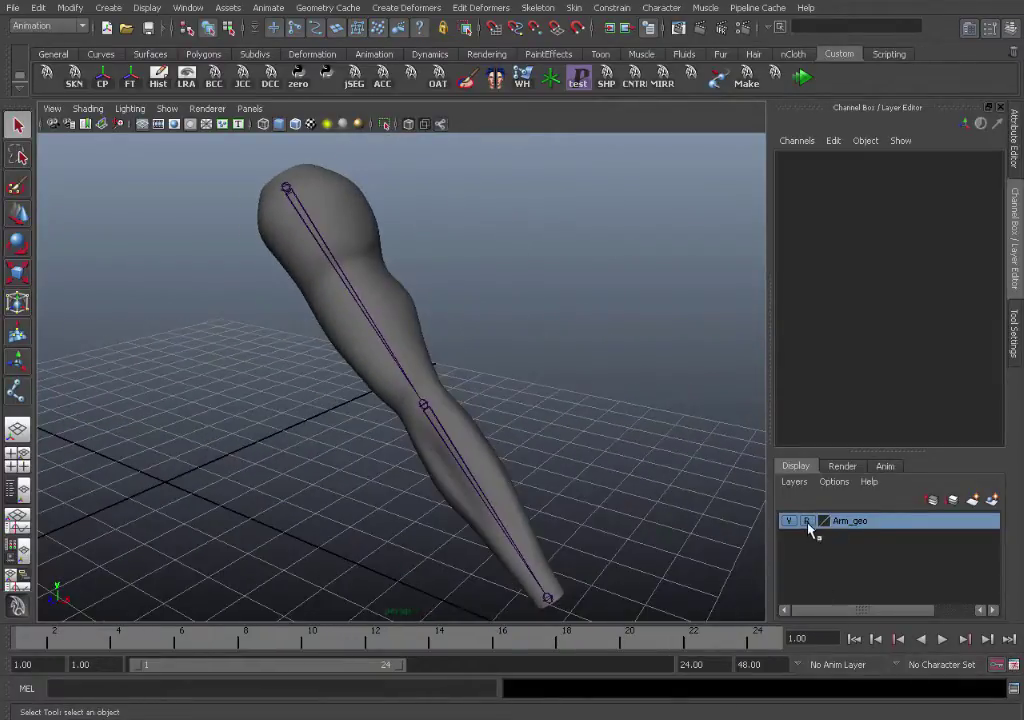
Select the objects whose names start with sk by using Select by name with the wildcard sk*
left_click(780, 28)
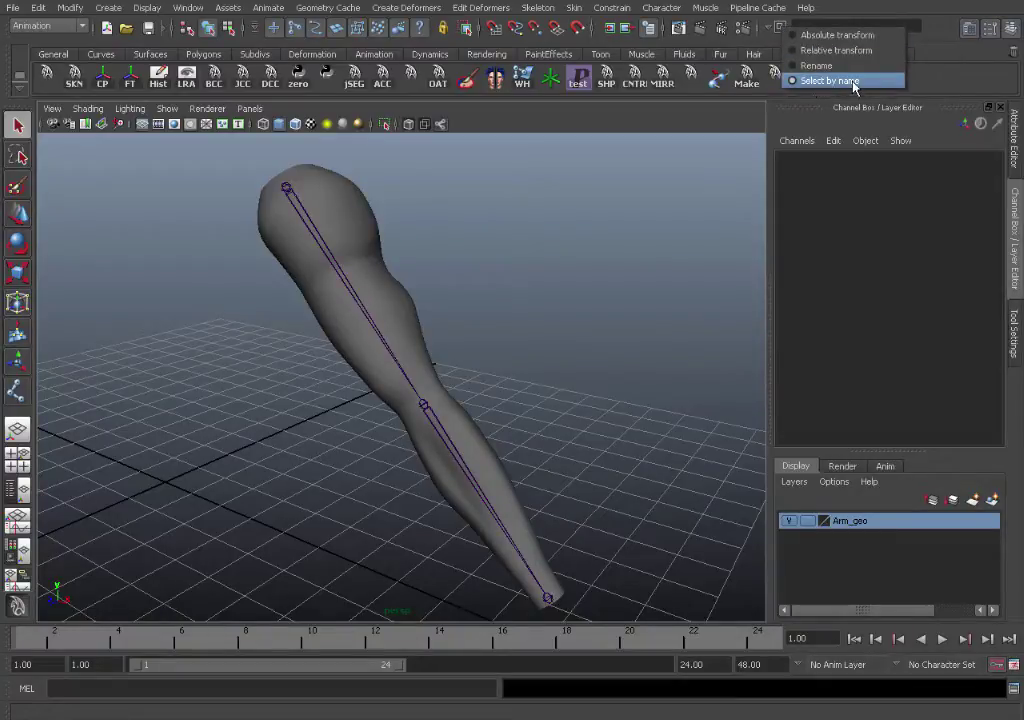
left_click(780, 25)
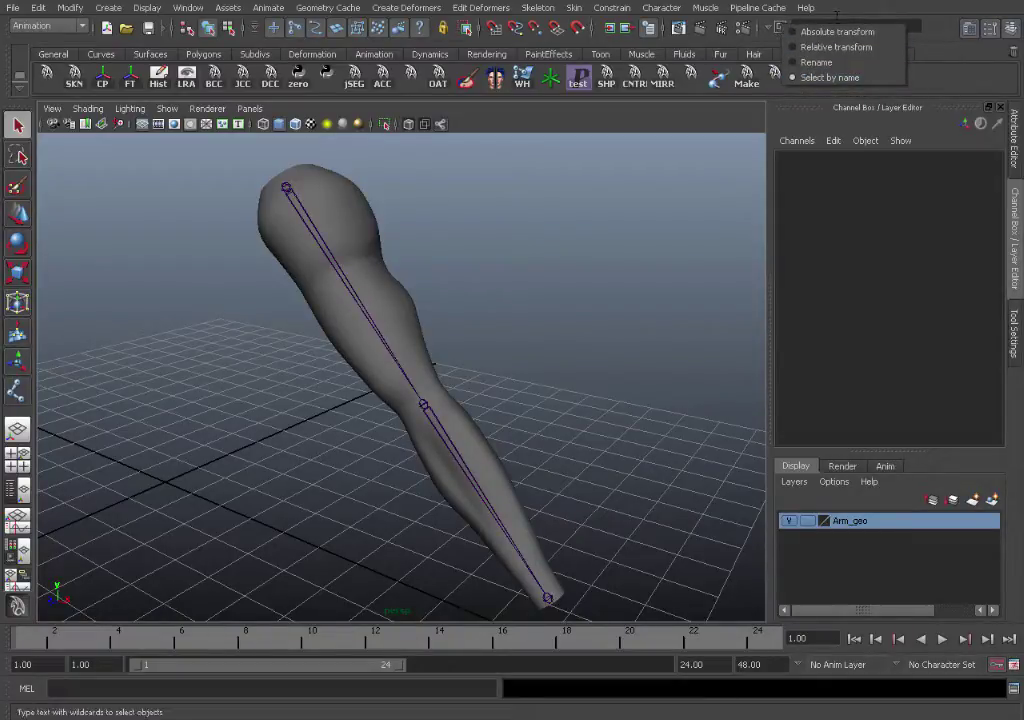
left_click(843, 18)
left_click(762, 28)
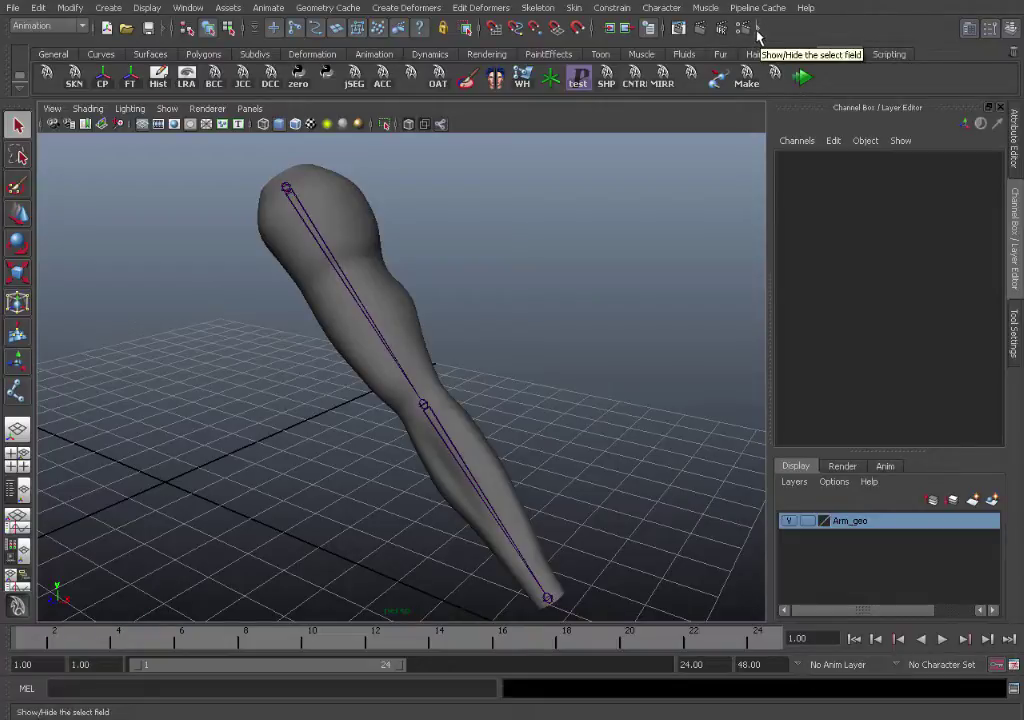
left_click(757, 30)
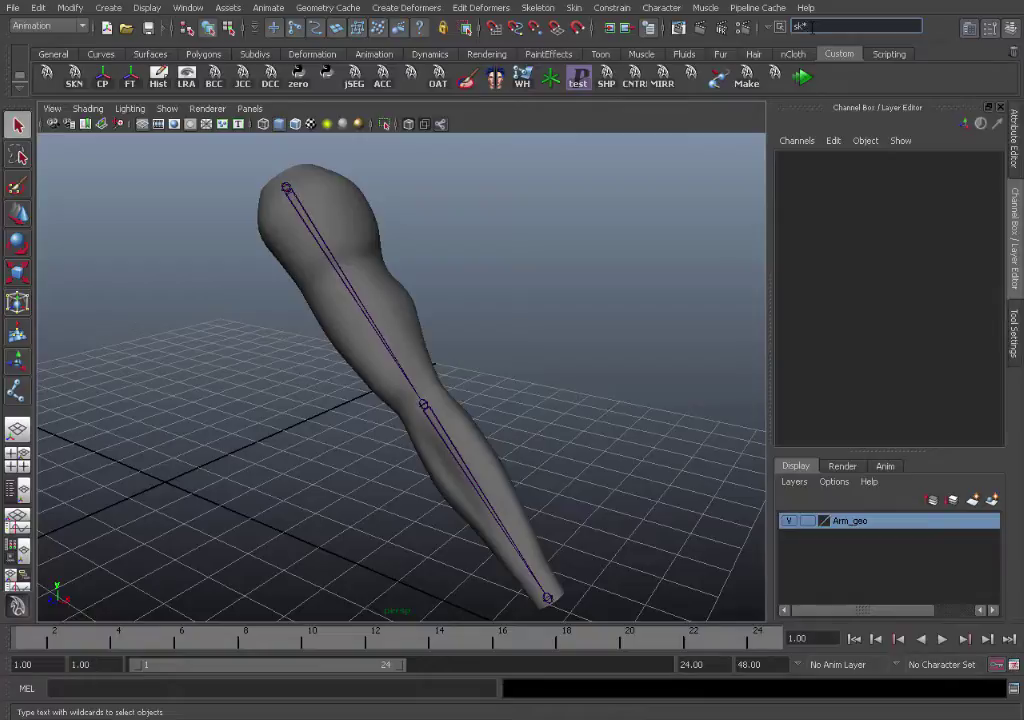
key("Return")
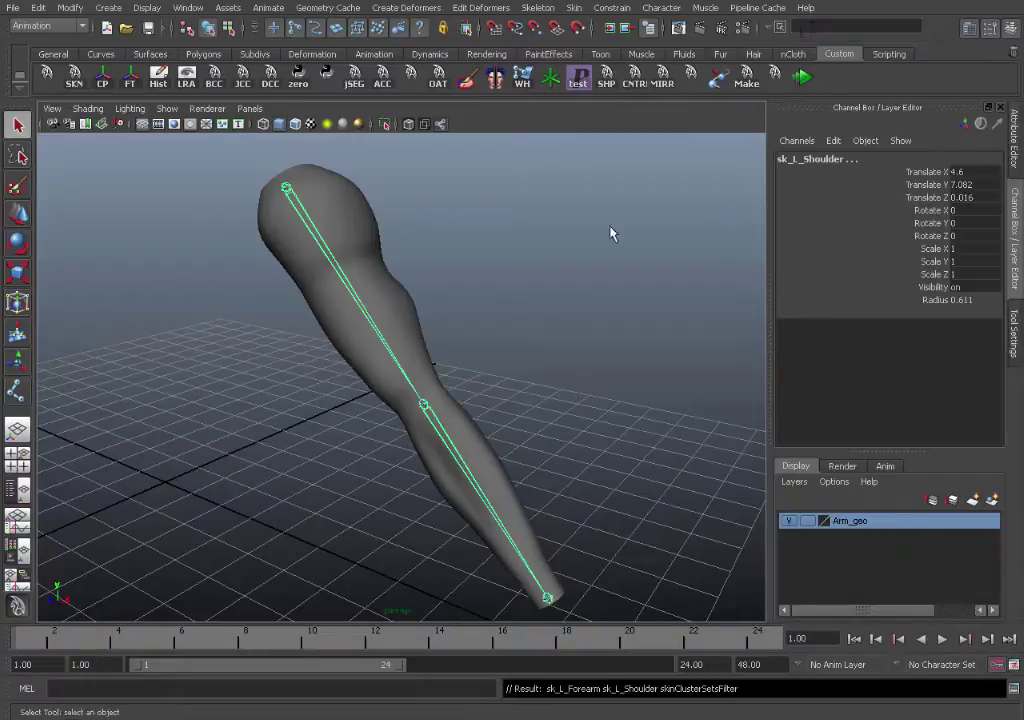
Add the arm mesh to the joint selection and open the Smooth Bind options
left_click_drag(482, 389, 391, 345, "alt")
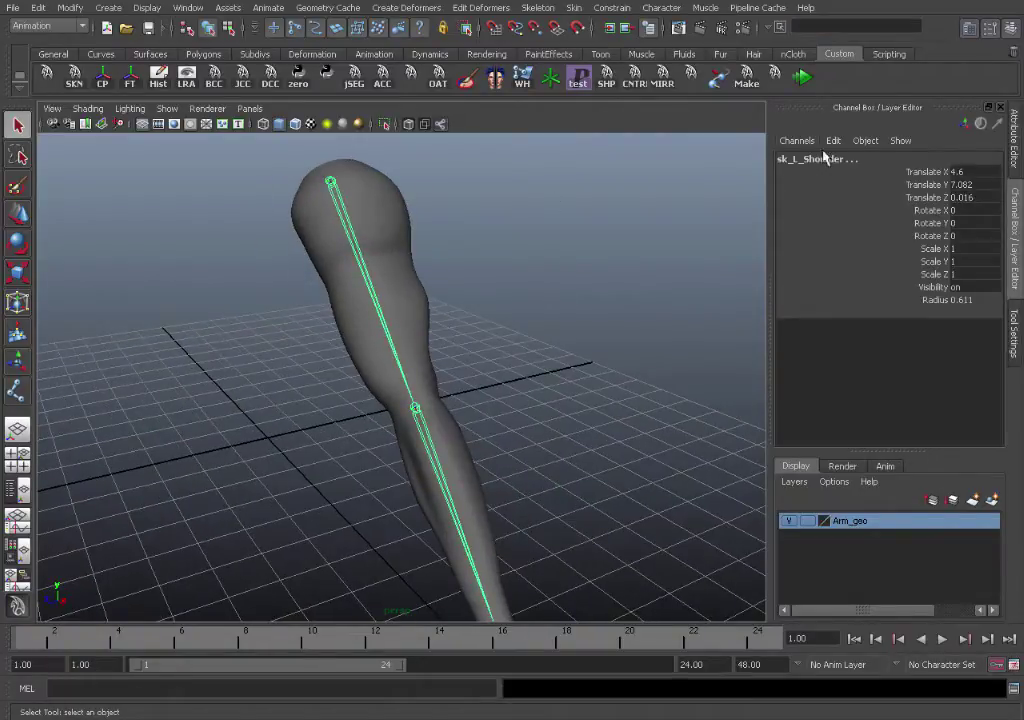
left_click_drag(487, 316, 434, 306, "alt")
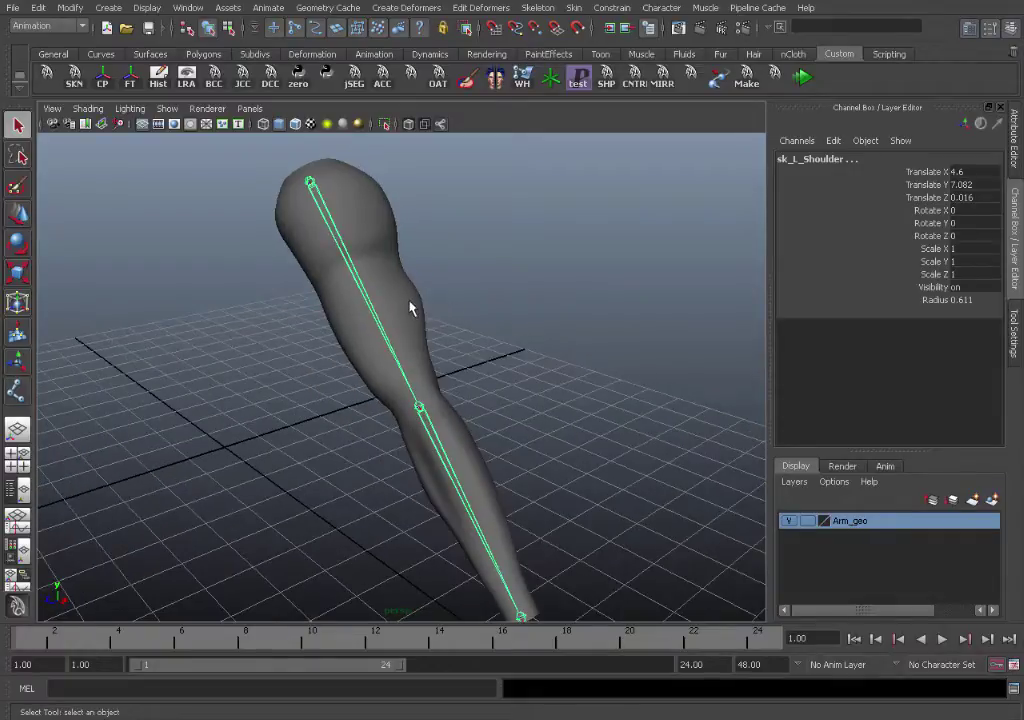
left_click(406, 298)
left_click_drag(485, 336, 560, 320, "alt")
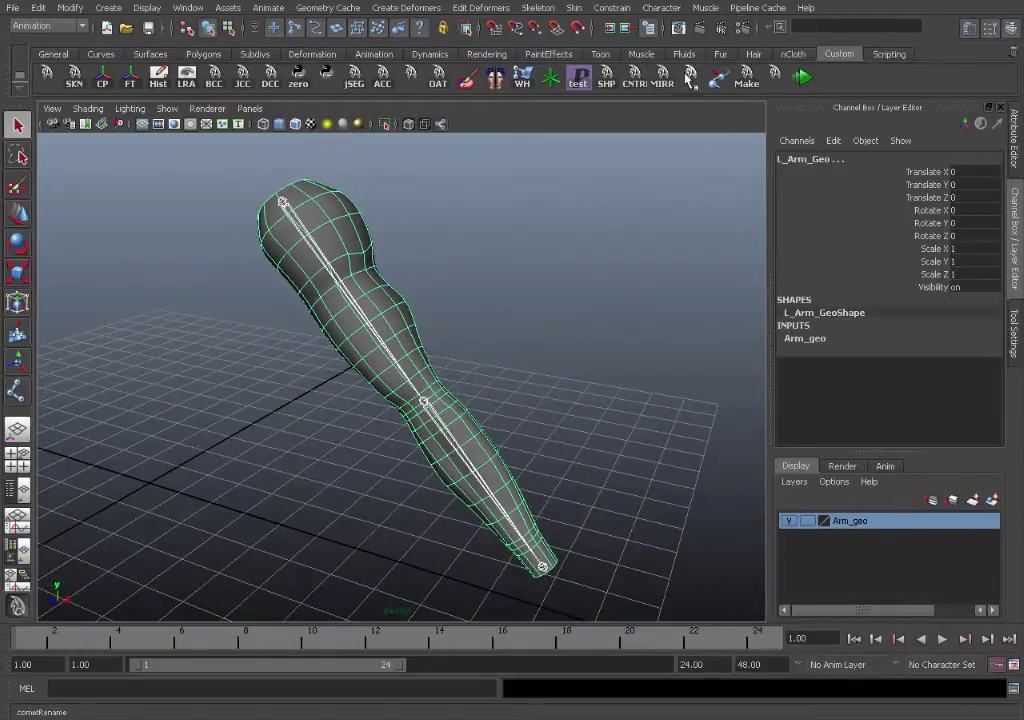
left_click(574, 8)
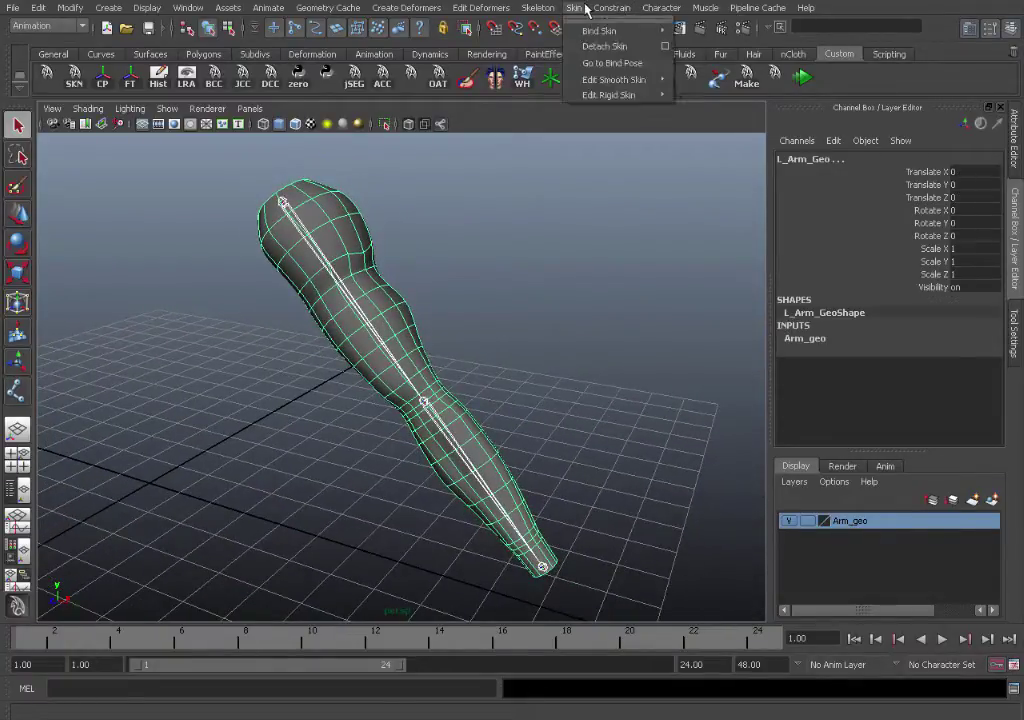
mouse_move(650, 33)
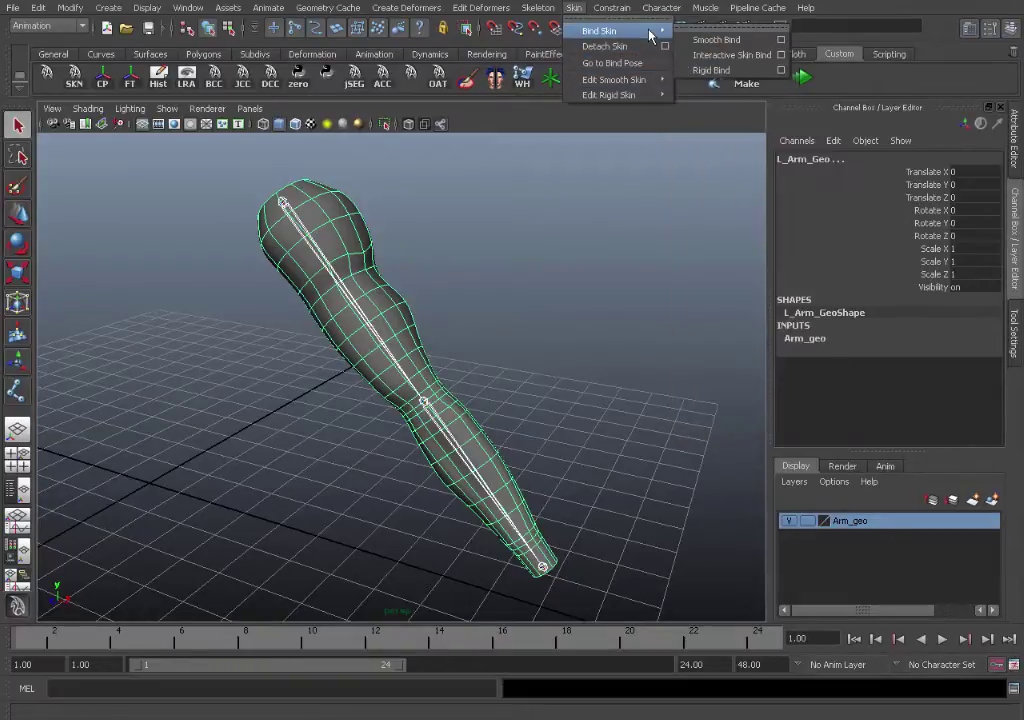
left_click(782, 40)
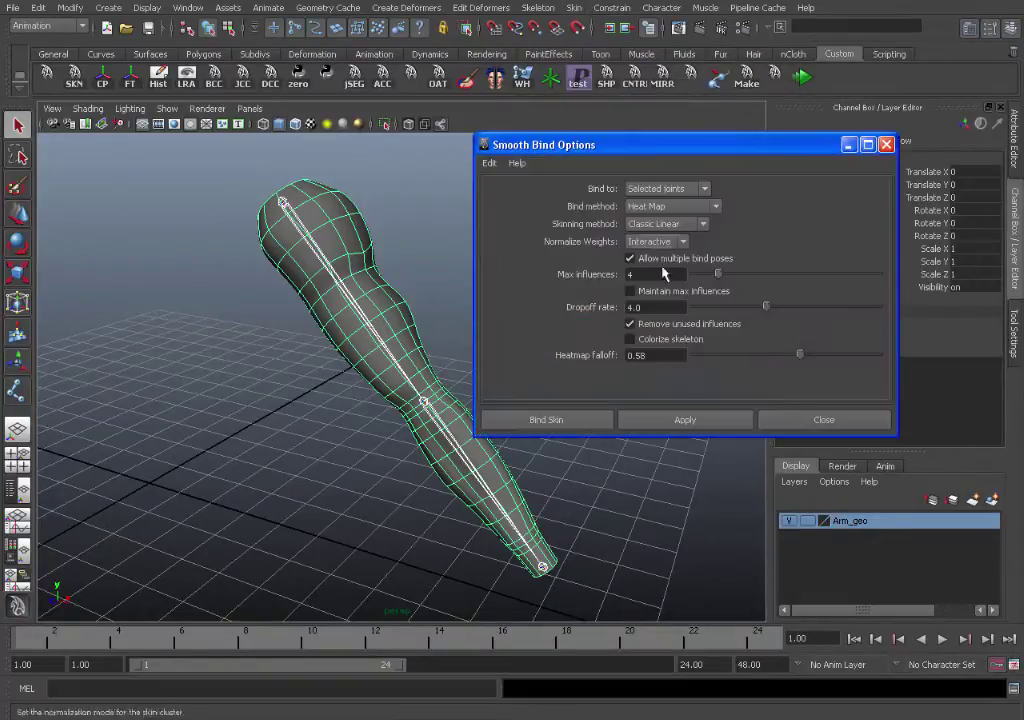
Switch the bind target to Joint hierarchy and back to Selected joints, and the bind method to Closest distance and back to Heat Map
left_click(656, 190)
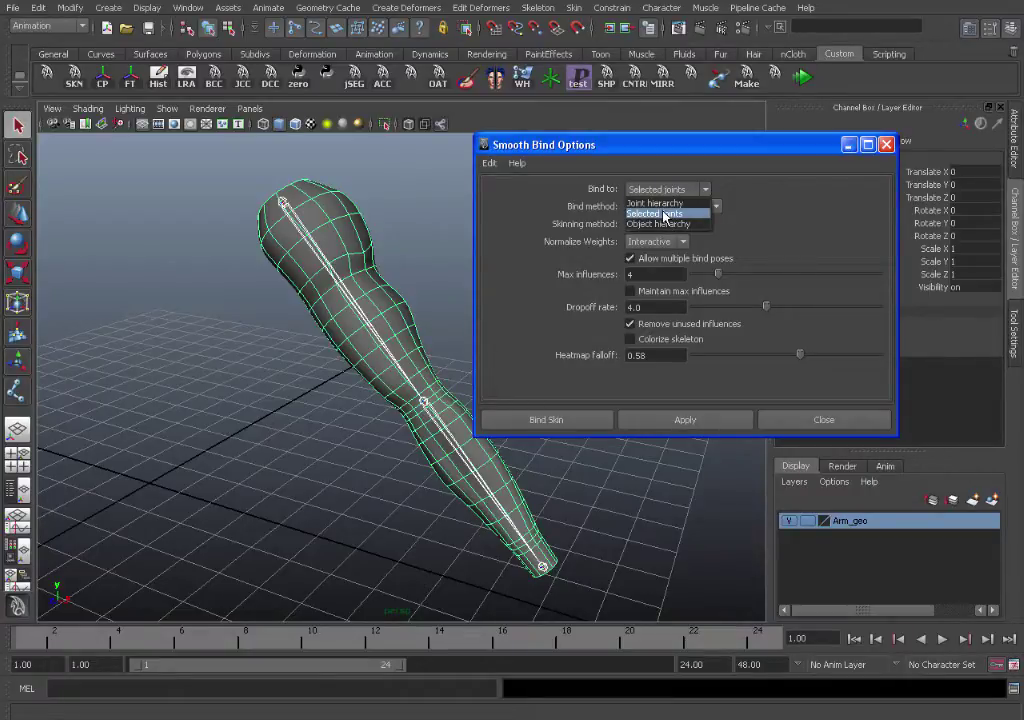
left_click(664, 204)
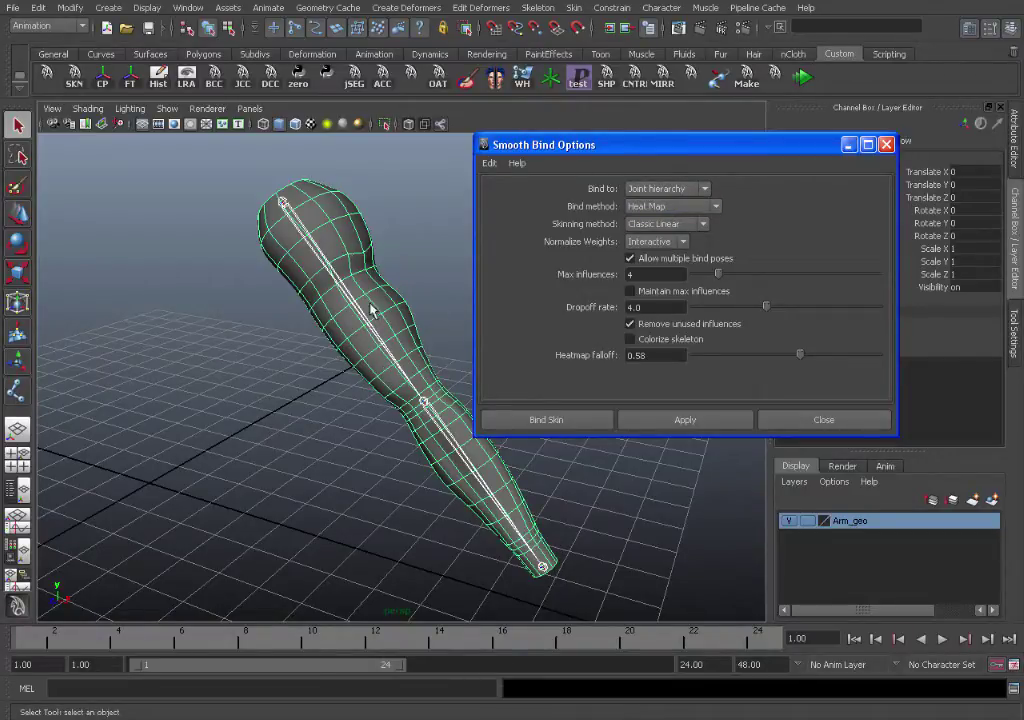
left_click(704, 190)
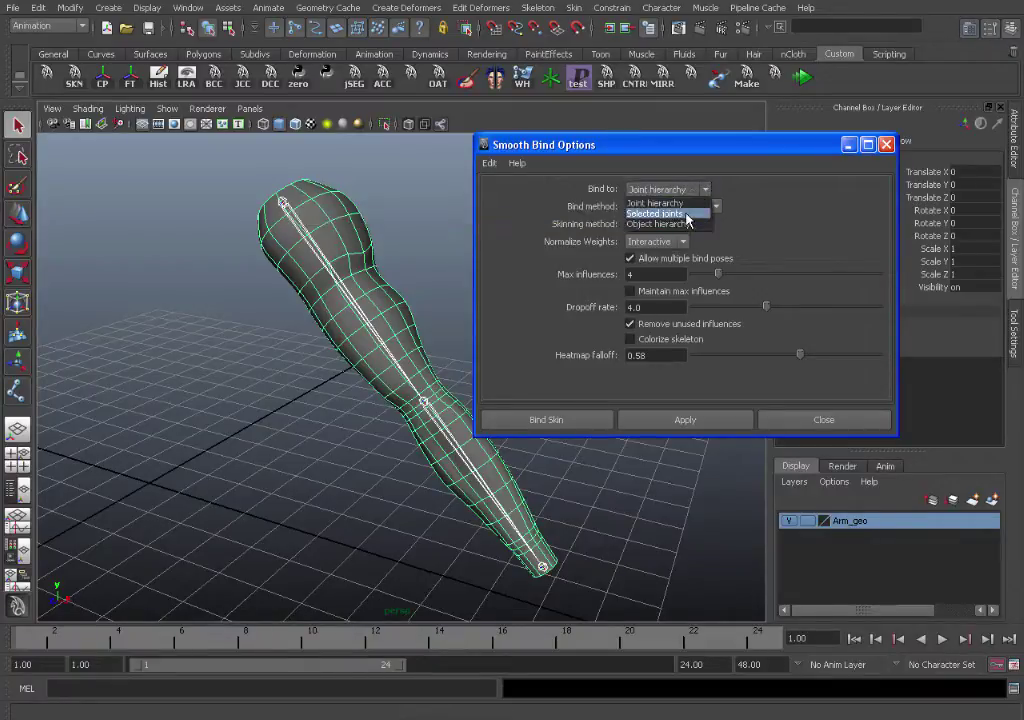
left_click(680, 214)
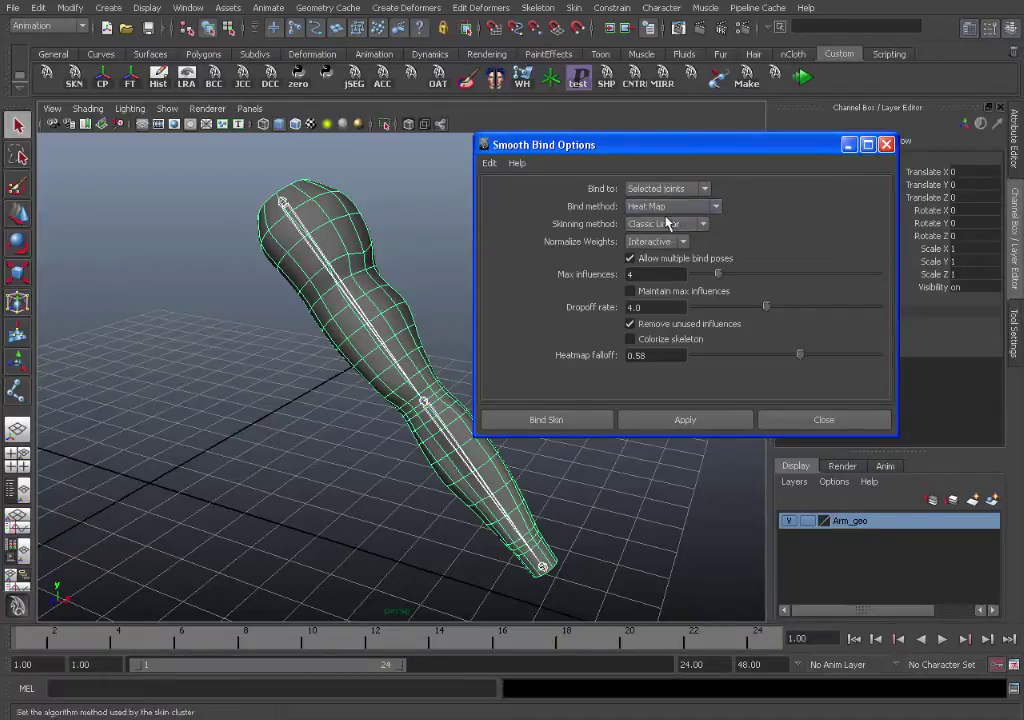
left_click(664, 206)
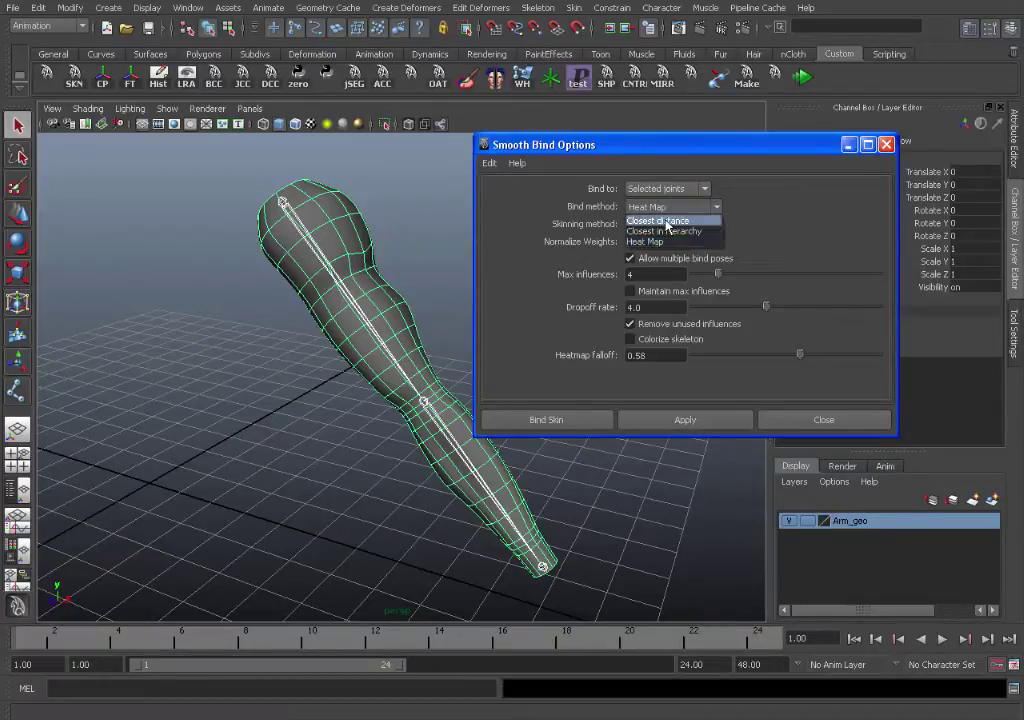
left_click(665, 221)
left_click(670, 206)
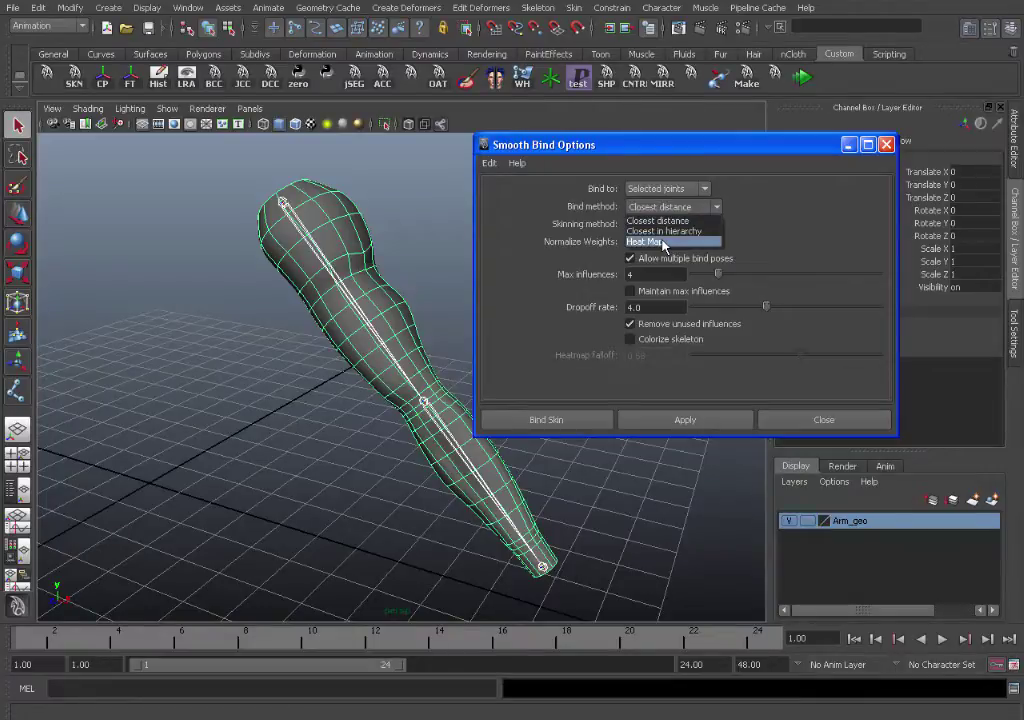
left_click(663, 242)
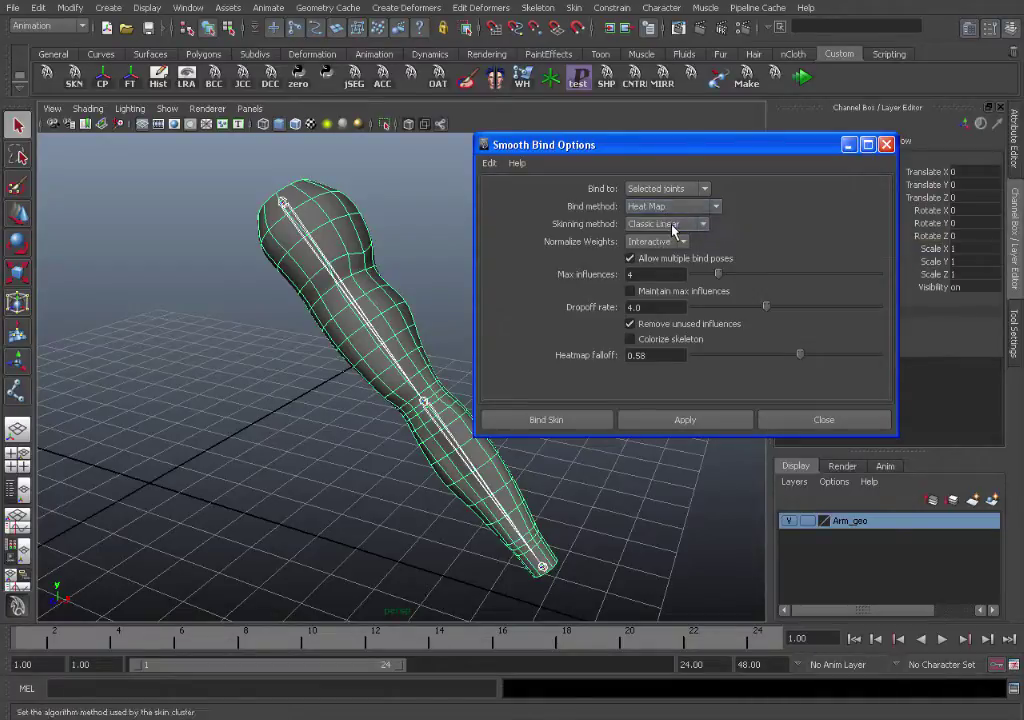
Keep Classic Linear skinning and Interactive weight normalization, and smooth bind the arm mesh to the selected joints
left_click(659, 224)
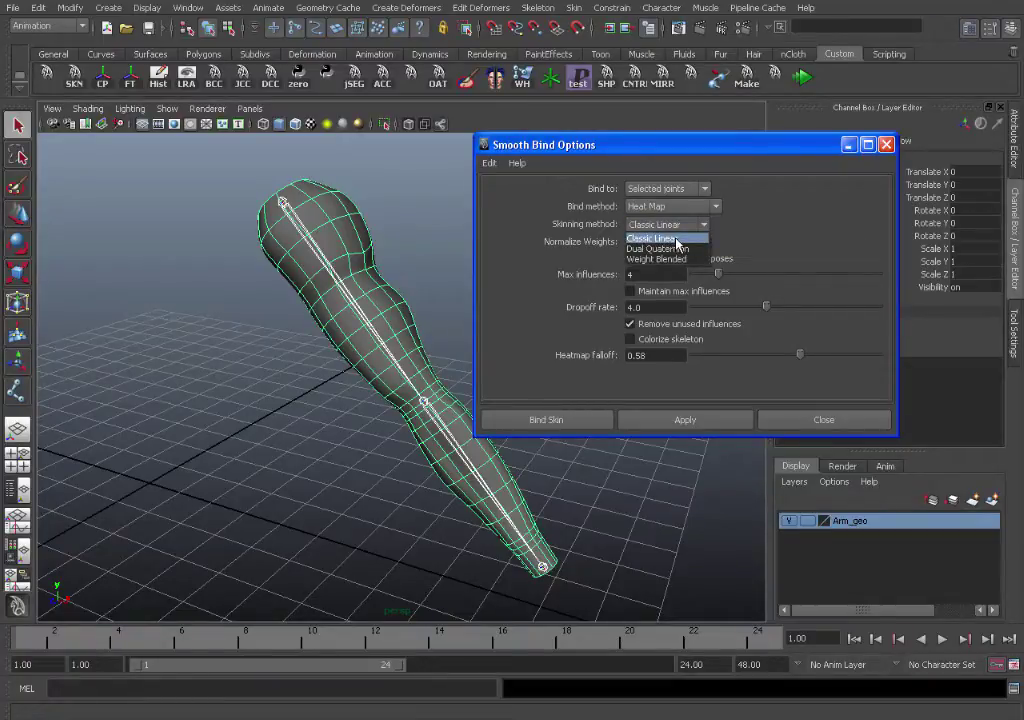
left_click(677, 240)
left_click(658, 225)
left_click(668, 239)
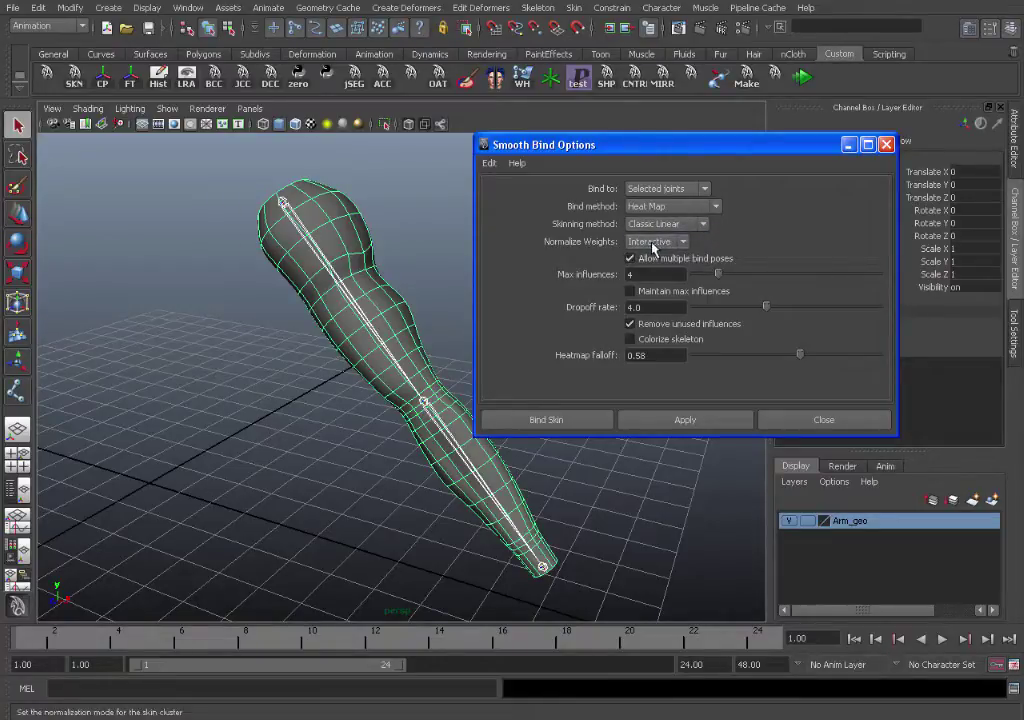
left_click(653, 245)
left_click(666, 267)
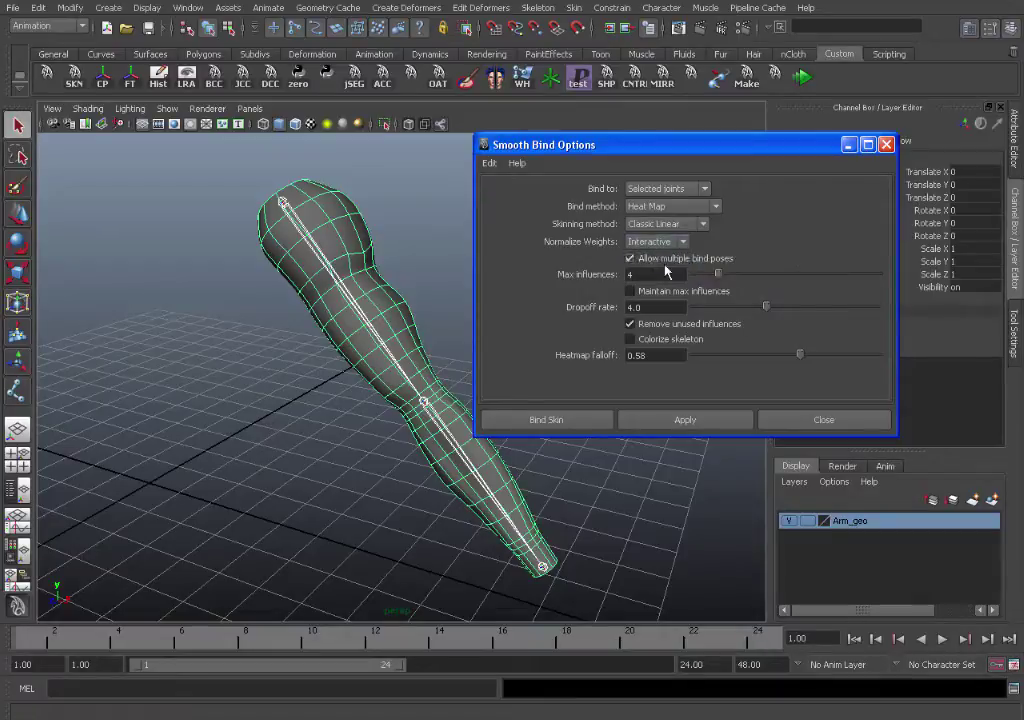
left_click(658, 273)
left_click(655, 307)
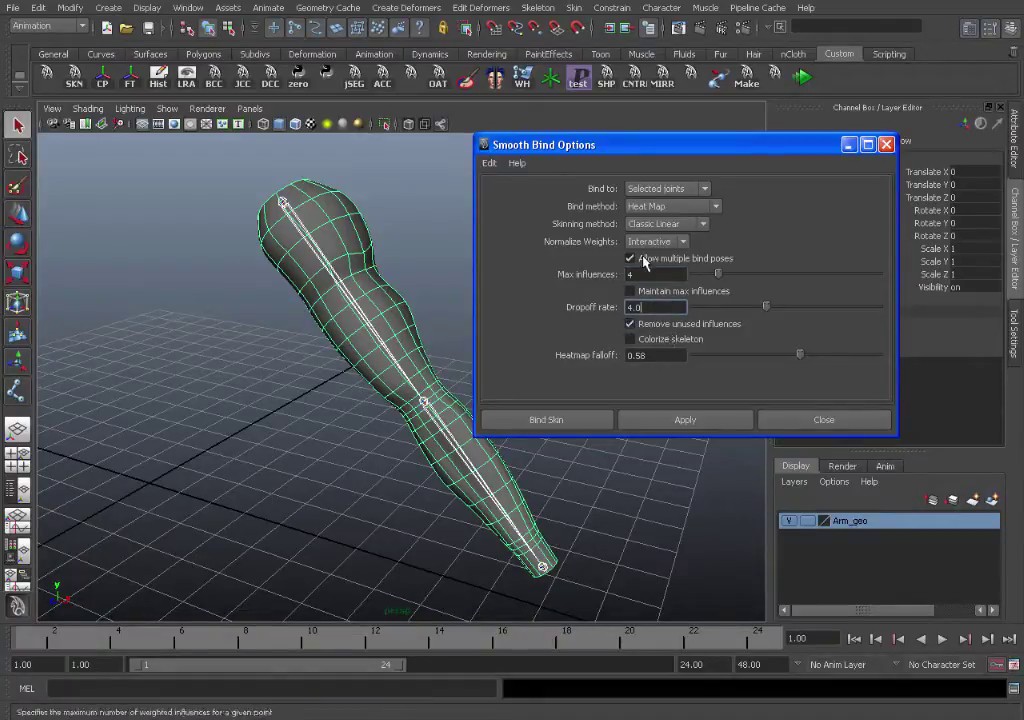
left_click(563, 421)
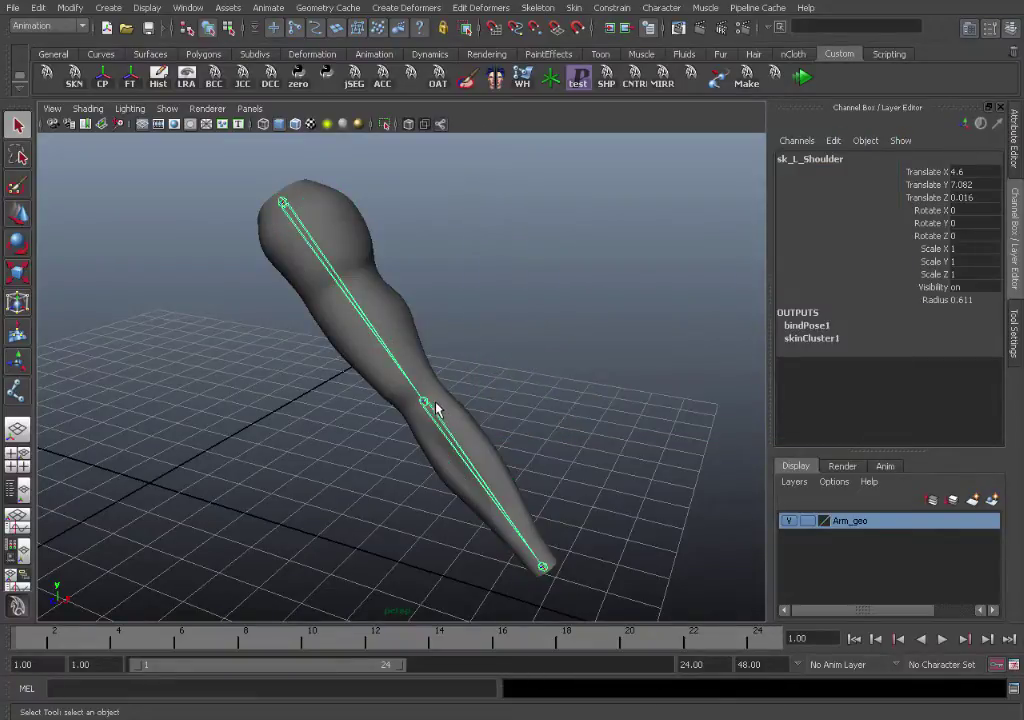
Test the elbow deformation by rotating sk_L_Forearm about 80.5 degrees in Z, and undo the rotation
left_click_drag(437, 405, 440, 368, "alt")
left_click(440, 368)
key("e")
left_click_drag(394, 397, 334, 270)
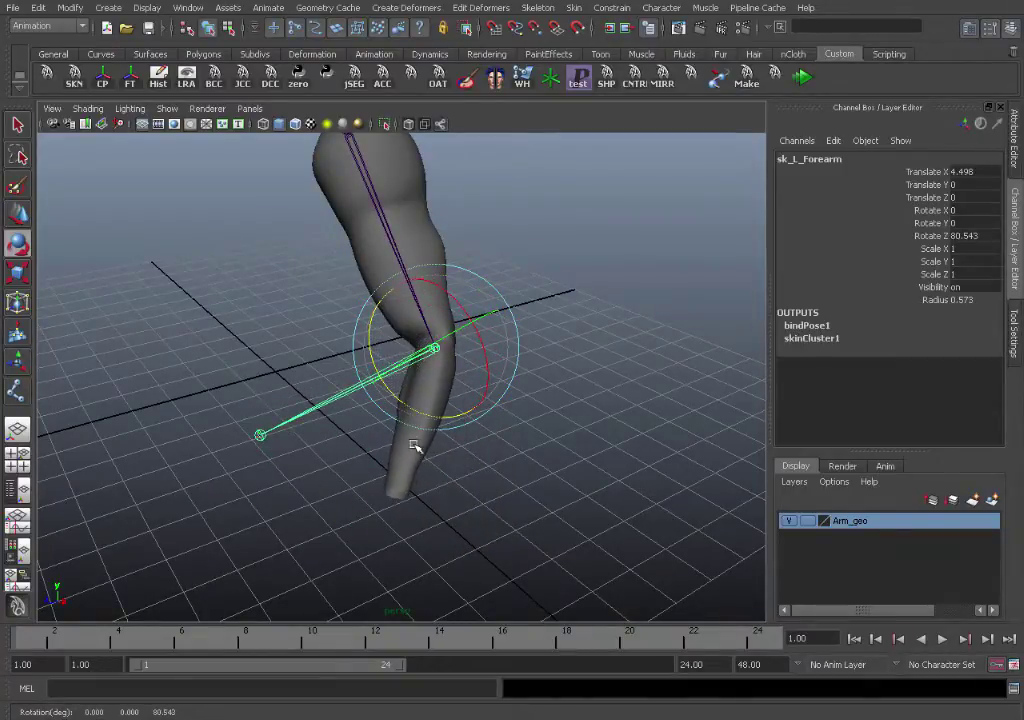
key("ctrl+z")
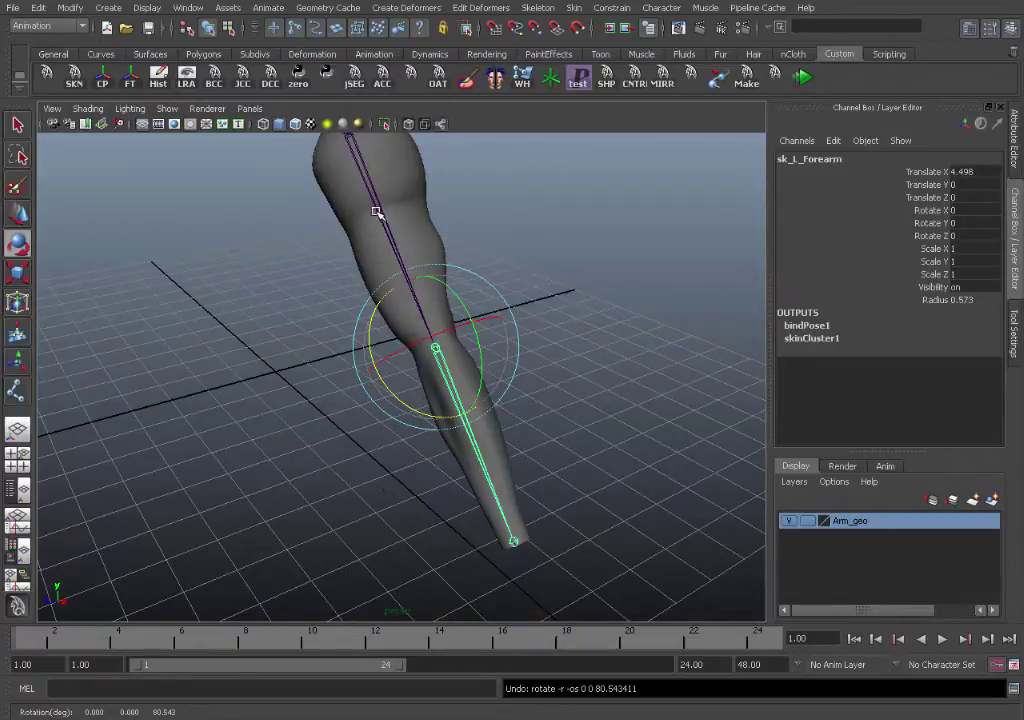
Test the shoulder deformation by rotating the sk_L_Shoulder joint, undo the rotation and clear the selection
left_click(372, 185)
scroll(370, 192, "down", 2)
left_click_drag(343, 244, 455, 277)
key("ctrl+z")
key("q")
left_click(474, 301)
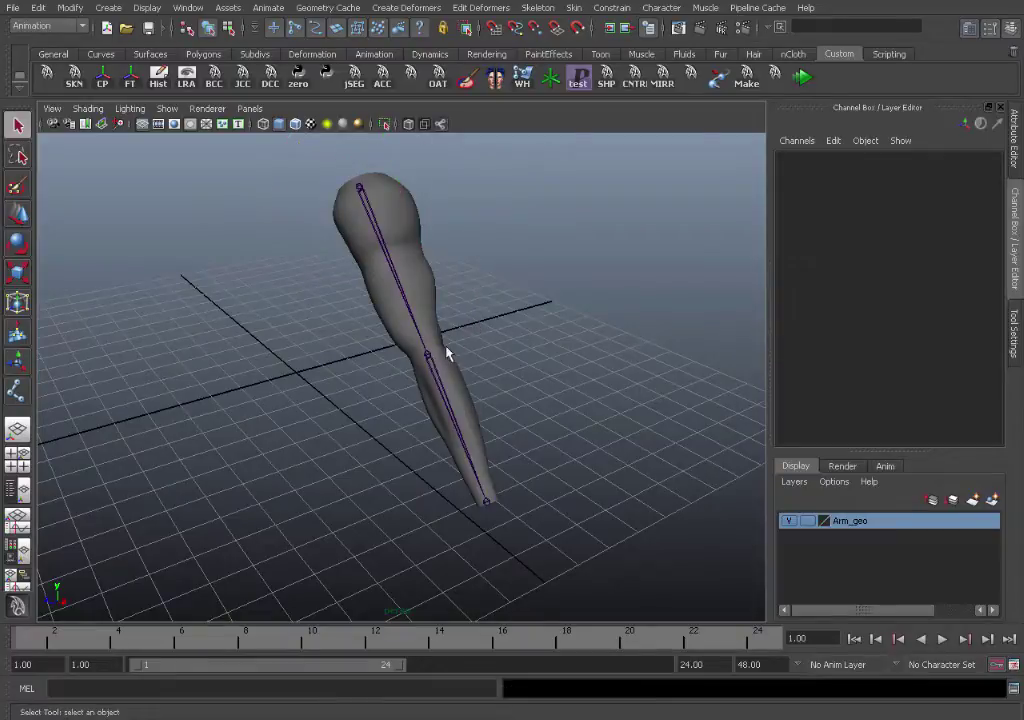
Select the arm mesh L_Arm_Geo and open the Paint Skin Weights Tool with its settings
left_click(437, 365)
scroll(565, 381, "up", 3)
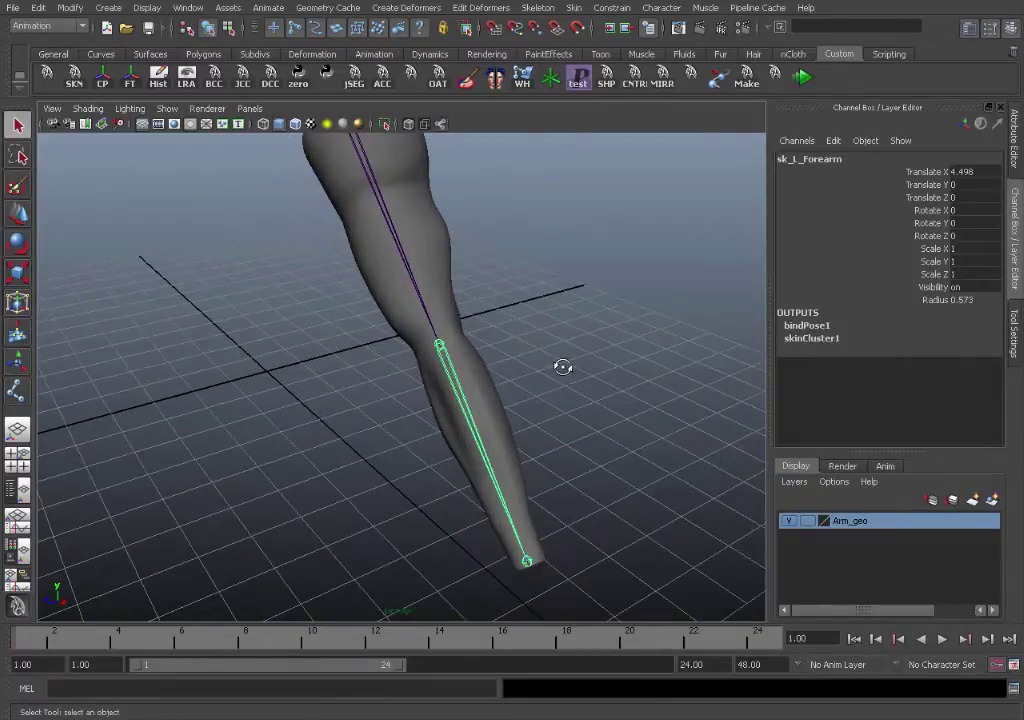
left_click_drag(560, 370, 505, 338, "alt")
left_click(454, 352)
scroll(451, 354, "down", 2)
scroll(505, 338, "down", 1)
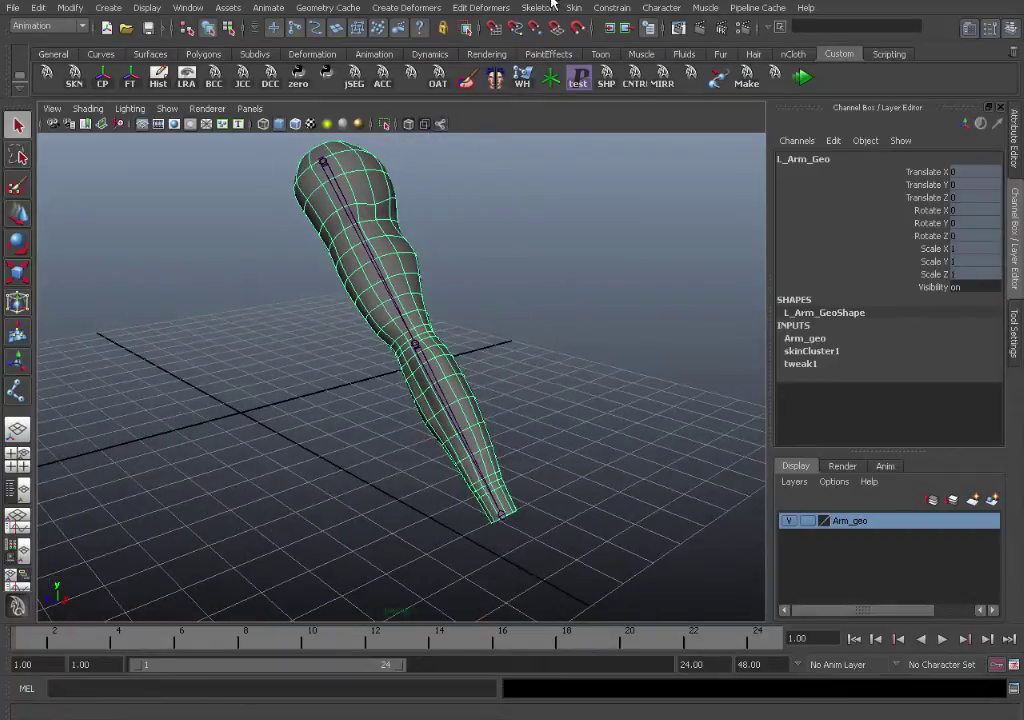
left_click(574, 8)
mouse_move(656, 82)
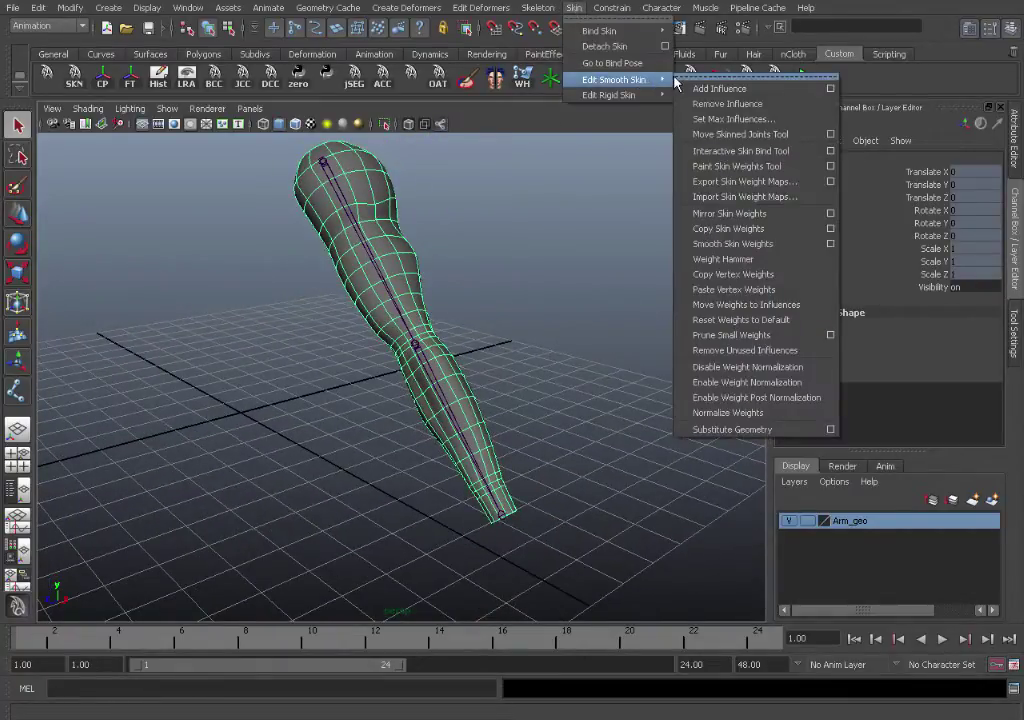
left_click(830, 168)
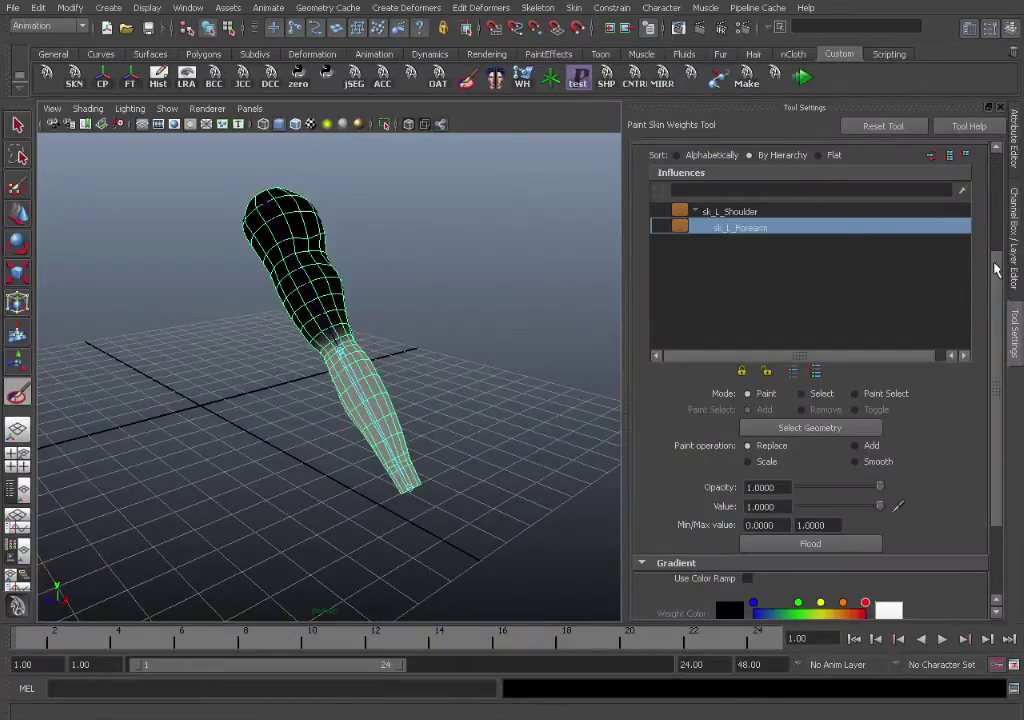
Paint the wrist end of the arm fully to the sk_L_Forearm influence using Replace with opacity 1 and value 1
scroll(997, 268, "up", 5)
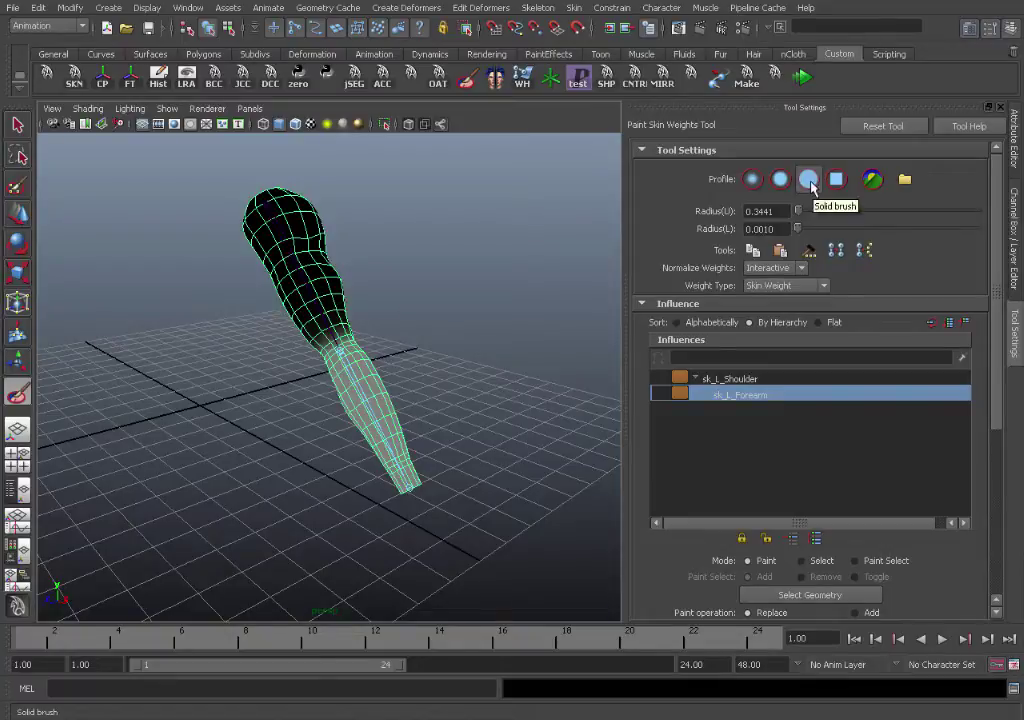
scroll(999, 260, "down", 3)
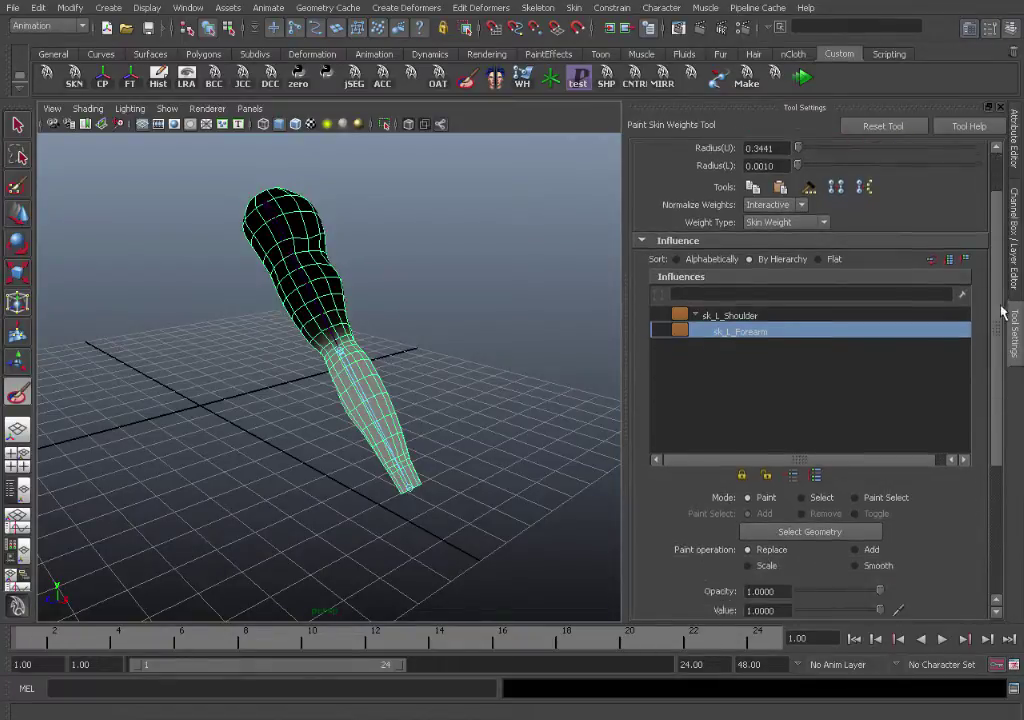
scroll(1000, 318, "down", 5)
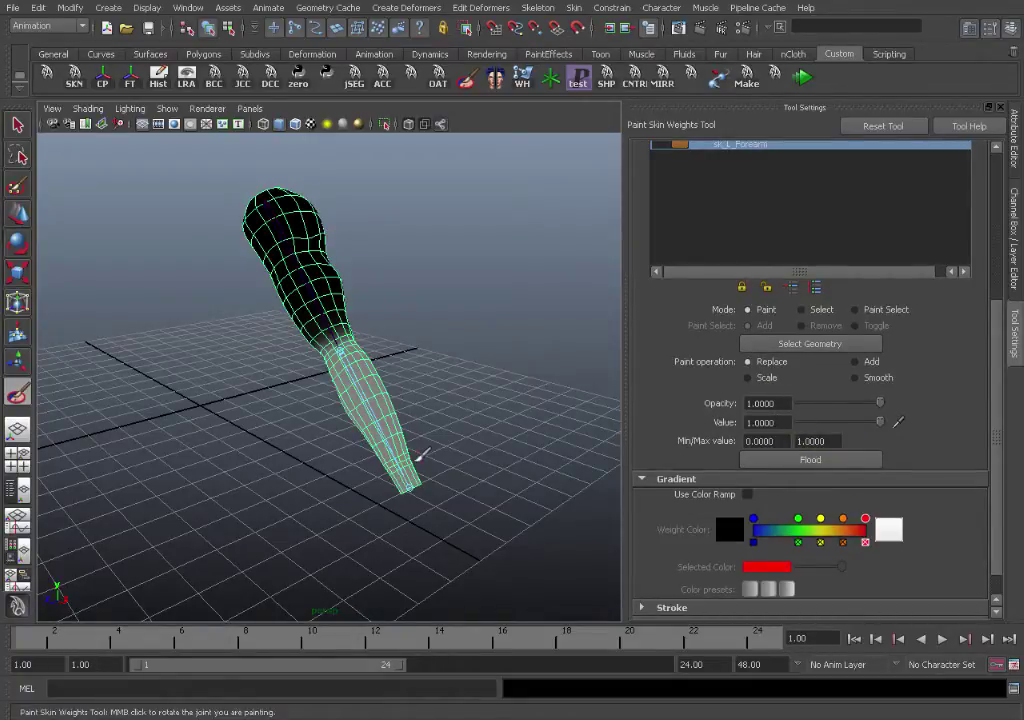
mouse_move(418, 459)
left_mouse_down("alt")
mouse_move(337, 482)
mouse_move(363, 486)
mouse_move(366, 502)
left_mouse_up("alt")
right_click_drag(366, 498, 630, 347, "alt")
middle_click_drag(446, 299, 345, 408, "alt")
right_click_drag(345, 408, 508, 416, "alt")
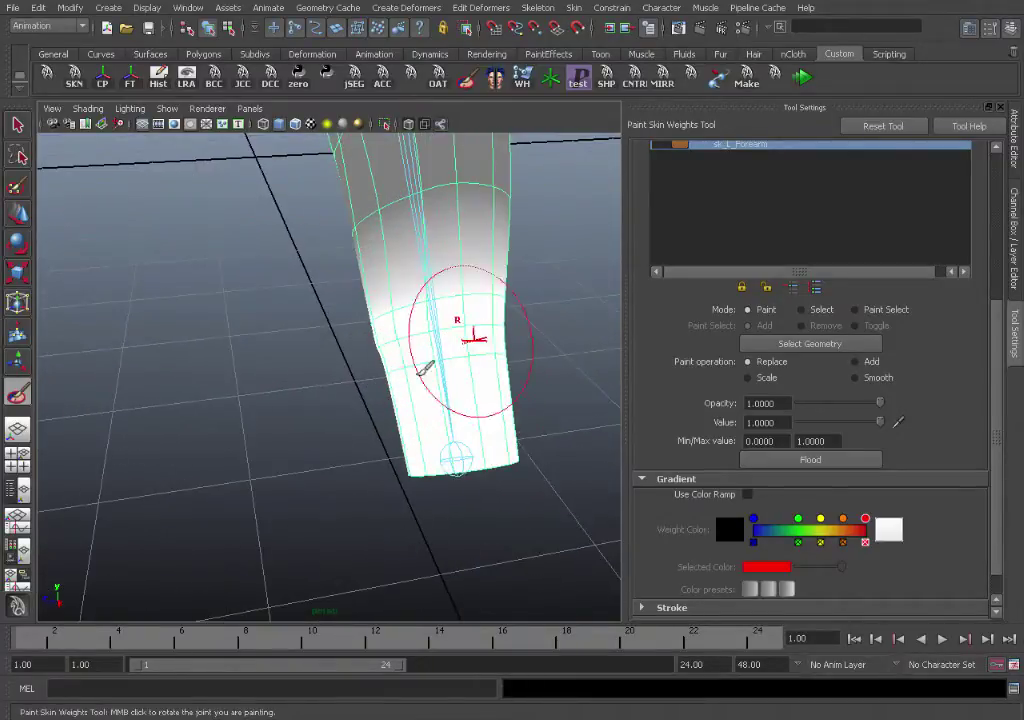
mouse_move(505, 342)
right_mouse_down("alt")
mouse_move(405, 354)
mouse_move(357, 217)
right_mouse_up("alt")
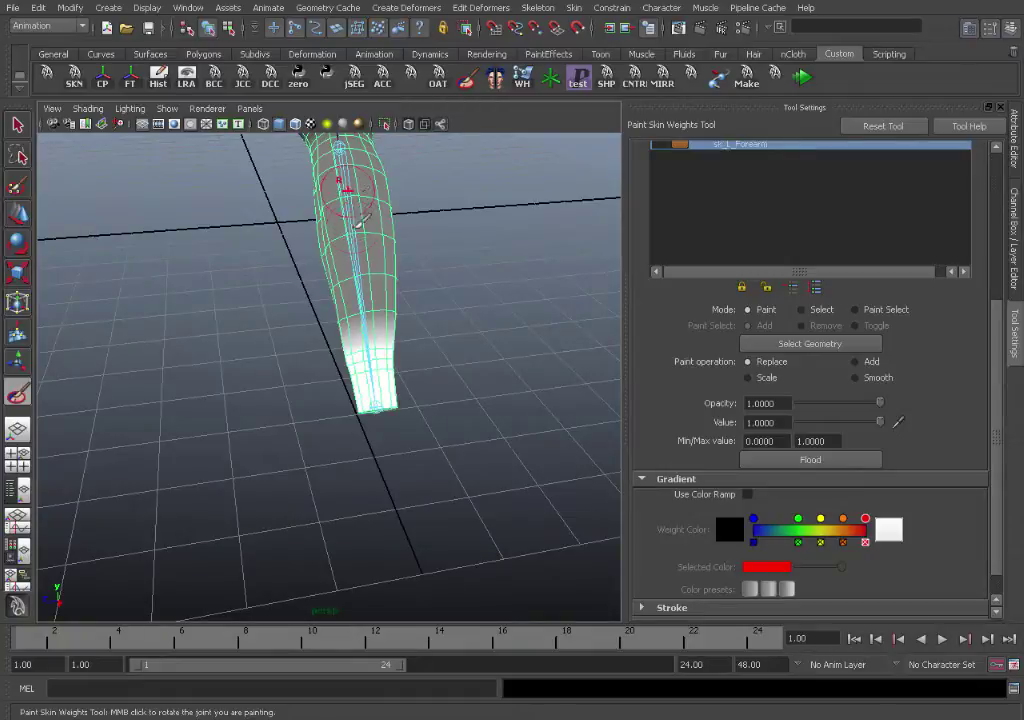
Extend the full sk_L_Forearm weight from the wrist up to about mid-forearm, painting all around the arm with Replace at value 1
left_click_drag(455, 329, 264, 322, "alt")
scroll(997, 340, "up", 2)
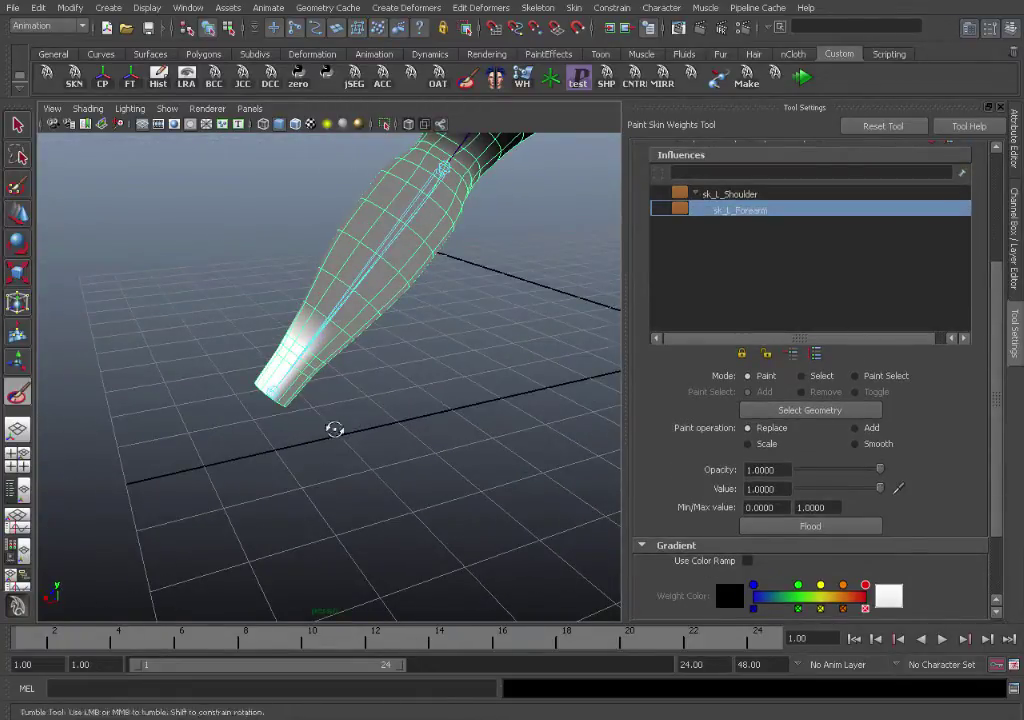
mouse_move(336, 427)
left_mouse_down("alt")
mouse_move(247, 349)
mouse_move(279, 338)
mouse_move(313, 293)
mouse_move(358, 308)
left_mouse_up("alt")
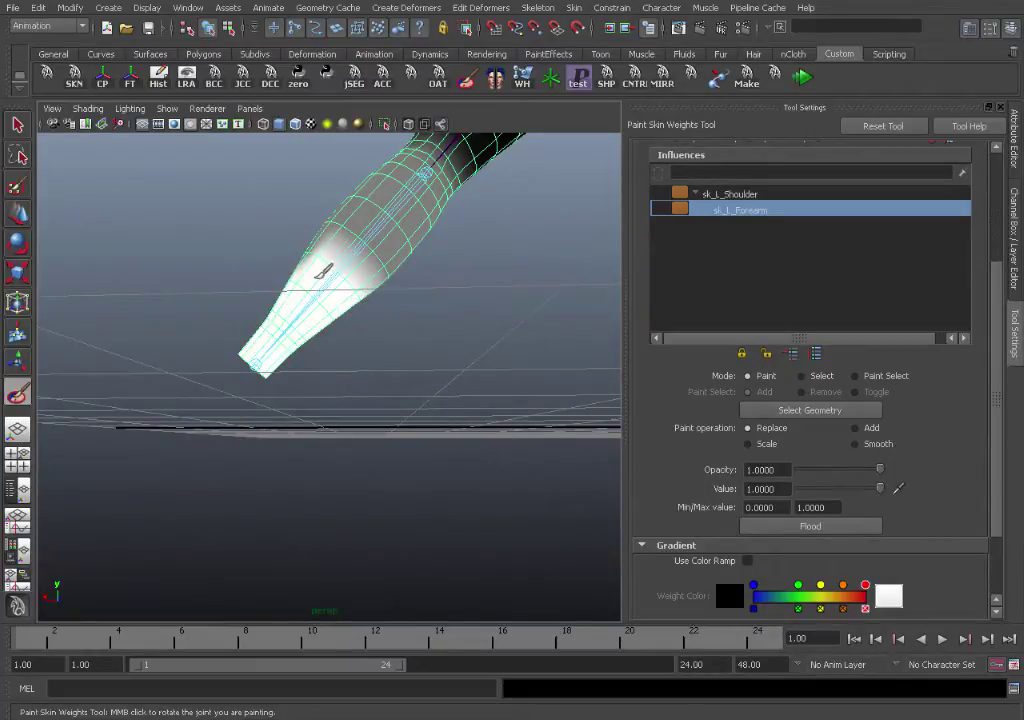
left_click_drag(334, 261, 369, 255)
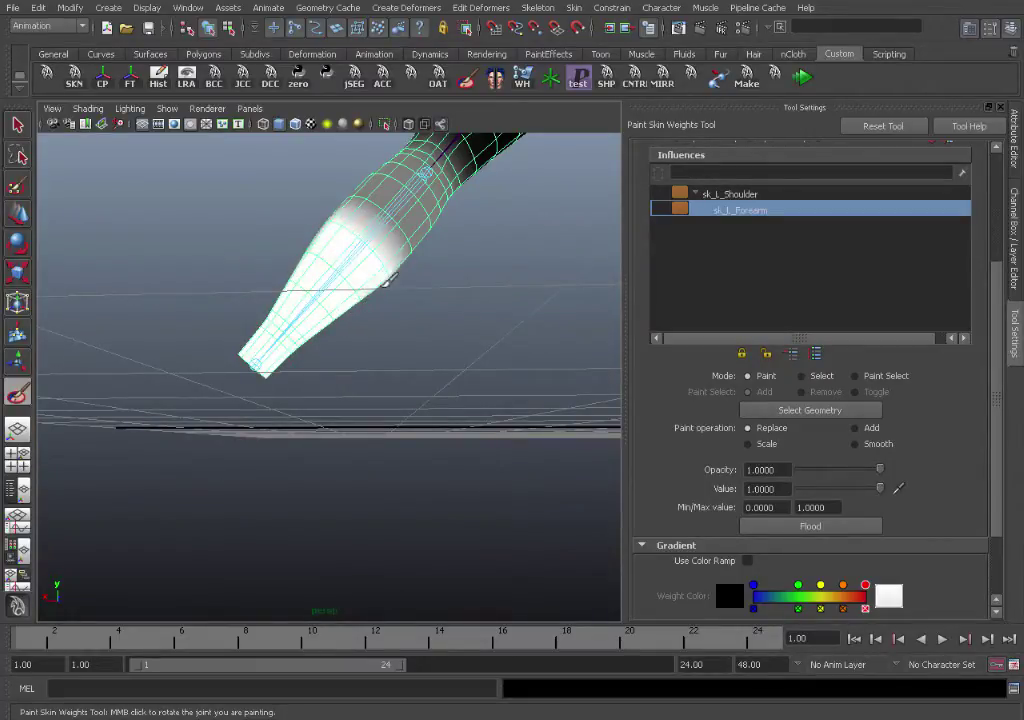
left_click_drag(305, 322, 378, 300, "alt")
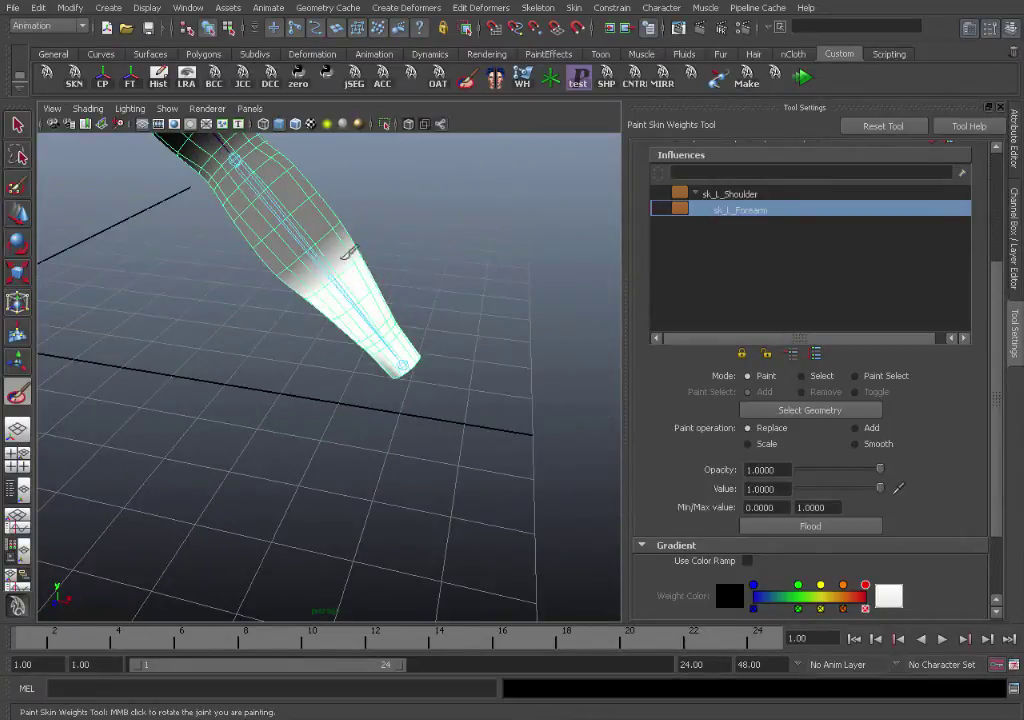
mouse_move(348, 252)
left_mouse_down("alt")
mouse_move(437, 240)
mouse_move(312, 292)
mouse_move(178, 373)
mouse_move(325, 313)
left_mouse_up("alt")
mouse_move(416, 288)
left_mouse_down("alt")
mouse_move(210, 251)
mouse_move(231, 279)
mouse_move(80, 293)
mouse_move(473, 338)
mouse_move(463, 330)
mouse_move(439, 402)
mouse_move(450, 402)
left_mouse_up("alt")
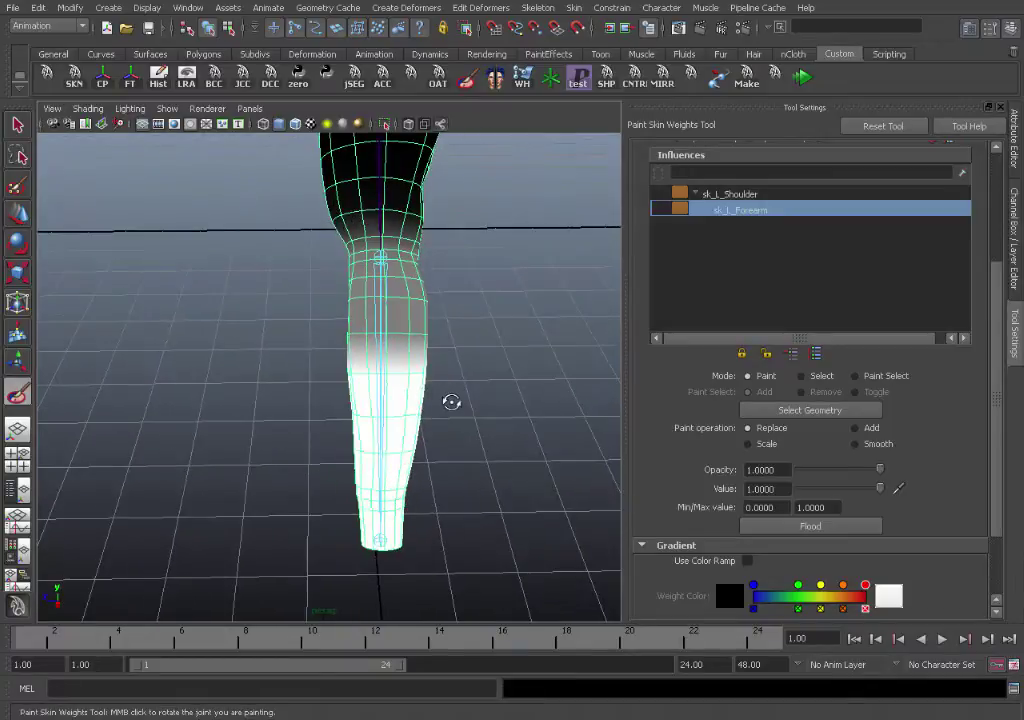
Rotate the sk_L_Forearm joint to bend the elbow to roughly a right angle and test the painted forearm weights
mouse_move(478, 359)
left_mouse_down("alt")
mouse_move(281, 315)
mouse_move(312, 318)
mouse_move(219, 389)
mouse_move(355, 320)
left_mouse_up("alt")
mouse_move(474, 323)
left_mouse_down("alt")
mouse_move(434, 423)
mouse_move(331, 418)
mouse_move(417, 406)
left_mouse_up("alt")
key("q")
left_click(362, 350)
key("e")
left_click_drag(415, 343, 534, 545)
middle_click_drag(534, 545, 407, 497, "alt")
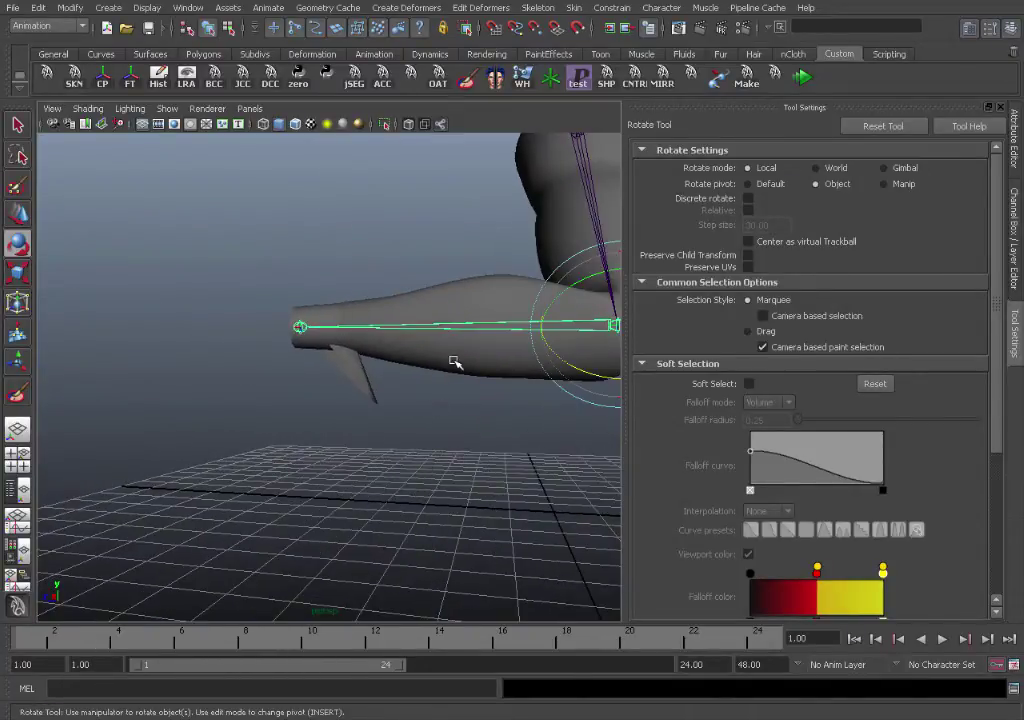
Select the arm mesh and inspect the sk_L_Forearm weights around the spike under the wrist with the Paint Skin Weights Tool
left_click(426, 363)
right_click_drag(433, 403, 500, 366, "alt")
middle_click_drag(500, 366, 458, 313, "alt")
left_click(18, 398)
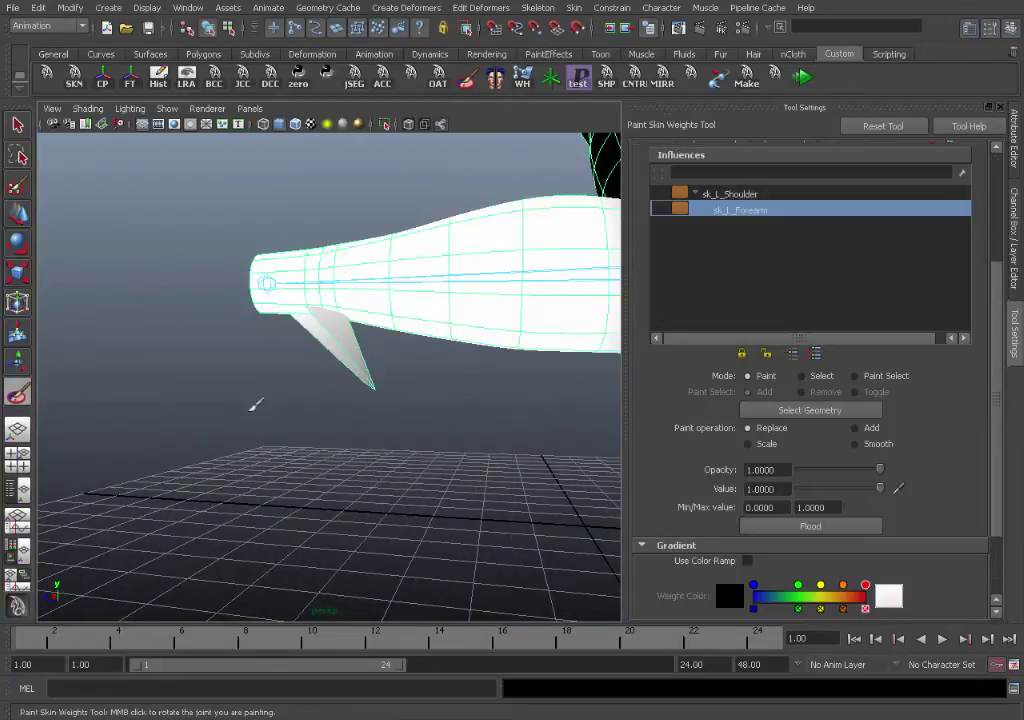
left_click_drag(375, 406, 394, 452, "alt")
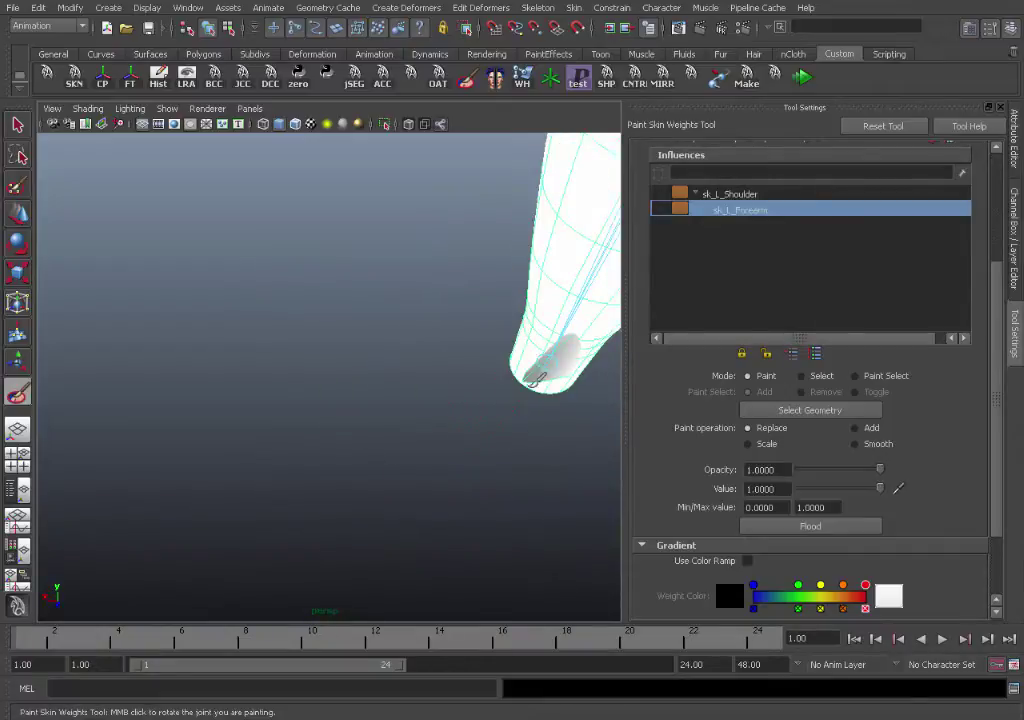
mouse_move(551, 355)
left_mouse_down("alt")
mouse_move(437, 388)
mouse_move(485, 462)
mouse_move(377, 418)
left_mouse_up("alt")
Select the stray vertex at the tip of the wrist spike and set its sk_L_Forearm weight to 1 in the Component Editor
key("q")
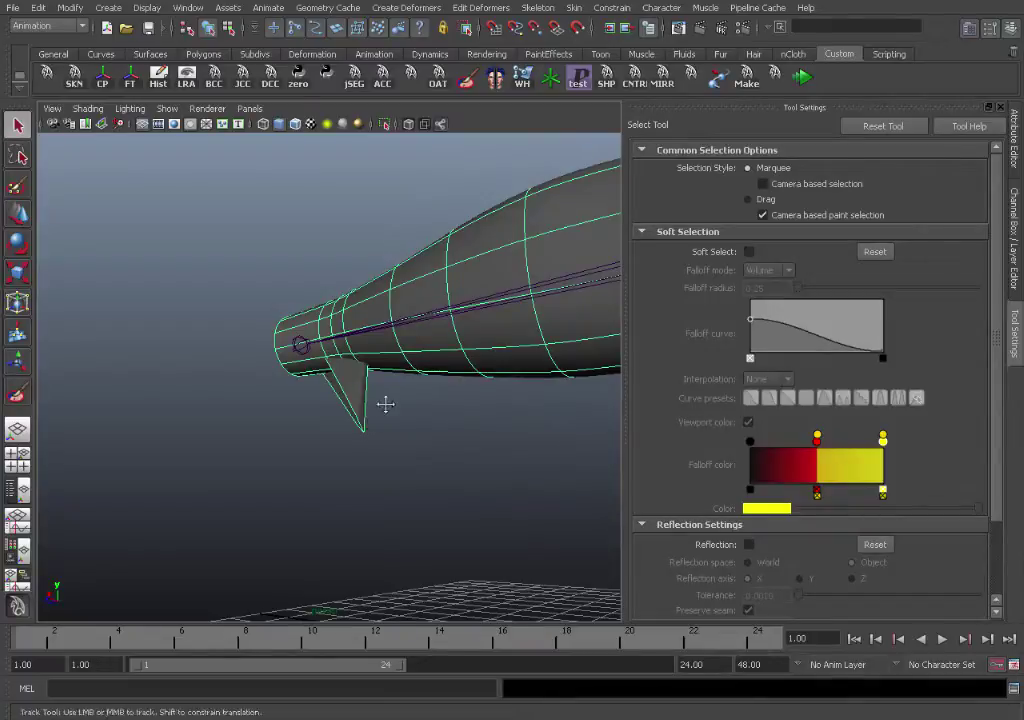
middle_click_drag(385, 404, 397, 350, "alt")
right_click_drag(435, 323, 390, 316)
mouse_move(399, 407)
left_mouse_down("alt")
mouse_move(485, 418)
mouse_move(399, 406)
left_mouse_up("alt")
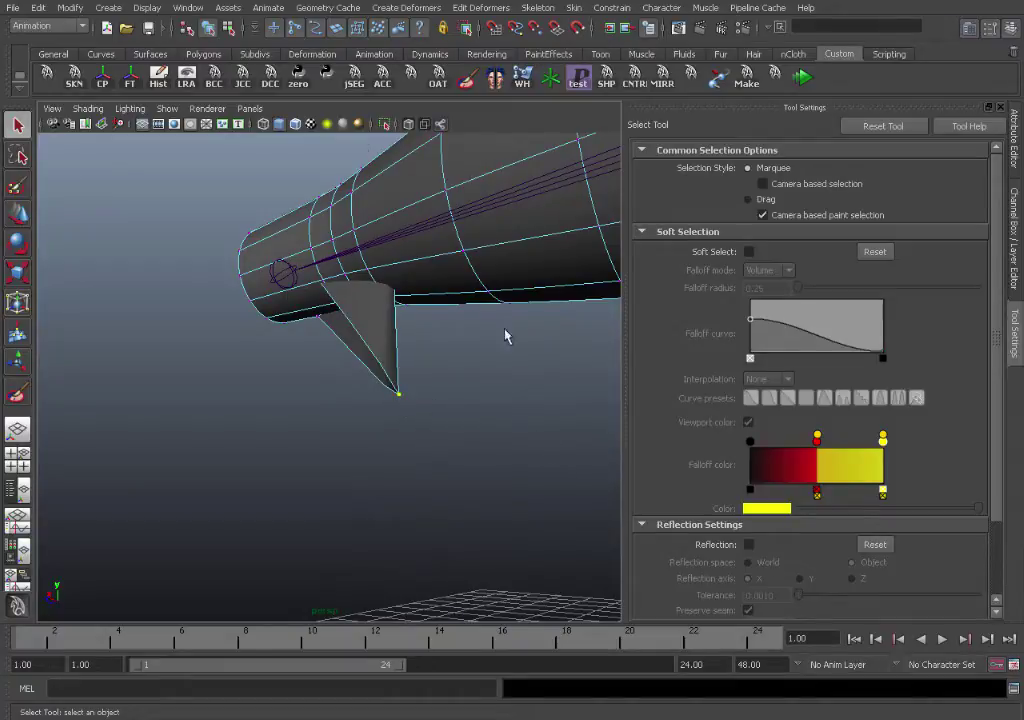
left_click(190, 8)
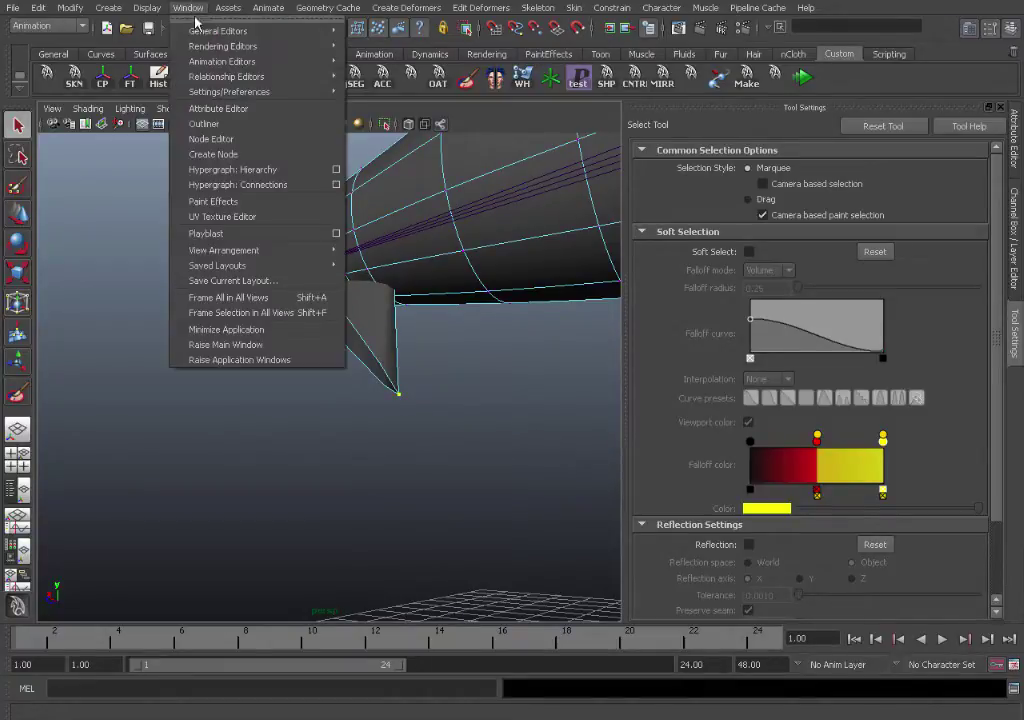
mouse_move(240, 33)
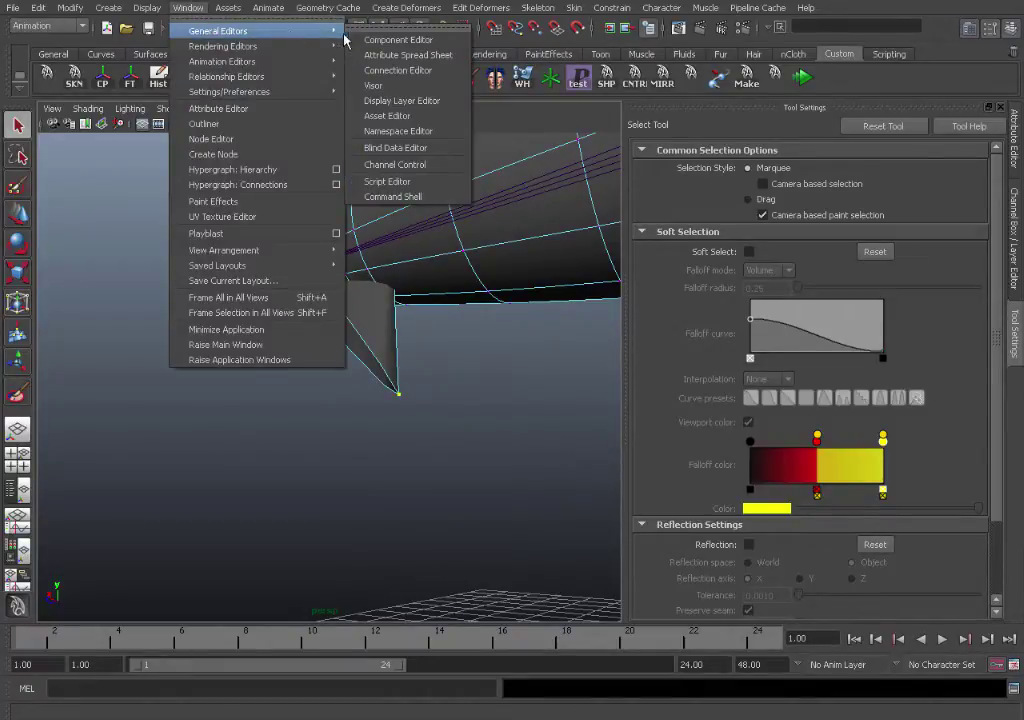
left_click(380, 40)
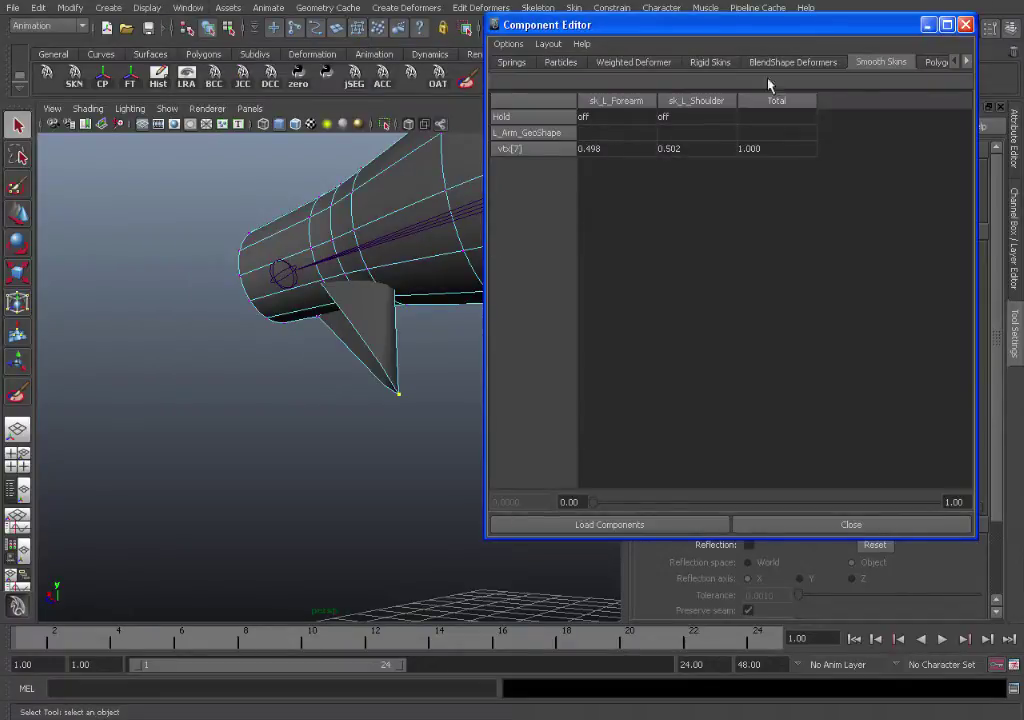
left_click(603, 151)
type("1")
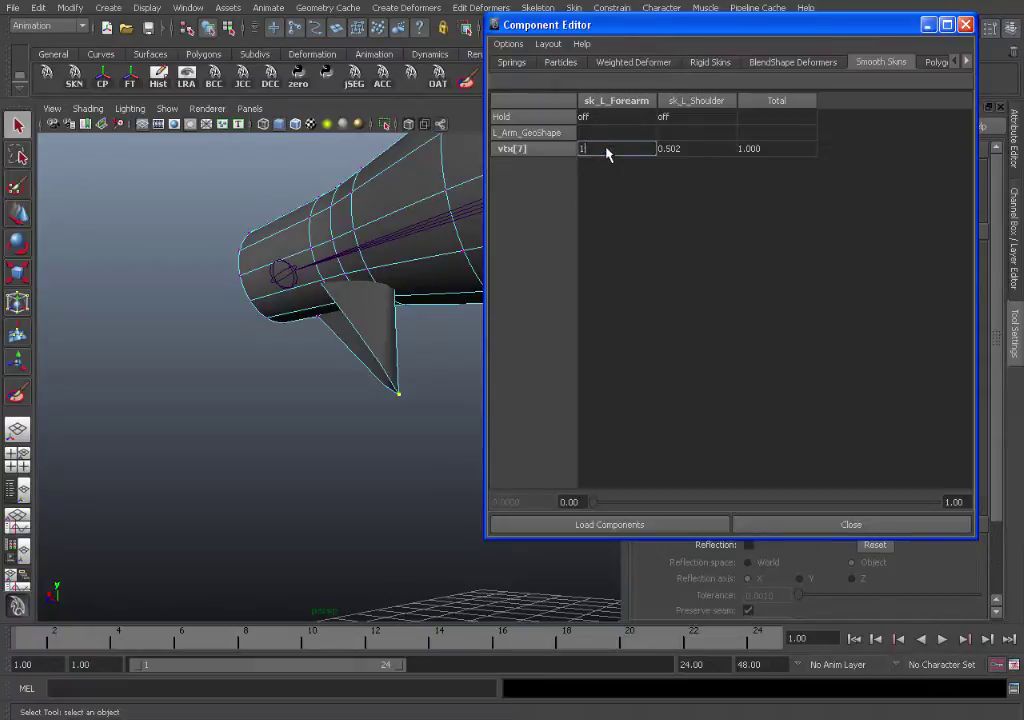
key("Return")
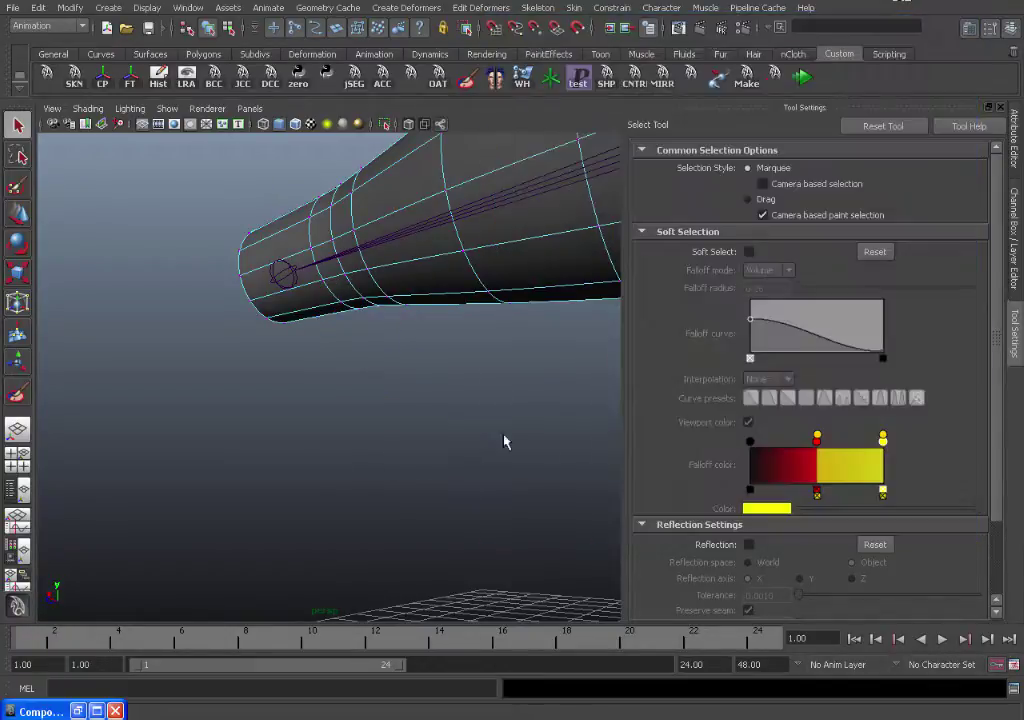
left_click(928, 24)
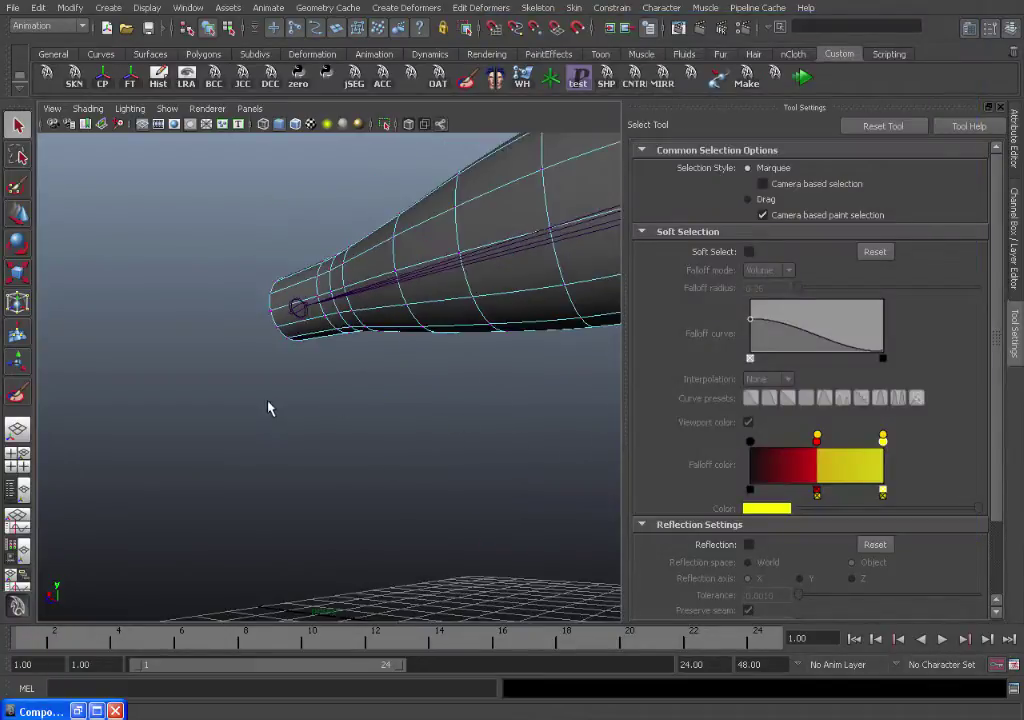
left_click_drag(268, 408, 330, 400, "alt")
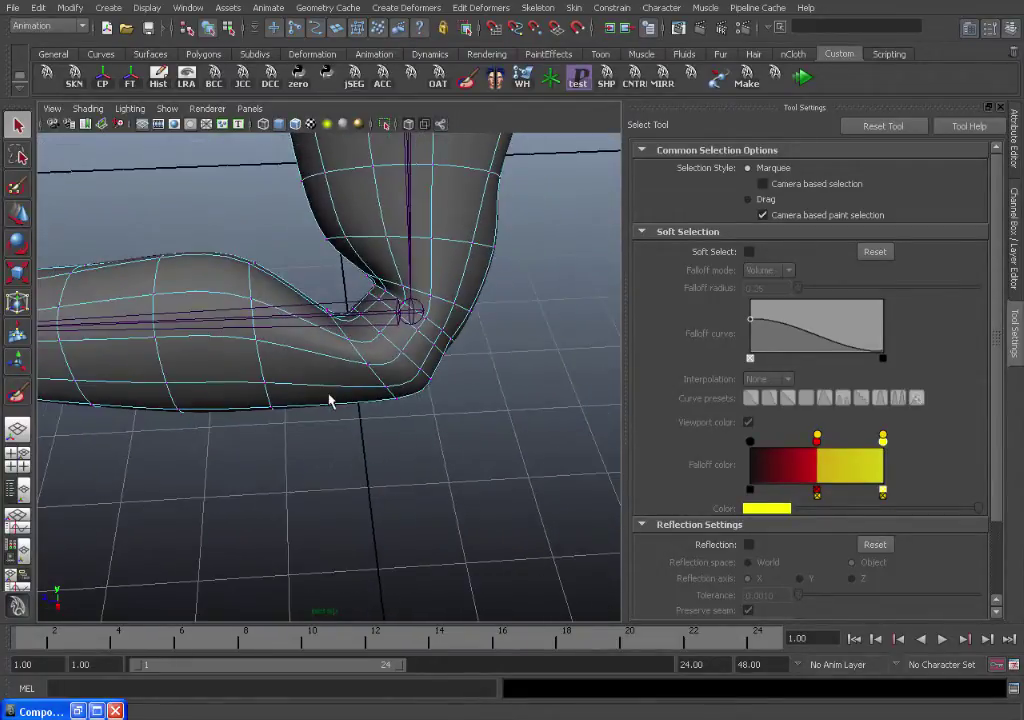
left_click_drag(414, 352, 414, 364, "alt")
left_click(1017, 210)
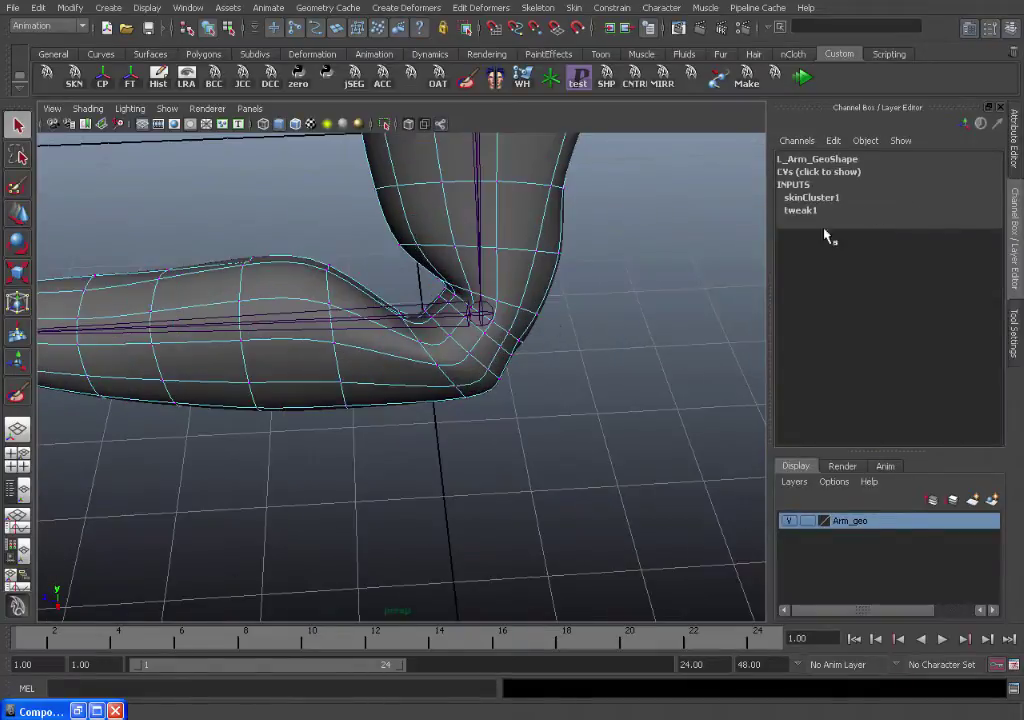
left_click(1018, 153)
left_click(1015, 235)
left_click(1015, 330)
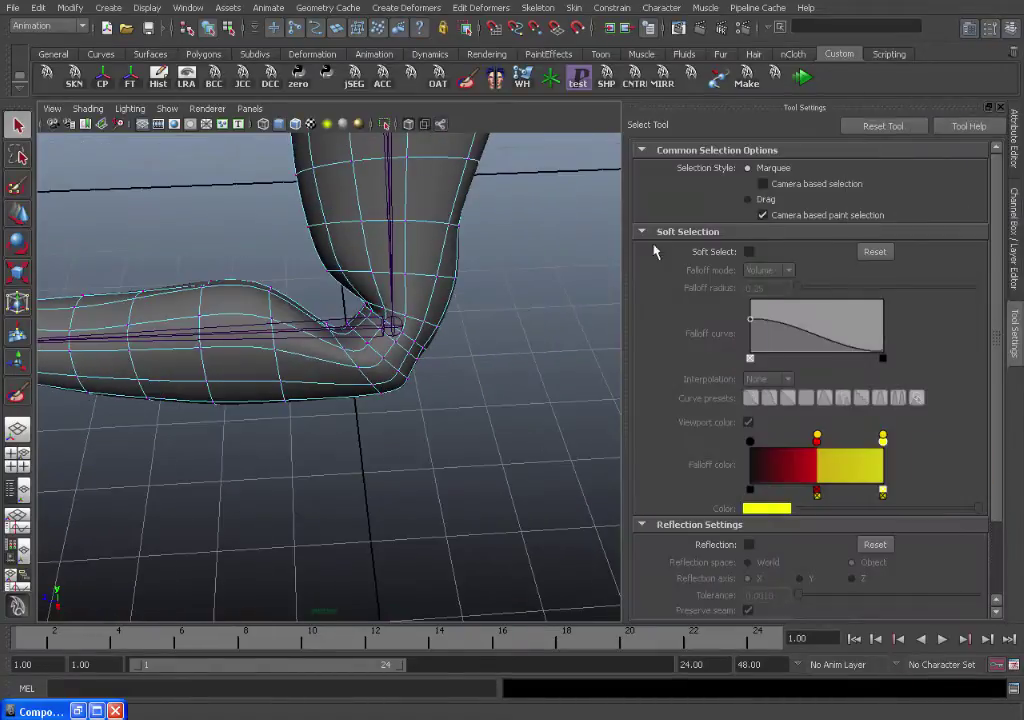
Convert the edge loop on the forearm side of the elbow to vertices and raise their sk_L_Forearm weight to about 0.765
left_click_drag(359, 304, 282, 320, "alt")
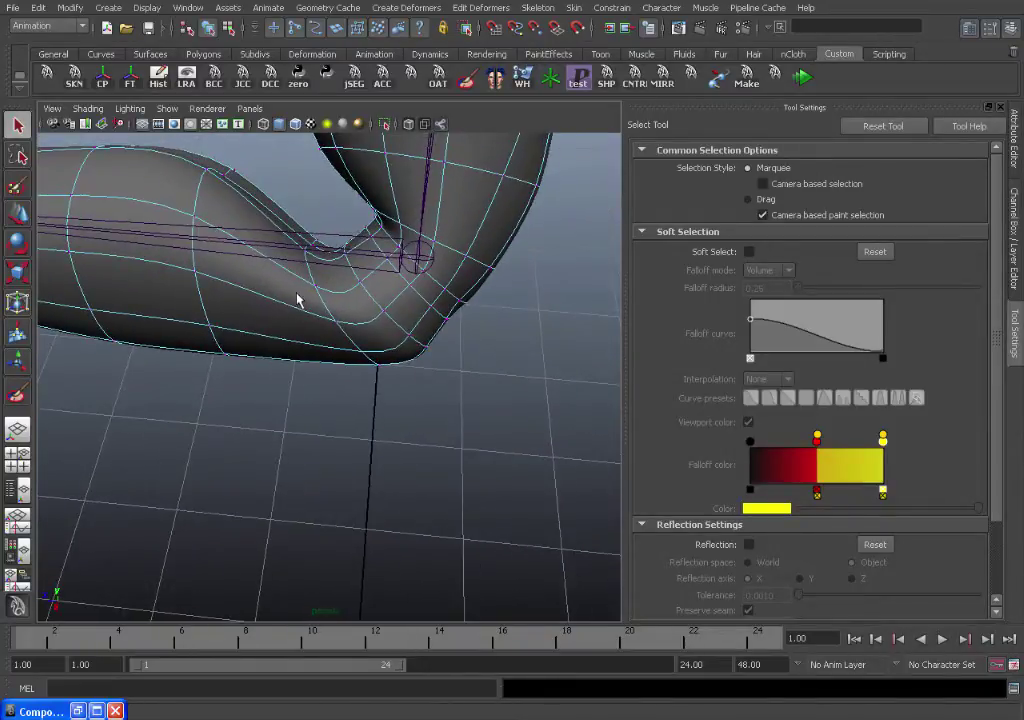
right_click_drag(297, 300, 407, 391, "alt")
right_click(401, 387)
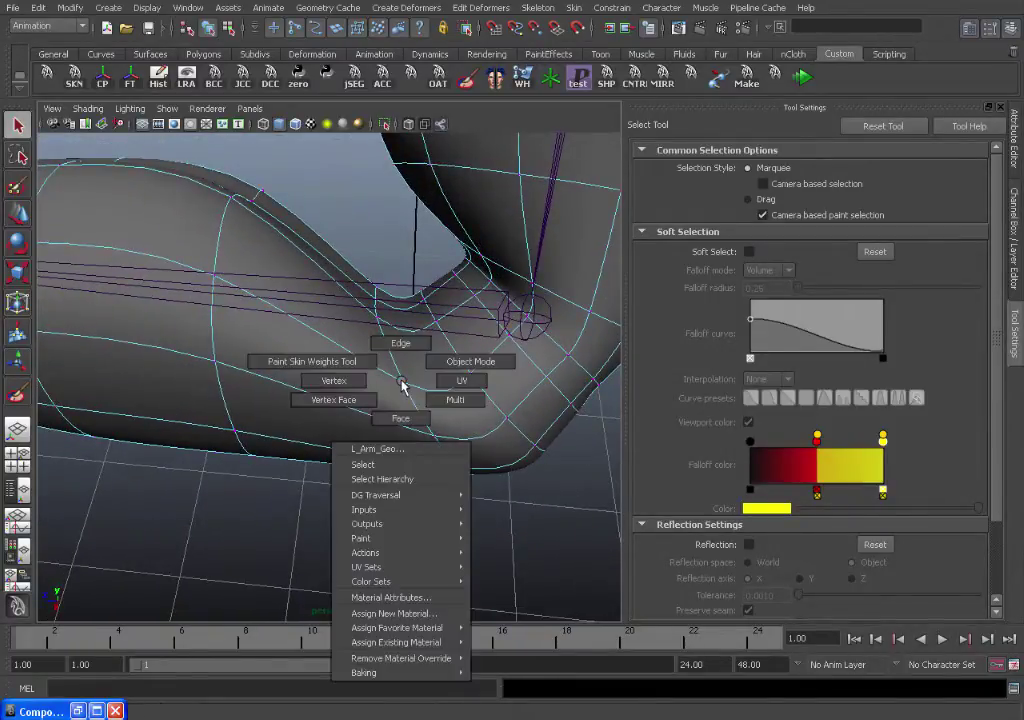
left_click(401, 344)
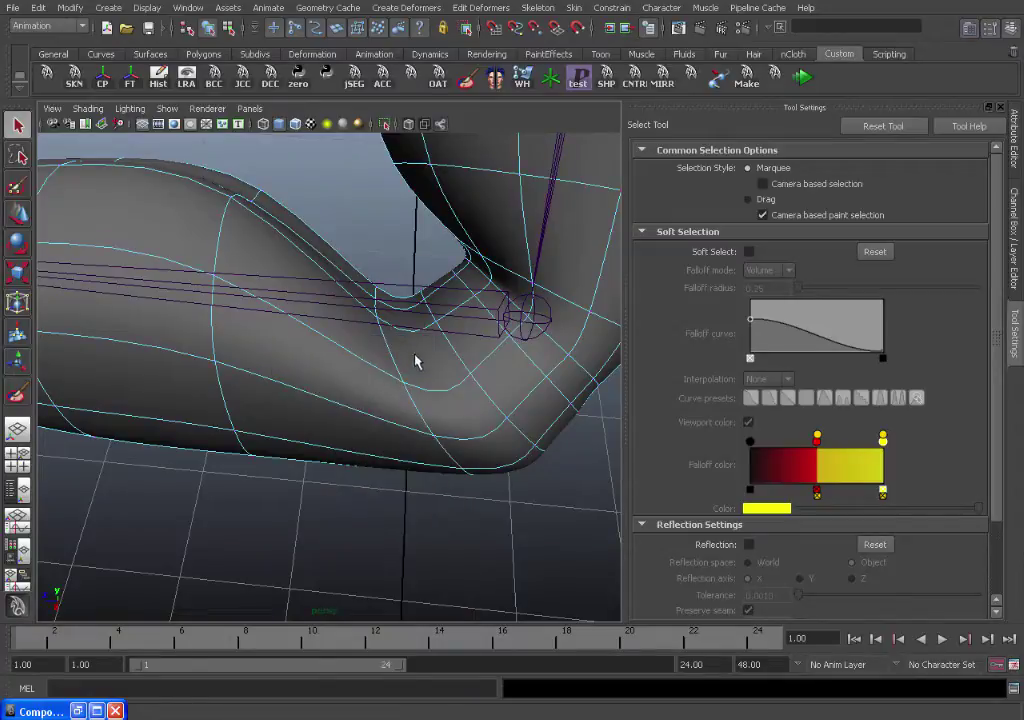
left_click_drag(416, 359, 350, 381, "alt")
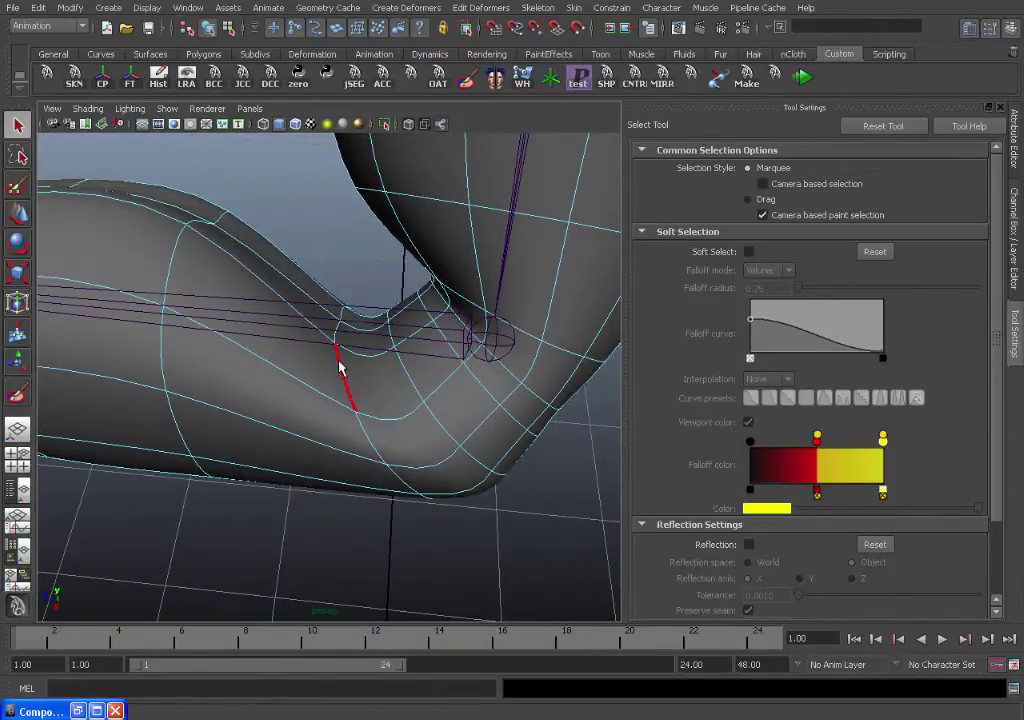
left_click(342, 360)
double_click(368, 443)
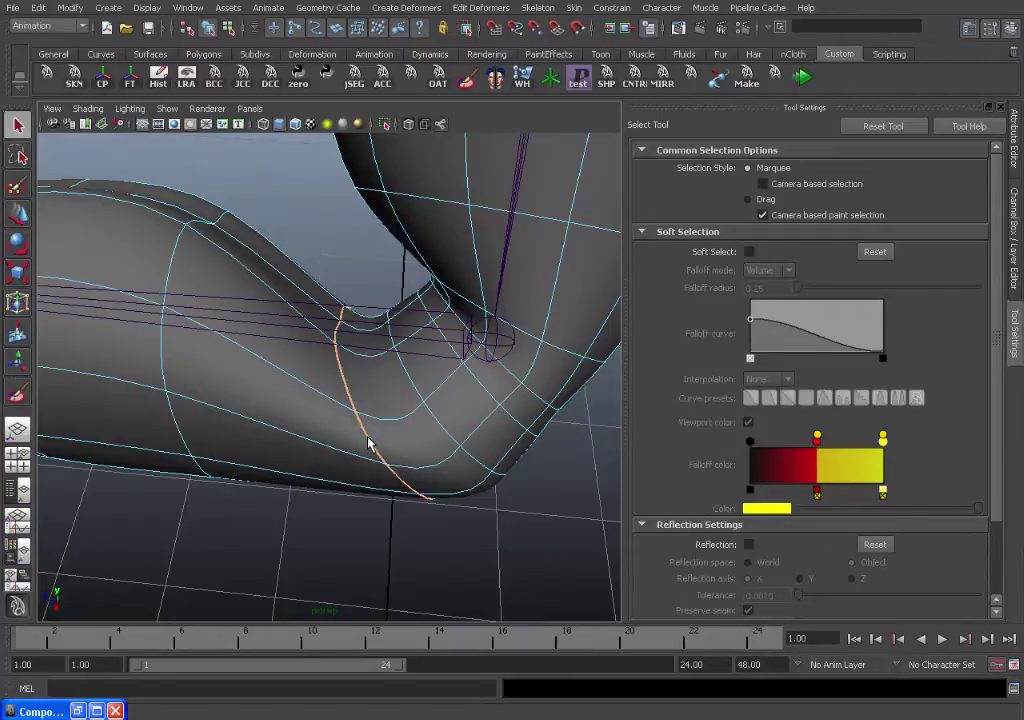
left_click_drag(368, 443, 403, 374, "alt")
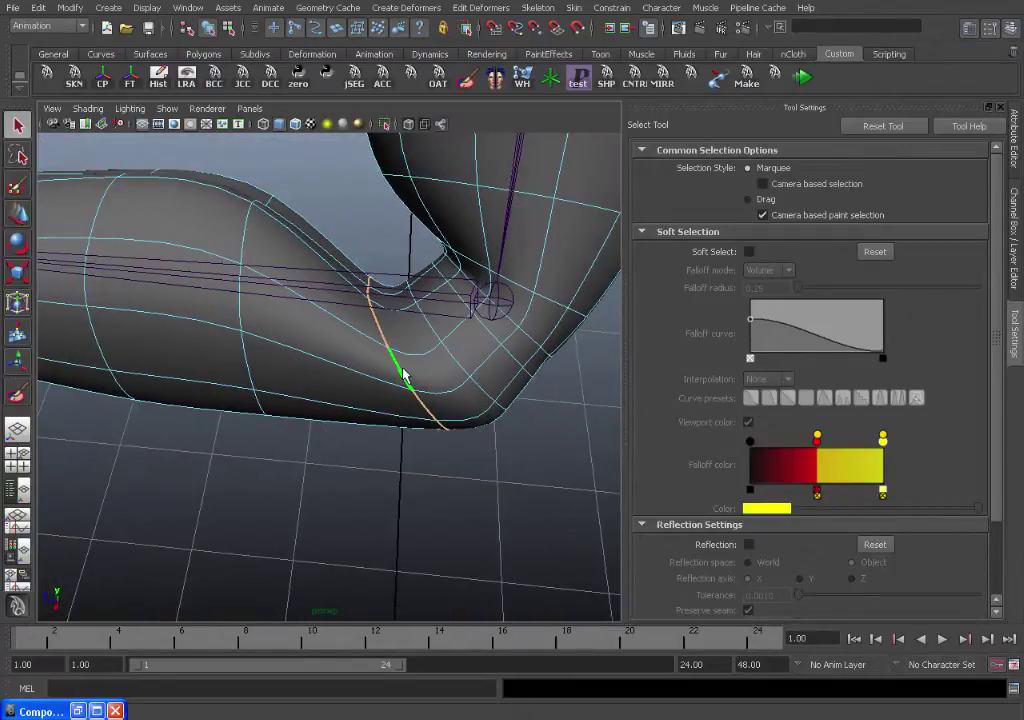
right_click_drag(405, 382, 355, 377, "ctrl")
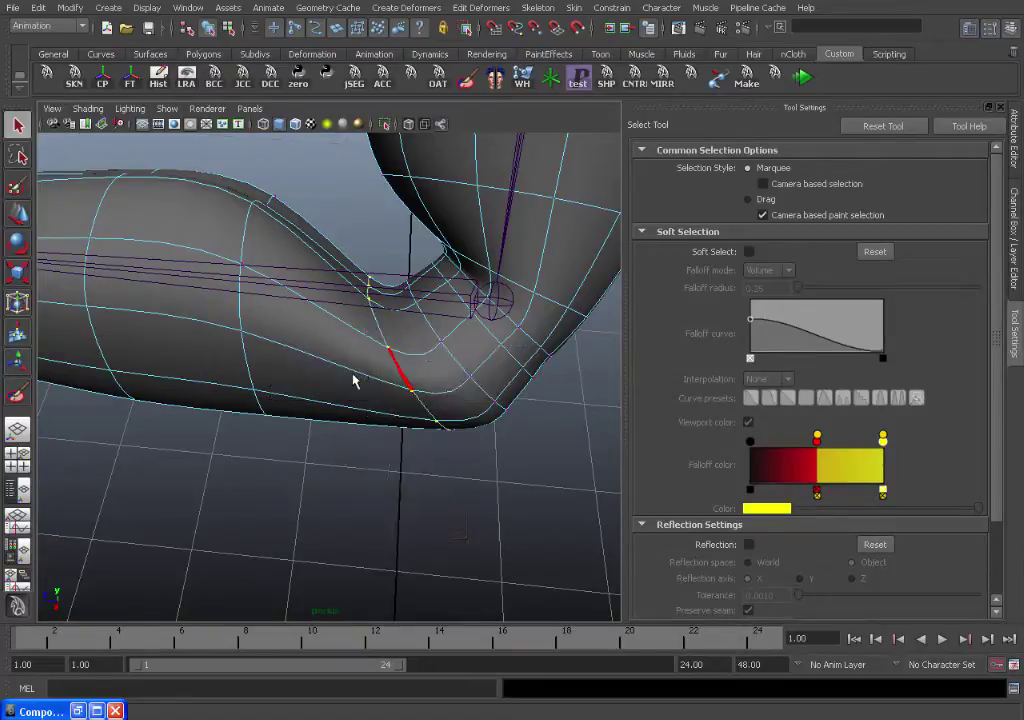
left_click(79, 711)
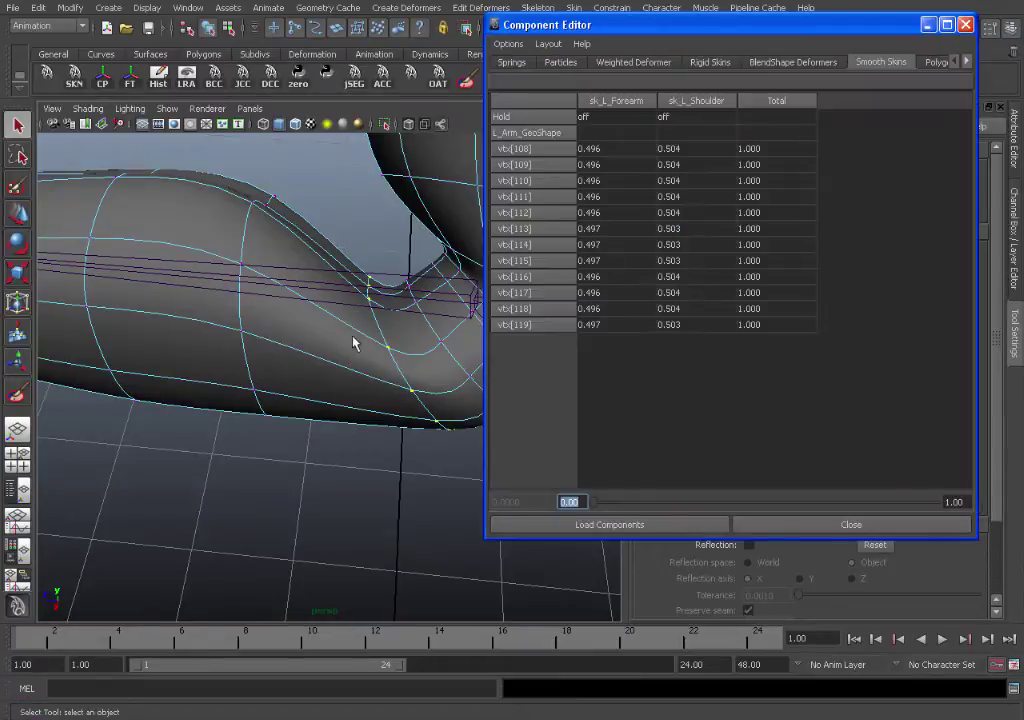
left_click_drag(417, 466, 569, 142, "alt")
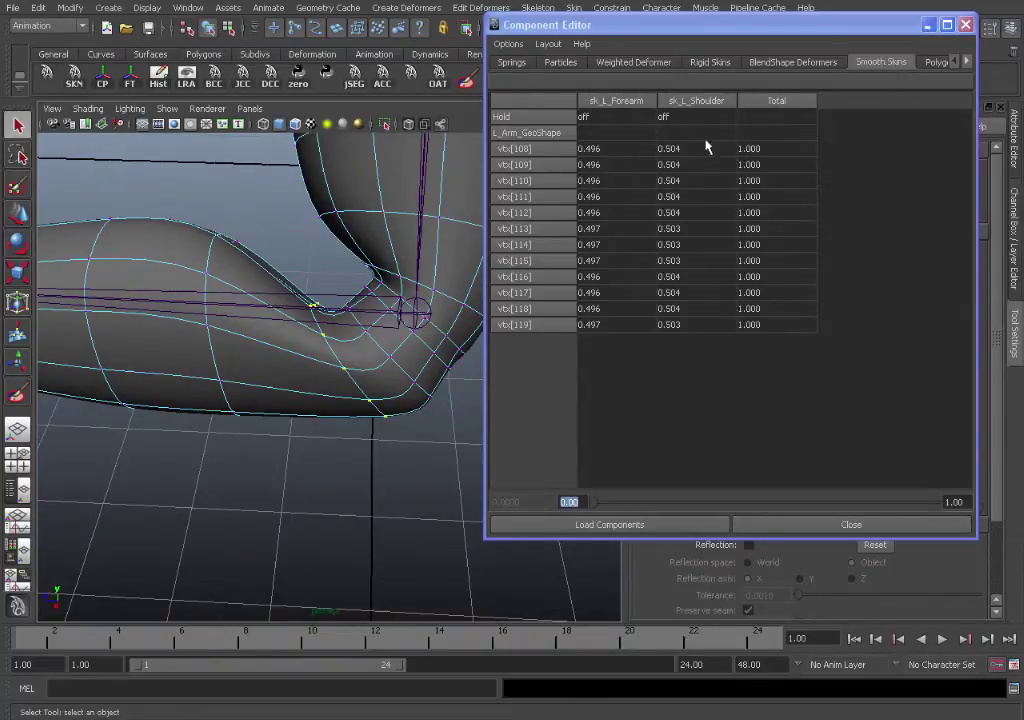
left_click(627, 103)
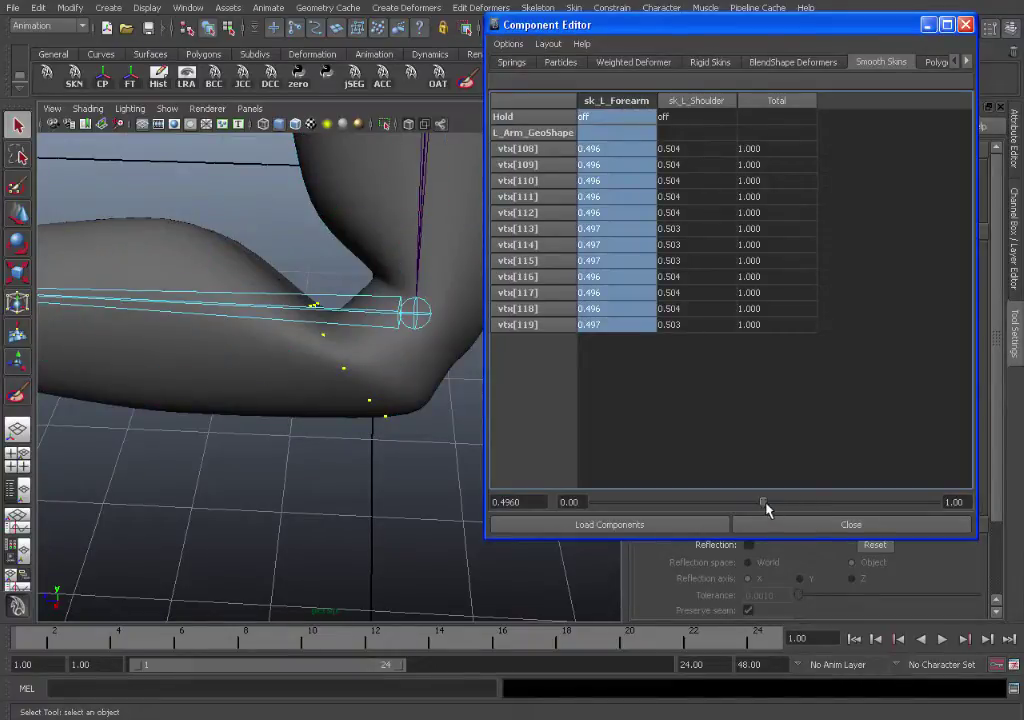
left_click_drag(765, 504, 857, 505)
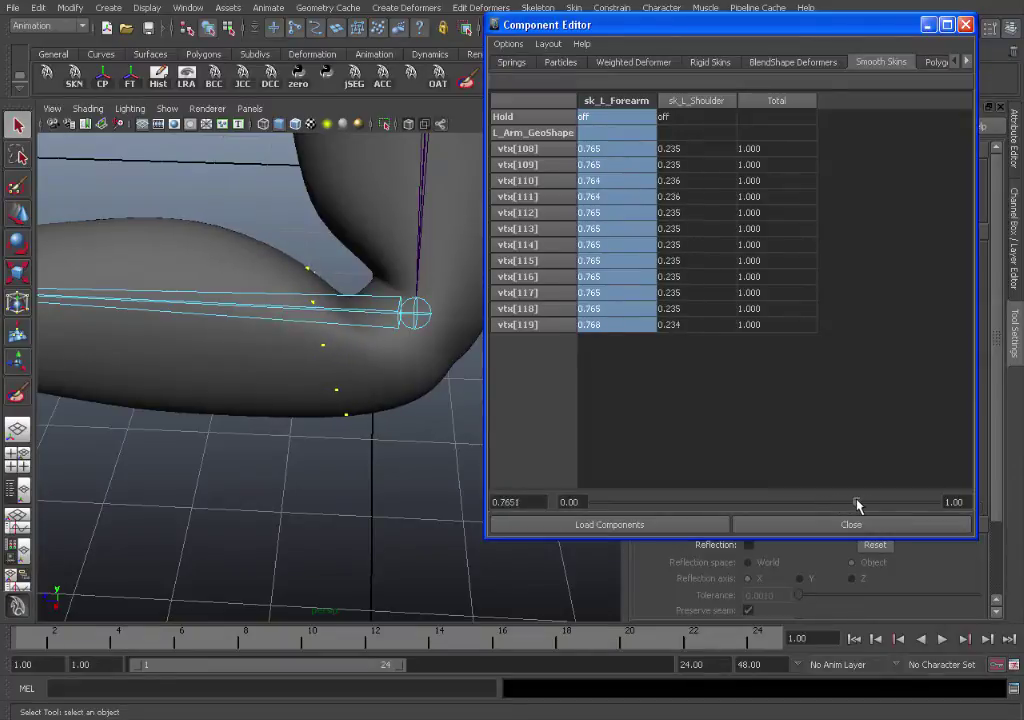
left_click(435, 370)
Convert the next edge loop toward the elbow joint to vertices and set their sk_L_Forearm weight to about 0.68
left_click_drag(405, 356, 405, 343, "alt")
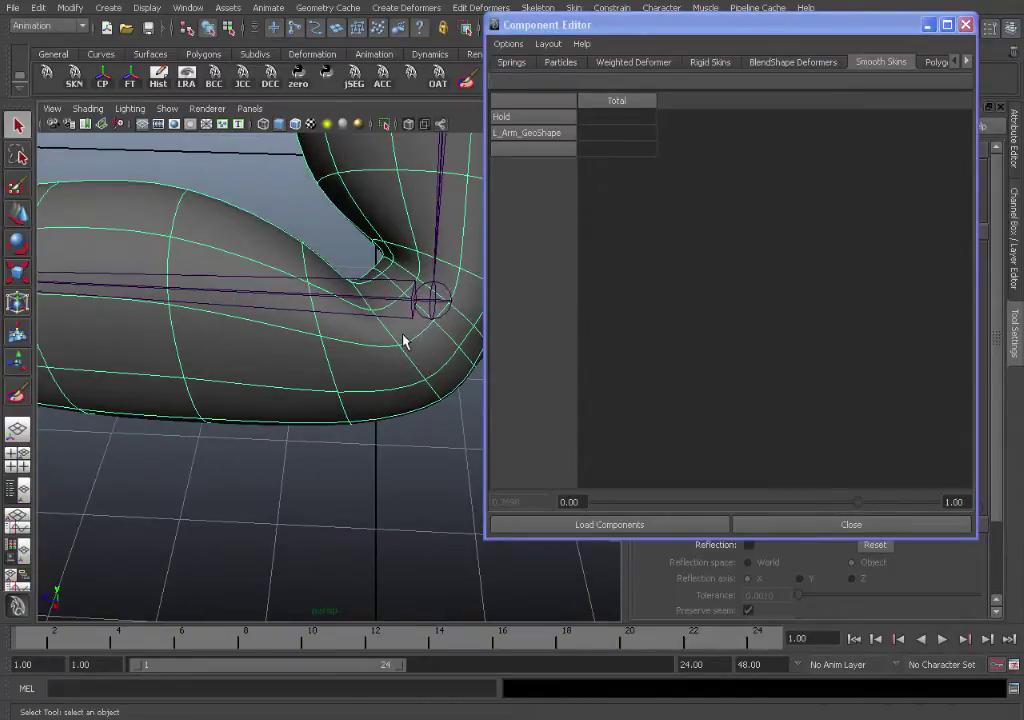
right_click_drag(402, 336, 405, 308)
double_click(407, 361)
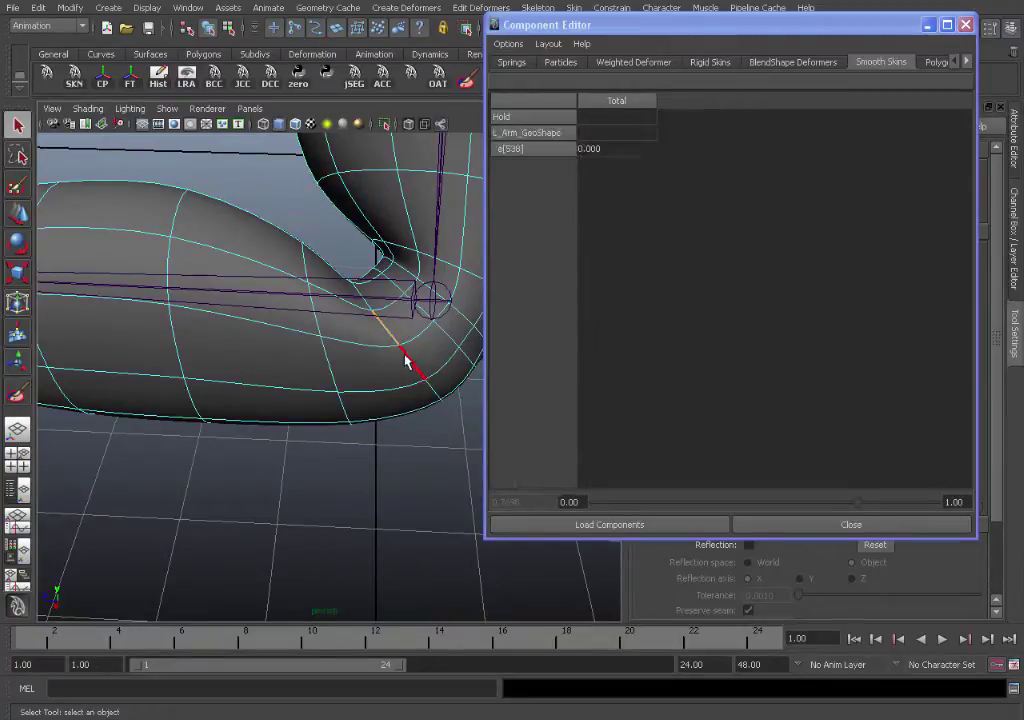
right_click_drag(405, 355, 355, 348, "shift")
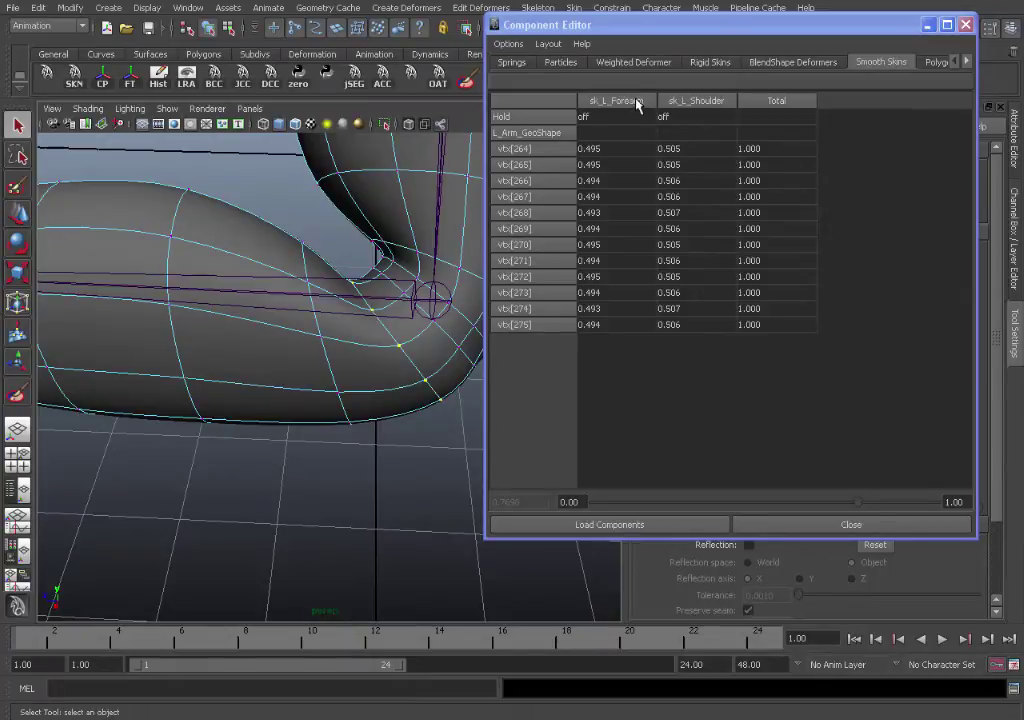
left_click(614, 101)
left_click_drag(789, 505, 823, 497)
middle_click_drag(418, 371, 364, 376, "alt")
key("F8")
Convert the edge loop running through the elbow joint to vertices and set their sk_L_Forearm weight to about 0.52
right_click_drag(382, 346, 366, 316)
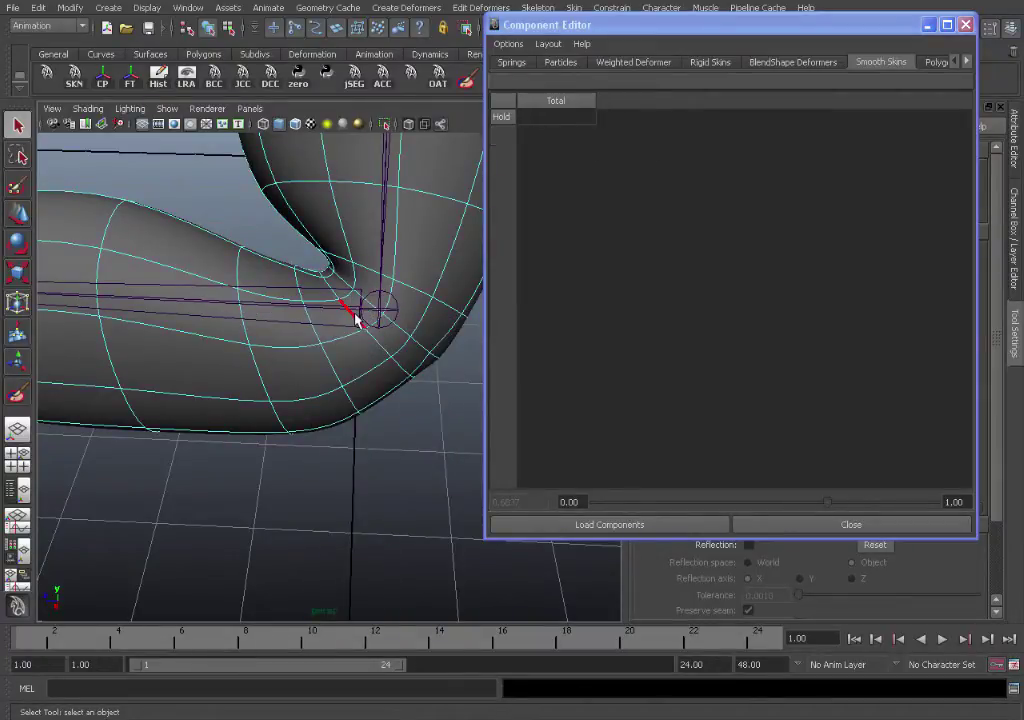
double_click(377, 345)
left_click_drag(340, 285, 308, 250, "alt")
right_click_drag(411, 341, 370, 338, "ctrl")
left_click(618, 103)
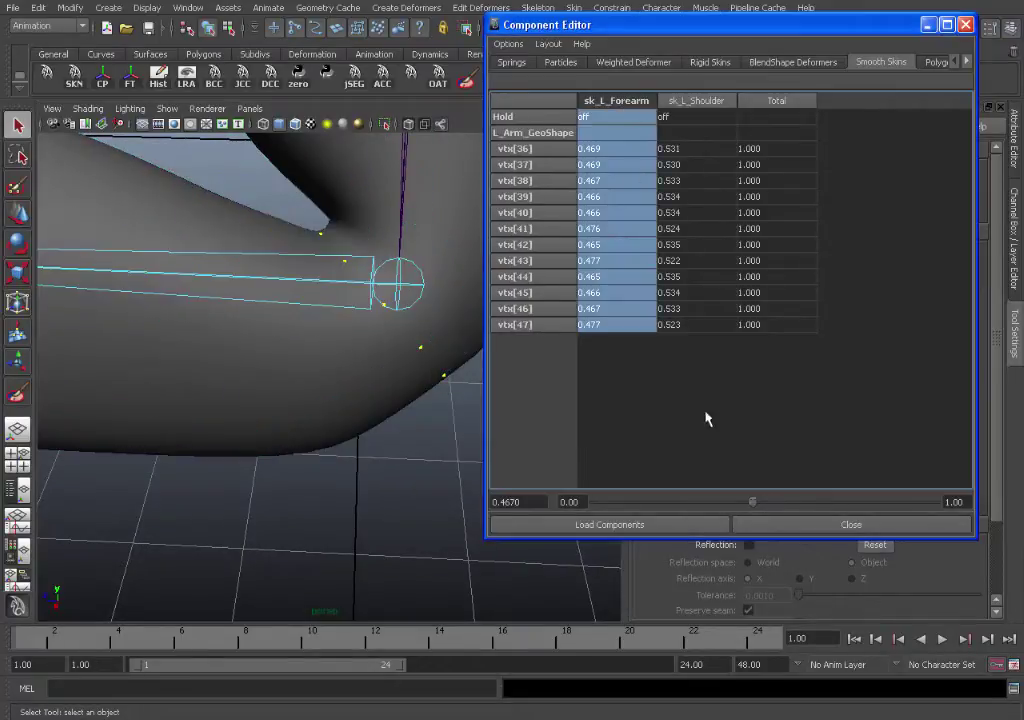
left_click_drag(752, 507, 771, 505)
left_click(348, 211)
Convert the edge loop on the upper-arm side of the elbow to vertices and lower their sk_L_Forearm weight to about 0.214
middle_click_drag(340, 288, 398, 378, "alt")
right_click_drag(398, 378, 318, 361, "alt")
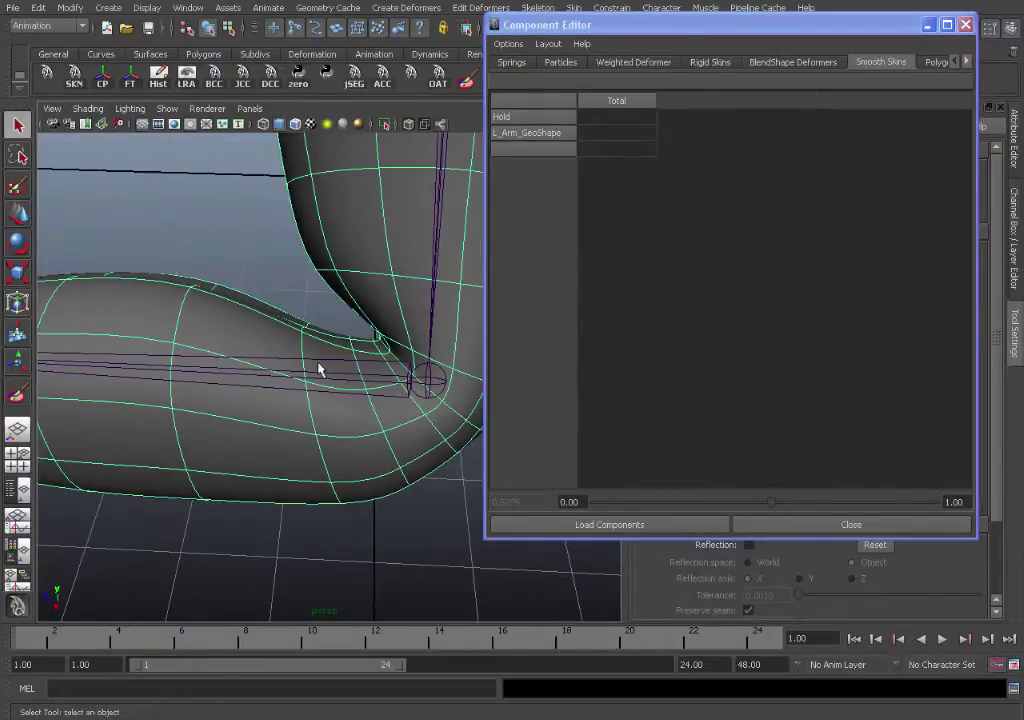
mouse_move(314, 362)
left_mouse_down("alt")
mouse_move(267, 361)
mouse_move(425, 359)
mouse_move(286, 347)
mouse_move(324, 356)
left_mouse_up("alt")
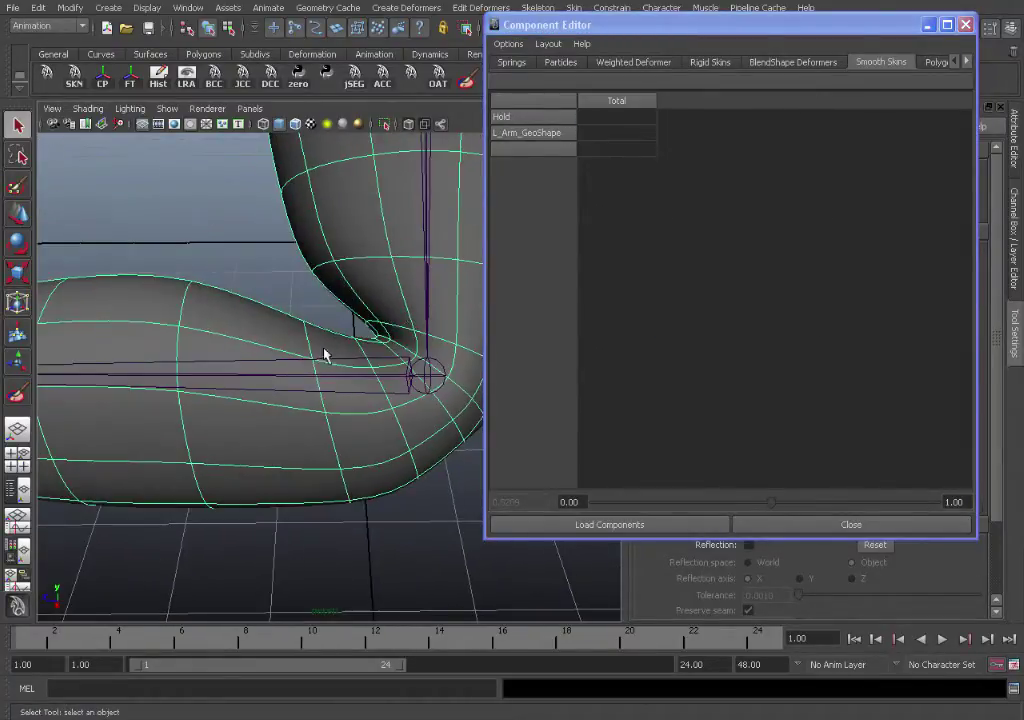
left_click_drag(370, 302, 354, 338, "alt")
right_click_drag(334, 322, 320, 372)
left_click_drag(318, 367, 299, 313, "alt")
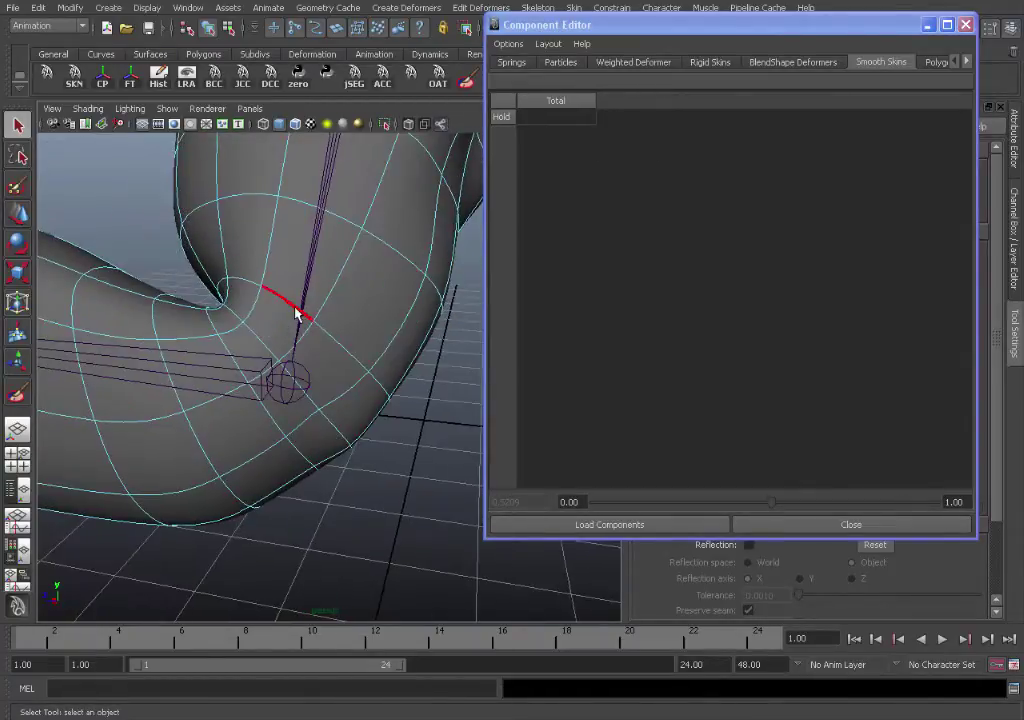
left_click(301, 315)
double_click(338, 349, "shift")
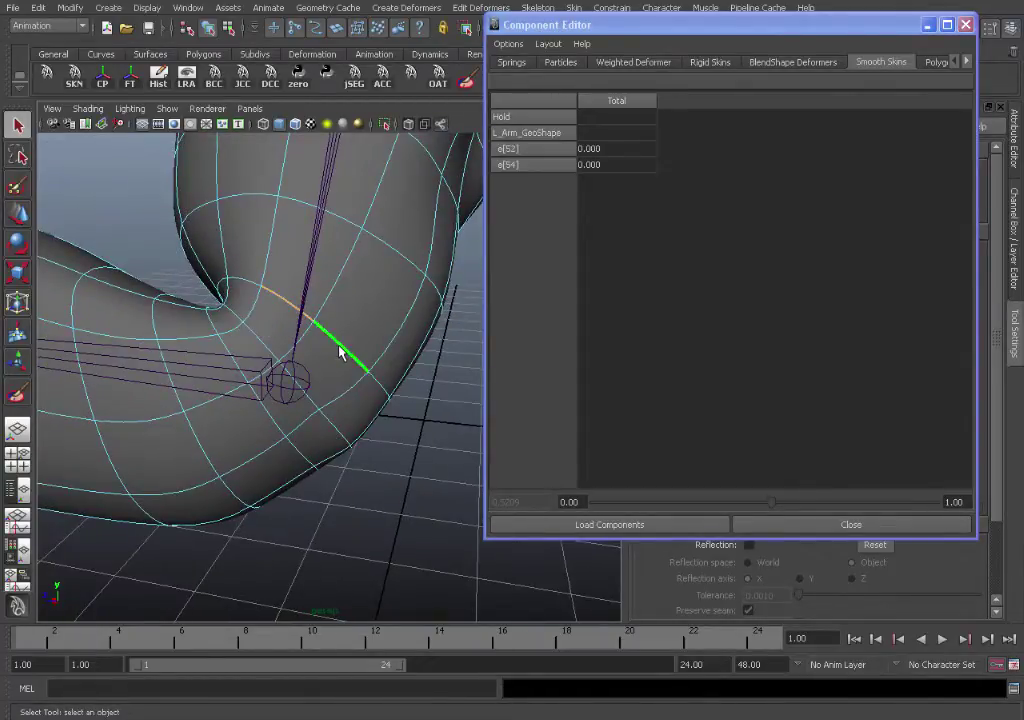
right_click_drag(338, 347, 288, 350, "ctrl")
left_click_drag(288, 350, 450, 345, "alt")
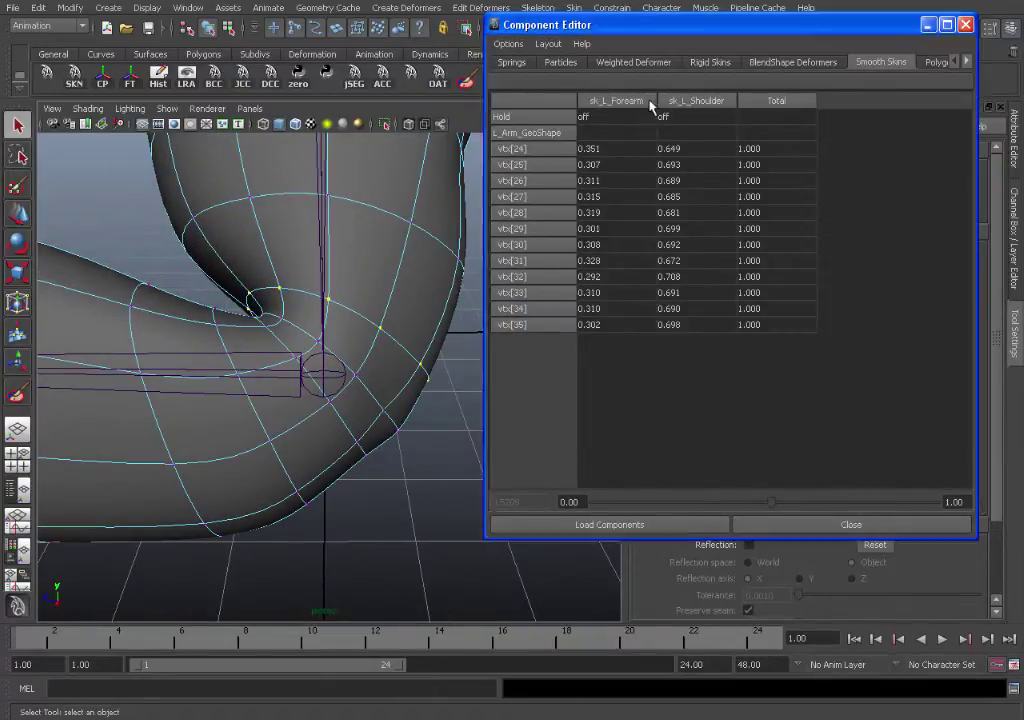
left_click(616, 101)
left_click_drag(710, 504, 665, 505)
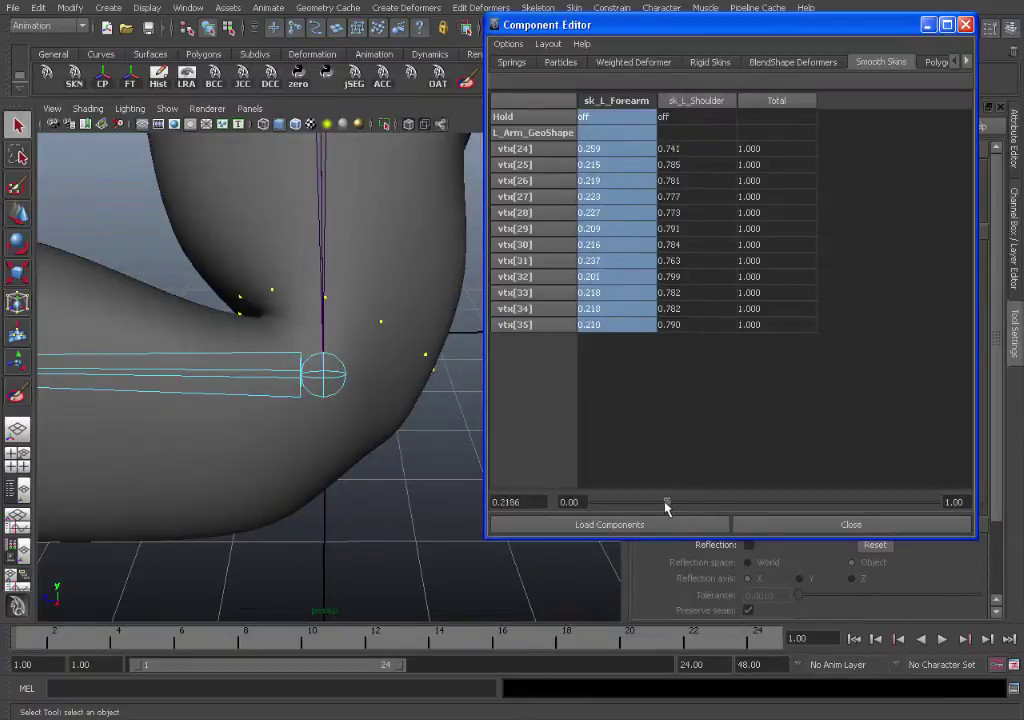
left_click_drag(260, 262, 326, 311, "alt")
left_click(290, 268)
Convert the forearm edge loop just before the elbow crease to vertices and fine-tune their sk_L_Forearm weight to about 0.774
middle_click_drag(326, 311, 427, 319, "alt")
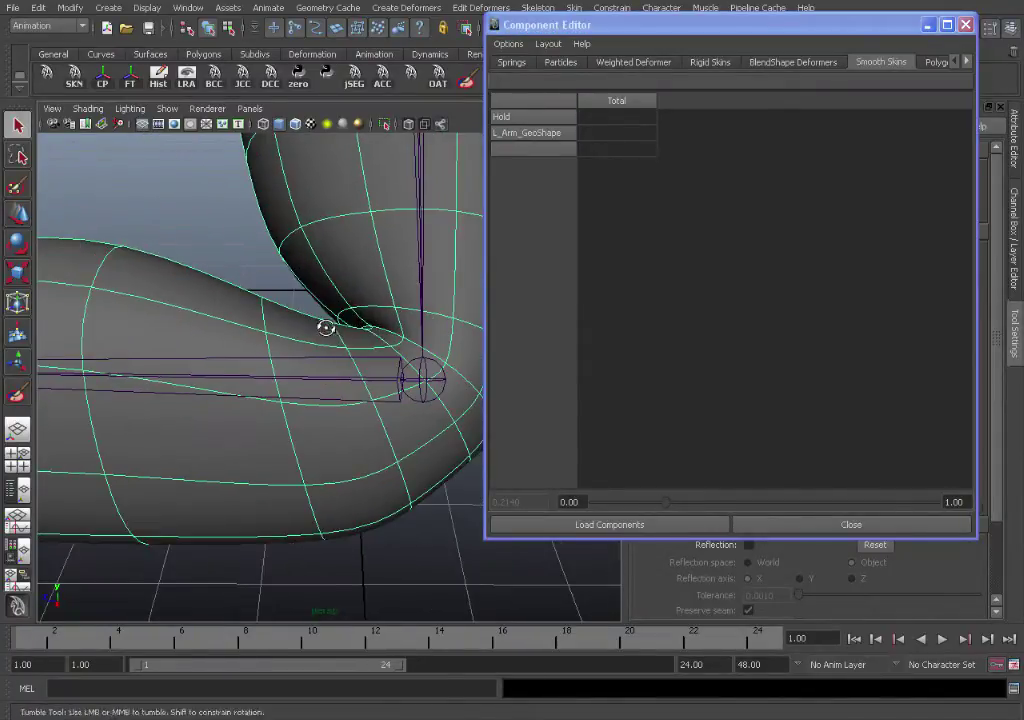
left_click_drag(325, 327, 266, 308, "alt")
right_click_drag(258, 303, 259, 269)
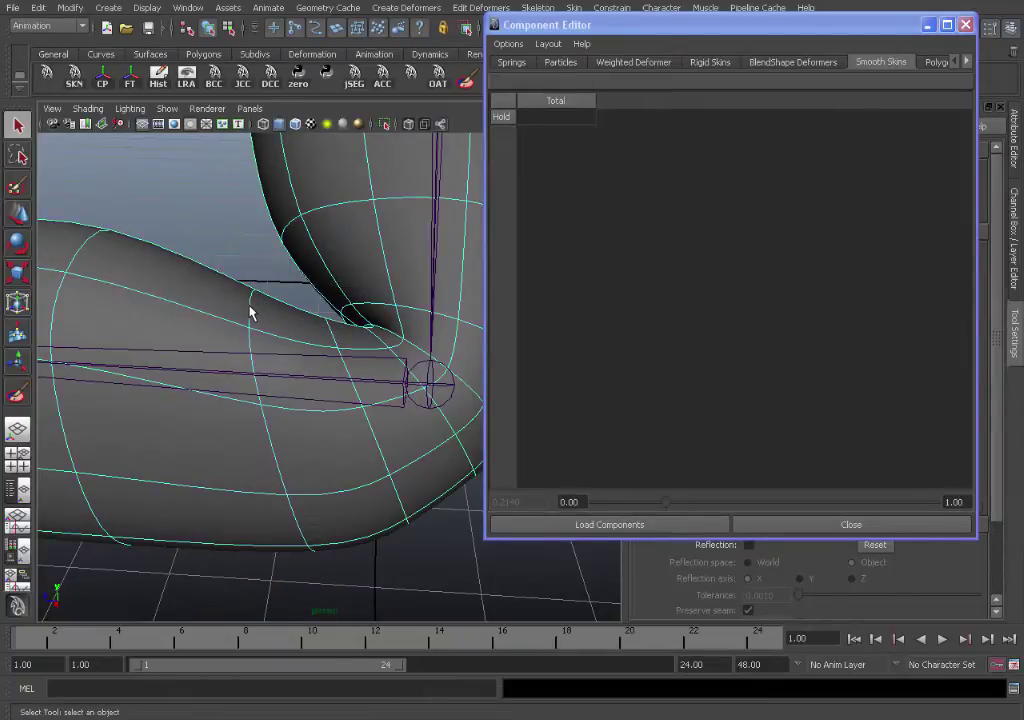
double_click(250, 340)
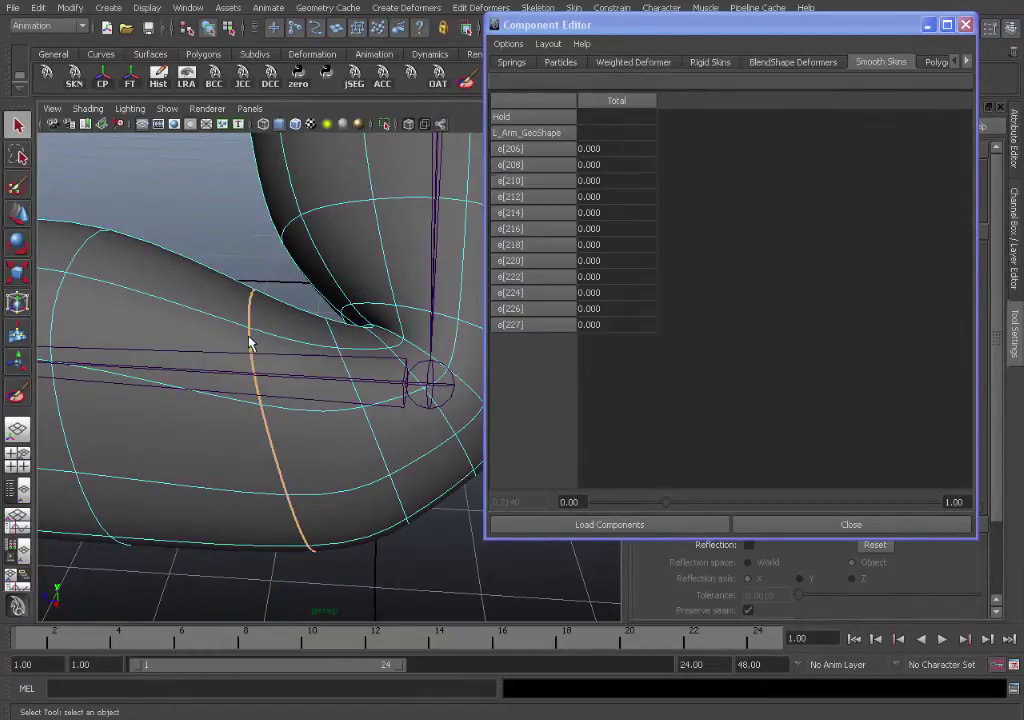
left_click_drag(373, 355, 344, 366, "alt")
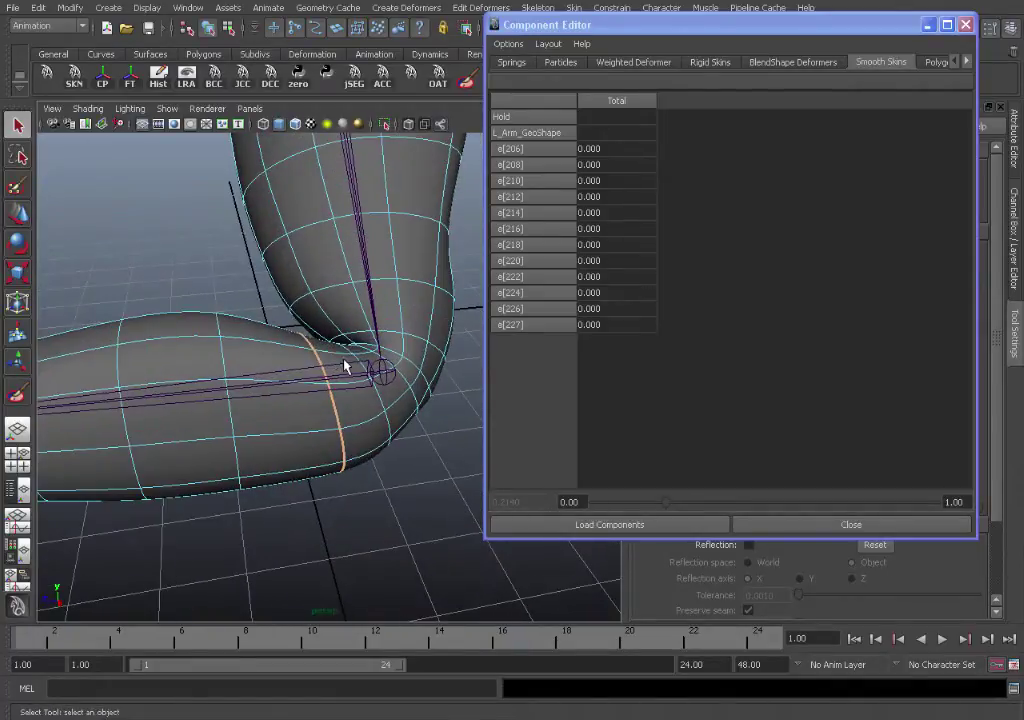
right_click_drag(319, 364, 283, 357, "ctrl")
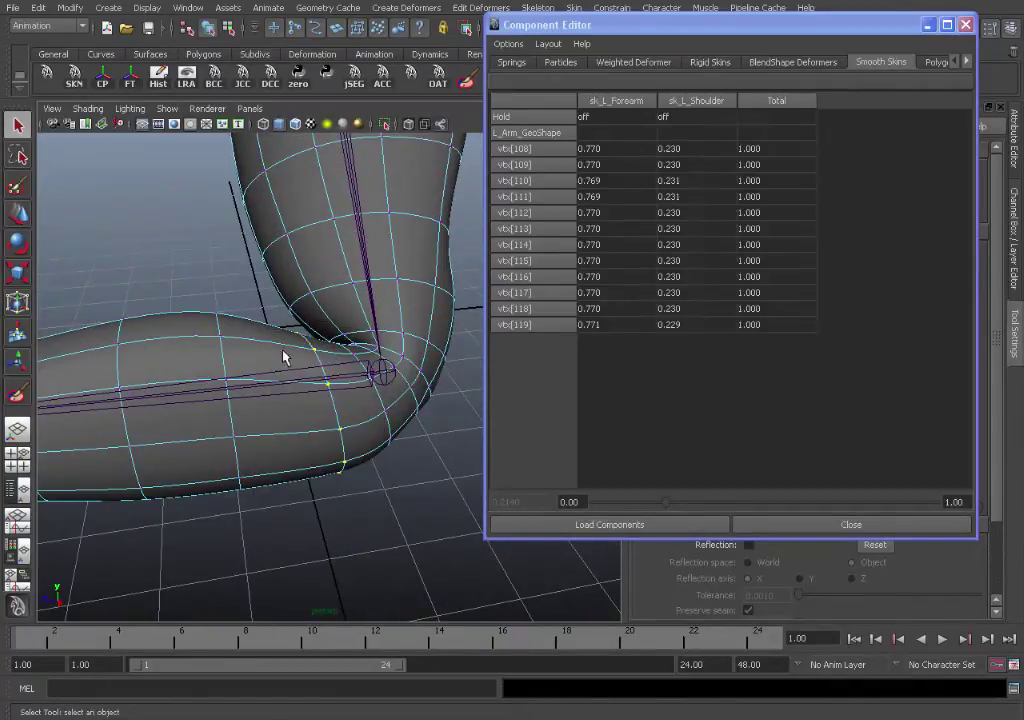
left_click(634, 104)
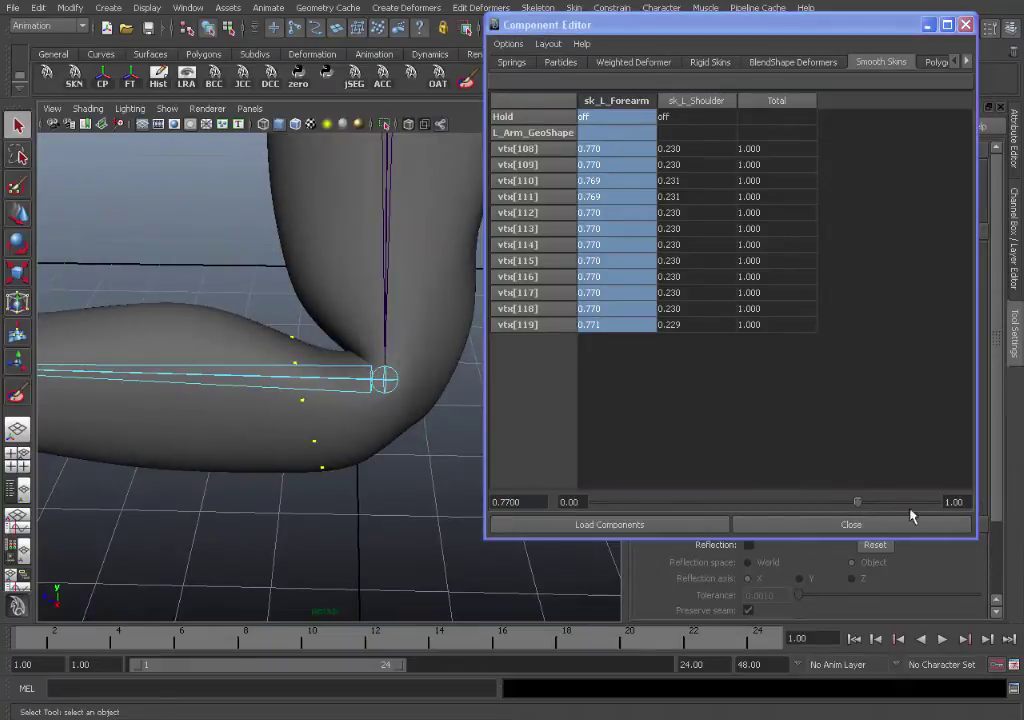
mouse_move(861, 503)
left_mouse_down()
mouse_move(871, 503)
mouse_move(859, 505)
left_mouse_up()
right_click_drag(350, 274, 290, 290, "alt")
left_click(338, 347)
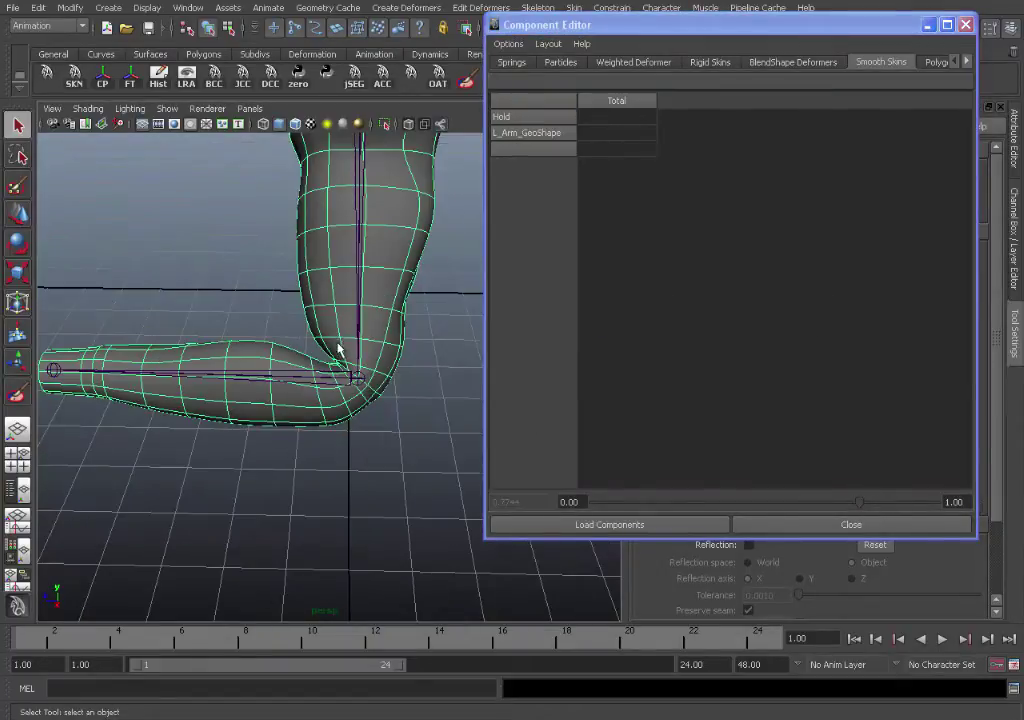
Rotate the sk_L_Forearm joint to about 113 degrees in Z and inspect how the elbow deforms in a tighter bend
left_click(340, 377)
key("e")
left_click_drag(293, 404, 308, 376)
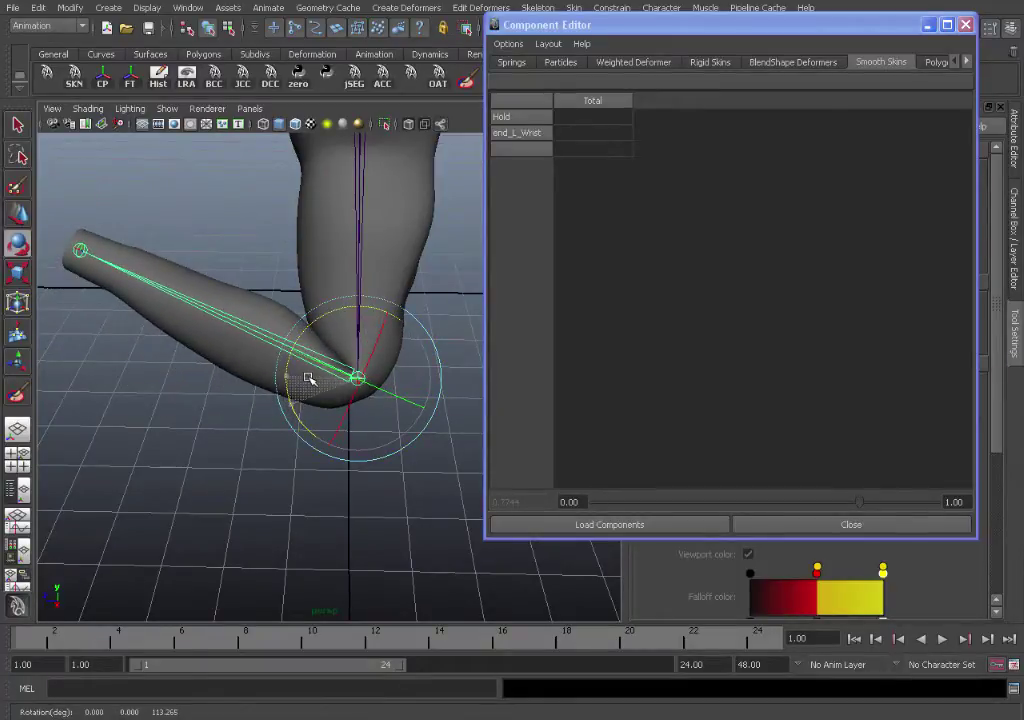
right_click_drag(242, 362, 193, 366, "alt")
left_click_drag(409, 432, 452, 465, "alt")
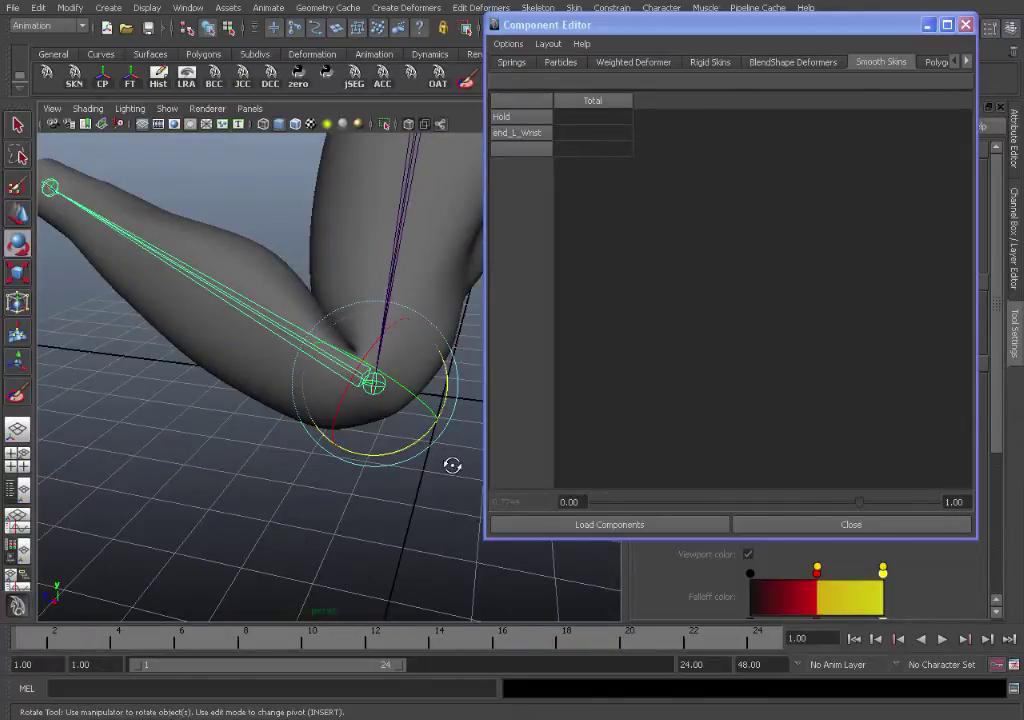
key("q")
left_click_drag(322, 405, 398, 377, "alt")
Minimize the Component Editor and bend the sk_L_Forearm joint slightly further, to about 115 degrees in Z
left_click(414, 360)
left_click(328, 362)
left_click(928, 25)
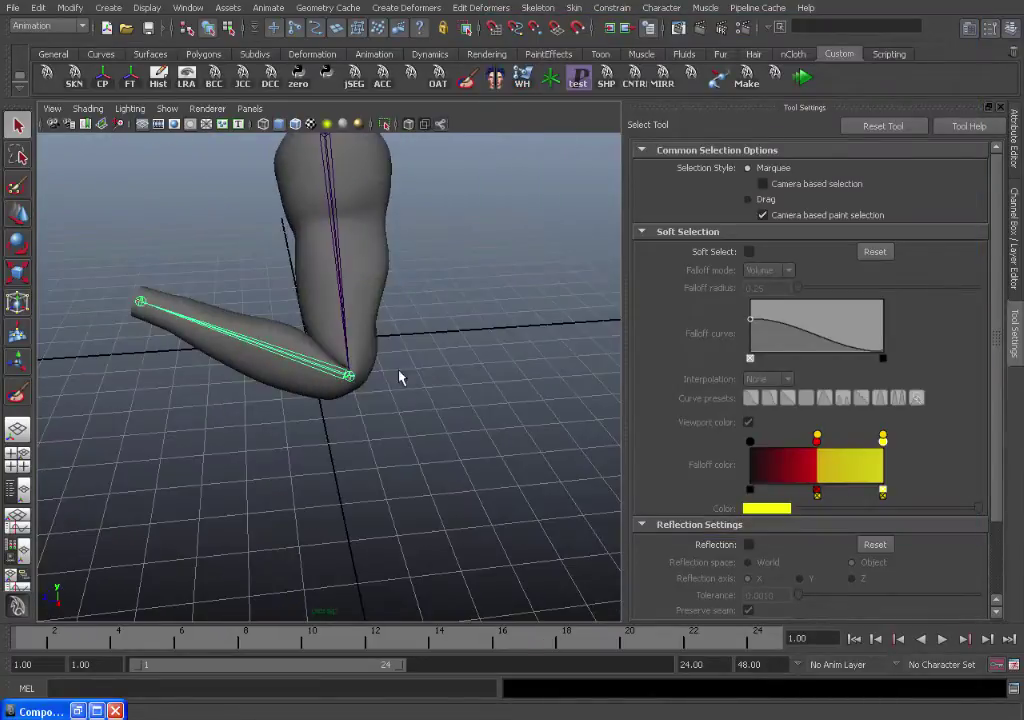
key("e")
left_click_drag(290, 337, 311, 340)
Straighten the arm by setting the sk_L_Forearm joint's Rotate Z to 0
left_click(1014, 240)
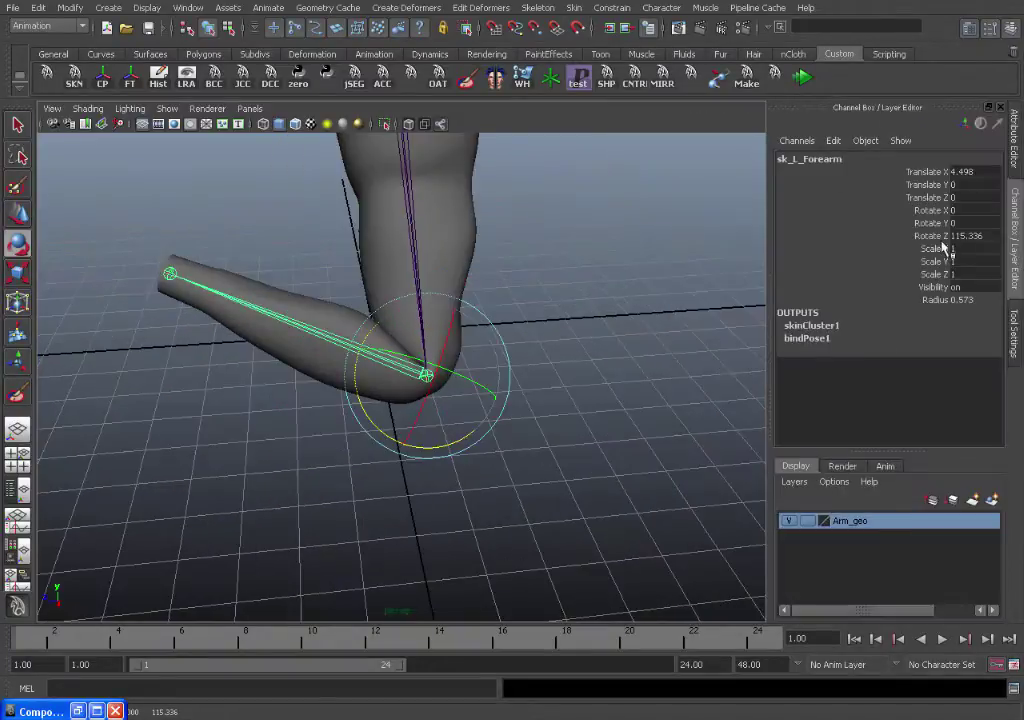
left_click(967, 235)
type("0")
key("Return")
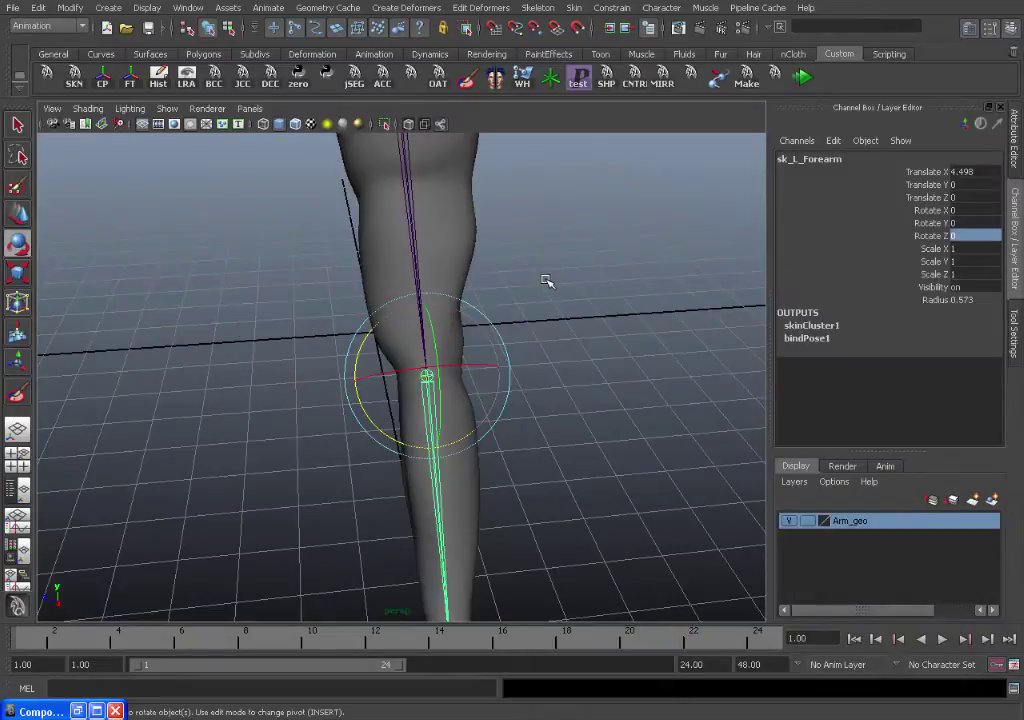
Test-rotate the sk_L_Shoulder joint about 53 degrees in Z, undo the rotation and deselect the joint
left_click(546, 281)
key("q")
left_click_drag(440, 328, 488, 327, "alt")
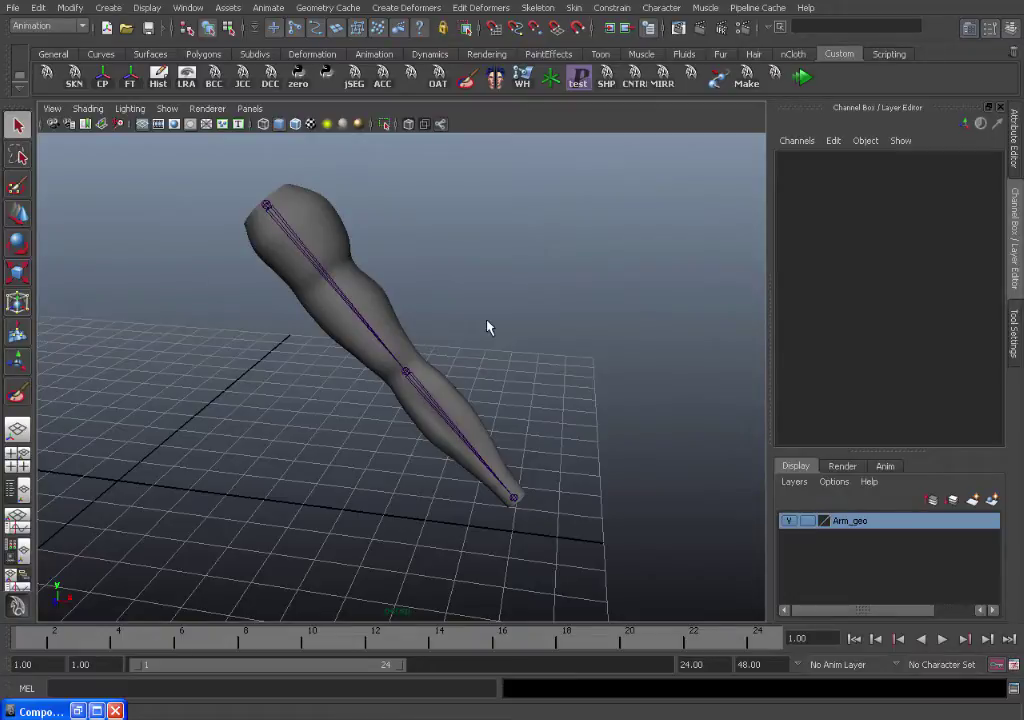
left_click_drag(544, 338, 402, 277, "alt")
left_click(400, 334)
key("e")
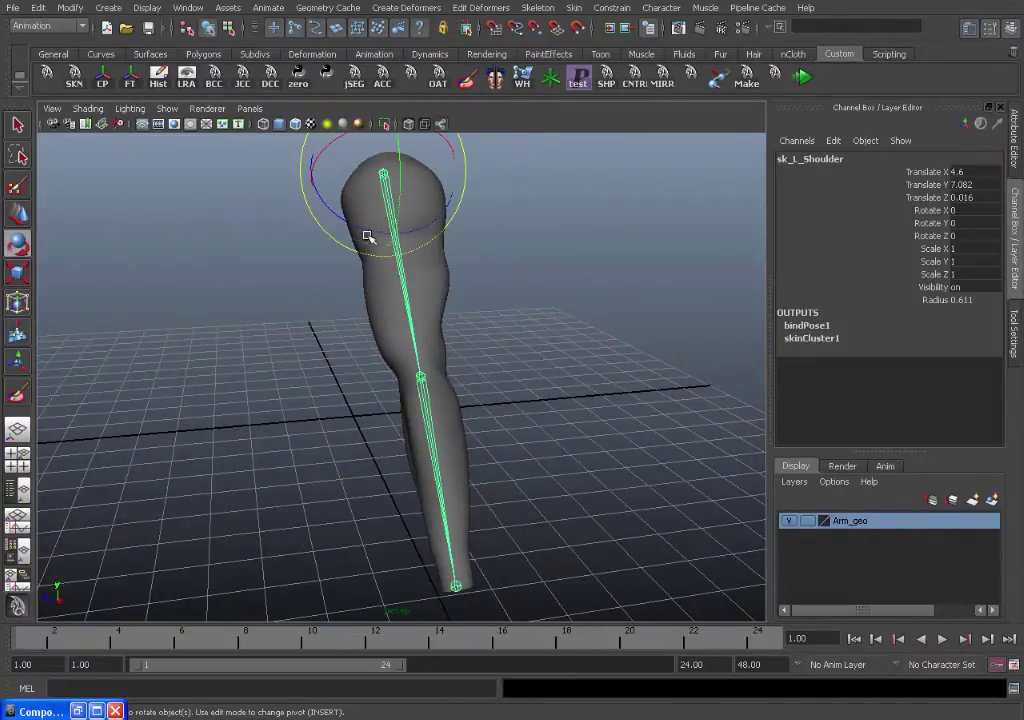
left_click_drag(368, 235, 304, 210)
key("ctrl+z")
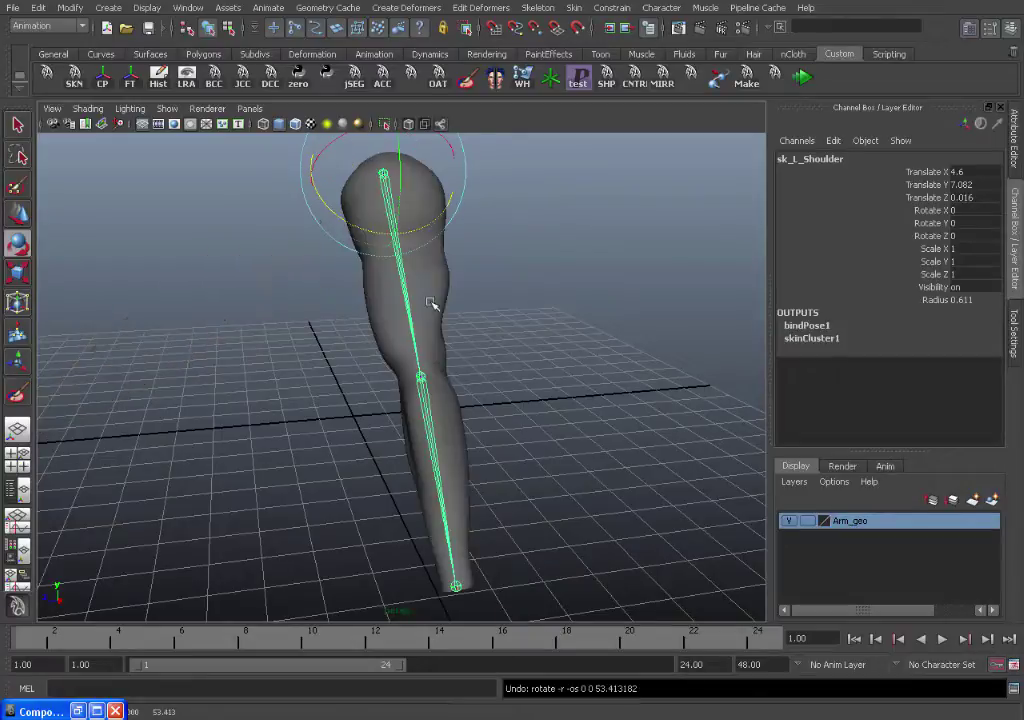
key("q")
left_click(526, 338)
Create a NURBS circle at the origin as a control curve and expand its creation attributes
left_click_drag(526, 338, 529, 391, "alt")
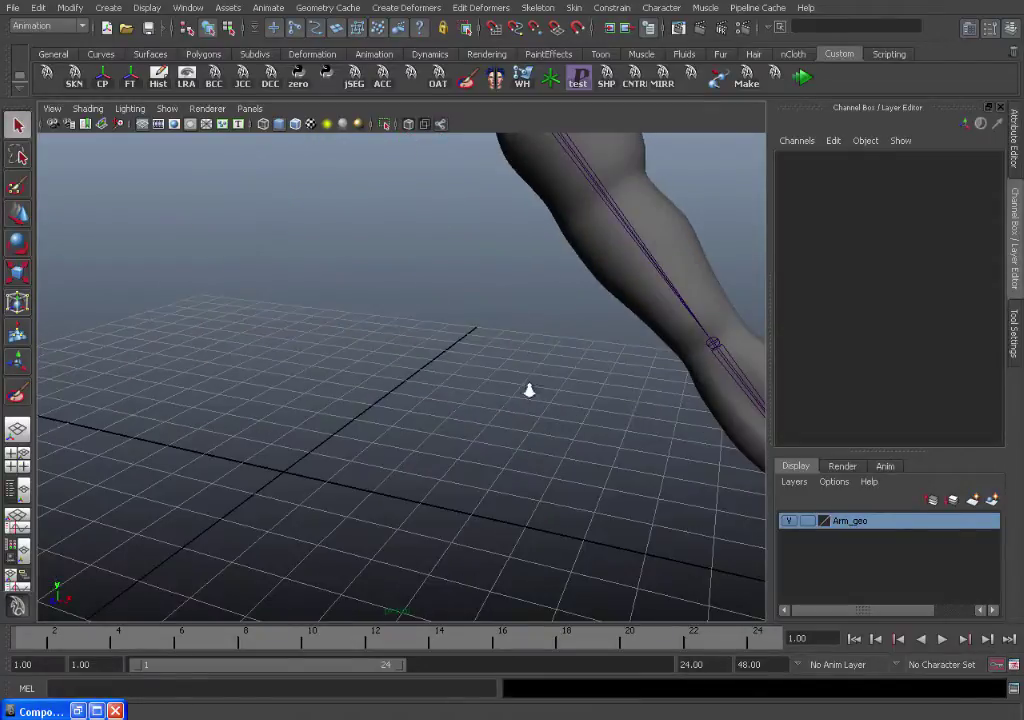
right_click_drag(529, 391, 509, 383, "alt")
right_click_drag(570, 390, 547, 358, "alt")
middle_click_drag(547, 358, 490, 372, "alt")
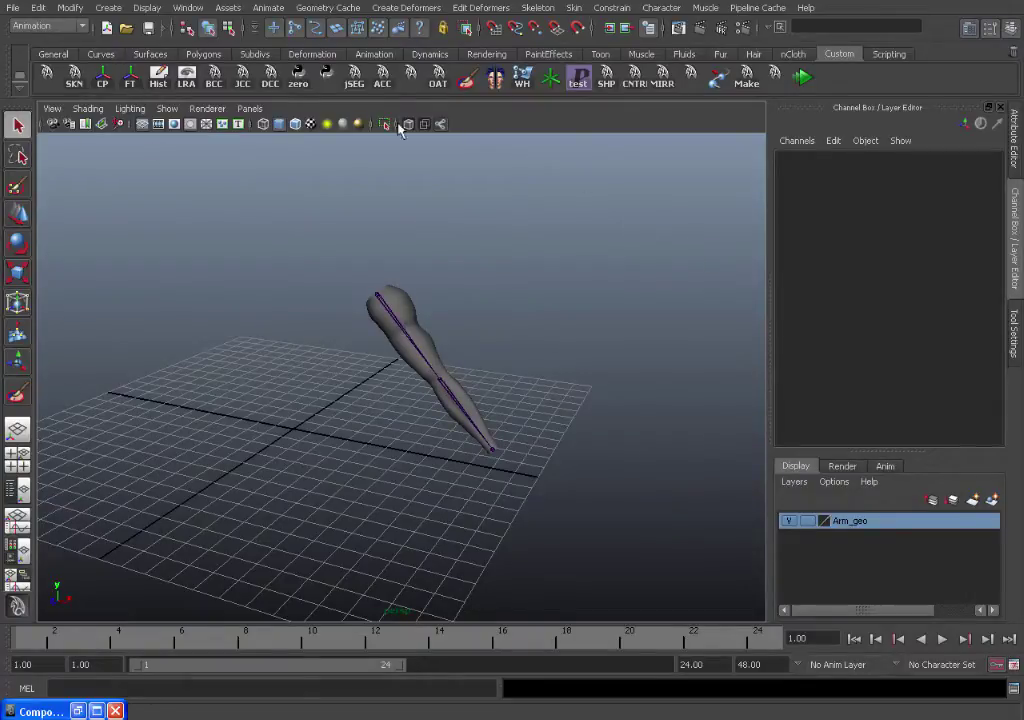
left_click(101, 55)
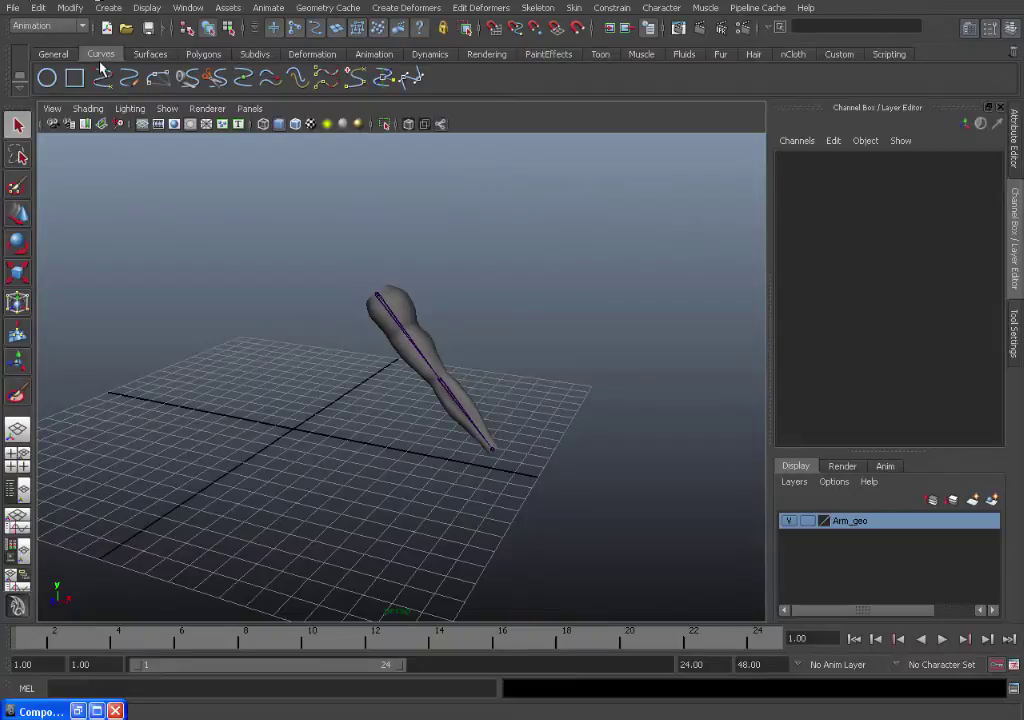
left_click(108, 7)
mouse_move(205, 31)
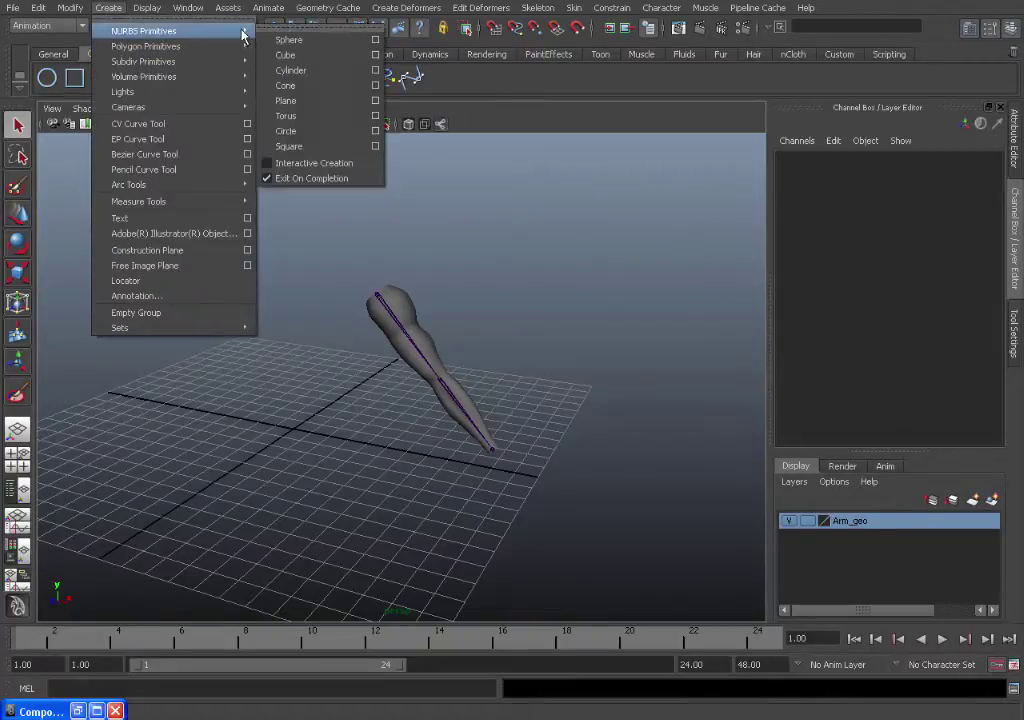
left_click(358, 136)
left_click_drag(418, 389, 379, 400, "alt")
middle_click_drag(272, 390, 320, 347, "alt")
right_click_drag(320, 347, 475, 379, "alt")
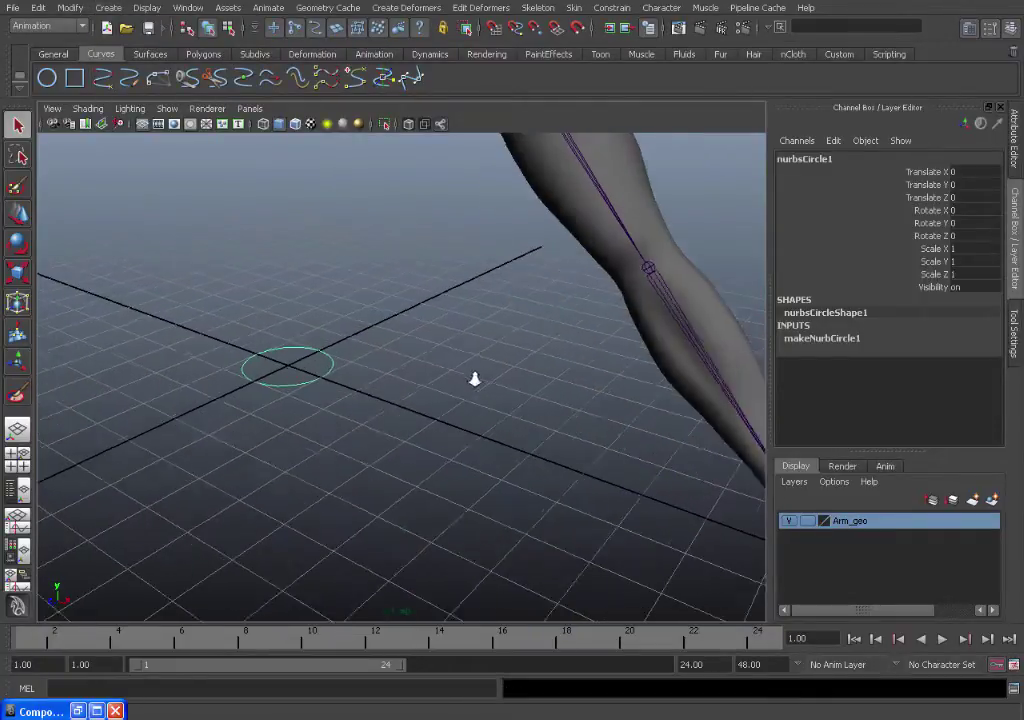
left_click_drag(475, 379, 617, 341, "alt")
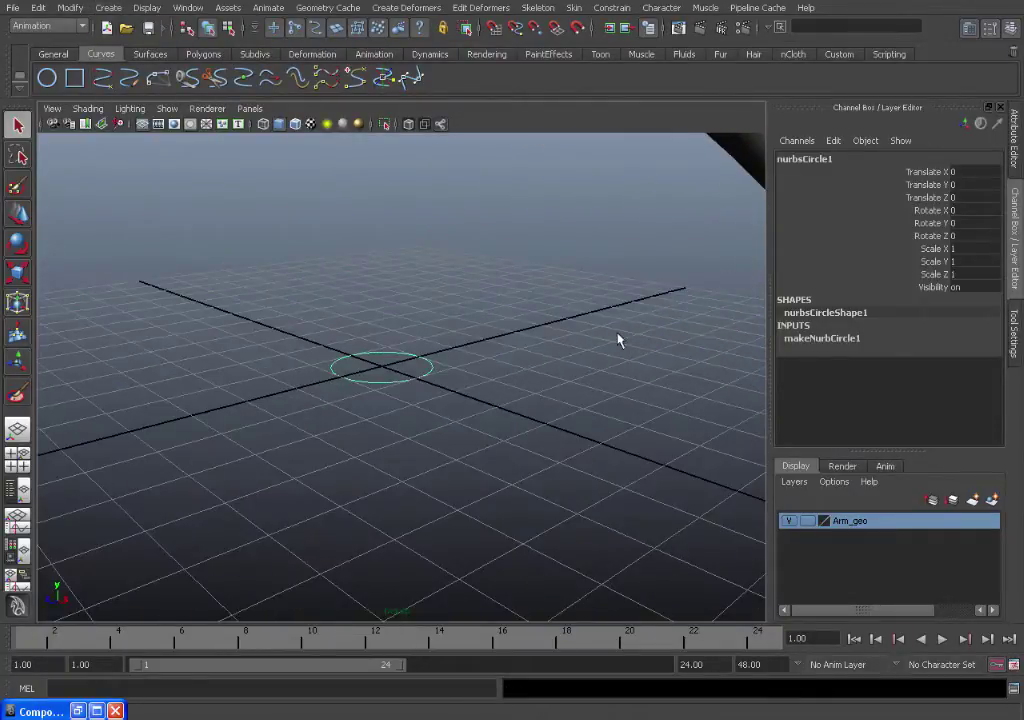
left_click(818, 340)
scroll(848, 381, "down", 2)
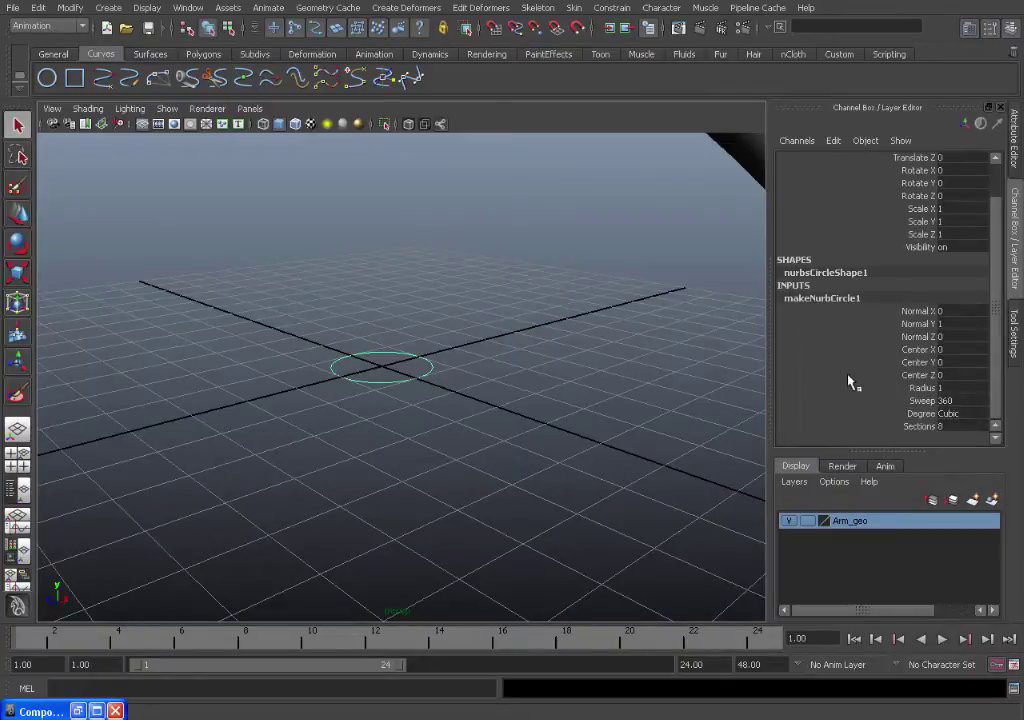
left_click_drag(658, 345, 397, 276, "alt")
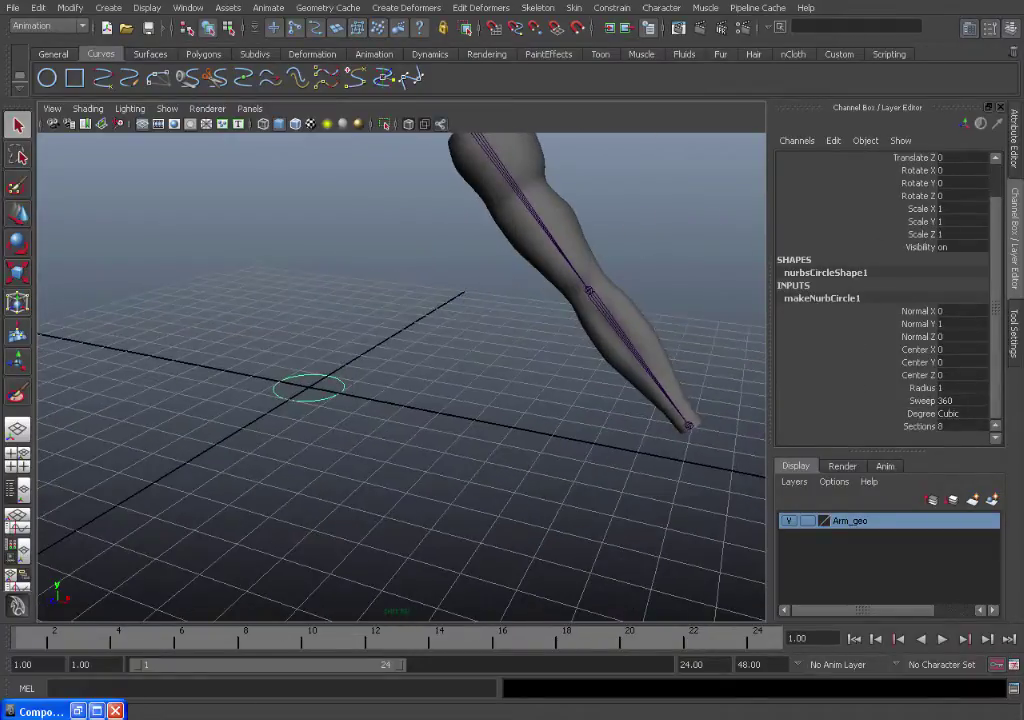
Rename the NURBS circle to CNTRL_L_Shoulder
scroll(990, 230, "up", 3)
left_click(846, 161)
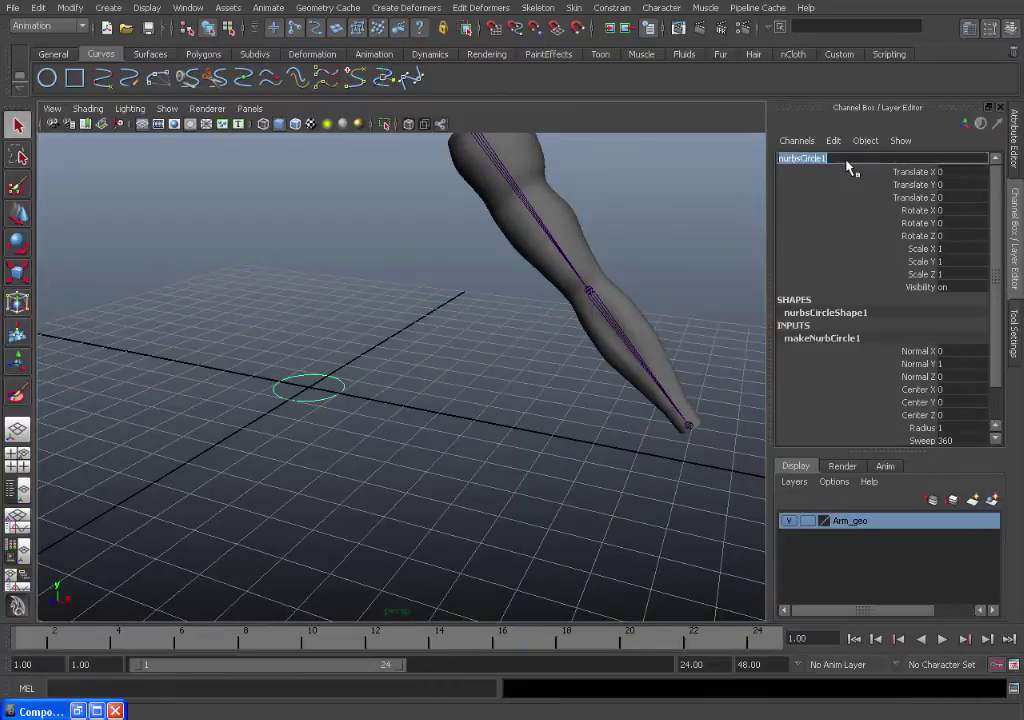
type("C")
double_click(847, 159)
type("er")
key("Return")
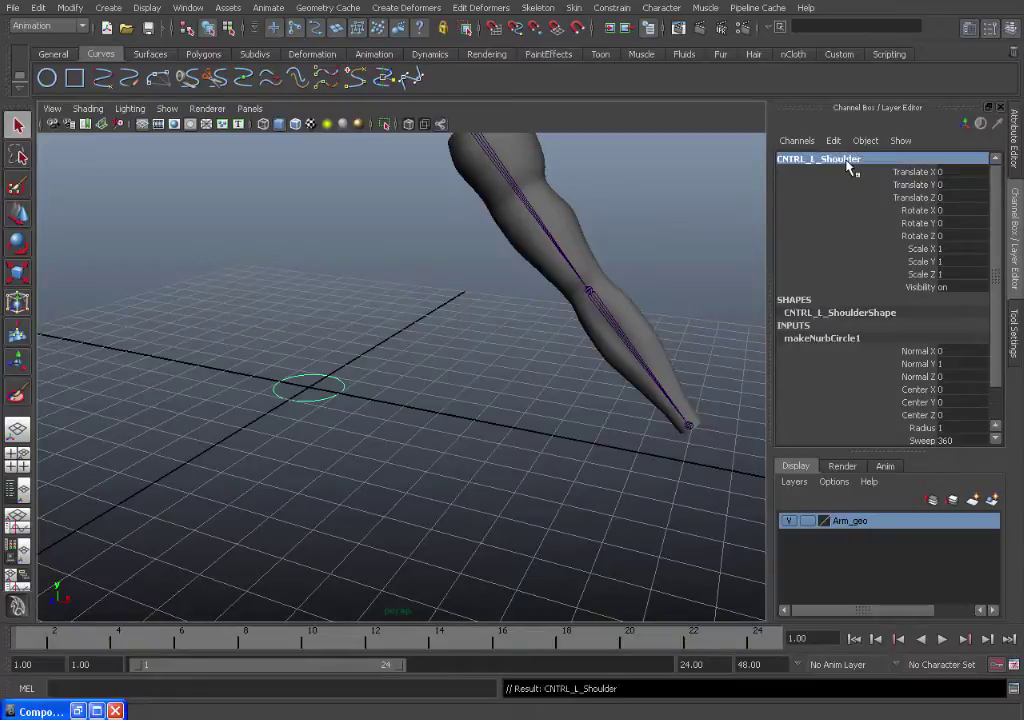
Duplicate the CNTRL_L_Shoulder circle in place and rename the copy CNTRL_L_Forearm
left_click(341, 386)
left_click(341, 385)
key("ctrl+d")
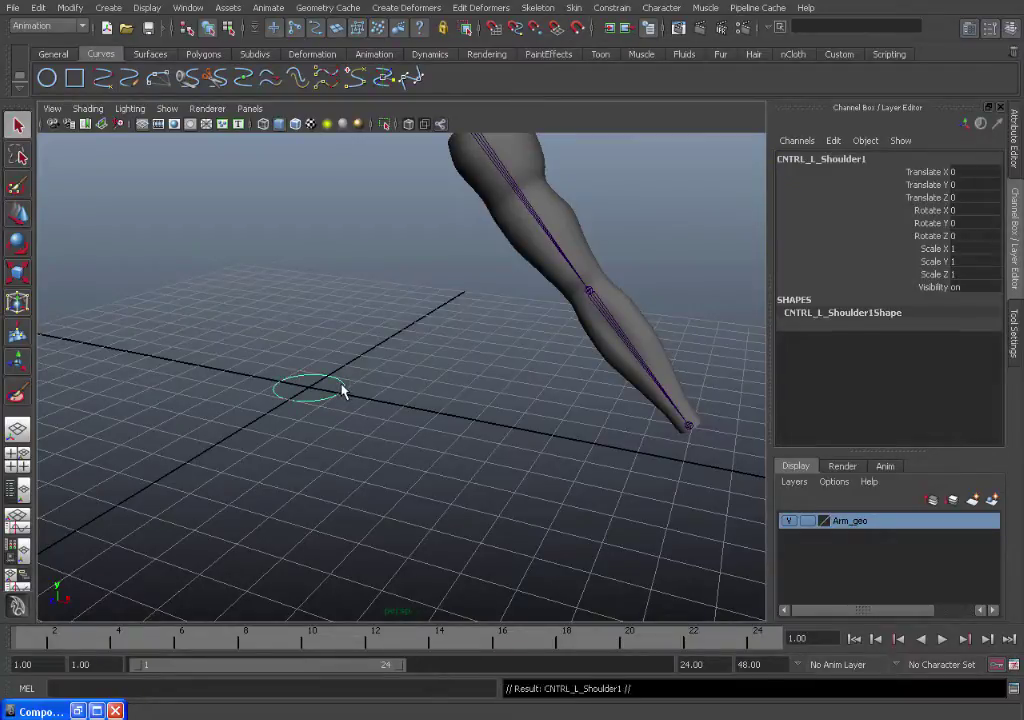
left_click(868, 156)
left_click_drag(866, 159, 825, 183)
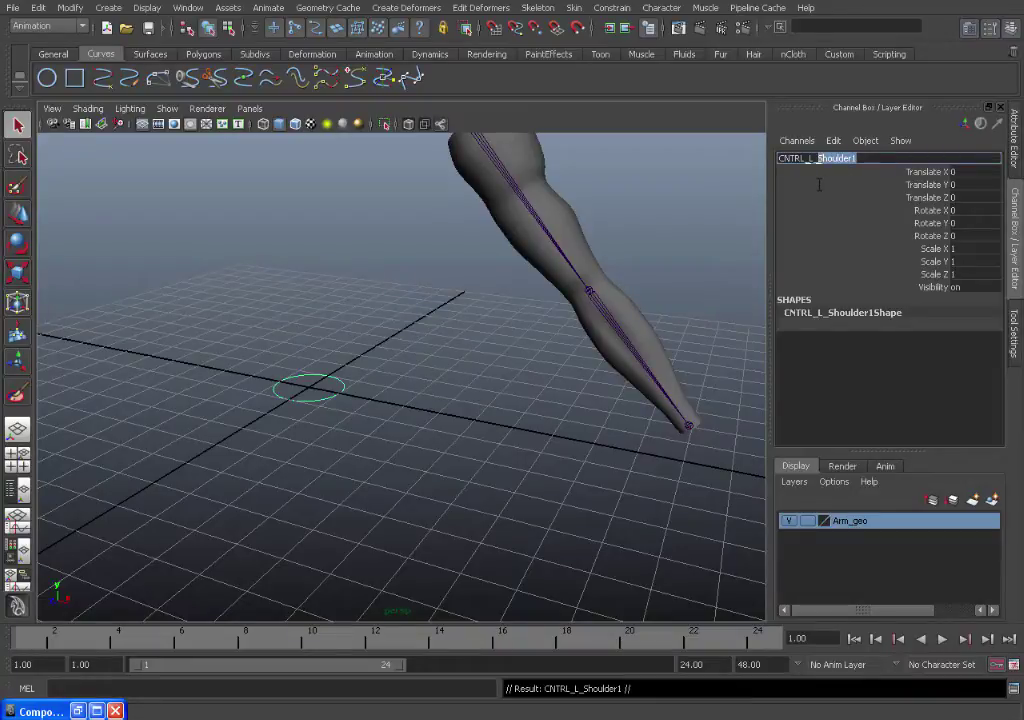
type("Forearm")
key("Return")
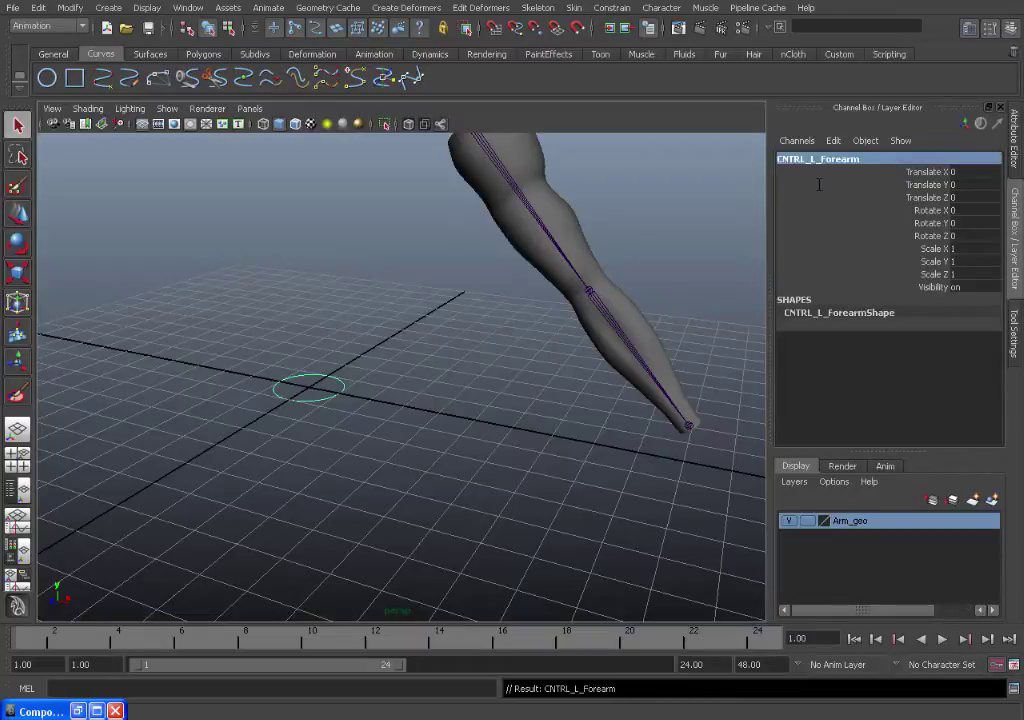
Show the Outliner beside the perspective view, widen it and select the CNTRL_L_Shoulder circle
left_click_drag(423, 418, 412, 475, "alt")
left_click(17, 490)
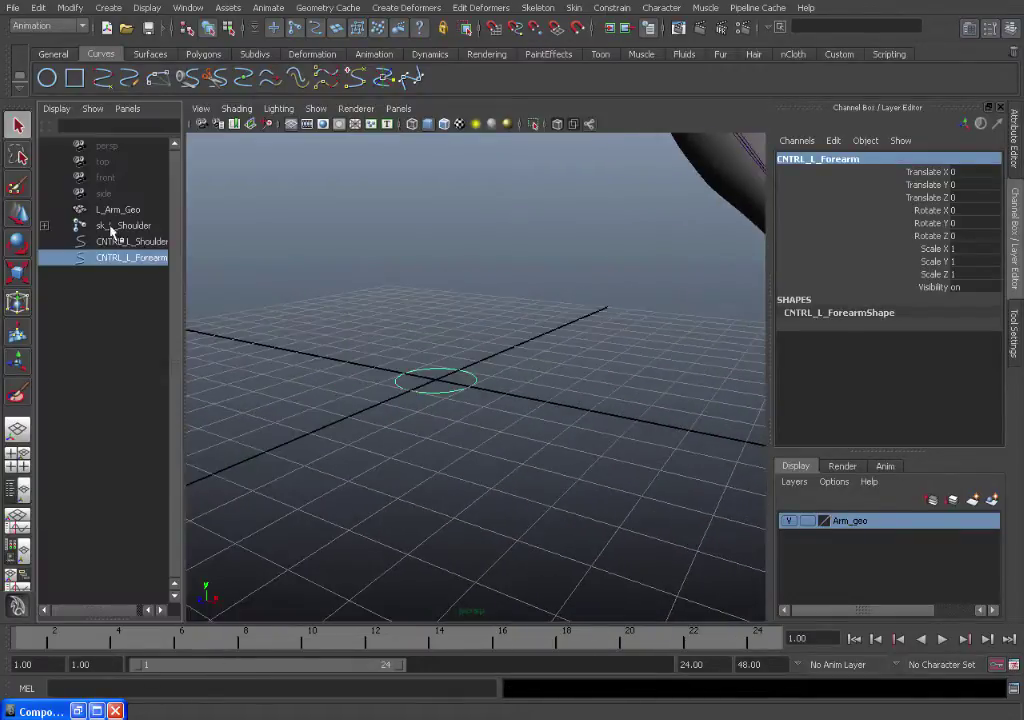
left_click_drag(185, 256, 247, 262)
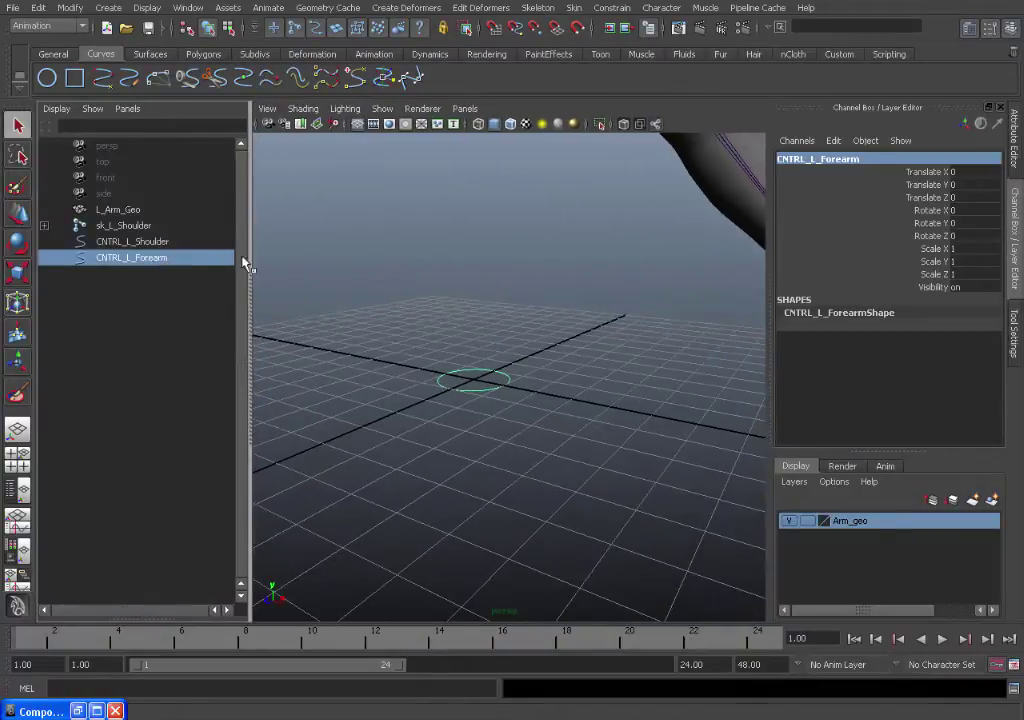
left_click(198, 243)
middle_click_drag(531, 374, 578, 402, "alt")
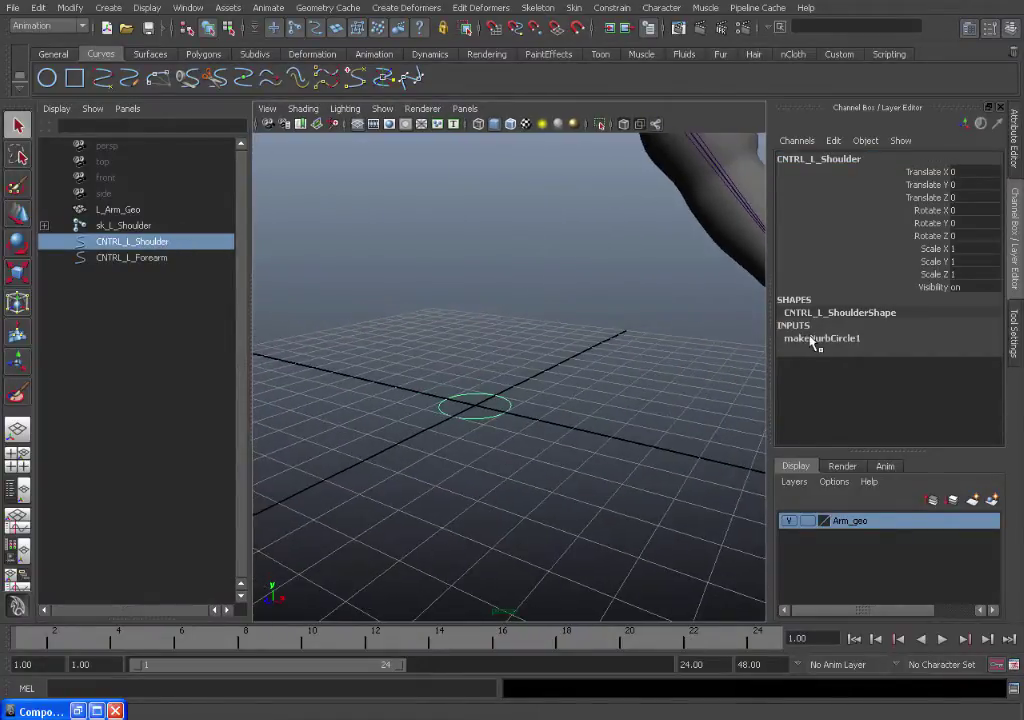
Try a Linear degree on the CNTRL_L_Shoulder circle's makeNurbCircle1 input and restore it to Cubic
left_click(806, 340)
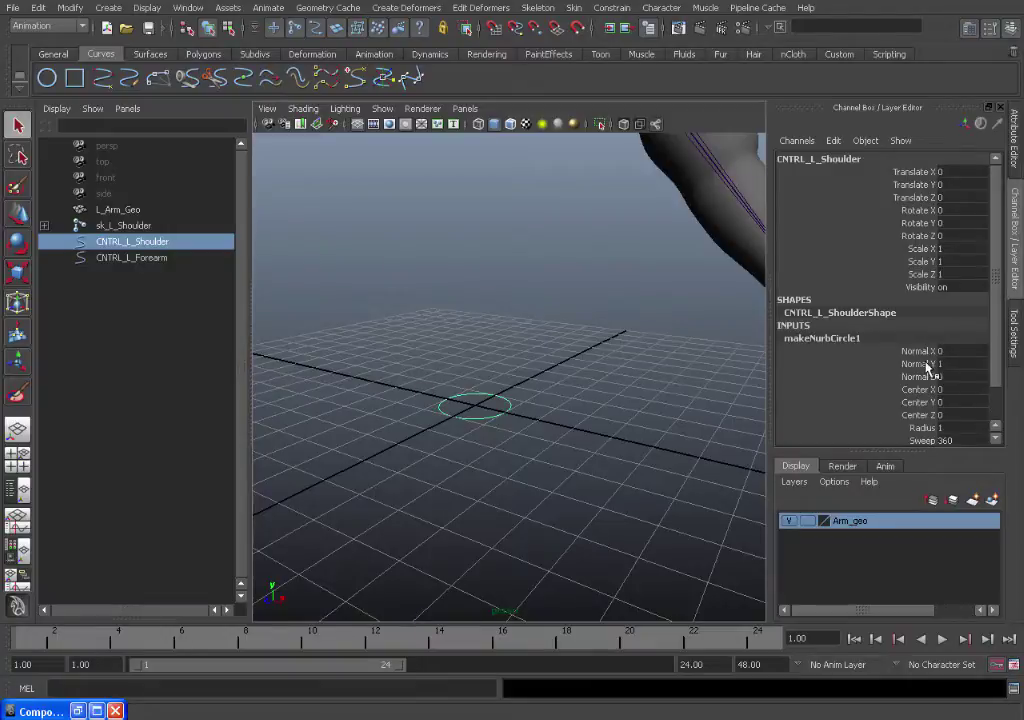
scroll(927, 367, "down", 2)
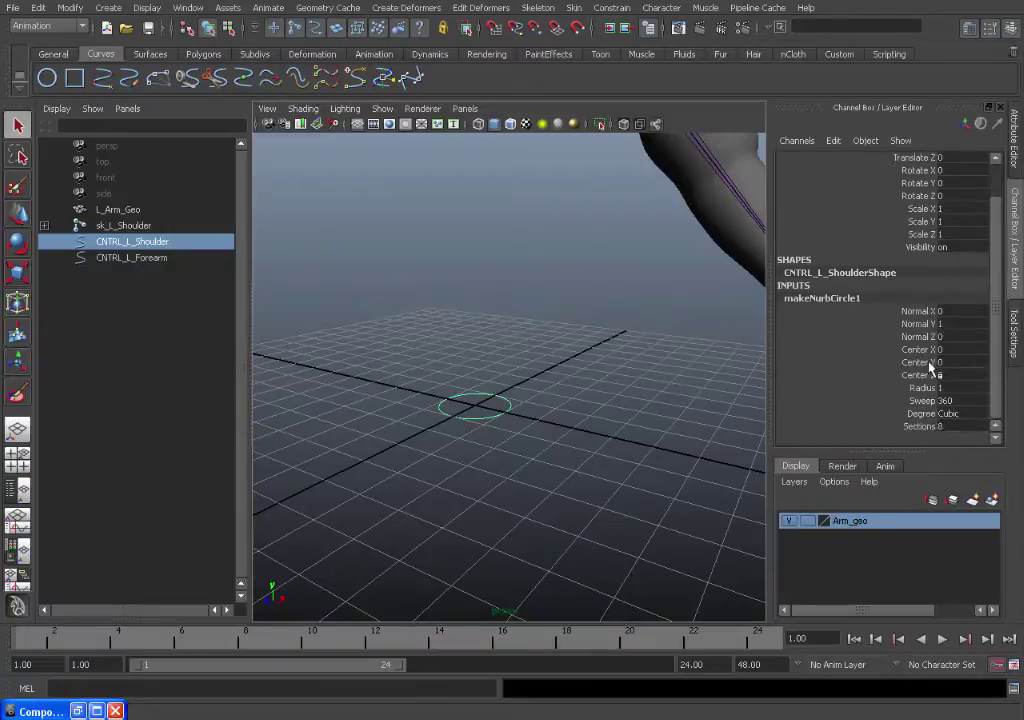
left_click(955, 414)
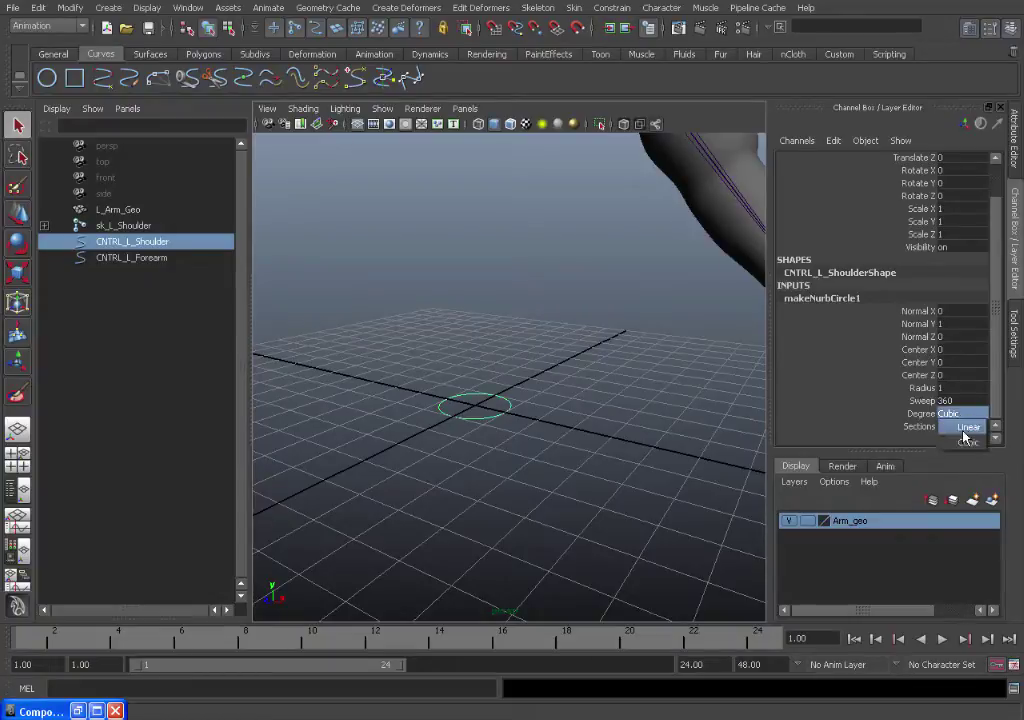
left_click(968, 430)
left_click_drag(720, 400, 660, 400, "alt")
left_click(885, 428)
middle_click_drag(634, 365, 678, 367)
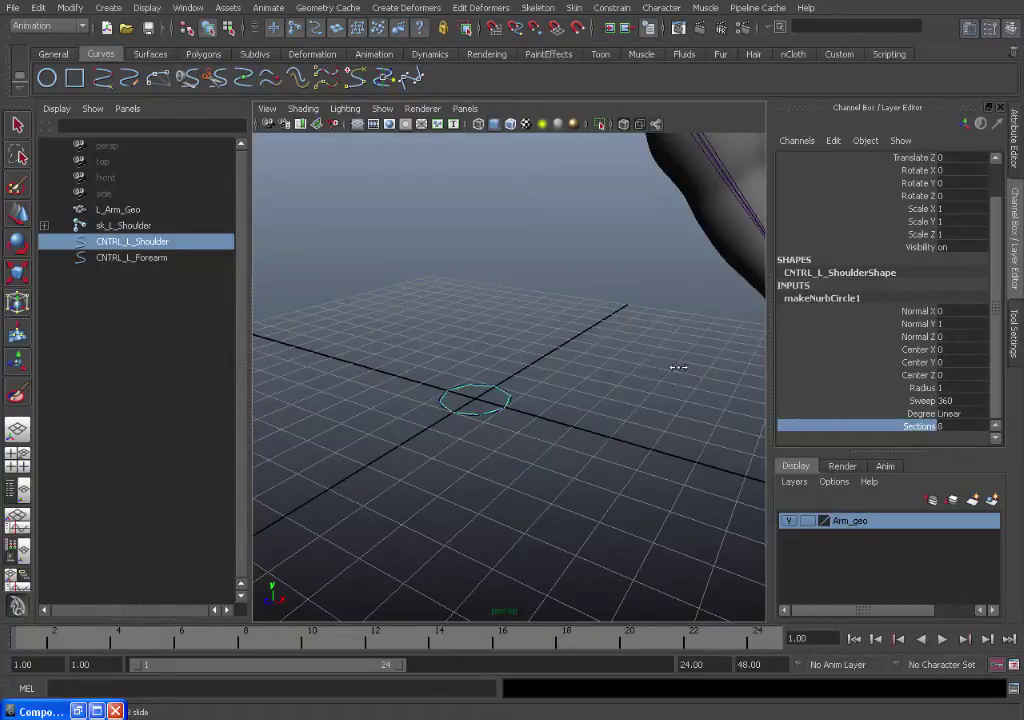
left_click(958, 416)
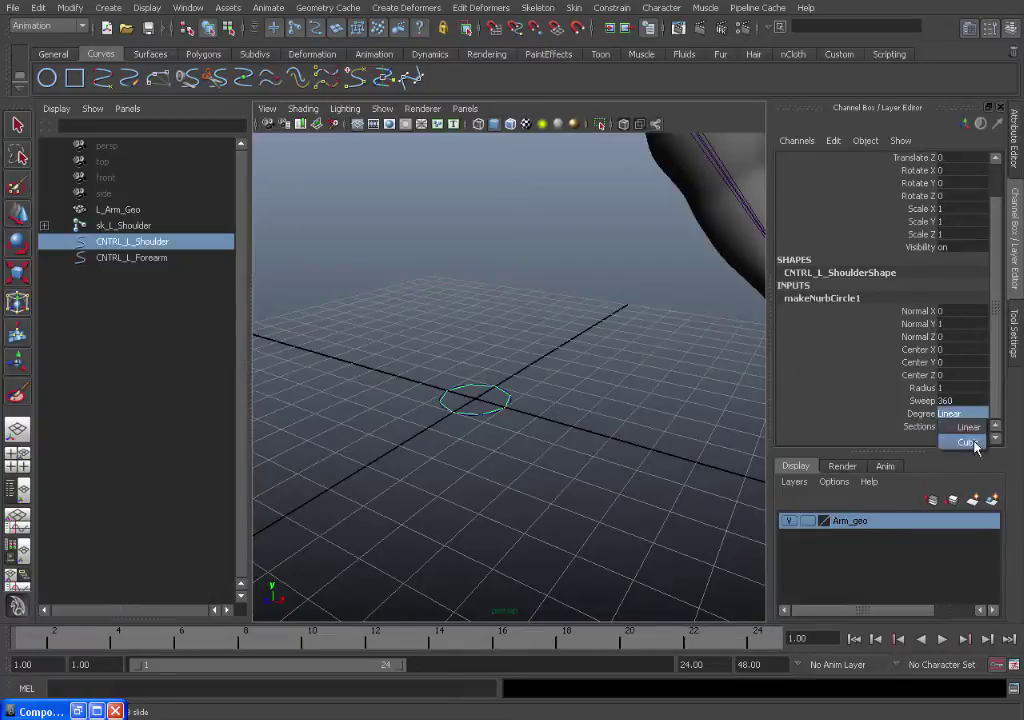
left_click(969, 440)
mouse_move(612, 345)
left_mouse_down("alt")
mouse_move(583, 341)
mouse_move(618, 331)
left_mouse_up("alt")
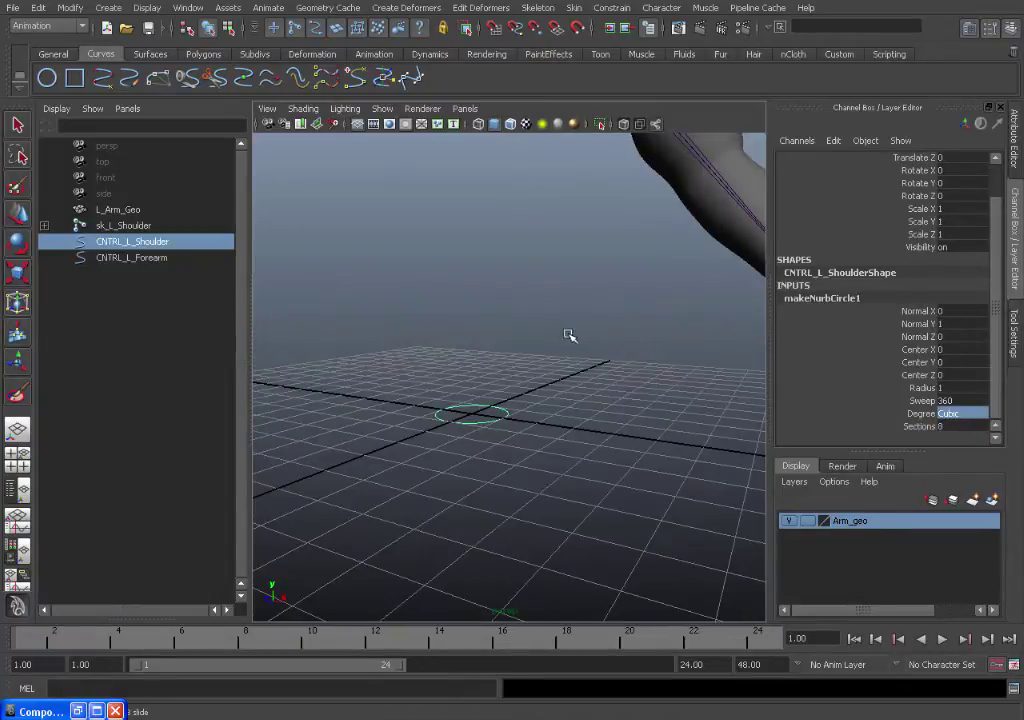
Delete the construction history of the CNTRL_L_Shoulder circle
left_click(168, 243)
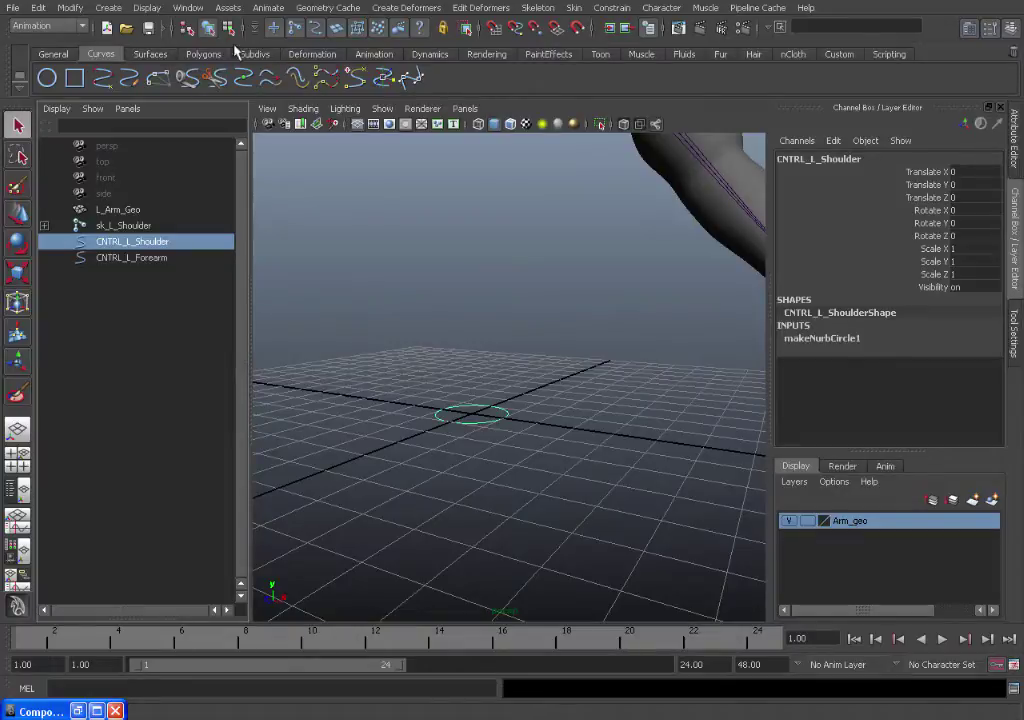
left_click(42, 8)
mouse_move(120, 172)
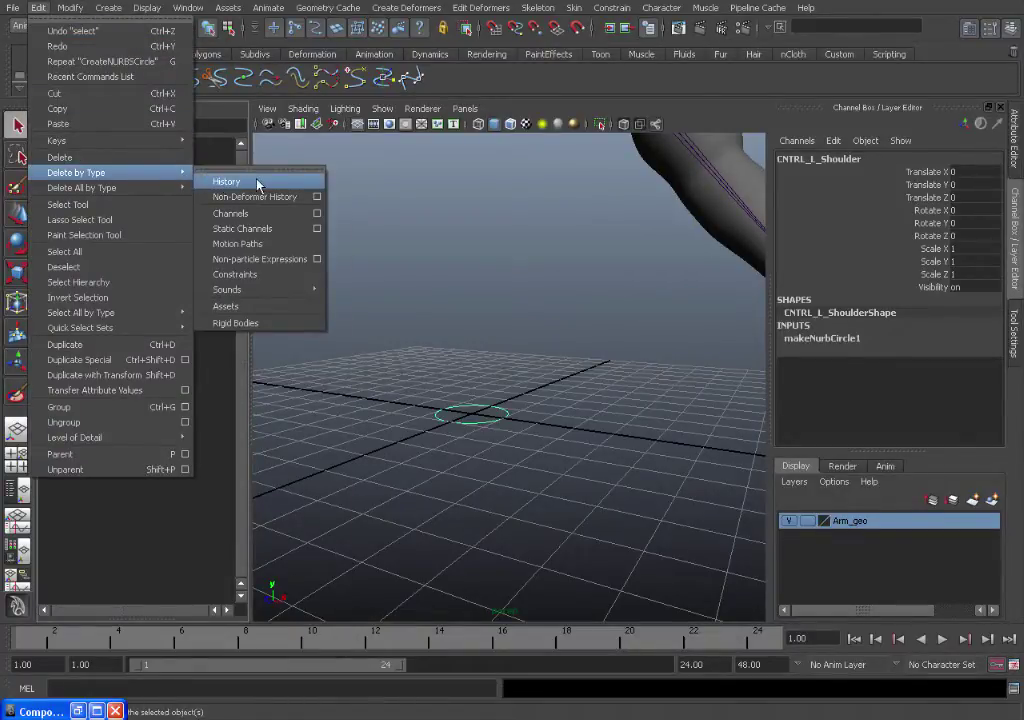
left_click(257, 182)
left_click_drag(494, 290, 510, 377, "alt")
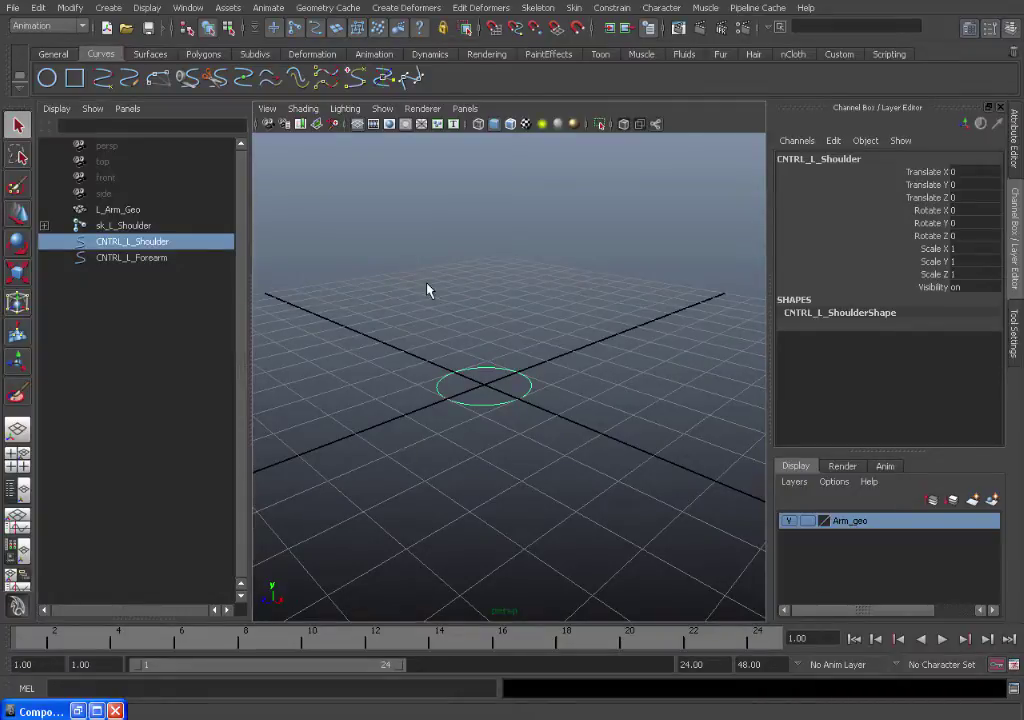
Group the CNTRL_L_Shoulder circle by itself and rename the group CNTRL_L_Shoulder_GRP
key("ctrl+g")
key("w")
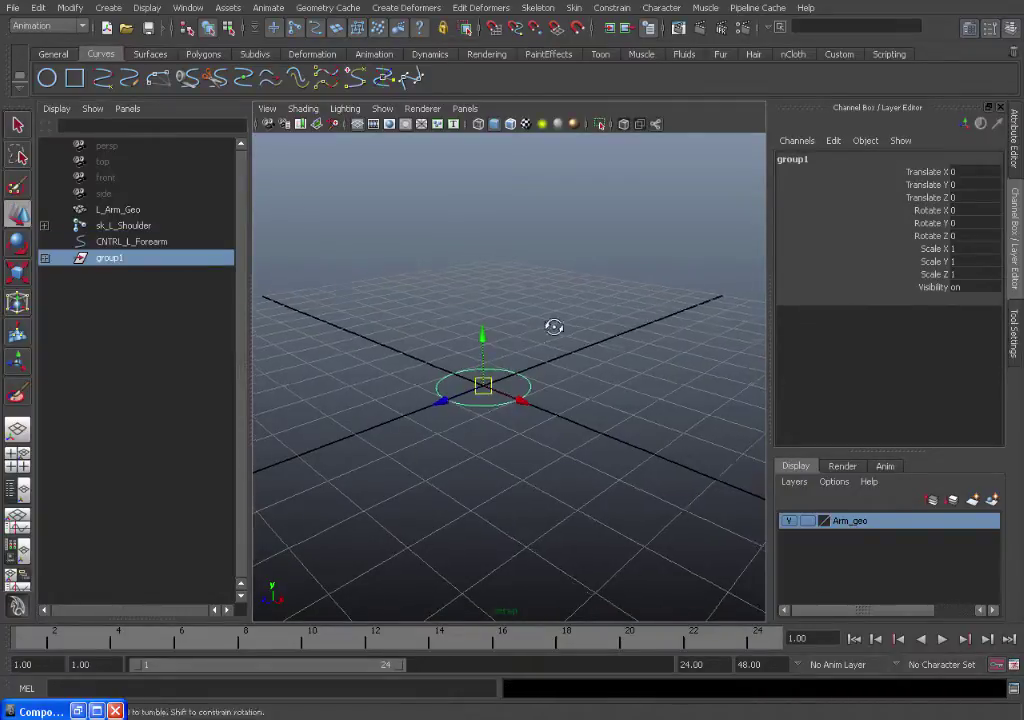
left_click_drag(555, 327, 498, 405, "alt")
key("q")
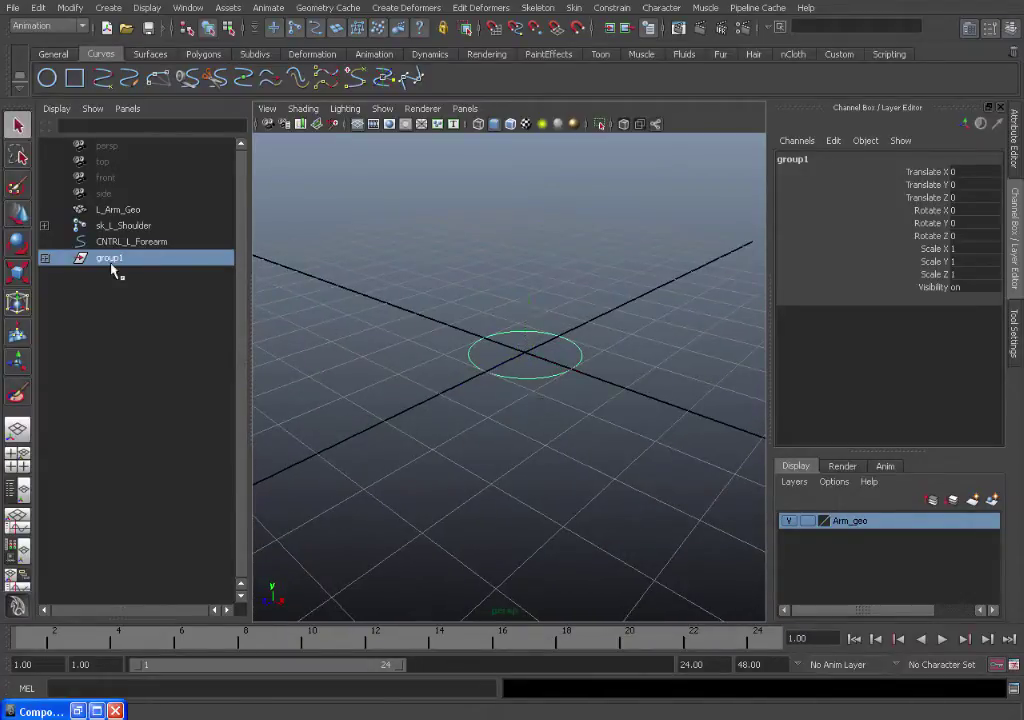
double_click(158, 262)
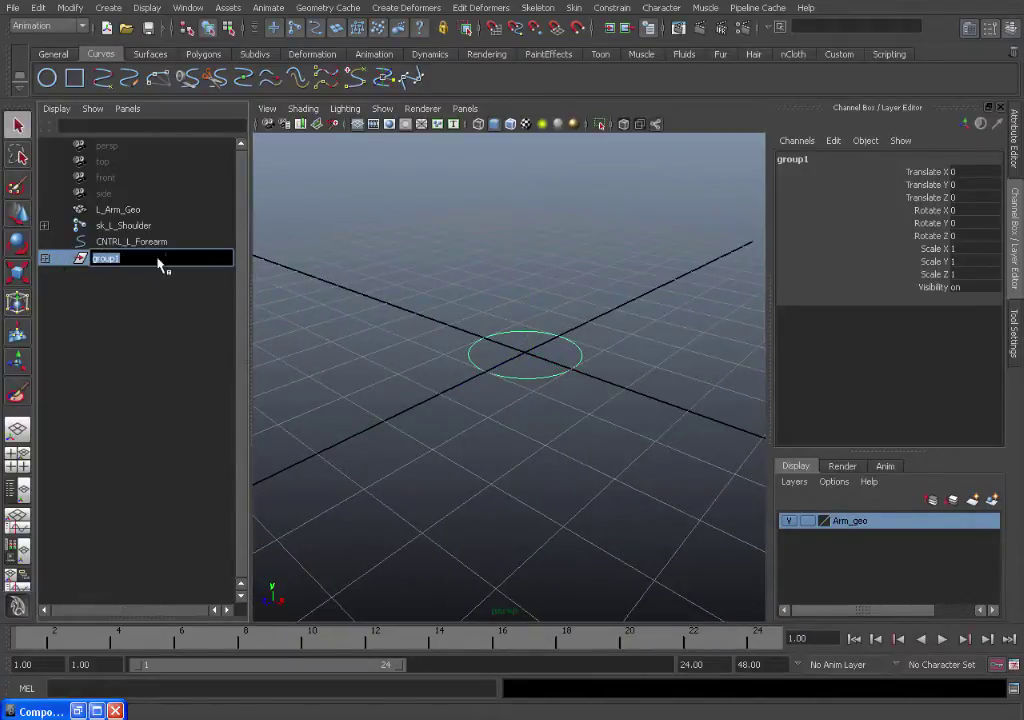
type("CNTRL_L_Shoulder_GRP")
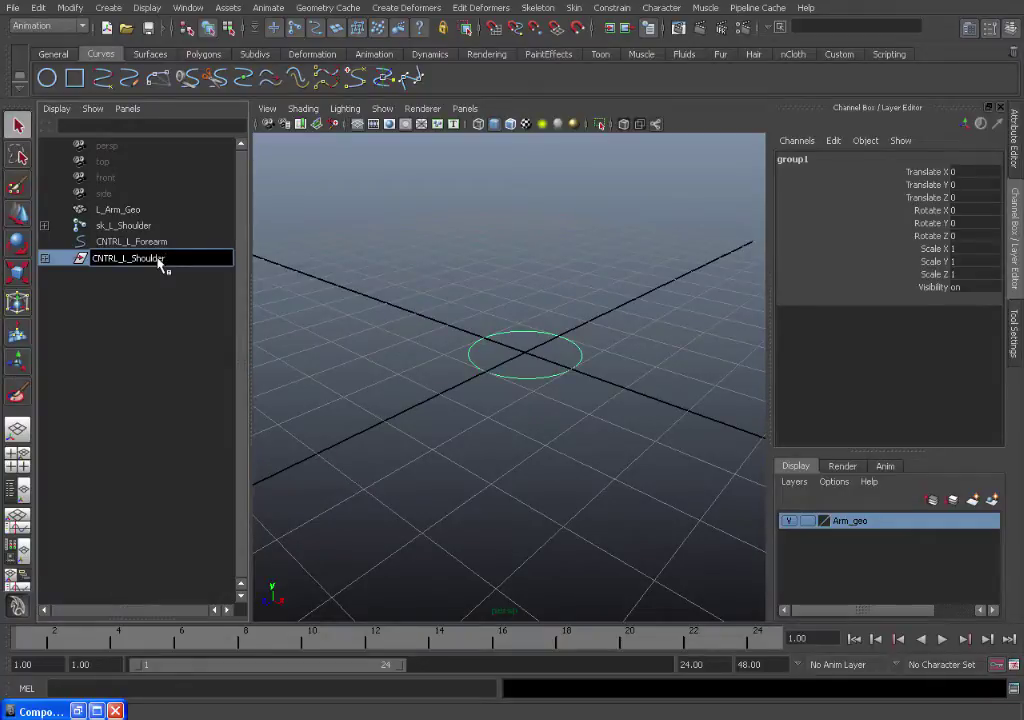
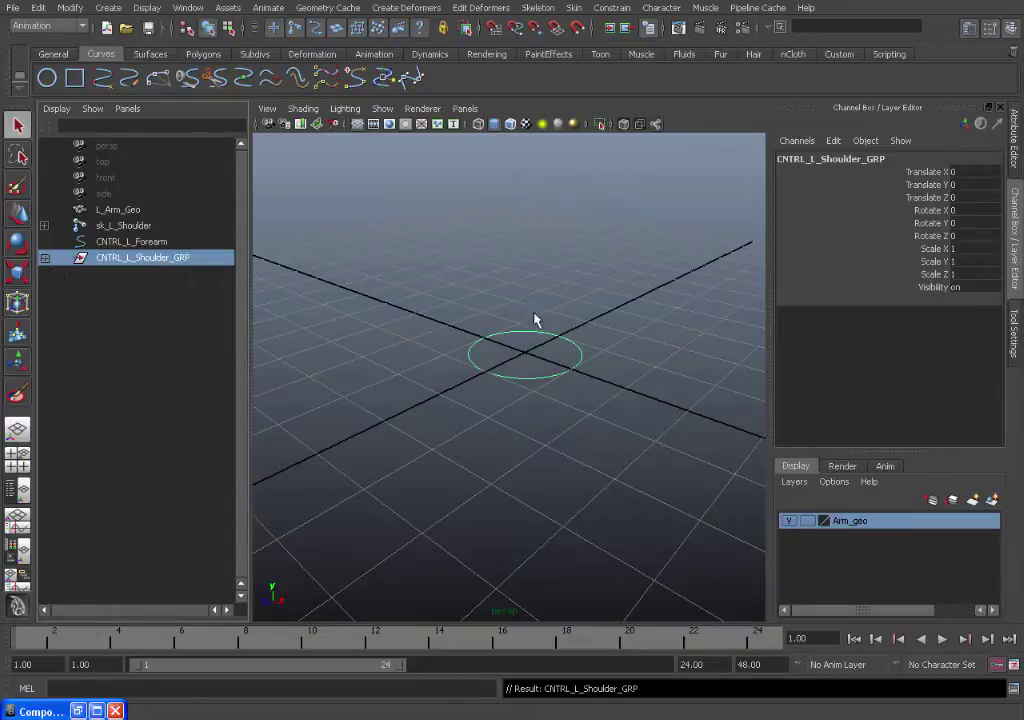
Expand CNTRL_L_Shoulder_GRP and select the overlapping circles in turn to compare the shoulder and forearm controls
left_click_drag(535, 320, 448, 421, "alt")
left_click(444, 425)
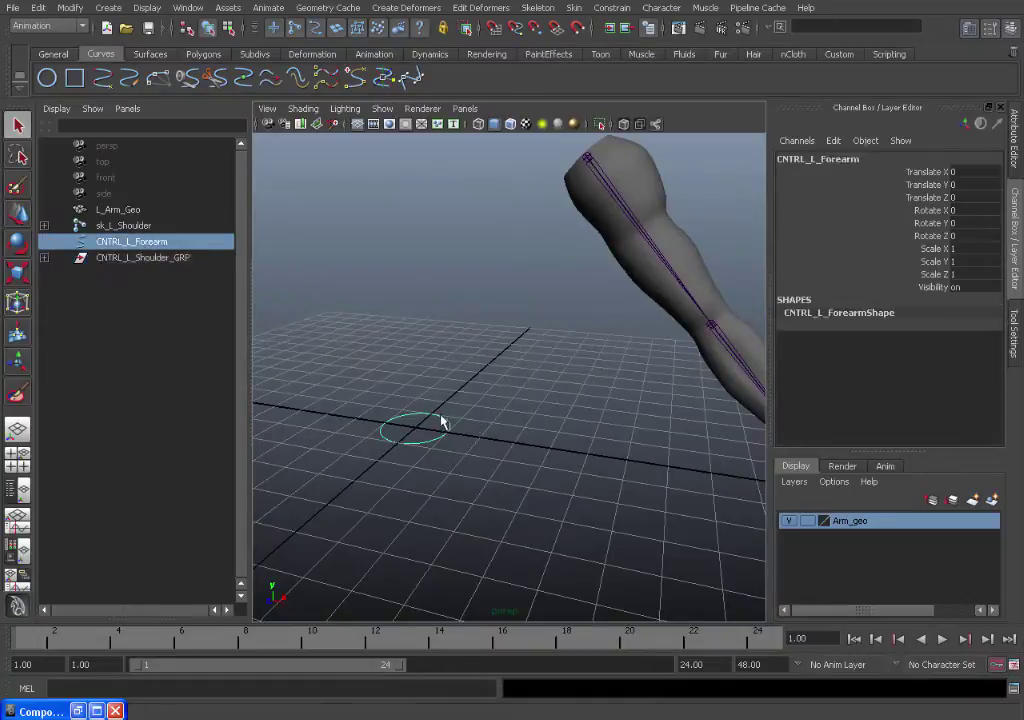
left_click(150, 258)
left_click(44, 258)
left_click(137, 274)
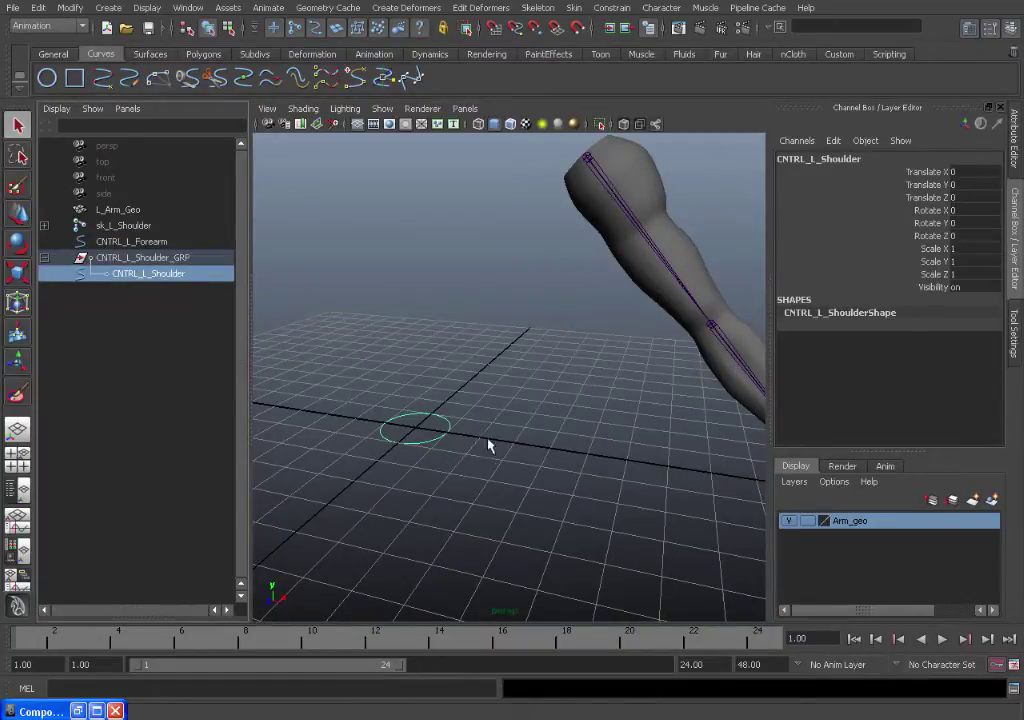
left_click(453, 416)
left_click(446, 426)
left_click(174, 273)
left_click_drag(460, 325, 459, 352, "alt")
Parent the CNTRL_L_Forearm circle under the sk_L_Forearm joint
left_click(170, 242)
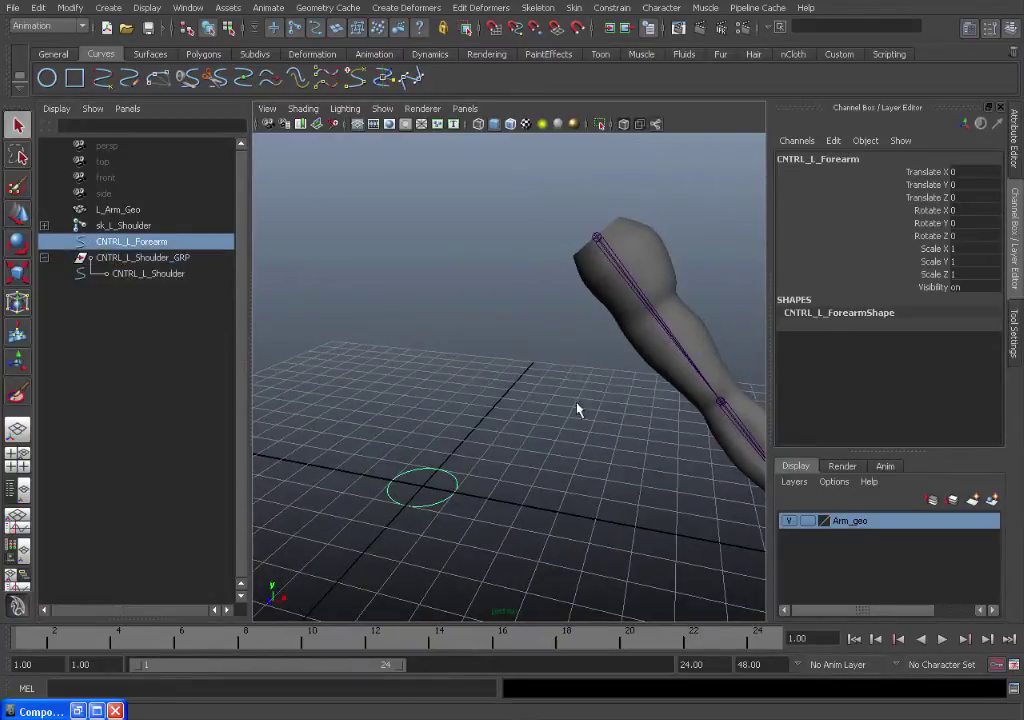
left_click_drag(578, 411, 641, 306, "alt")
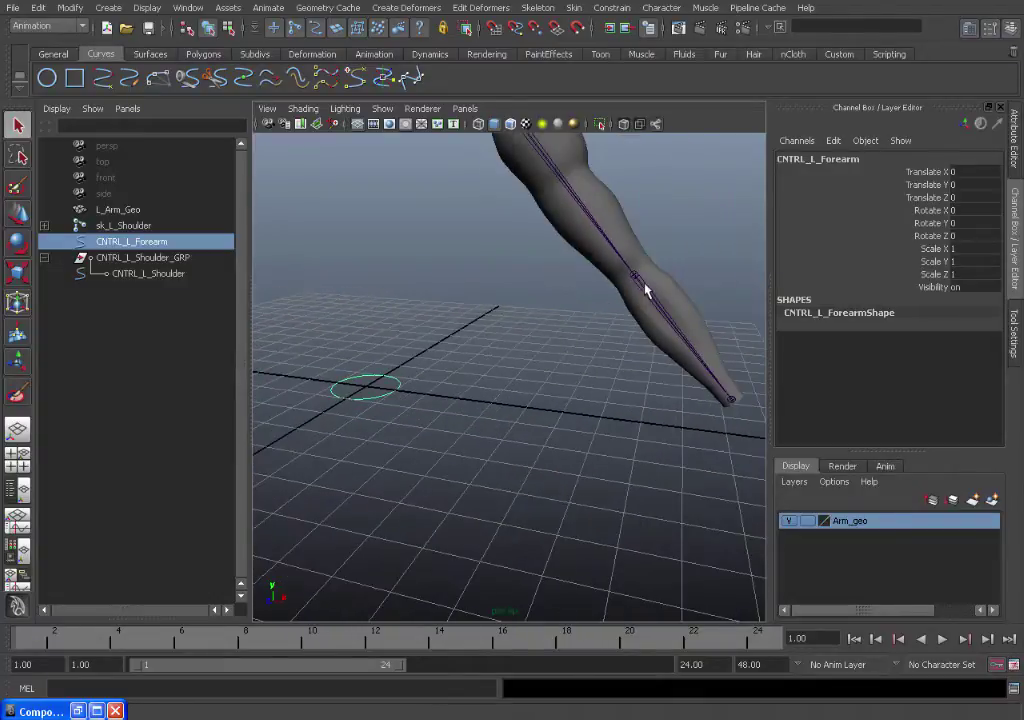
left_click(643, 290, "shift")
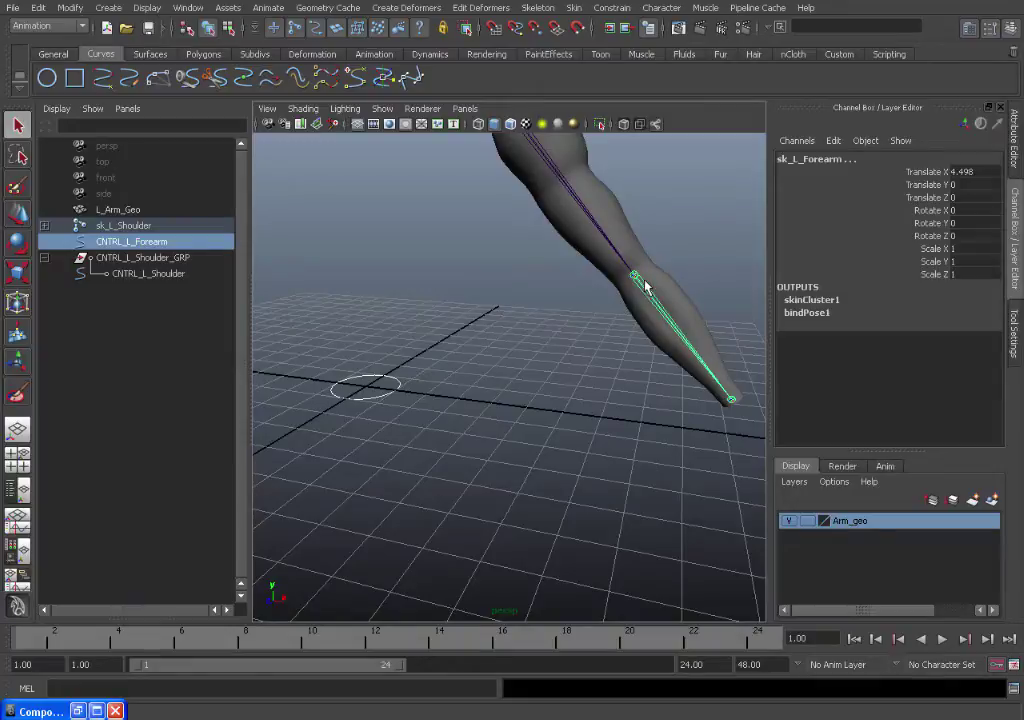
key("p")
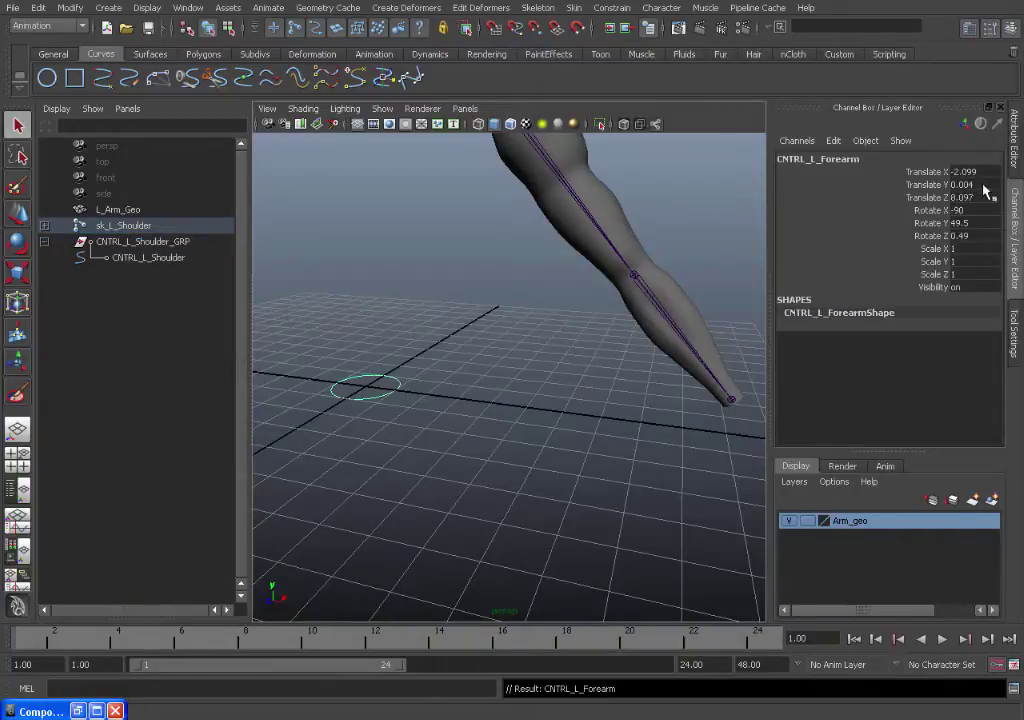
Set all translate and rotate channels of CNTRL_L_Forearm to 0 to snap it onto the elbow joint, and show its rotation handles
left_click_drag(983, 176, 976, 238)
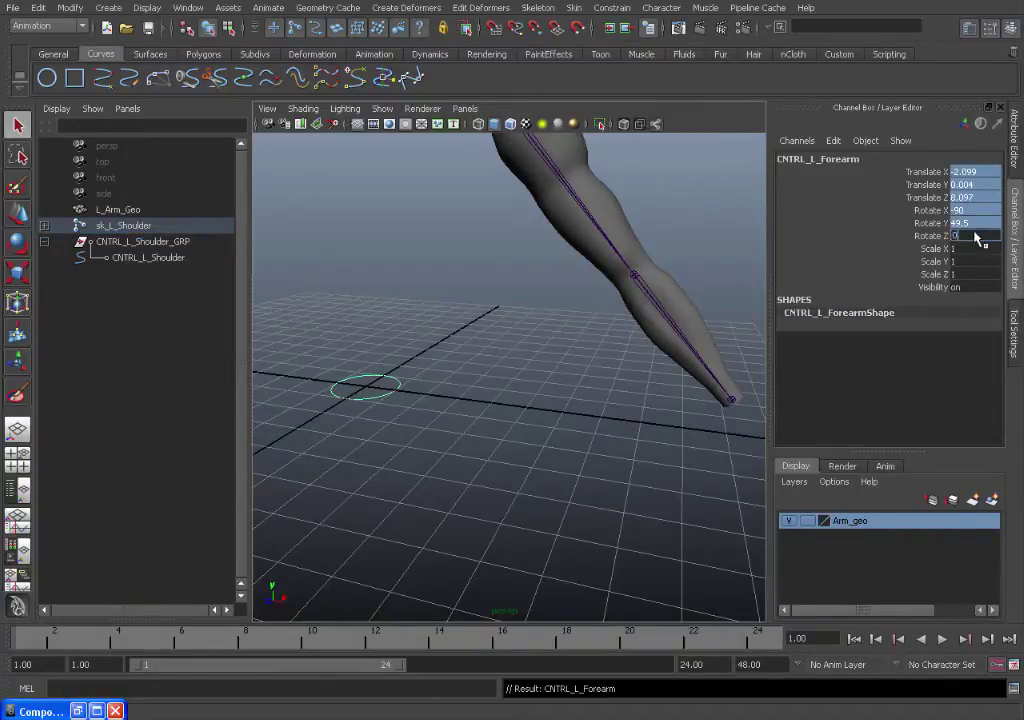
key("Return")
mouse_move(565, 424)
left_mouse_down("alt")
mouse_move(553, 407)
mouse_move(475, 405)
mouse_move(555, 405)
left_mouse_up("alt")
key("e")
right_click_drag(555, 405, 622, 386, "alt")
middle_click_drag(567, 334, 592, 414, "alt")
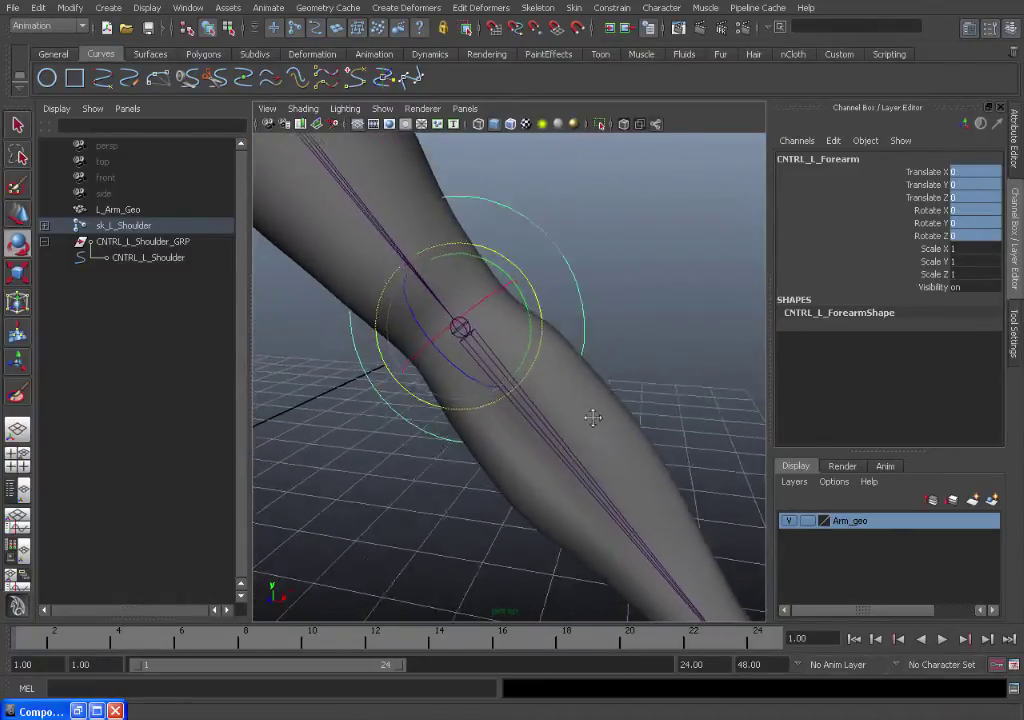
right_click_drag(592, 414, 553, 420, "alt")
Compare the orientation of the sk_L_Forearm joint and its control circle, and unparent CNTRL_L_Forearm from the joint
left_click(552, 419)
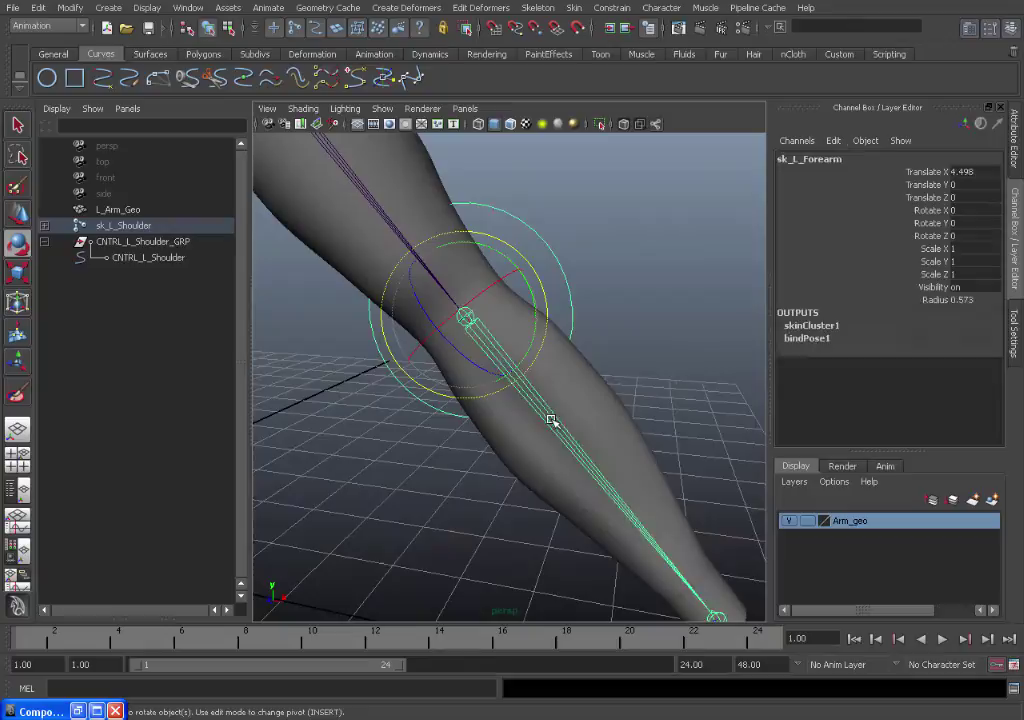
left_click(567, 271)
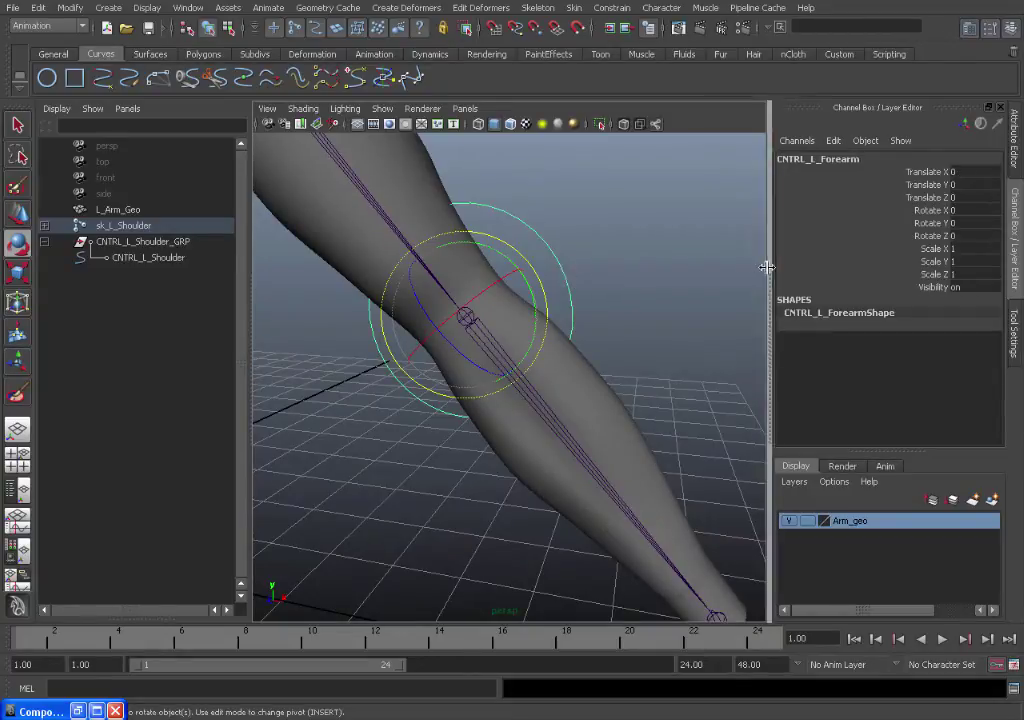
left_click_drag(667, 247, 633, 279, "alt")
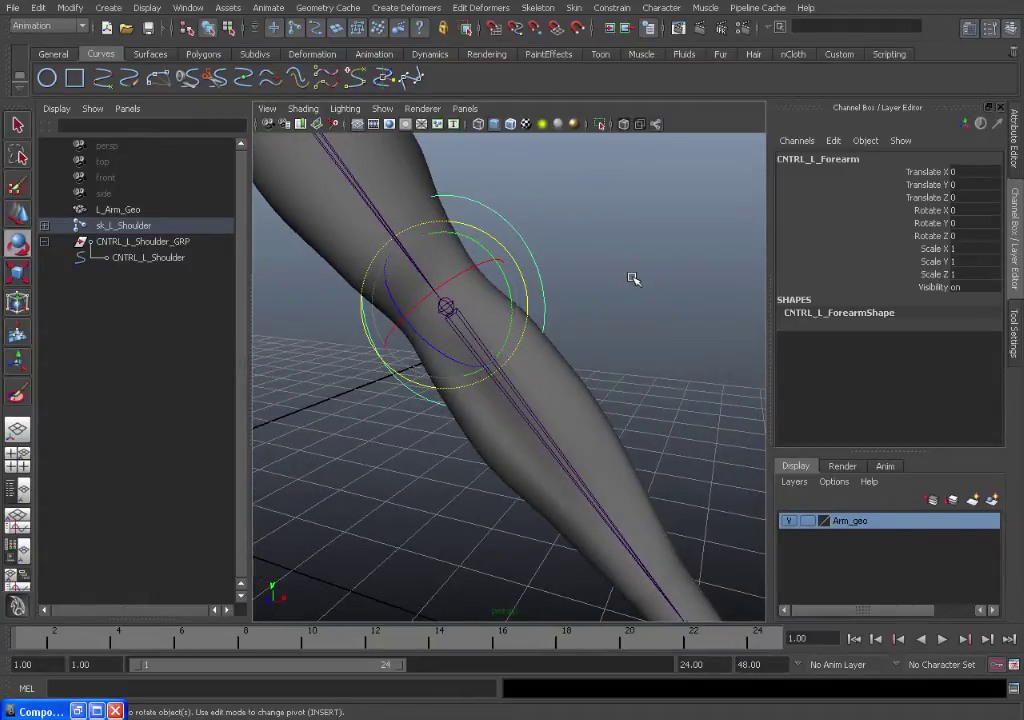
key("shift+p")
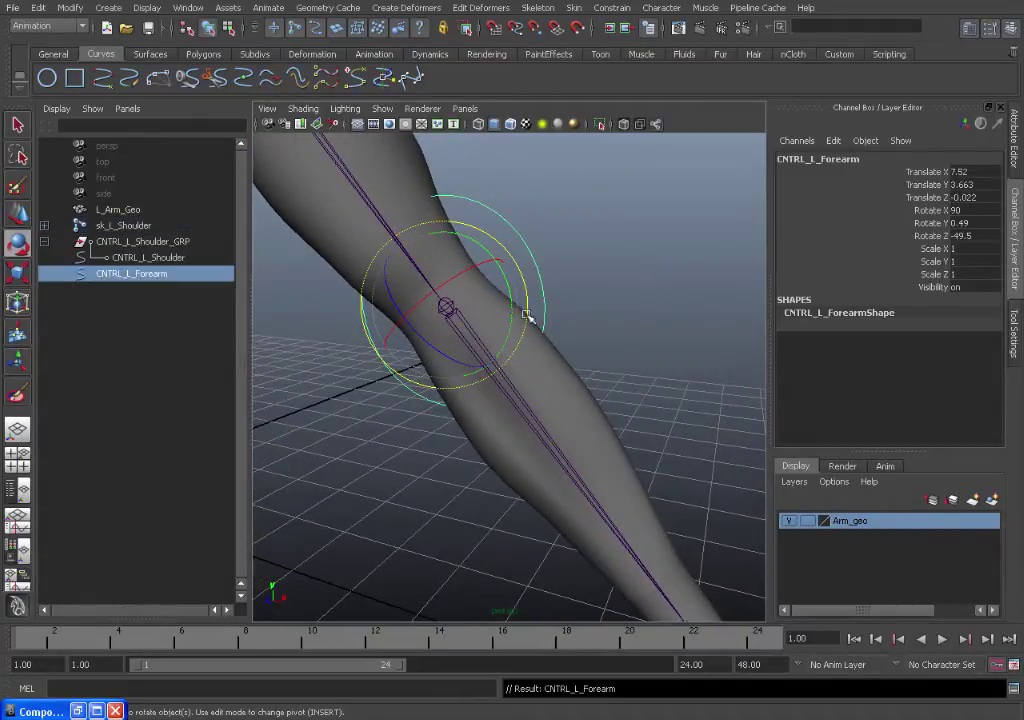
Try freezing the transformations of CNTRL_L_Forearm, inspect its move axes at the elbow and undo the freeze
scroll(494, 353, "down", 3)
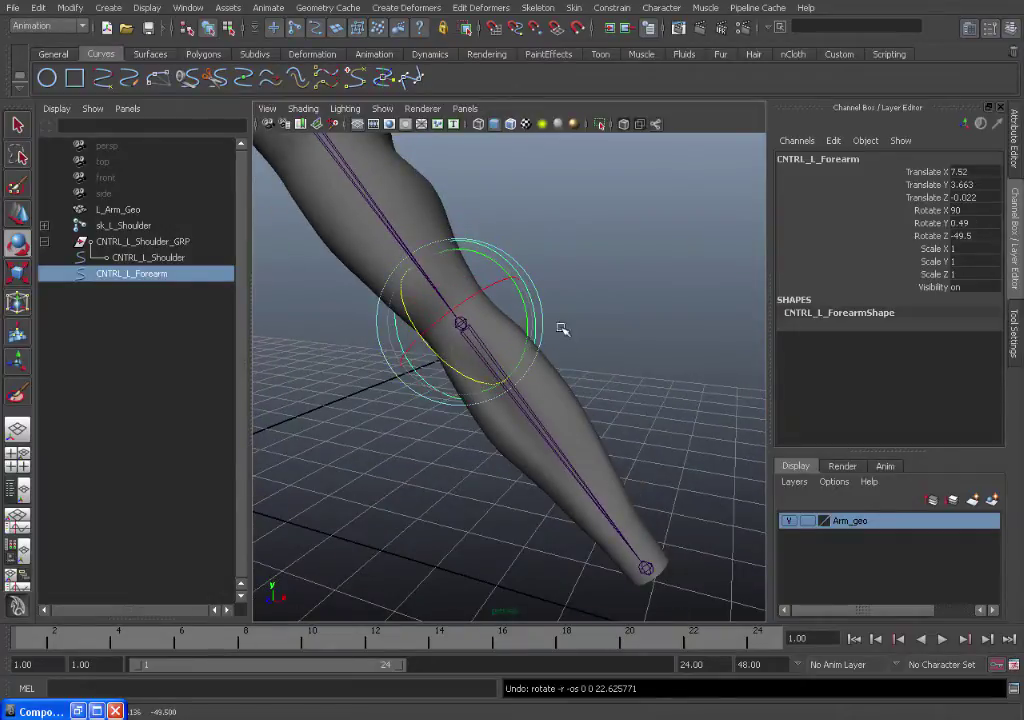
scroll(631, 295, "up", 4)
left_click(62, 9)
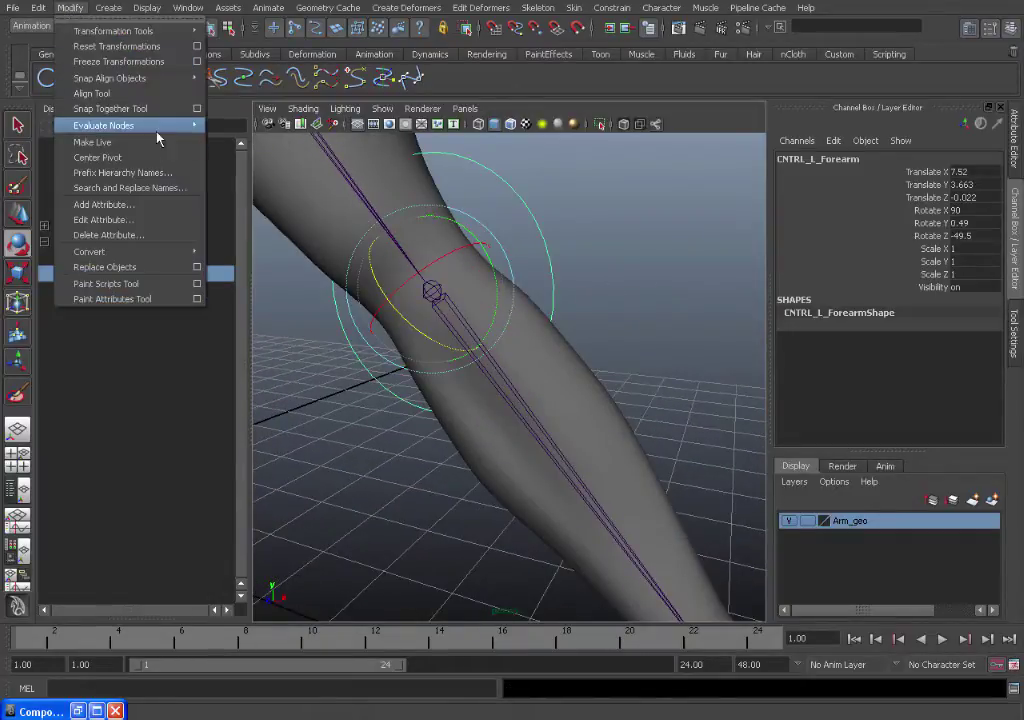
left_click(179, 64)
left_click_drag(425, 281, 466, 297, "alt")
key("w")
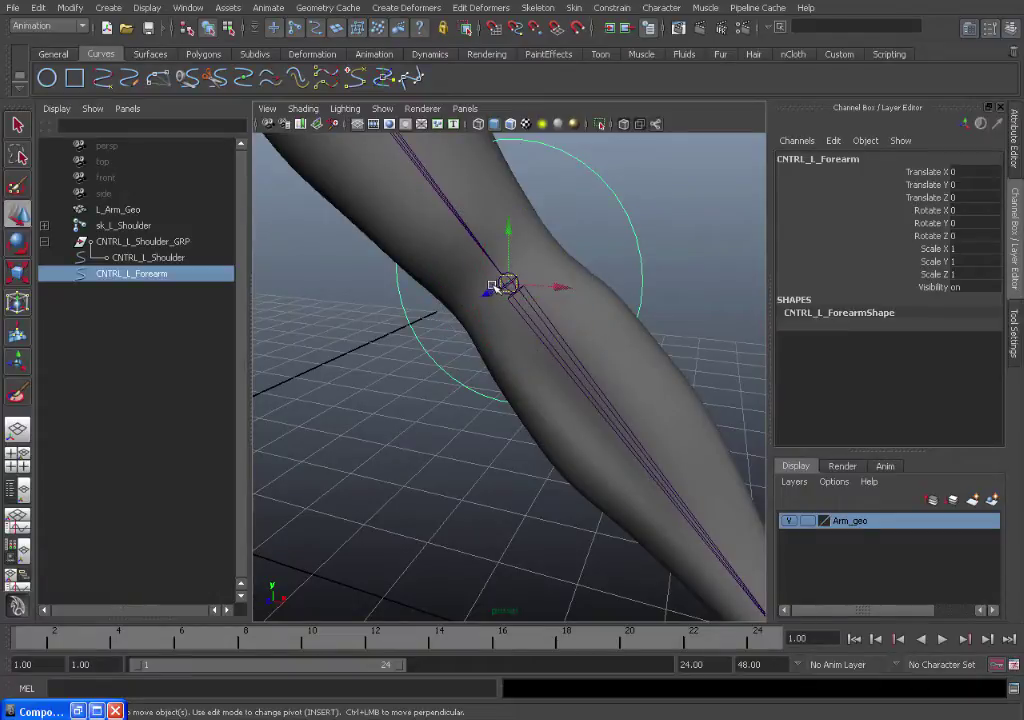
mouse_move(285, 605)
left_mouse_down("alt")
mouse_move(311, 558)
mouse_move(275, 600)
left_mouse_up("alt")
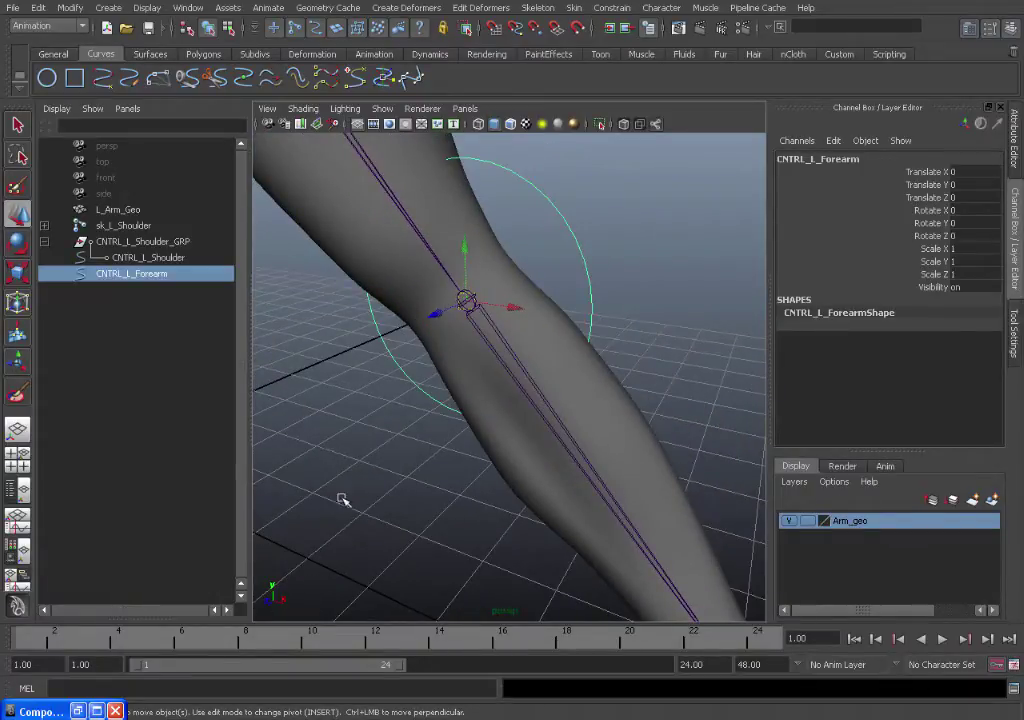
left_click_drag(341, 498, 483, 455, "alt")
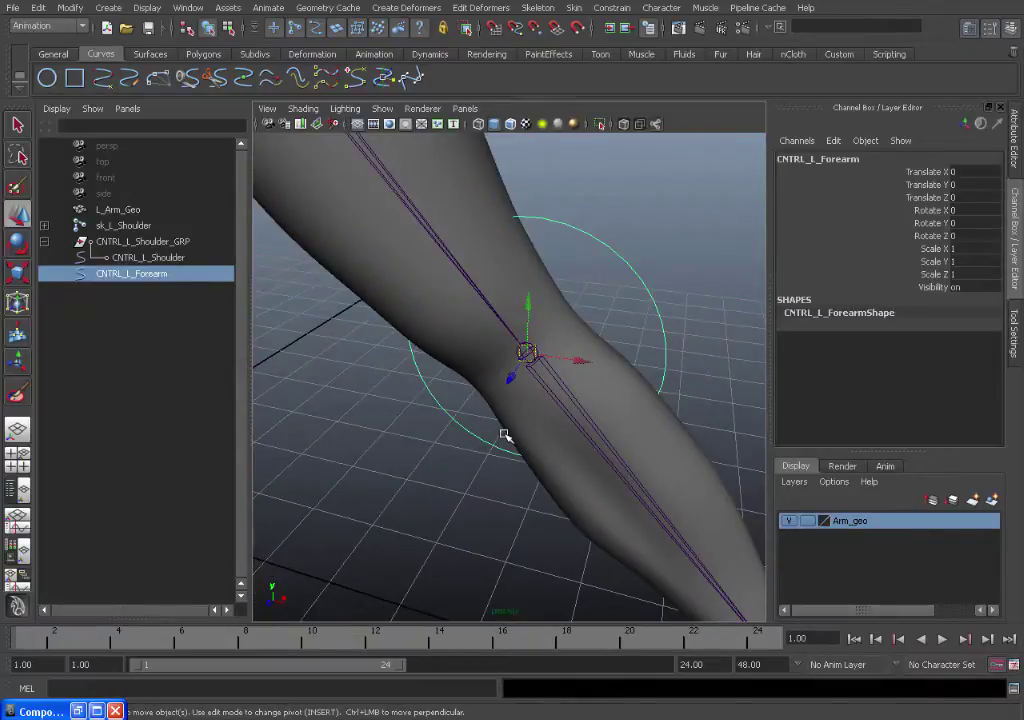
key("ctrl+z")
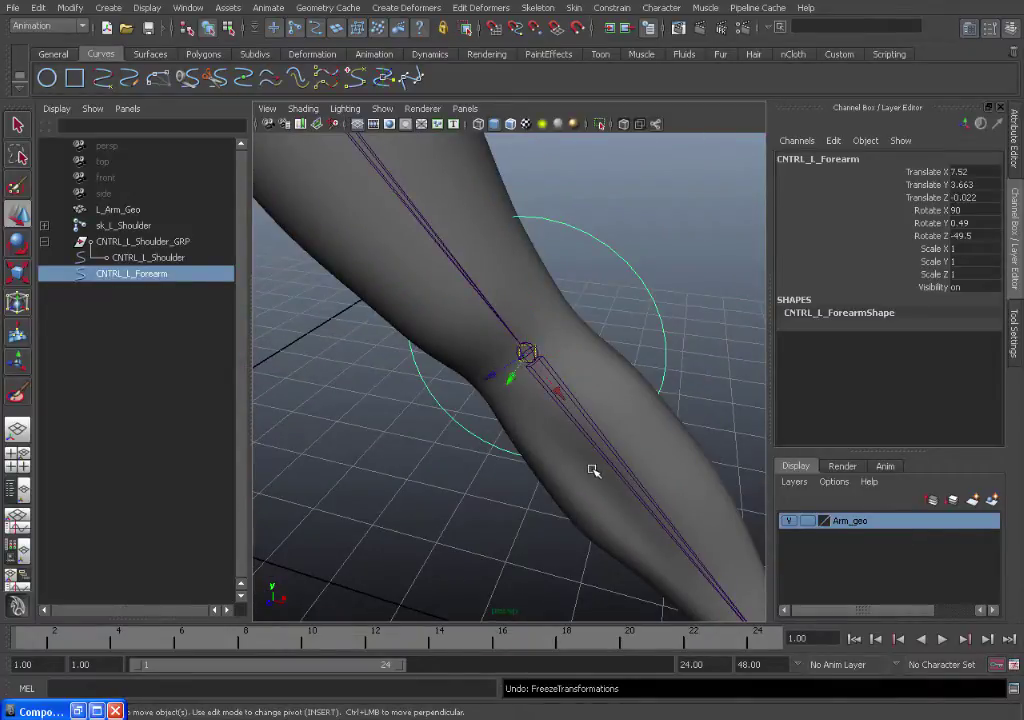
Undo the unparenting of CNTRL_L_Forearm and select the circle at the elbow to check its channels
right_click_drag(593, 470, 626, 432, "alt")
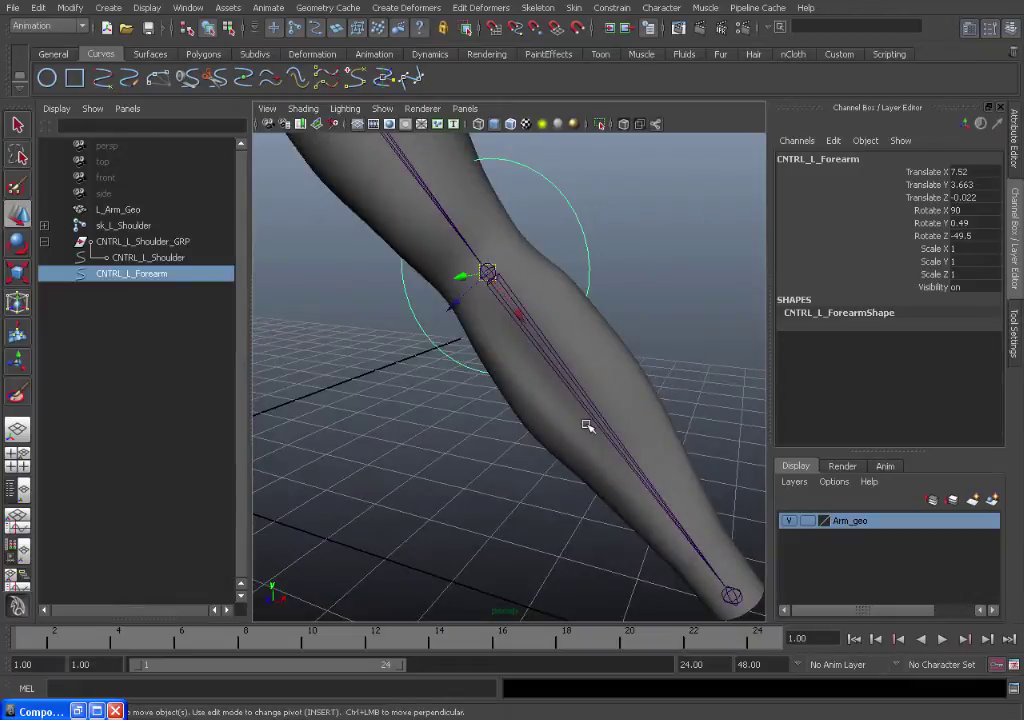
key("ctrl+z")
right_click_drag(543, 358, 555, 352, "alt")
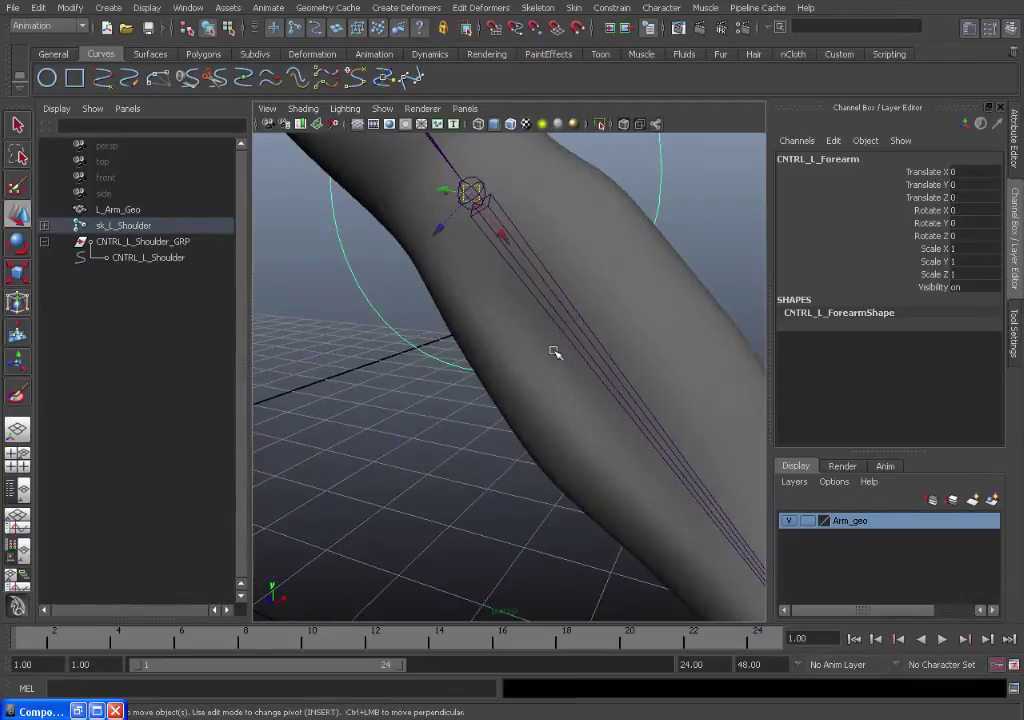
right_click_drag(619, 319, 549, 272, "alt")
left_click(576, 222)
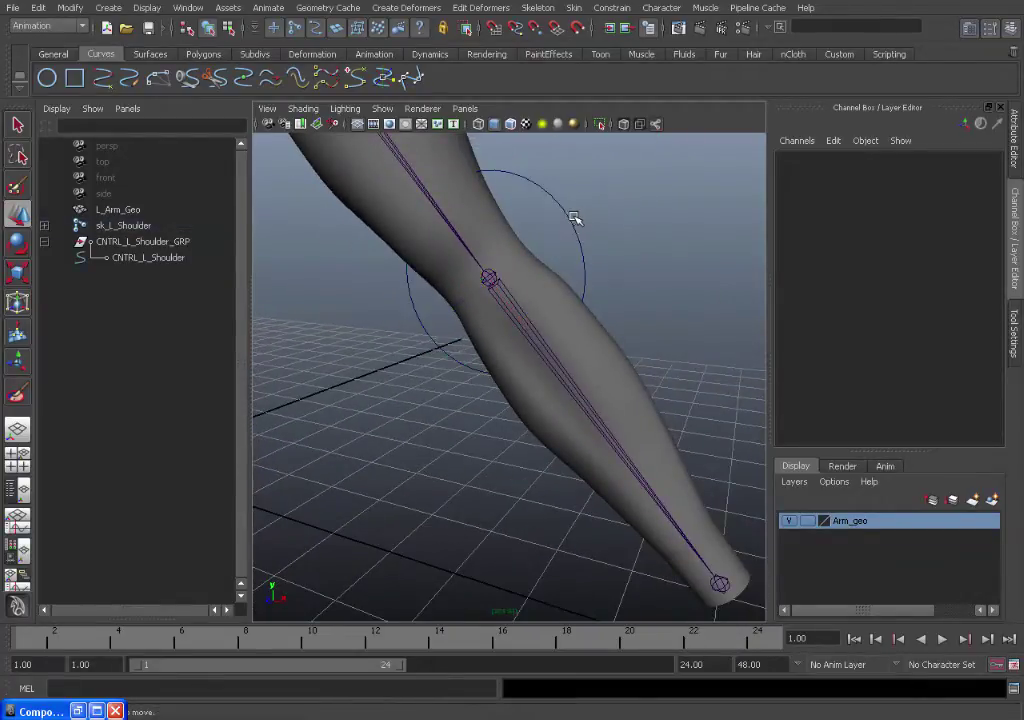
left_click(570, 218)
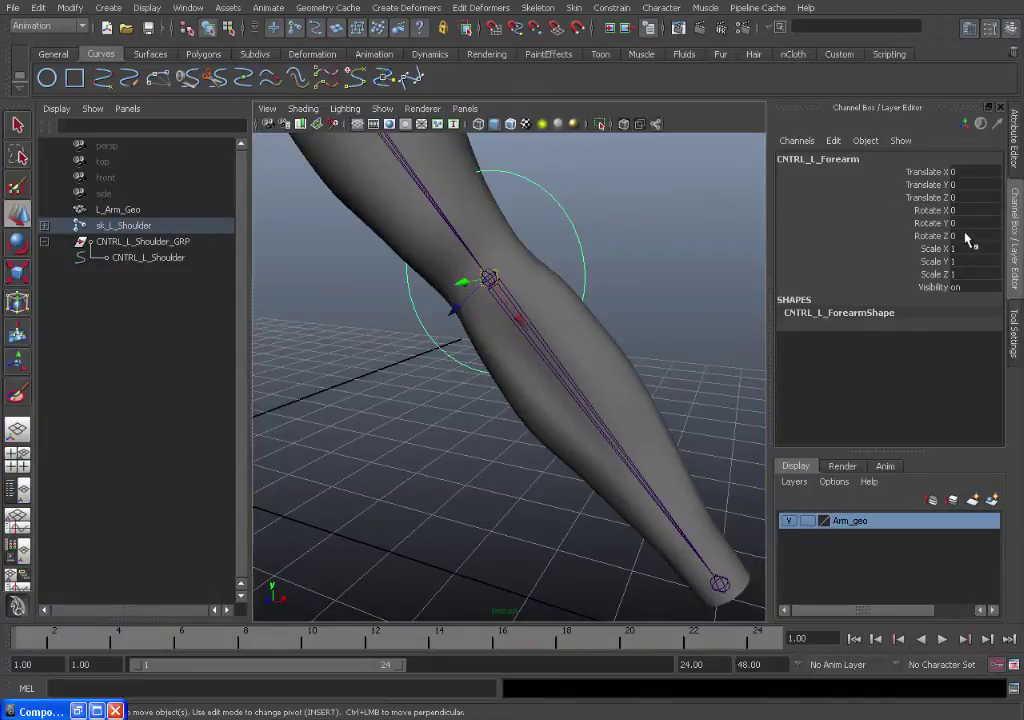
Unparent CNTRL_L_Forearm from the joint and reset its translate and rotate channels to 0, returning it to the origin
right_click_drag(647, 318, 459, 260, "alt")
middle_click_drag(398, 422, 475, 389, "alt")
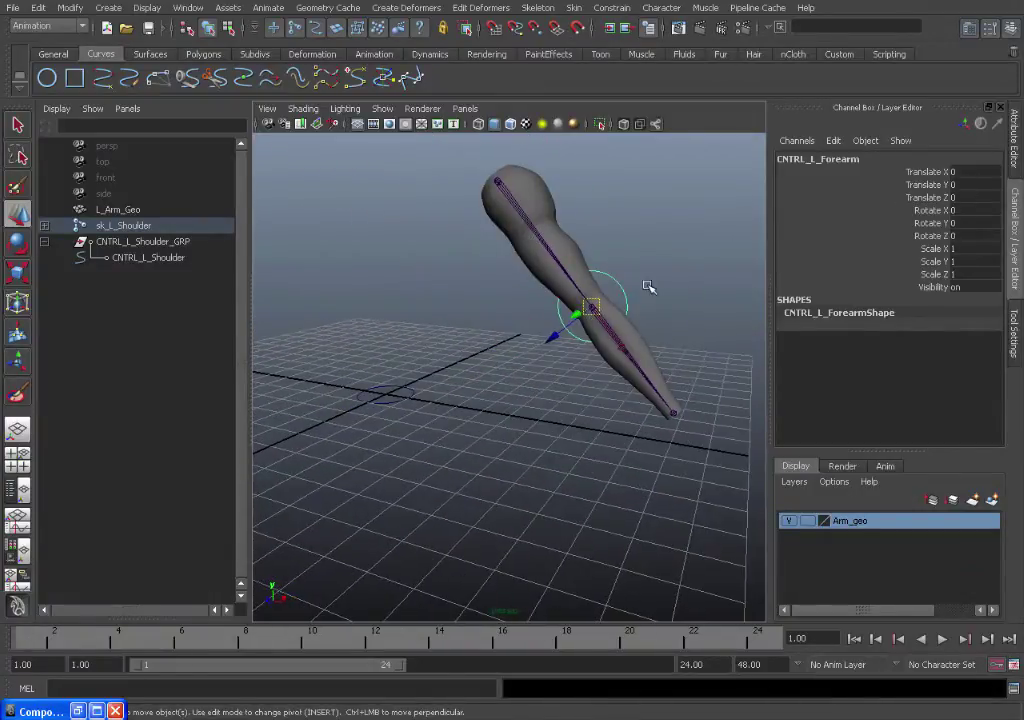
key("ctrl+z")
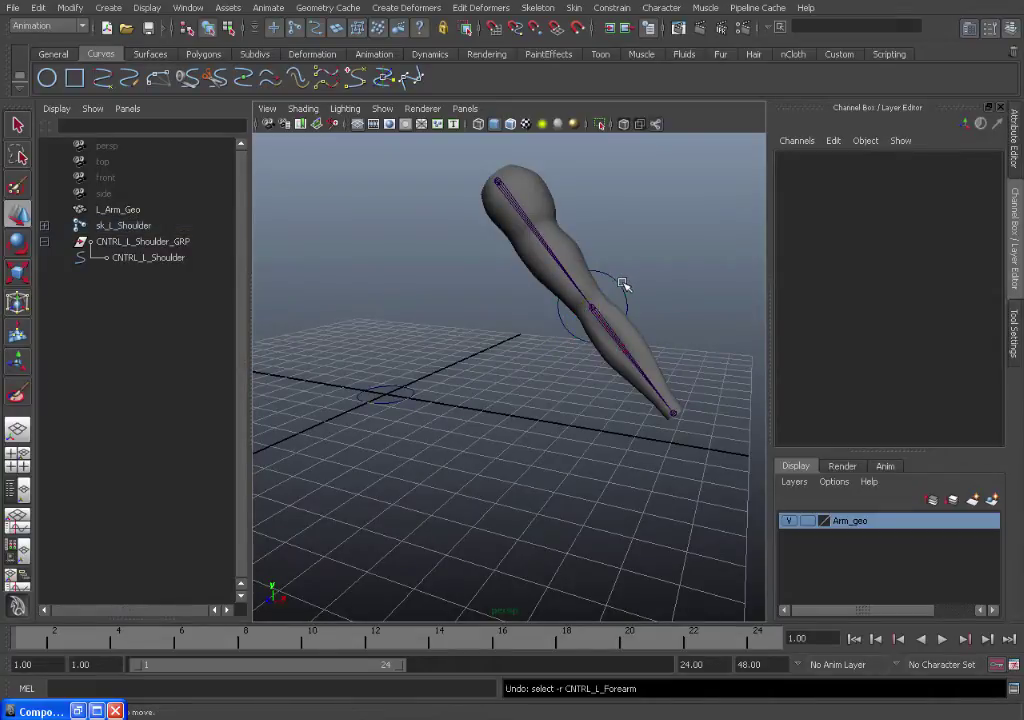
left_click(622, 283)
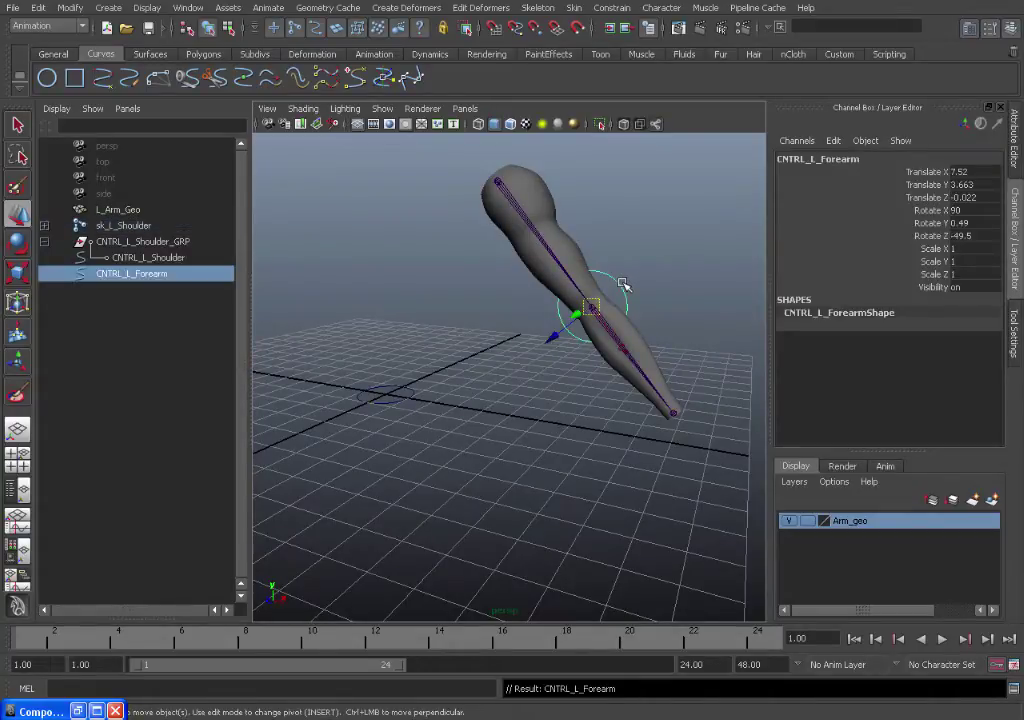
left_click_drag(985, 172, 982, 238)
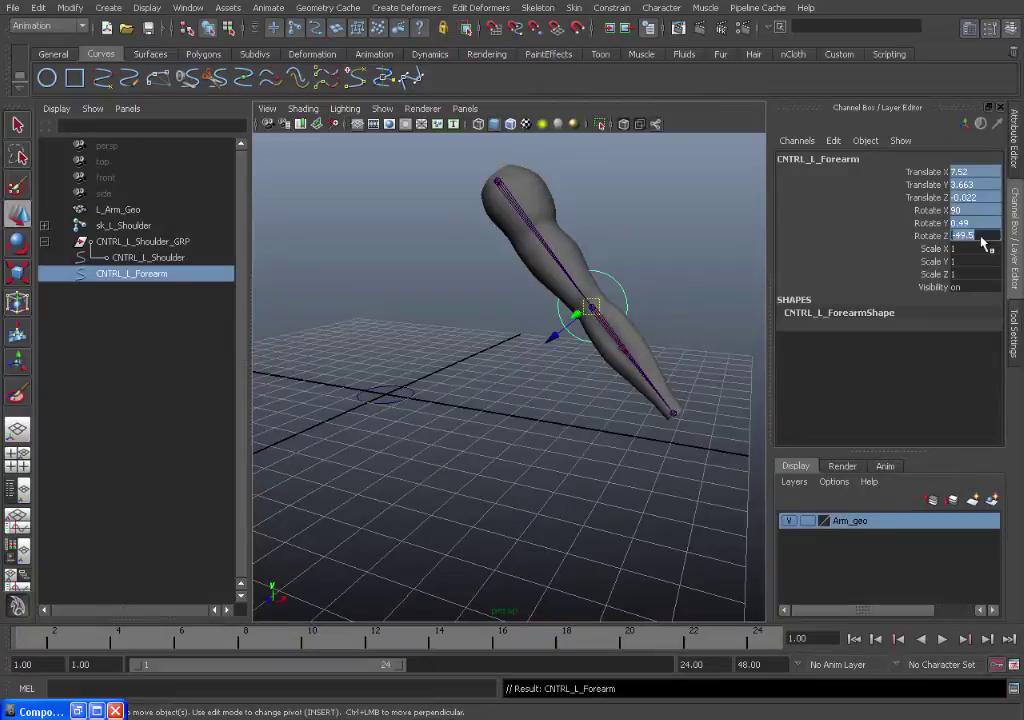
key("Return")
left_click(460, 320)
right_click_drag(460, 320, 509, 338, "alt")
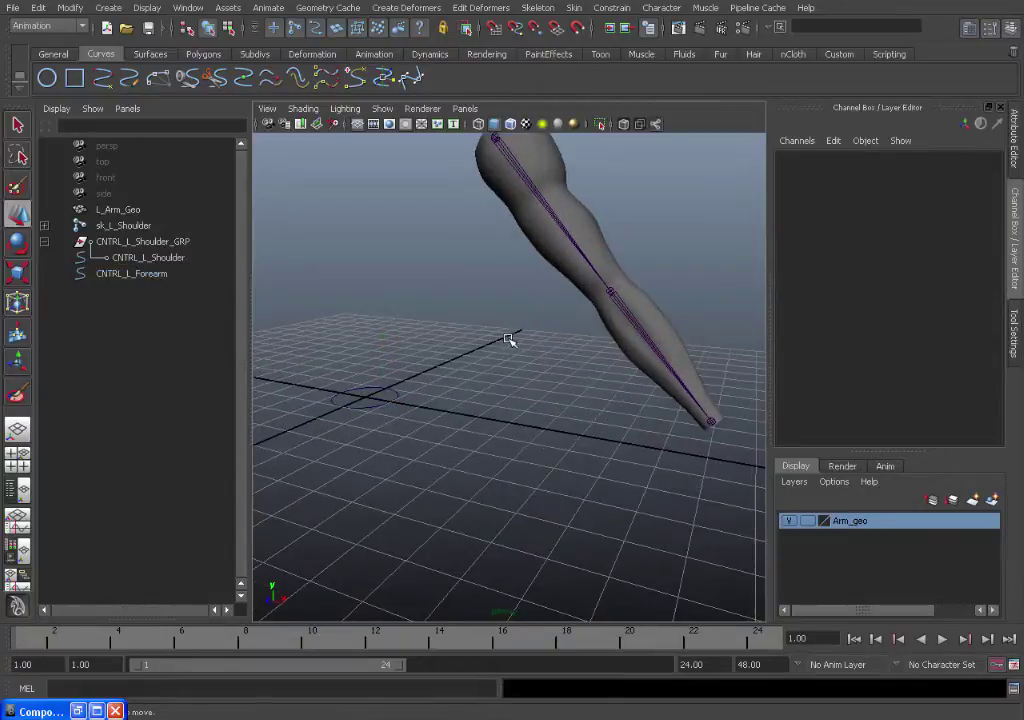
Parent the CNTRL_L_Shoulder_GRP group under the sk_L_Shoulder joint
left_click(45, 243)
middle_click_drag(372, 303, 411, 358, "alt")
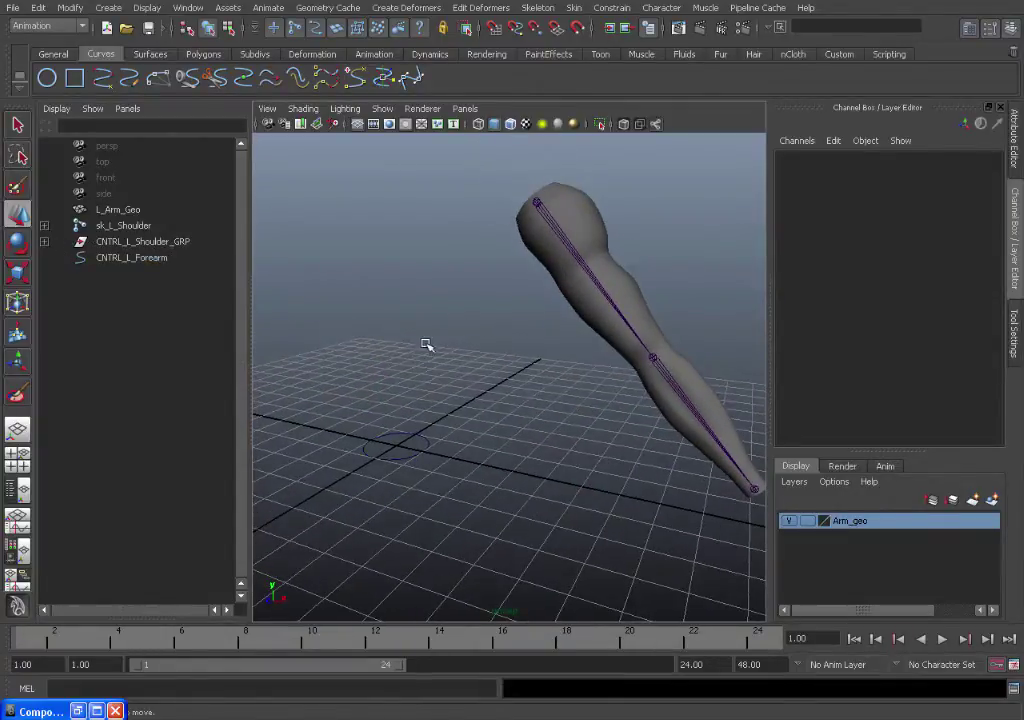
left_click(190, 247)
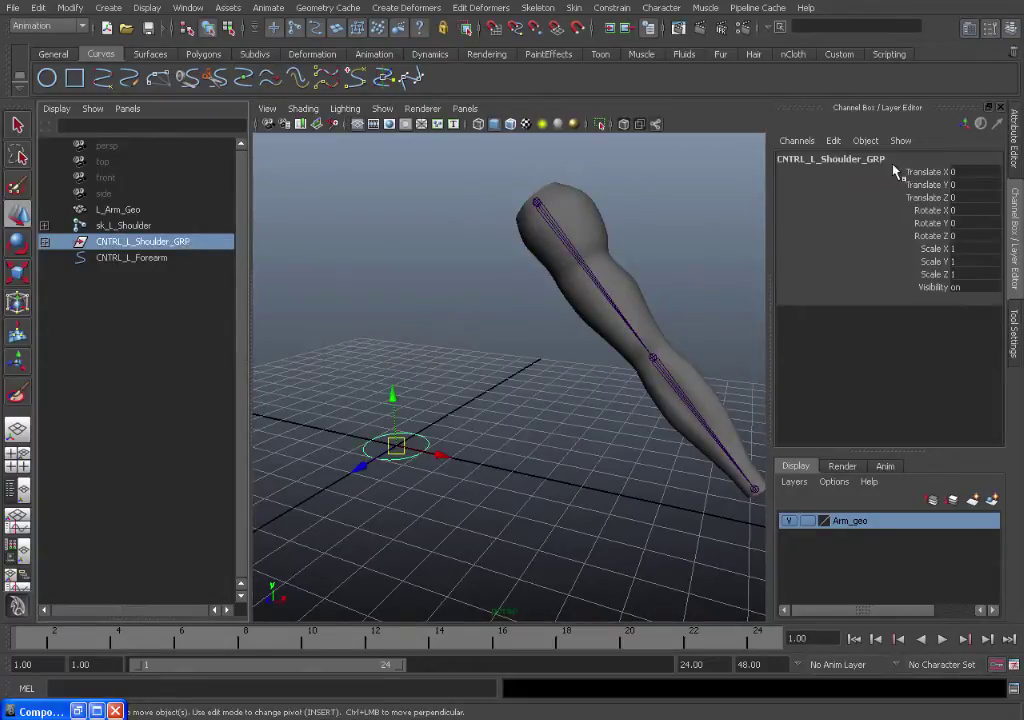
key("q")
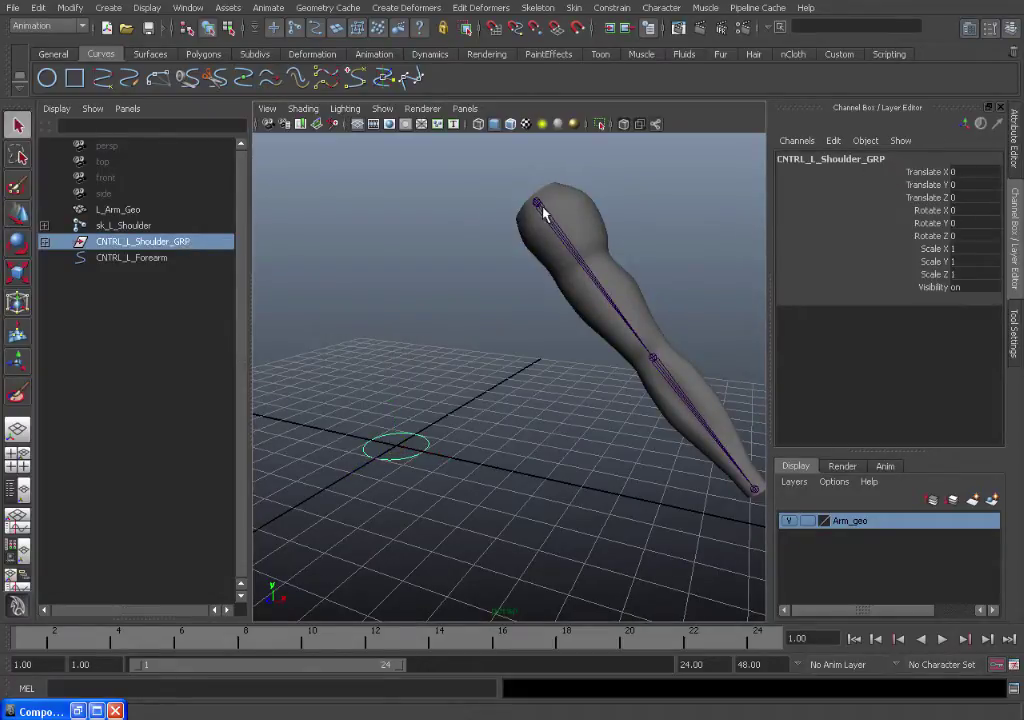
left_click(537, 206, "shift")
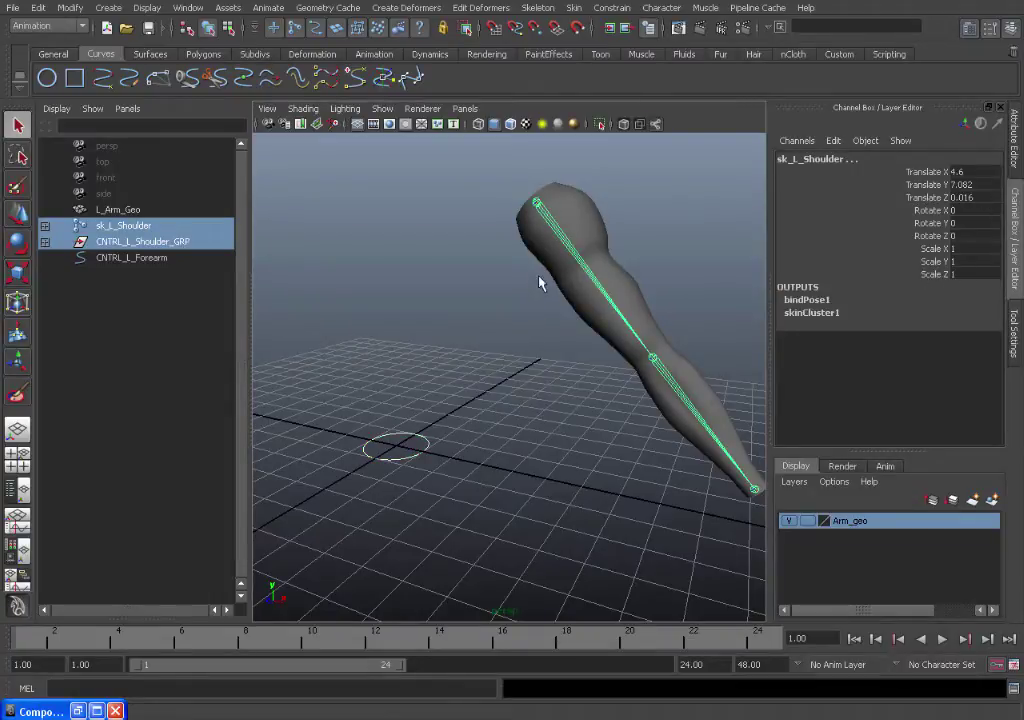
key("p")
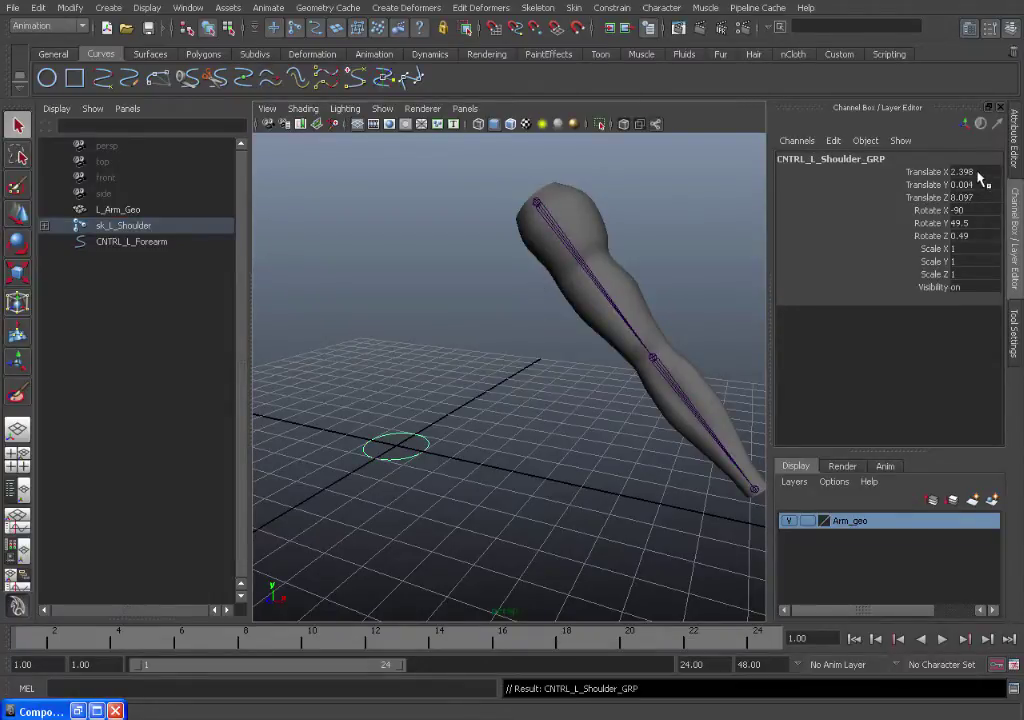
Set all translate and rotate channels of CNTRL_L_Shoulder_GRP to 0 to snap it onto the shoulder joint
left_click_drag(983, 179, 977, 235)
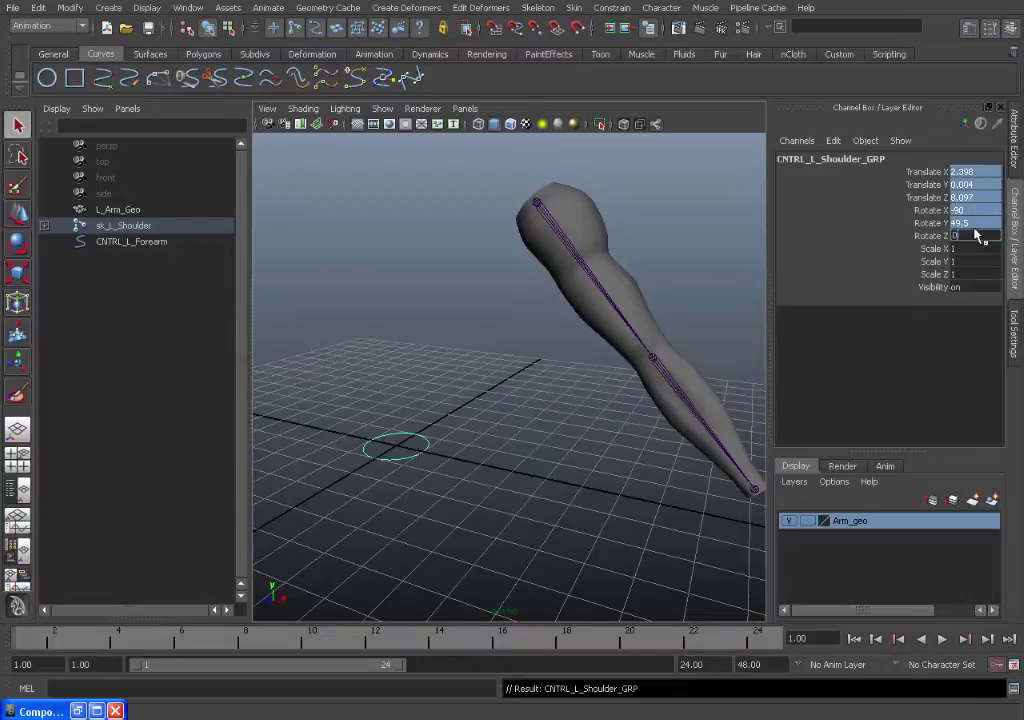
key("Return")
left_click_drag(677, 241, 580, 359, "alt")
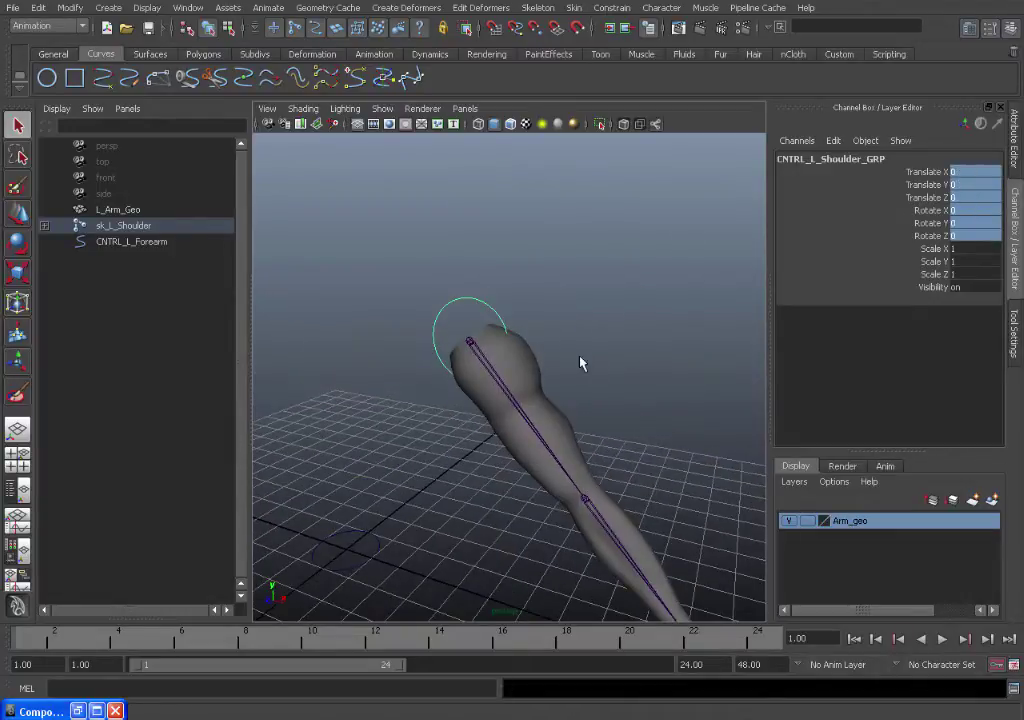
right_click_drag(580, 359, 573, 320, "alt")
right_click_drag(633, 289, 581, 287, "alt")
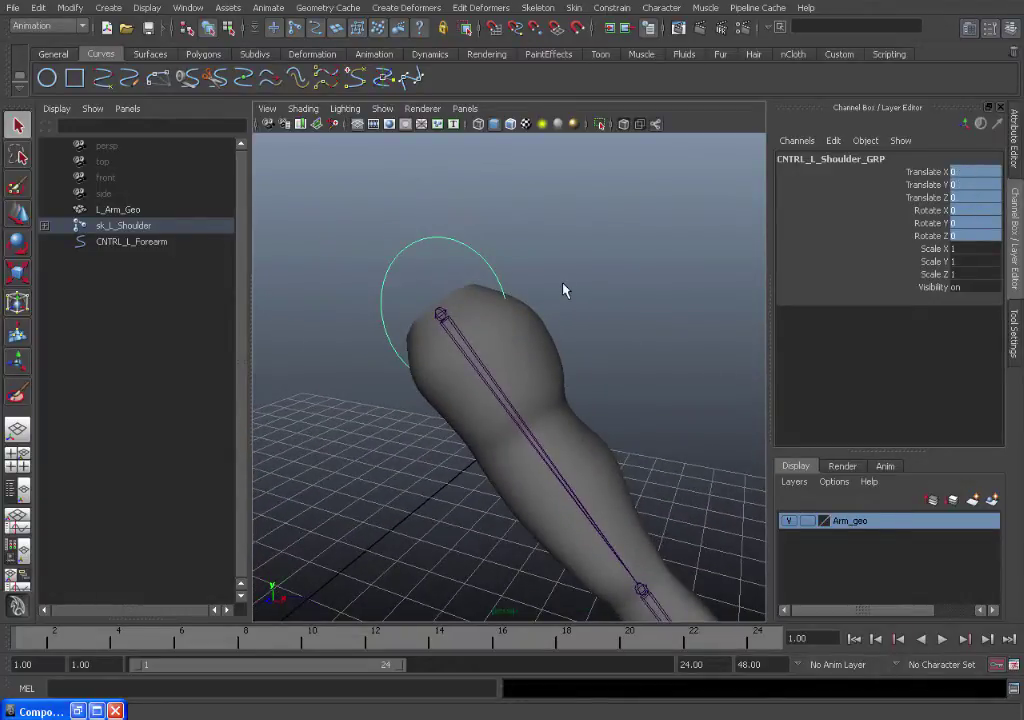
Unparent CNTRL_L_Shoulder_GRP from the shoulder joint and switch to the Rotate tool
key("shift+p")
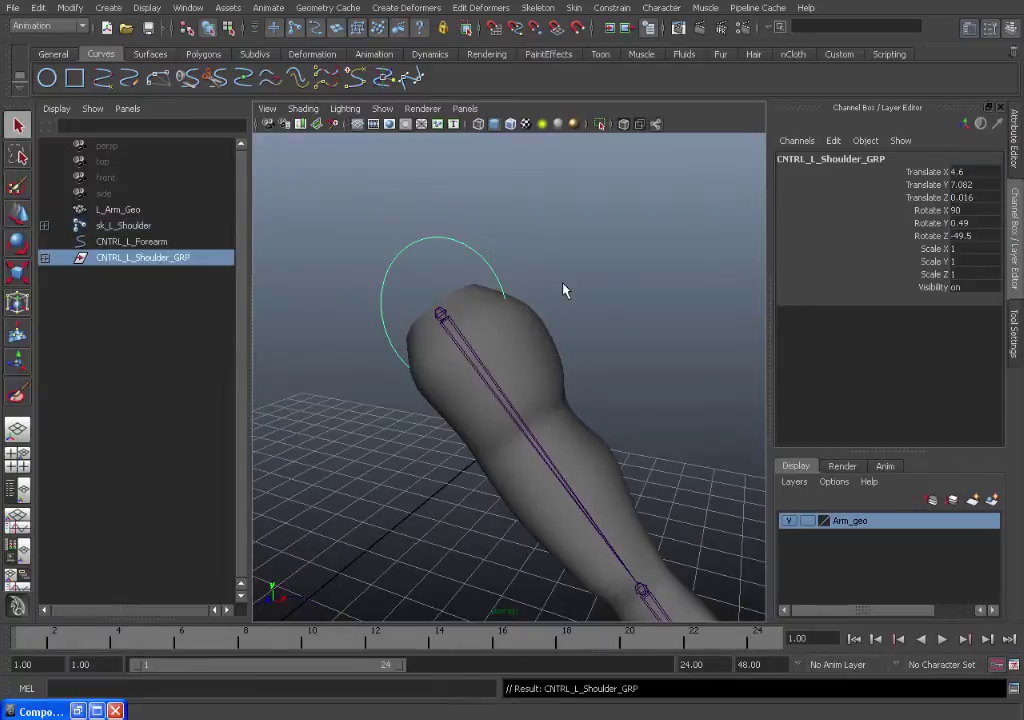
key("e")
left_click_drag(552, 314, 602, 304, "alt")
right_click_drag(492, 312, 535, 311, "alt")
Examine the CNTRL_L_Shoulder circle's rotation handles, channel values and place inside its group
left_click(558, 357)
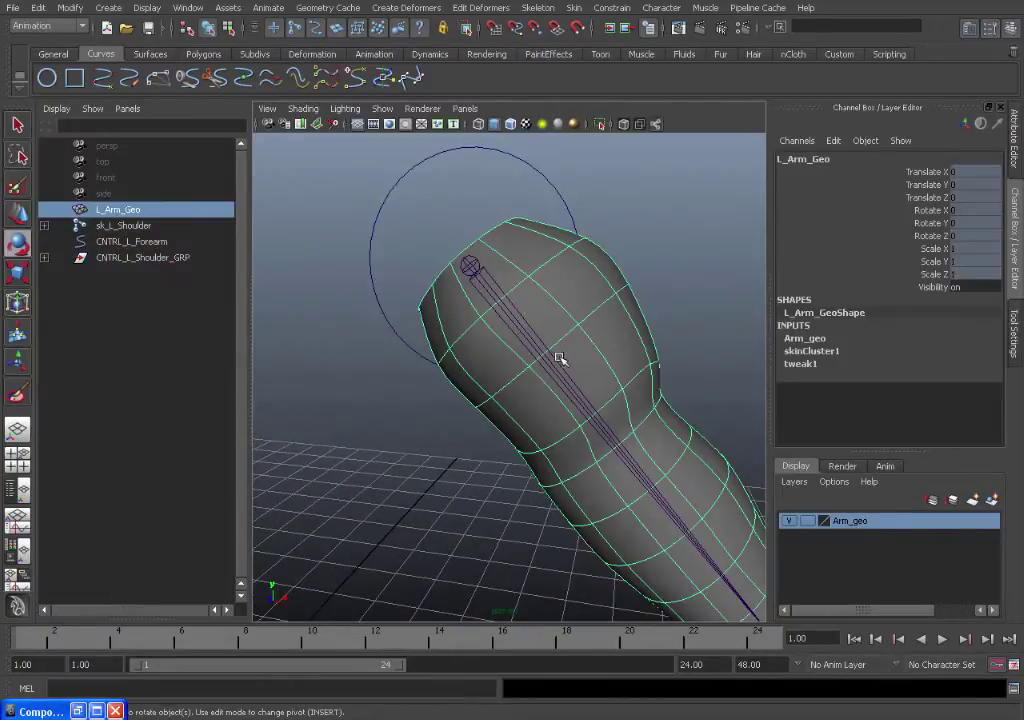
left_click(523, 327)
left_click(553, 186)
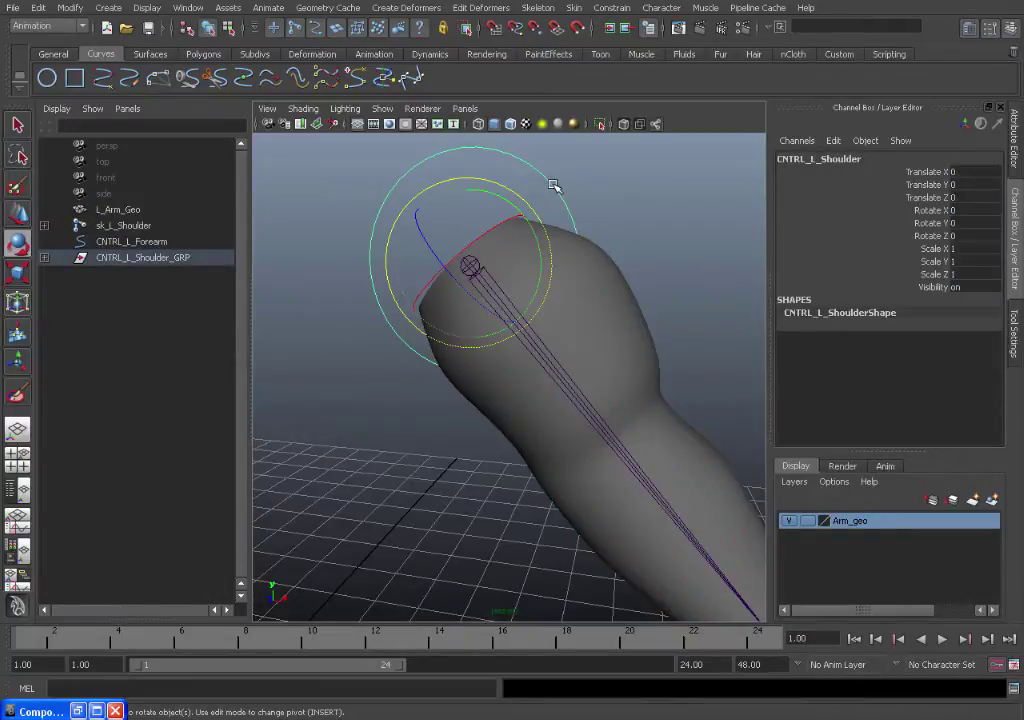
key("q")
left_click(44, 257)
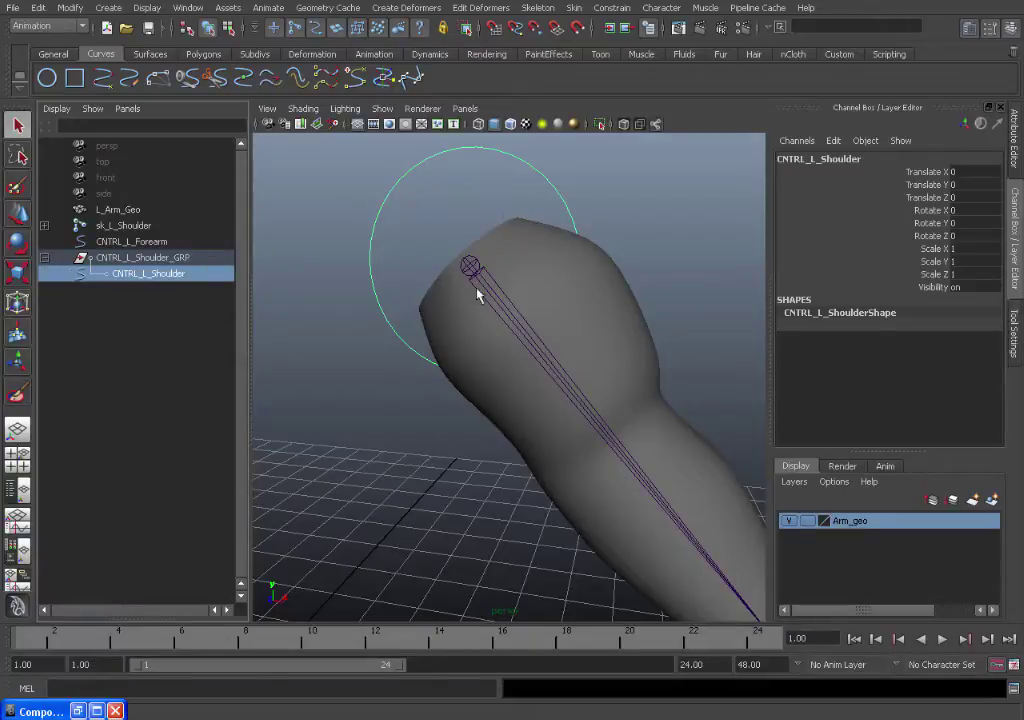
scroll(544, 331, "down", 5)
left_click_drag(544, 331, 523, 343, "alt")
scroll(554, 313, "up", 3)
middle_click_drag(554, 313, 680, 324, "alt")
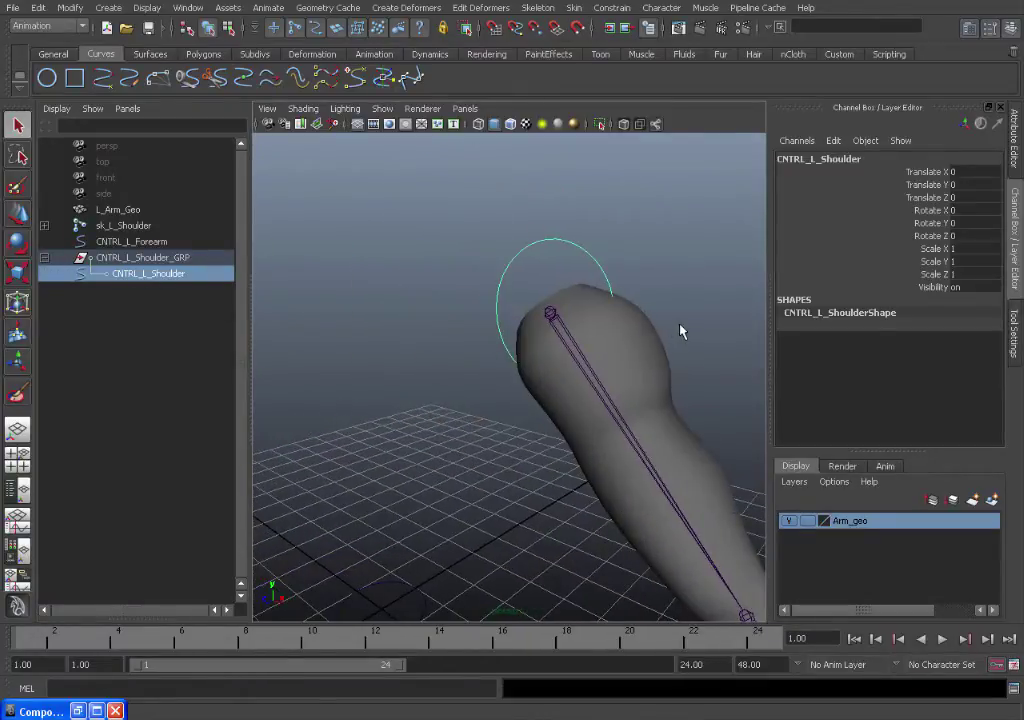
mouse_move(680, 331)
left_mouse_down("alt")
mouse_move(619, 322)
mouse_move(551, 343)
mouse_move(603, 331)
mouse_move(682, 342)
left_mouse_up("alt")
middle_click_drag(510, 523, 606, 402, "alt")
right_click_drag(606, 402, 506, 384, "alt")
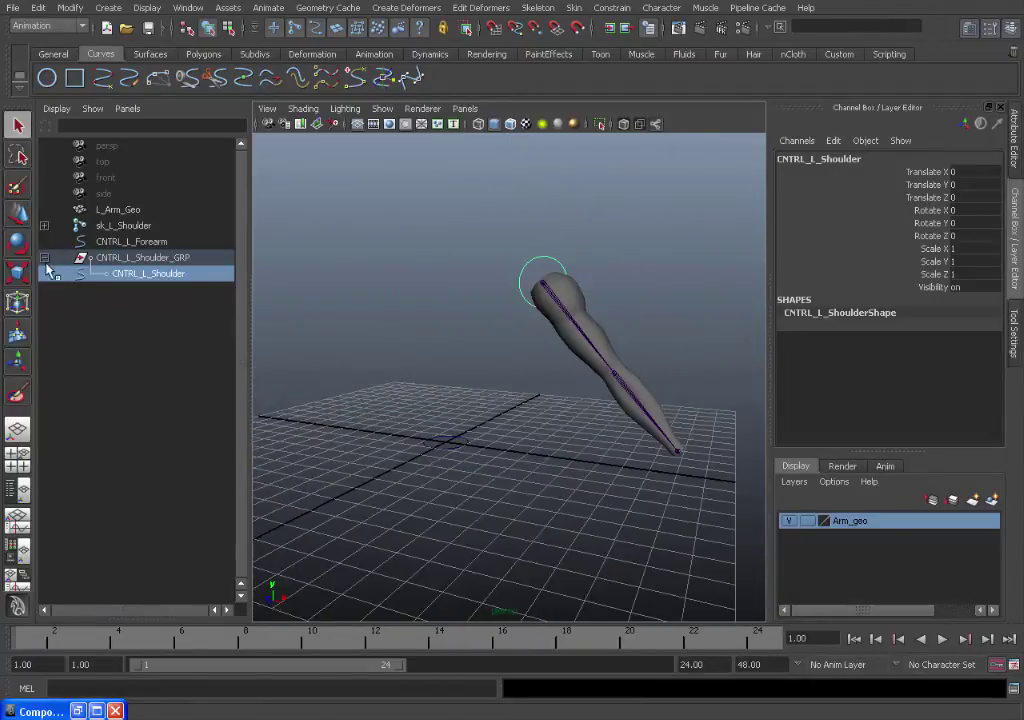
Group the CNTRL_L_Forearm circle at the origin by itself
left_click(44, 258)
right_click_drag(375, 416, 425, 507, "alt")
left_click(432, 504)
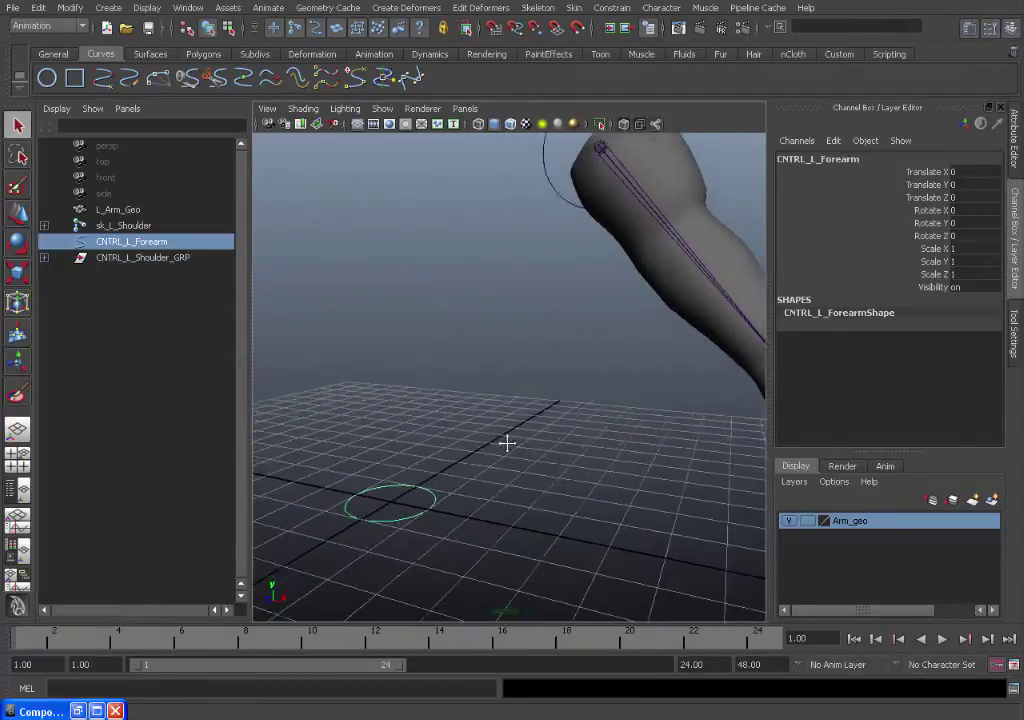
middle_click_drag(507, 443, 545, 380, "alt")
key("ctrl+g")
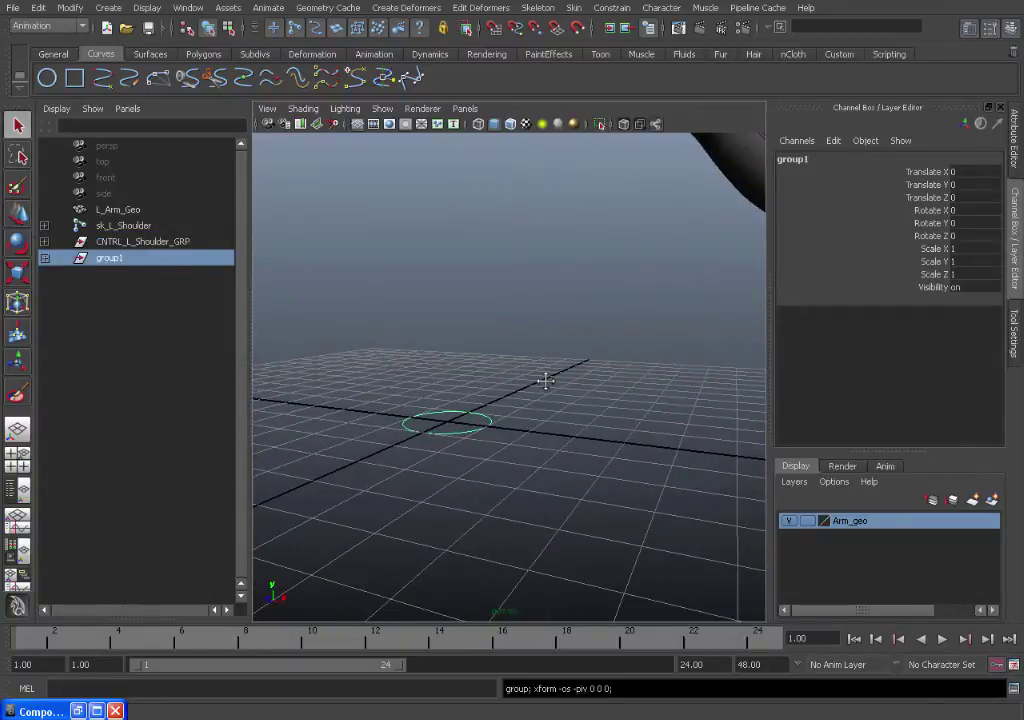
Rename the new group as CNTRL_L_Forearm_GRP
double_click(152, 257)
type("CNTRL_L_Shoulder")
left_click_drag(167, 260, 133, 264)
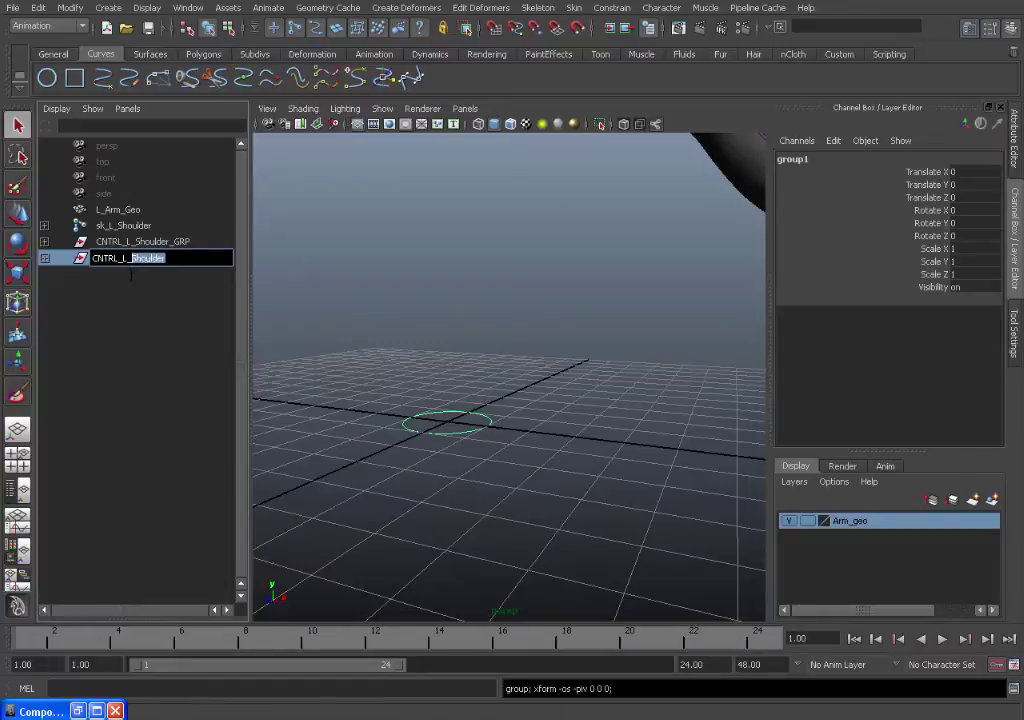
type("Forearm_GRP")
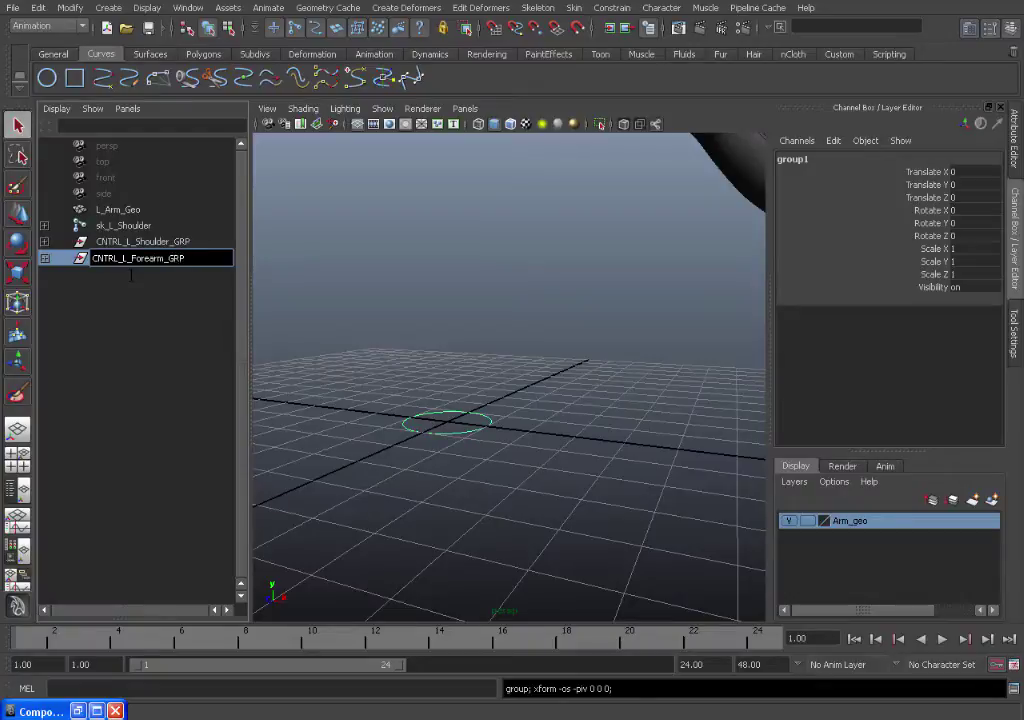
key("Return")
Examine the contents of CNTRL_L_Forearm_GRP in the hierarchy and reselect the group
left_click(44, 257)
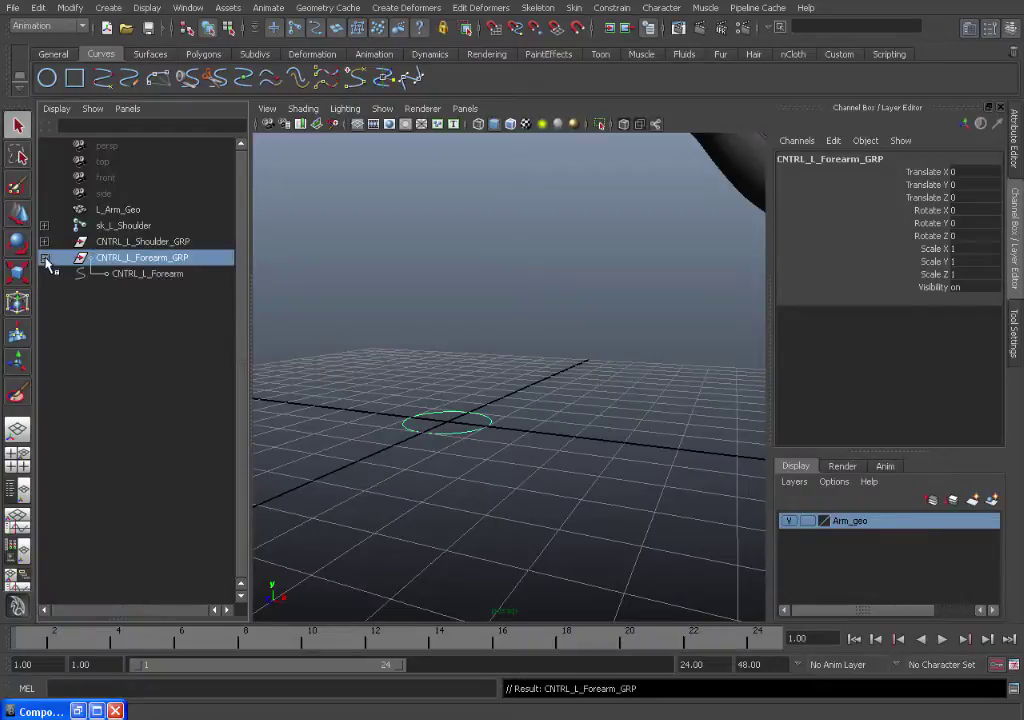
left_click(44, 257)
left_click(44, 258)
left_click(106, 275)
left_click(45, 258)
left_click(119, 259)
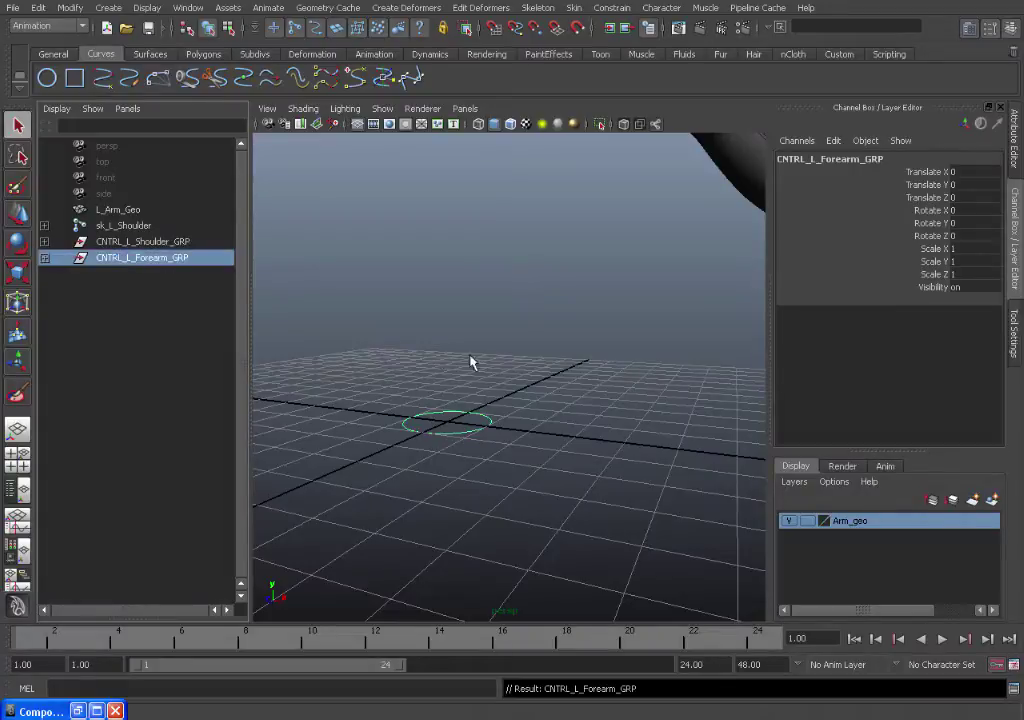
Parent CNTRL_L_Forearm_GRP under the sk_L_Forearm joint at the elbow
left_click_drag(473, 359, 545, 497, "alt")
middle_click_drag(545, 494, 501, 475, "alt")
right_click_drag(501, 475, 556, 489, "alt")
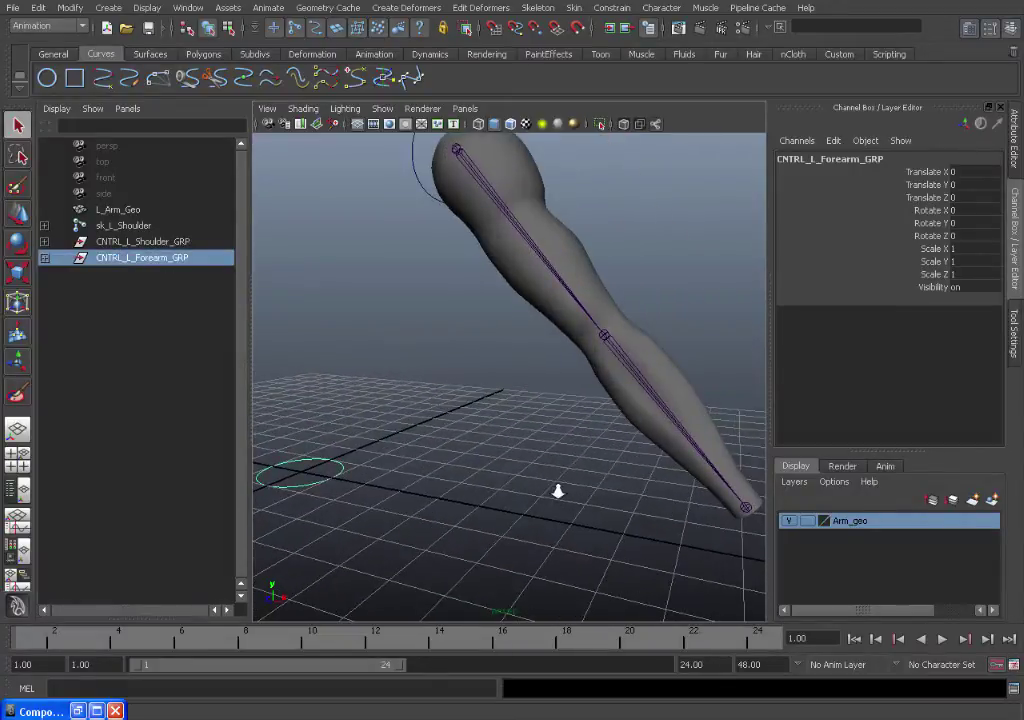
middle_click_drag(578, 468, 573, 467, "alt")
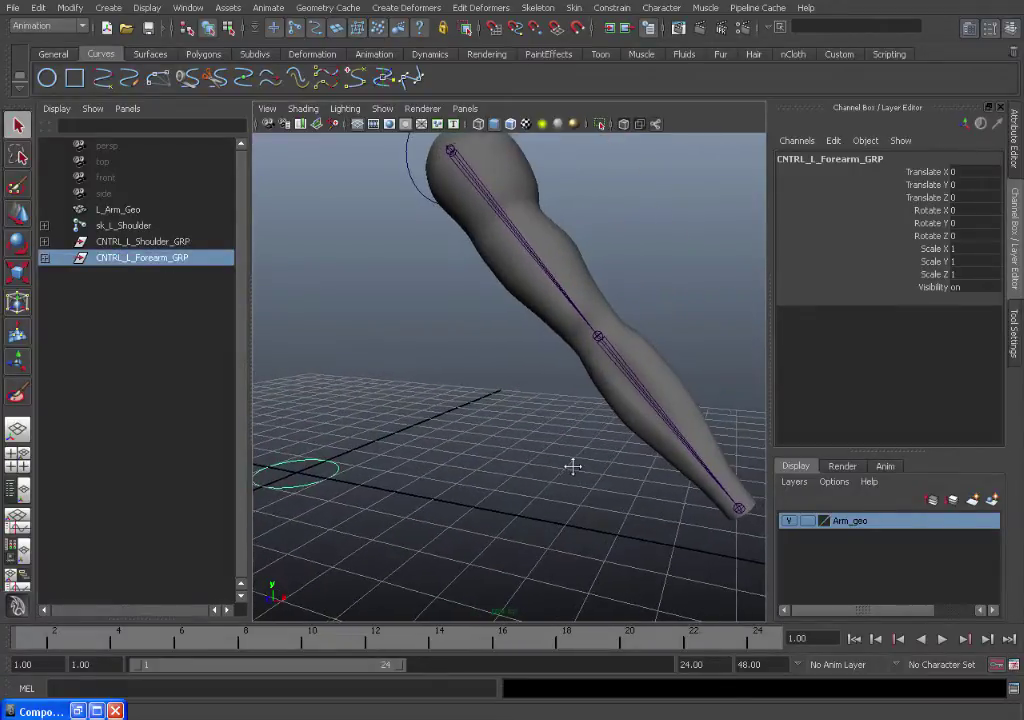
left_click(605, 344)
key("p")
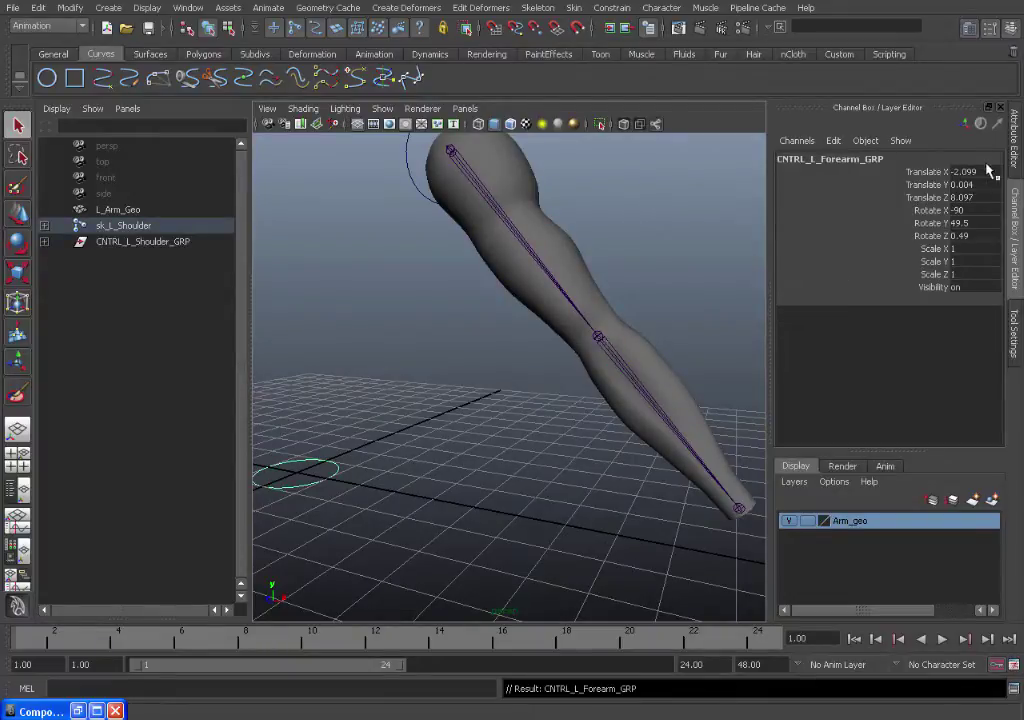
Set all translate and rotate channels of CNTRL_L_Forearm_GRP to 0 and unparent the group from the elbow joint
left_click_drag(992, 170, 968, 238)
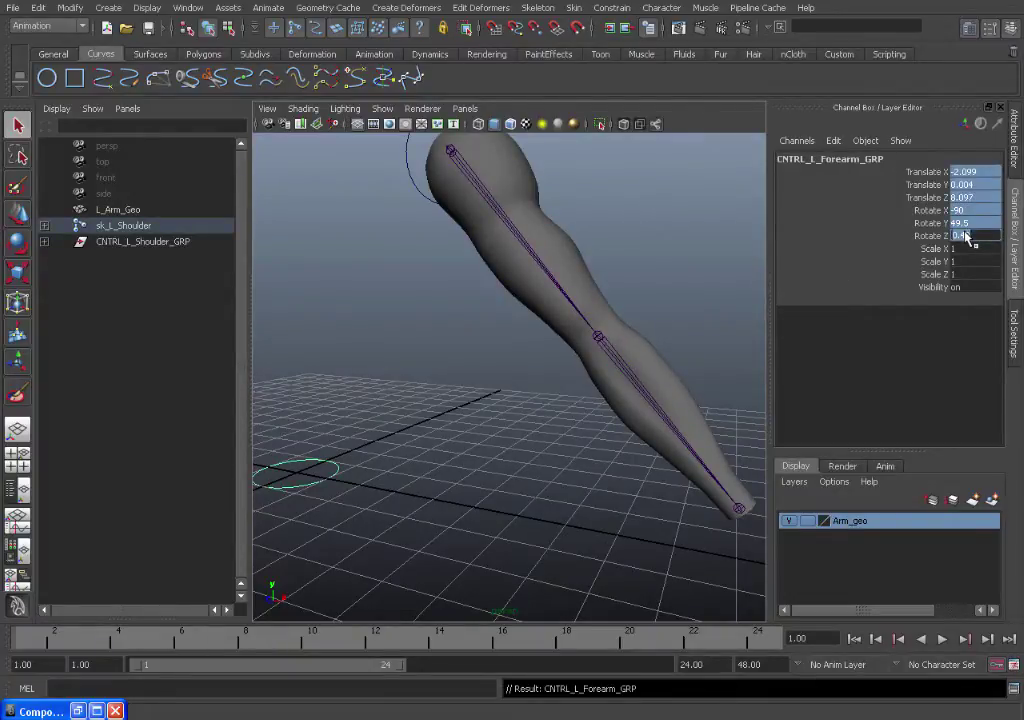
type("0")
key("Return")
left_click_drag(652, 404, 626, 392, "alt")
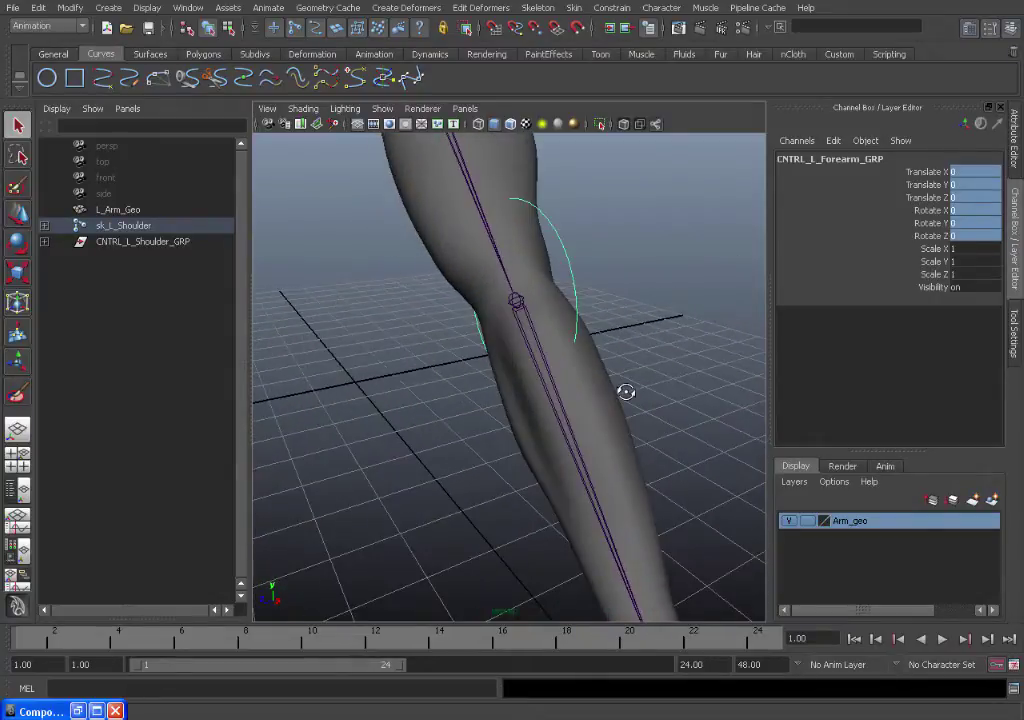
key("shift+p")
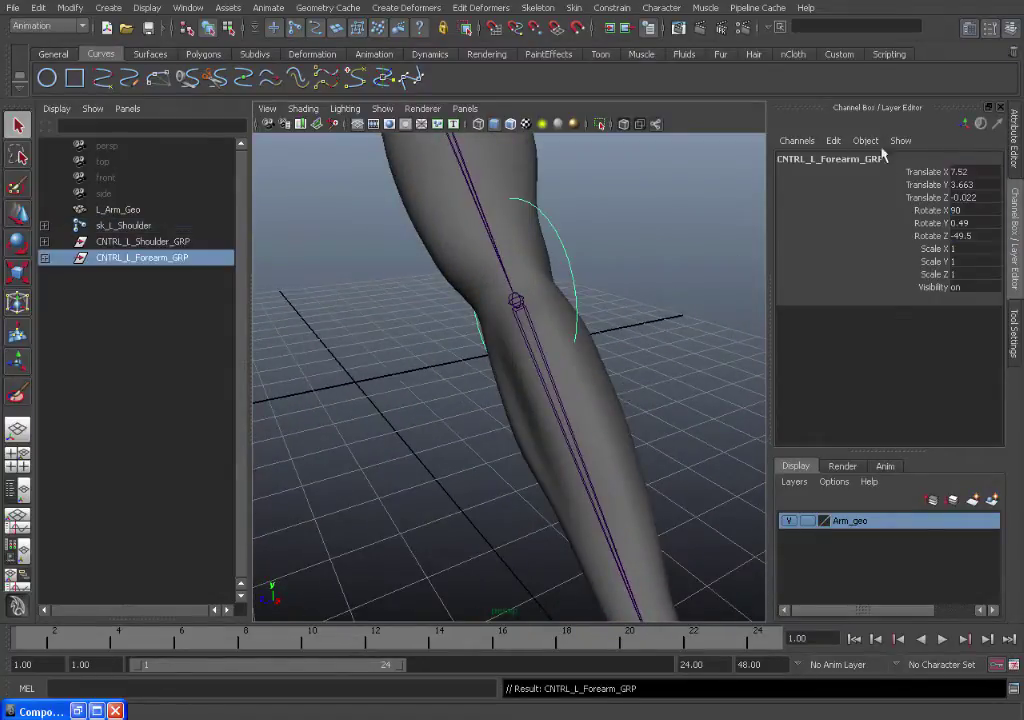
Examine the control curve nested inside CNTRL_L_Forearm_GRP, collapse the group again and clear the selection
left_click(44, 258)
left_click(152, 274)
left_click(140, 258)
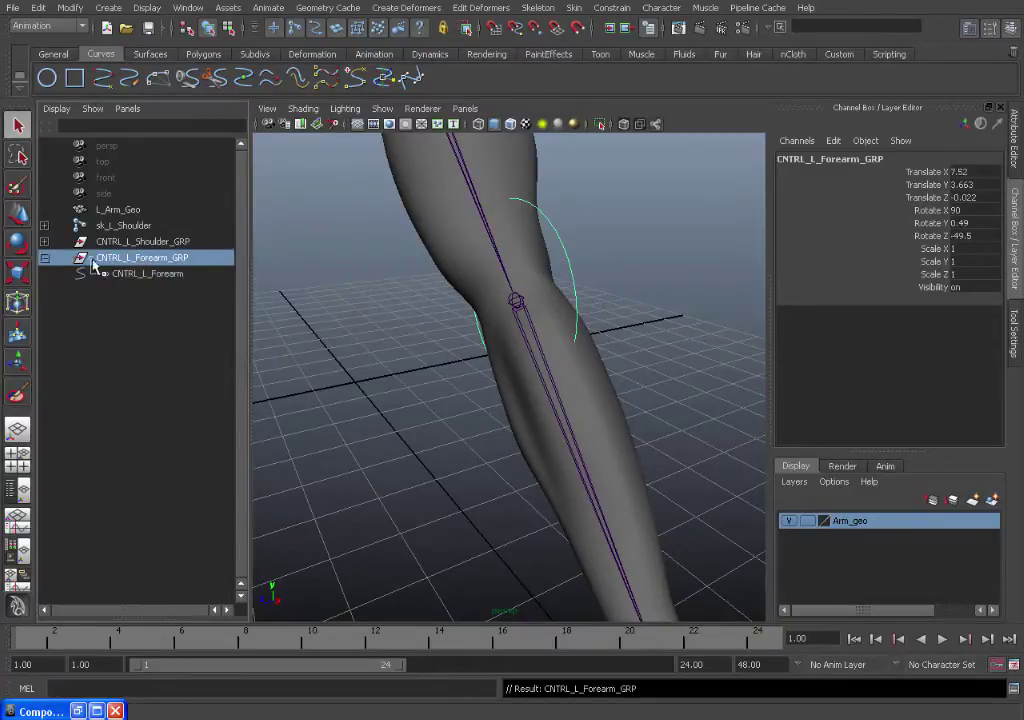
left_click(44, 258)
left_click(402, 283)
Select the CVs of both the shoulder and forearm control curves and rotate them so the circles wrap around the arm
left_click_drag(402, 283, 461, 279, "alt")
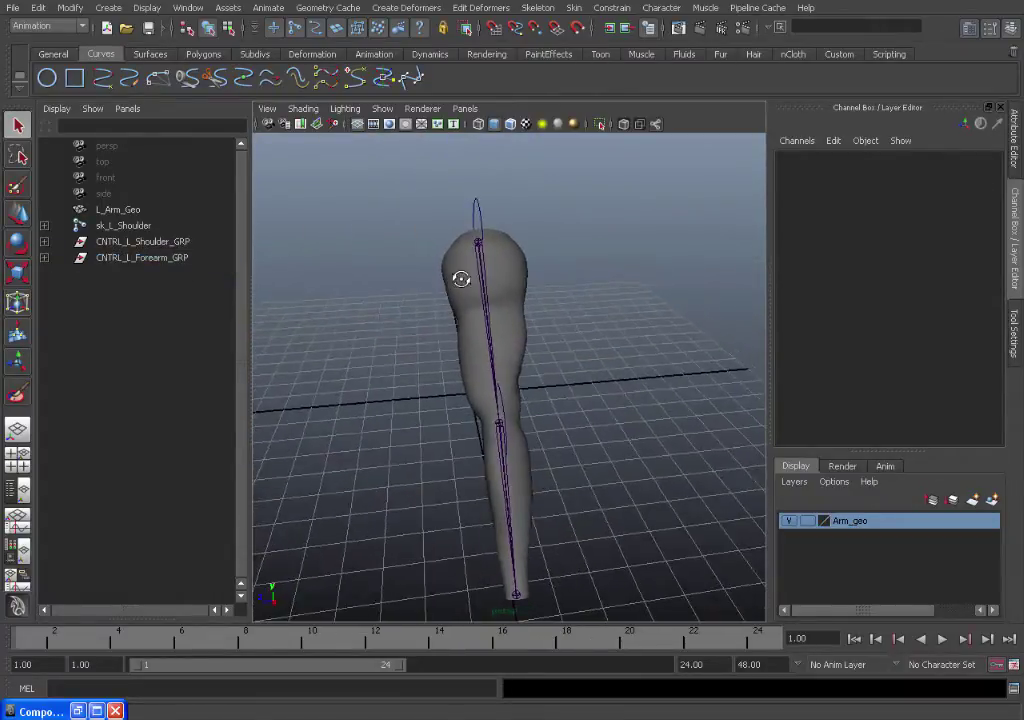
left_click(480, 215)
left_click_drag(545, 378, 660, 362, "alt")
left_click(593, 364, "shift")
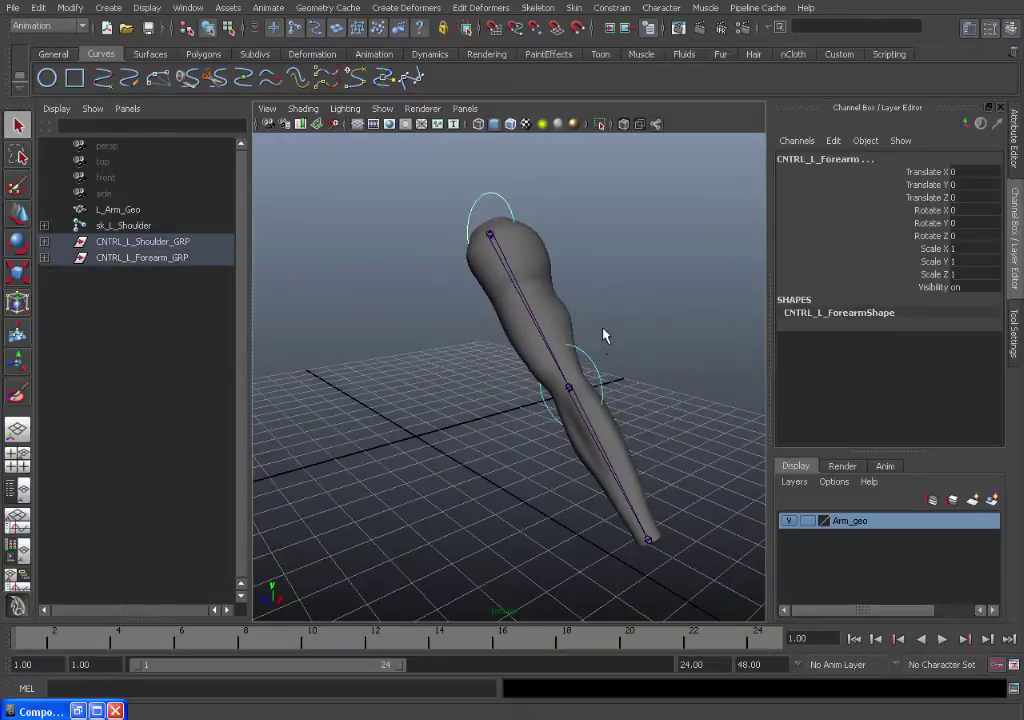
left_click_drag(603, 336, 516, 327, "alt")
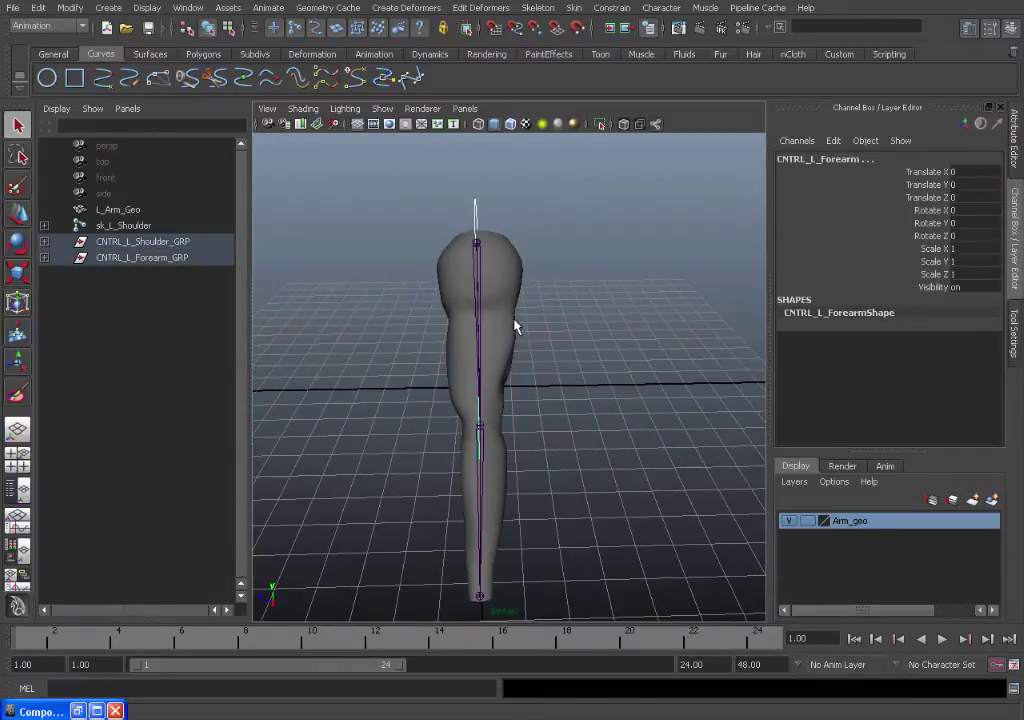
left_click(458, 209)
left_click_drag(458, 232, 578, 530, "alt")
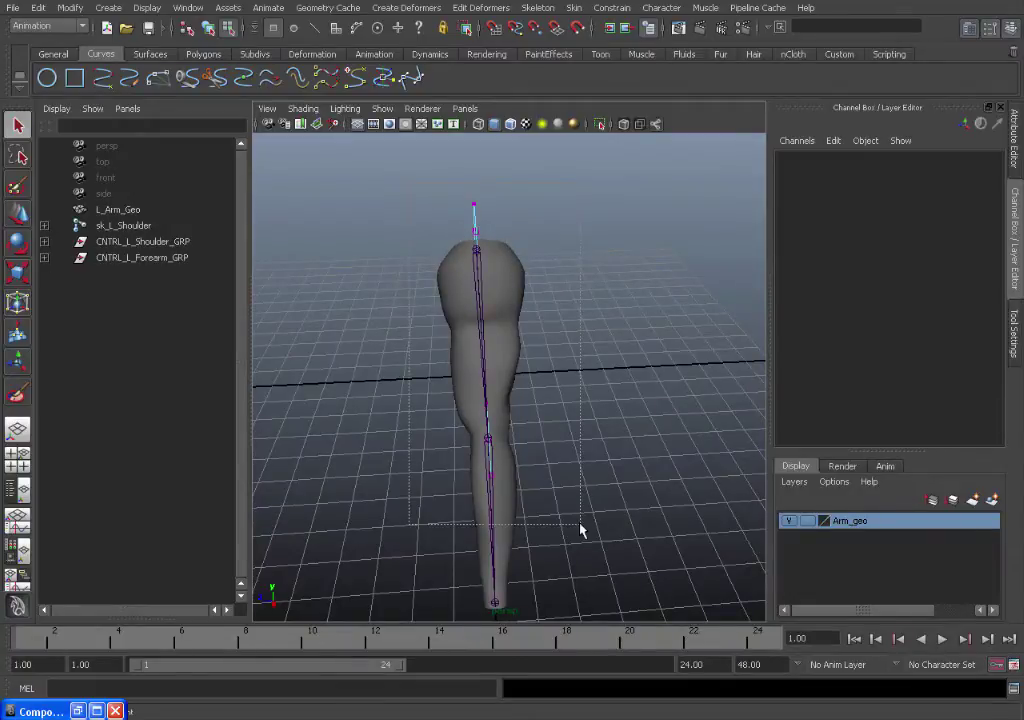
key("e")
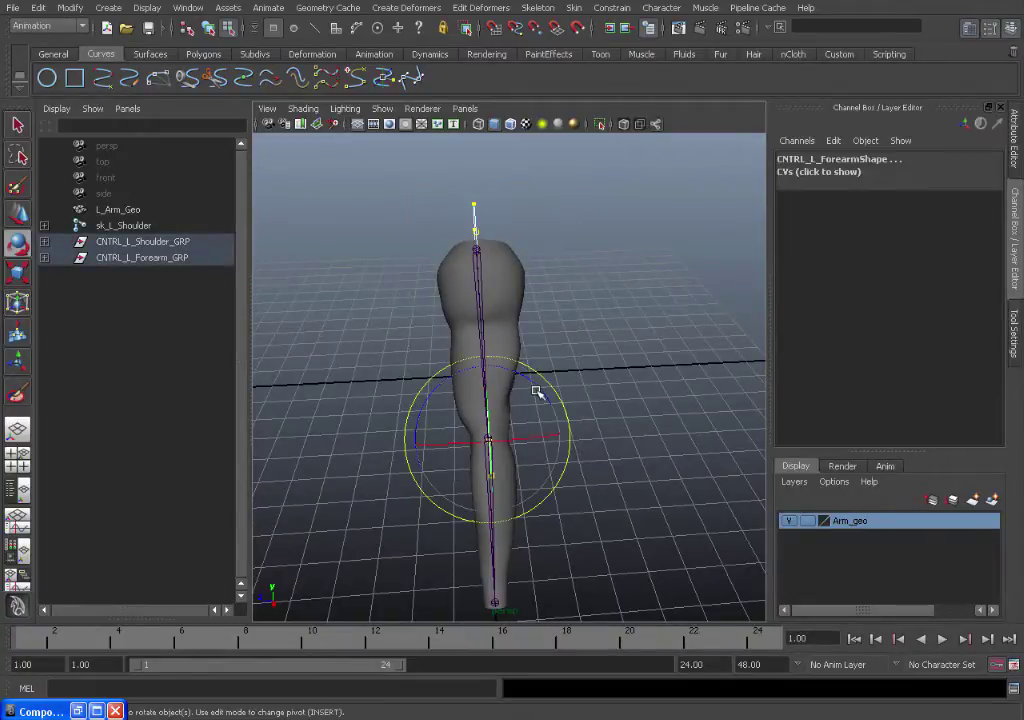
left_click_drag(537, 384, 445, 402)
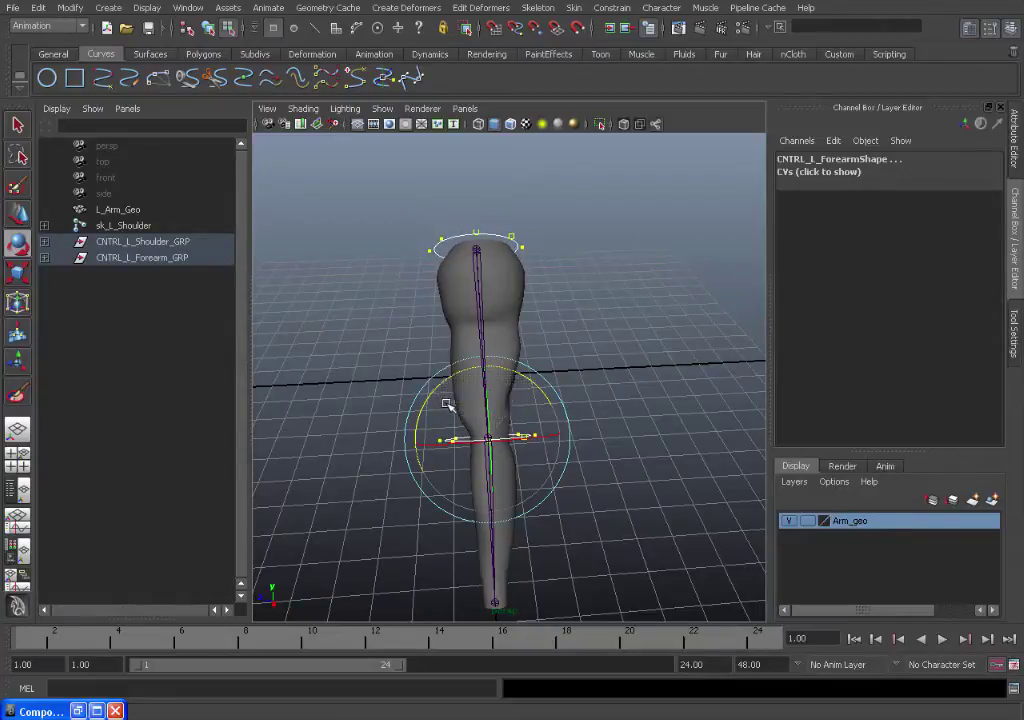
Move the CVs of the shoulder control curve slightly down the upper arm and return to object selection
left_click_drag(567, 335, 590, 306, "alt")
right_click_drag(590, 306, 681, 315, "alt")
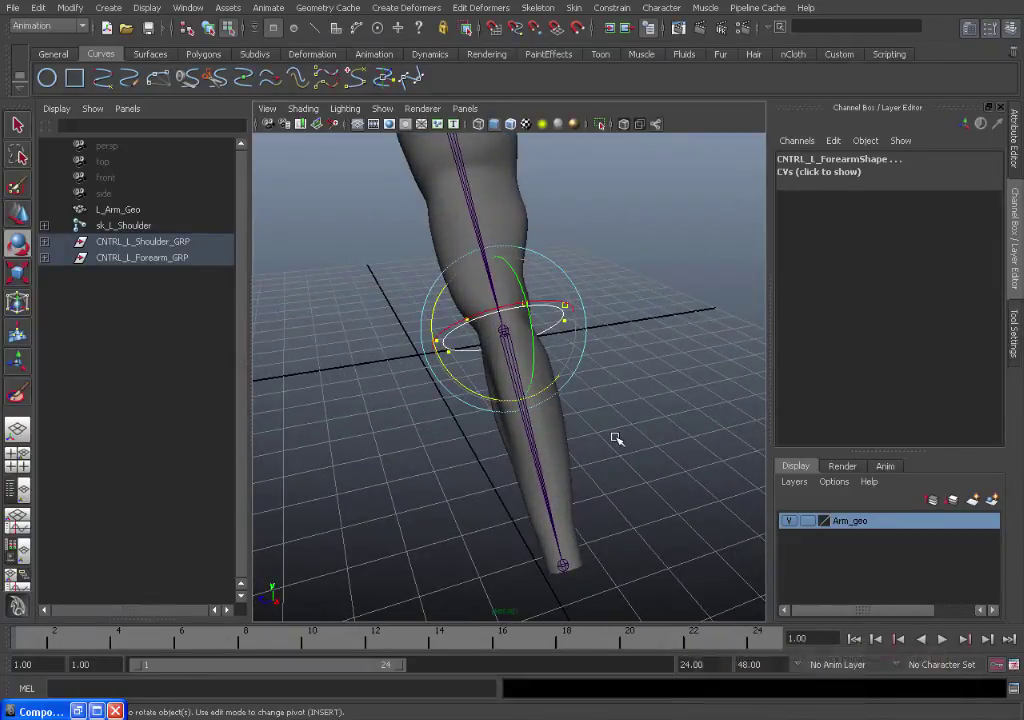
left_click_drag(635, 424, 463, 281, "alt")
left_click(548, 241)
left_click_drag(548, 241, 565, 281, "alt")
key("w")
left_click_drag(523, 247, 500, 258)
key("e")
key("r")
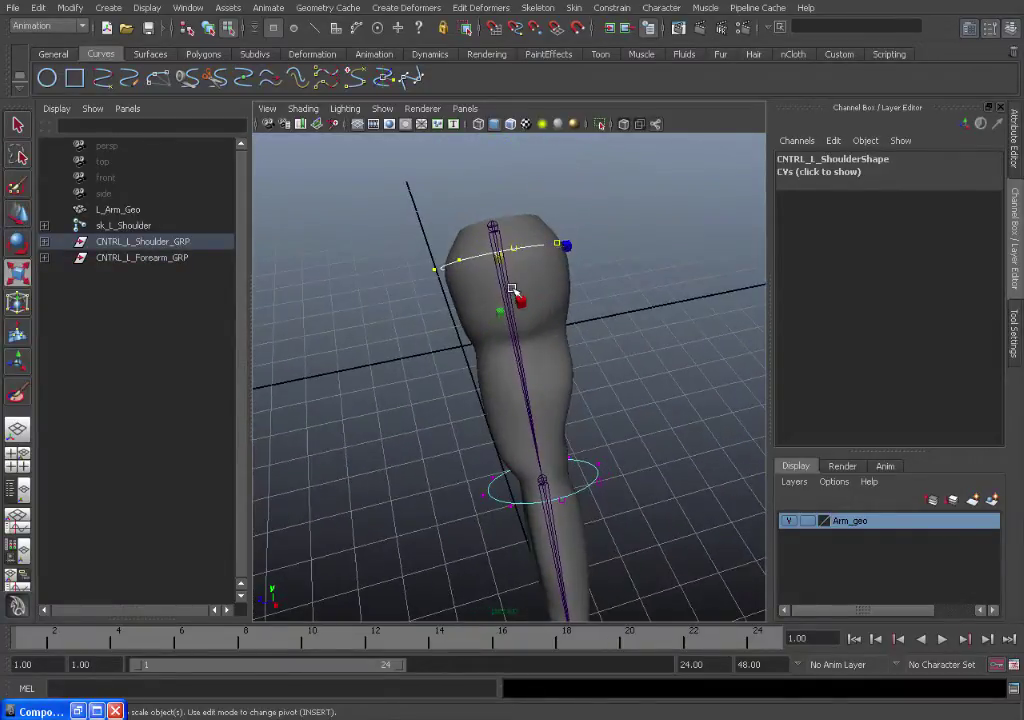
left_click_drag(517, 327, 605, 290, "alt")
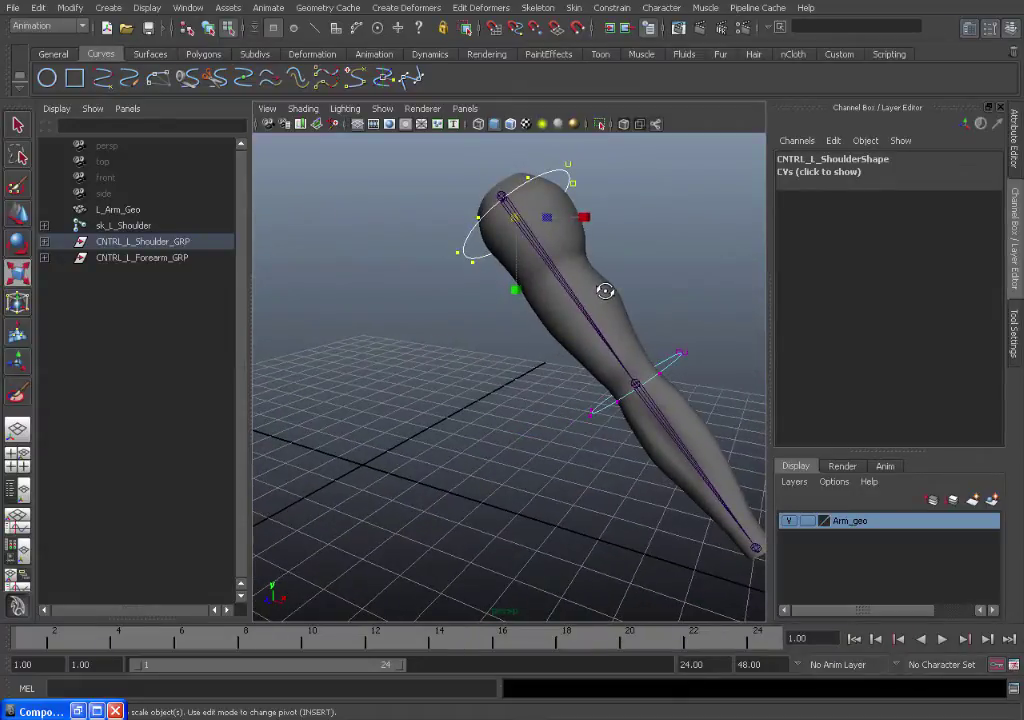
left_click(570, 172)
key("e")
left_click_drag(591, 254, 610, 354, "alt")
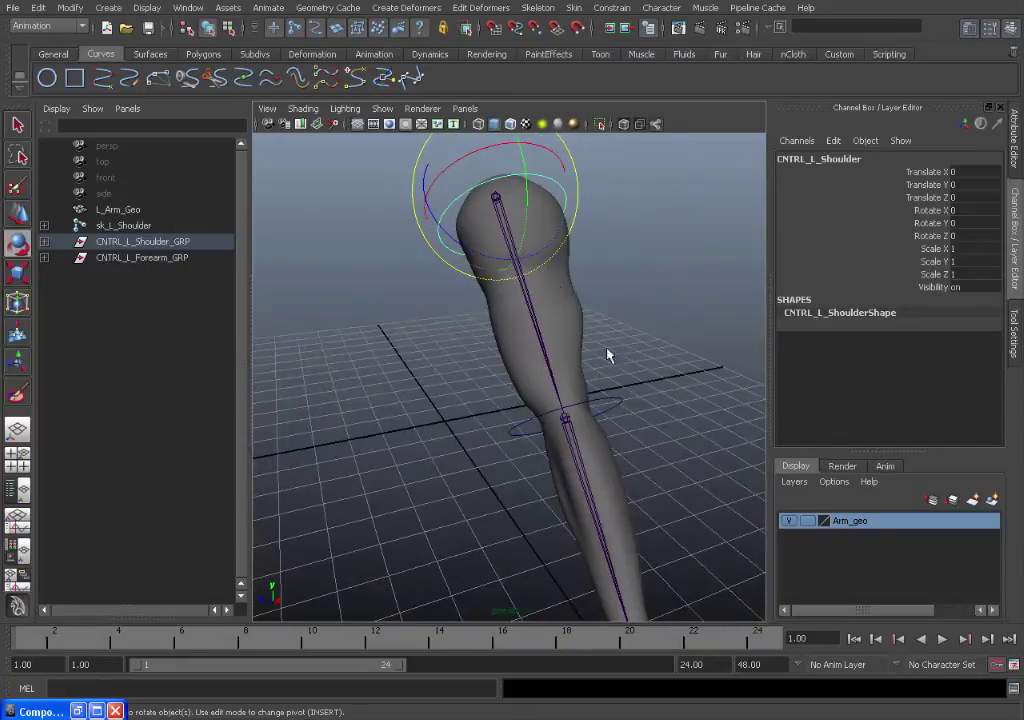
Scale down the CVs of the forearm control curve around the elbow, return to object selection and deselect the curve
key("q")
left_click(614, 412)
middle_click_drag(663, 393, 600, 330, "alt")
key("F8")
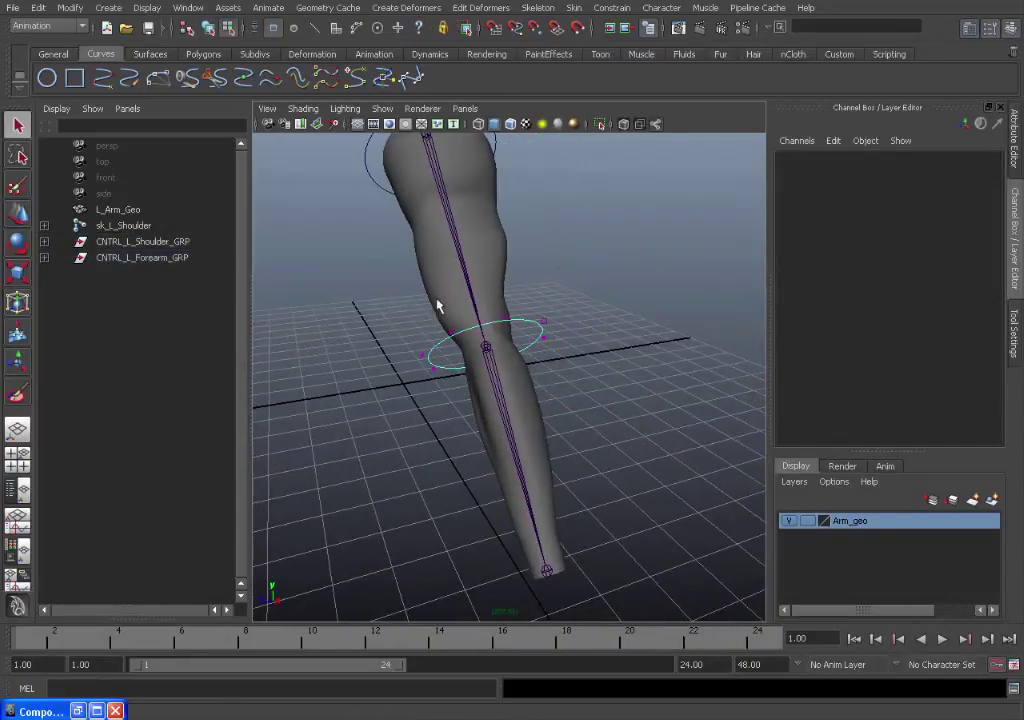
left_click_drag(437, 304, 664, 485)
key("e")
key("r")
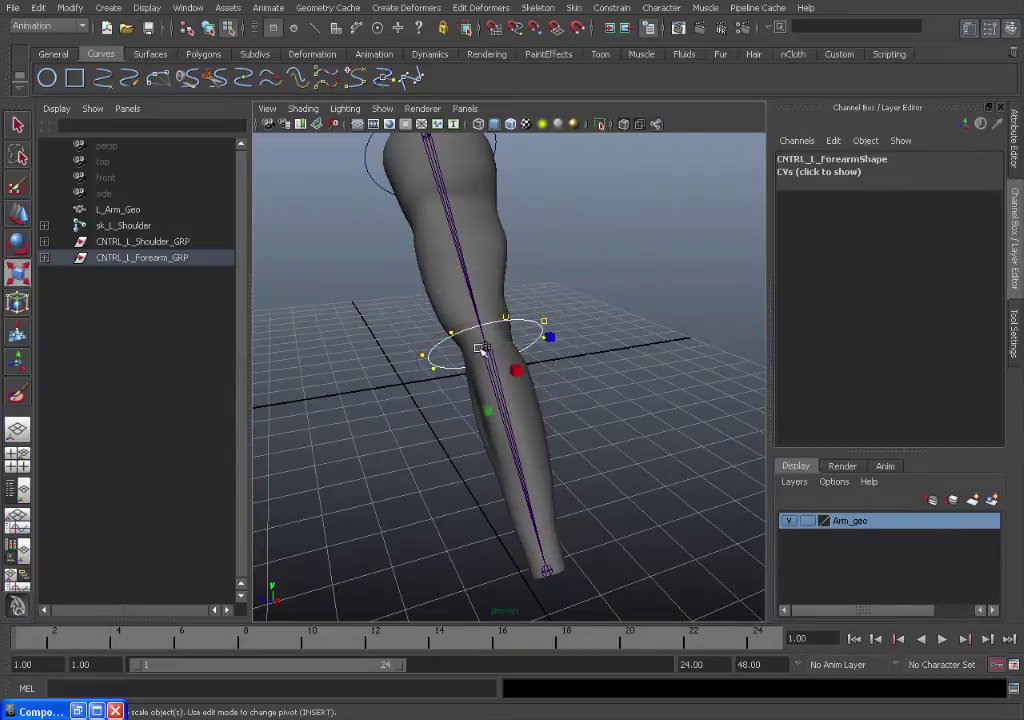
left_click_drag(487, 343, 462, 343)
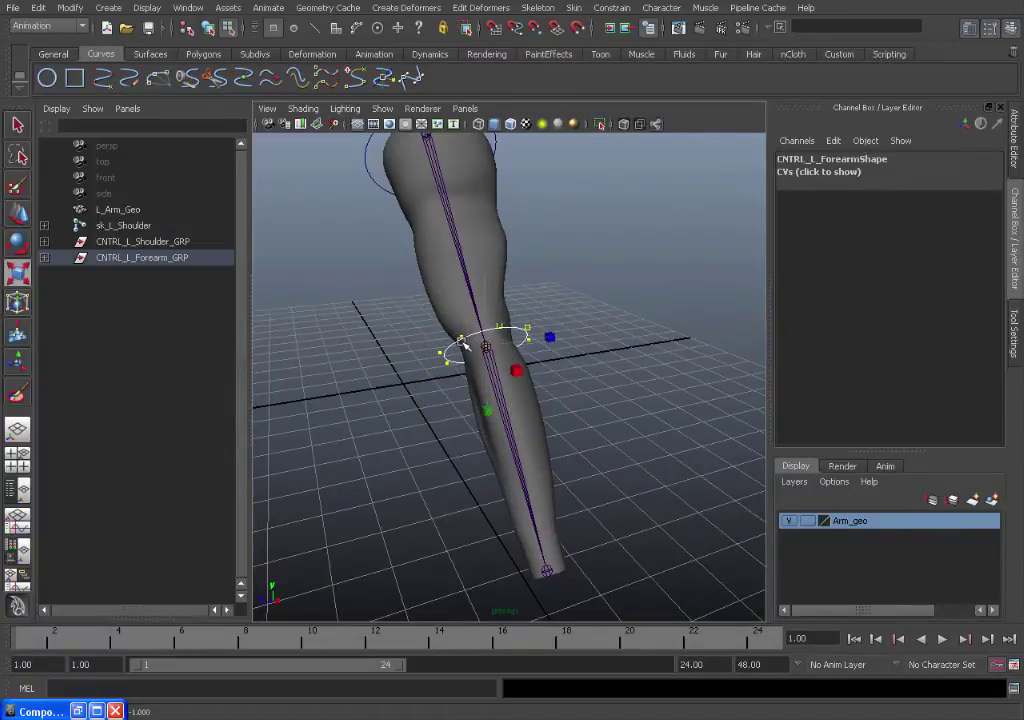
key("F8")
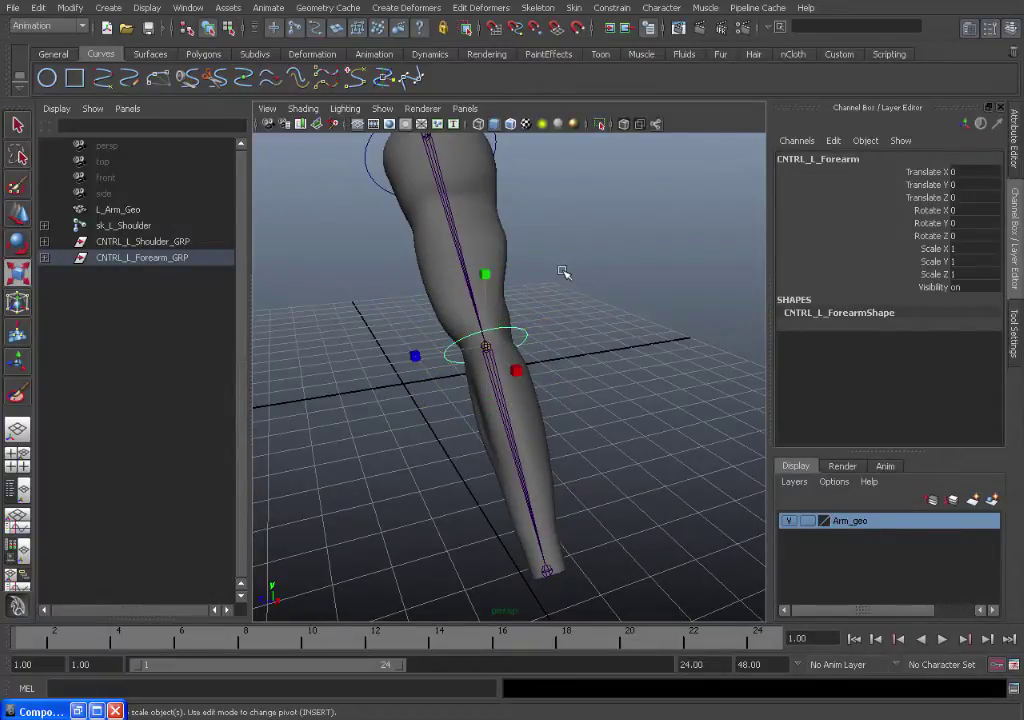
key("q")
left_click(532, 286)
Examine the placement and channel values of the shoulder and forearm control curves from several angles
left_click_drag(501, 391, 580, 391, "alt")
right_click_drag(580, 391, 470, 386, "alt")
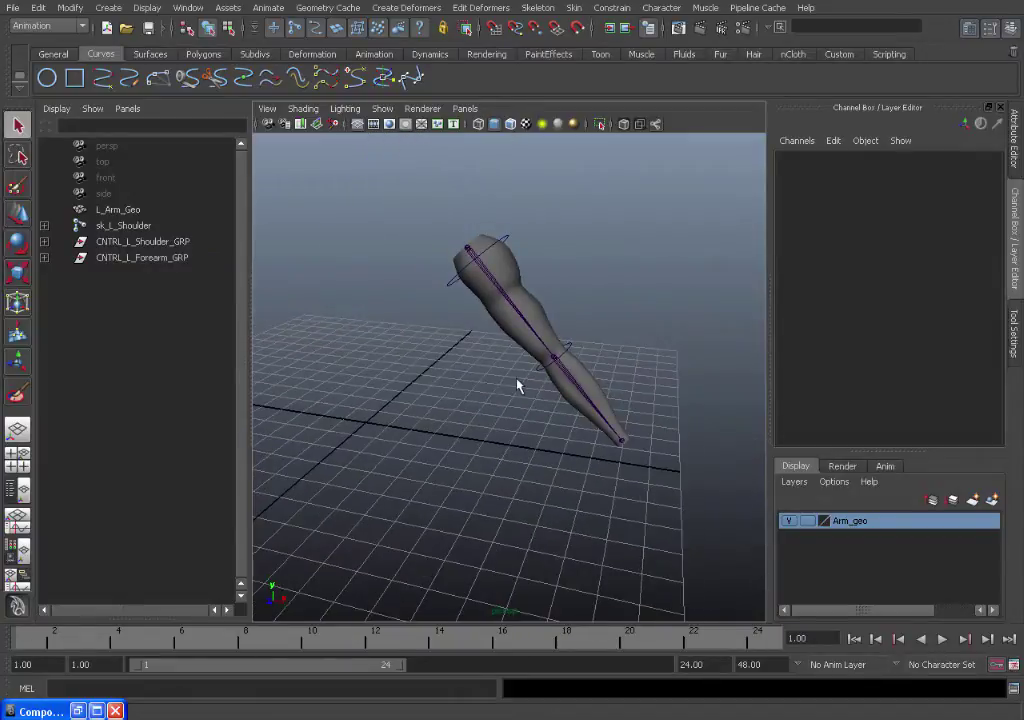
left_click_drag(514, 377, 492, 373, "alt")
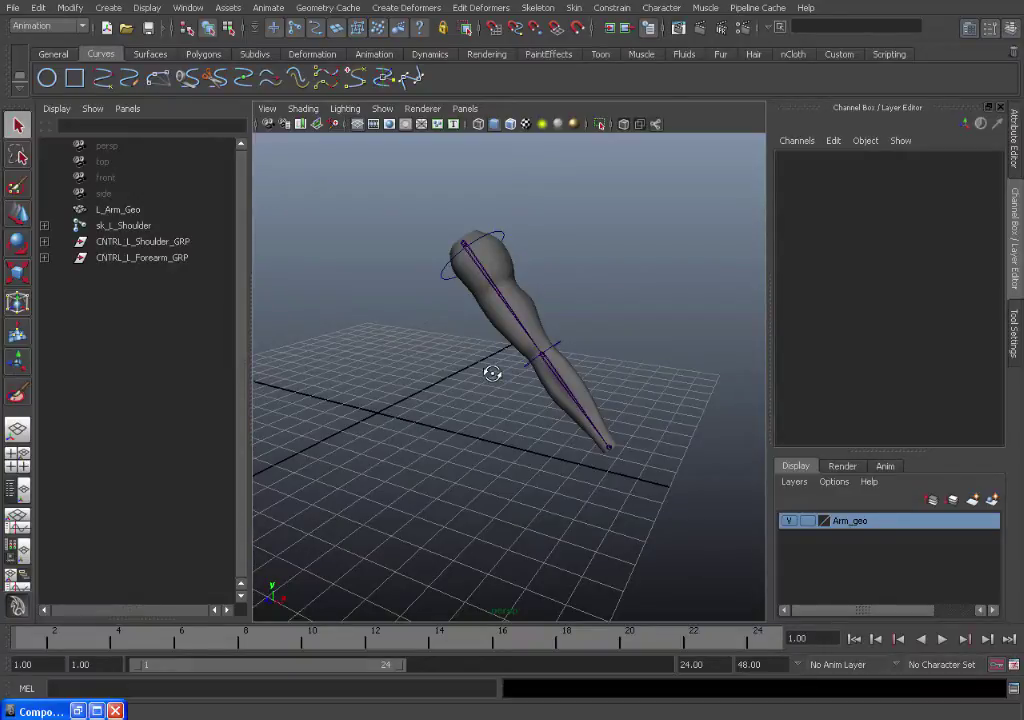
left_click_drag(492, 373, 487, 405, "alt")
right_click_drag(487, 405, 491, 281, "alt")
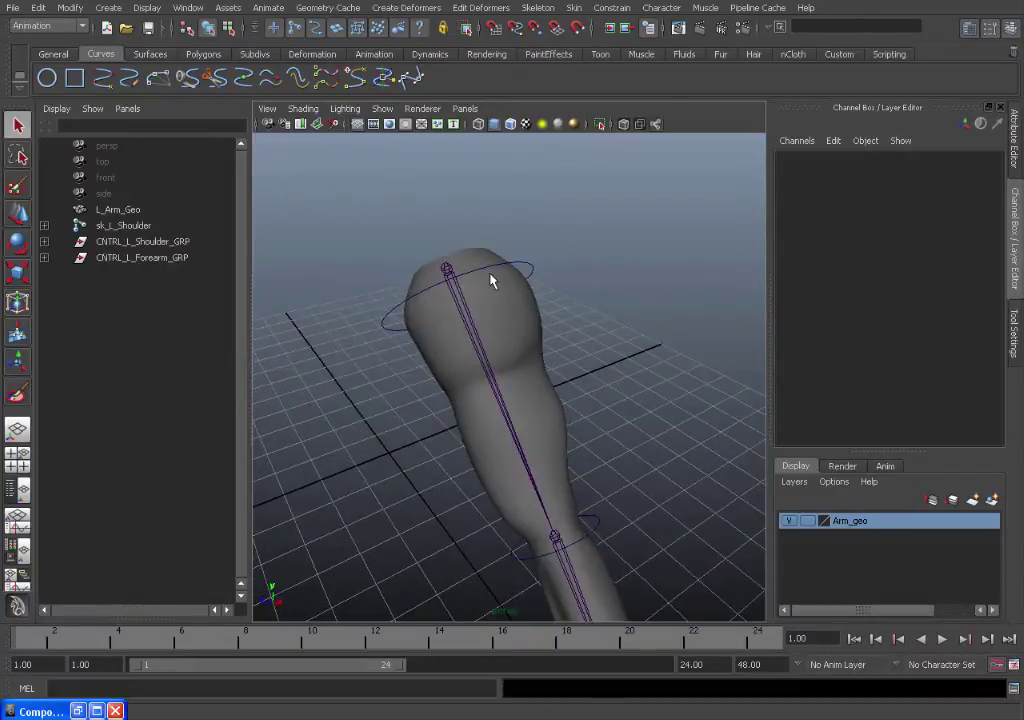
left_click(491, 276)
left_click(497, 265)
left_click_drag(551, 281, 612, 358, "alt")
right_click_drag(612, 358, 514, 400, "alt")
left_click(482, 388)
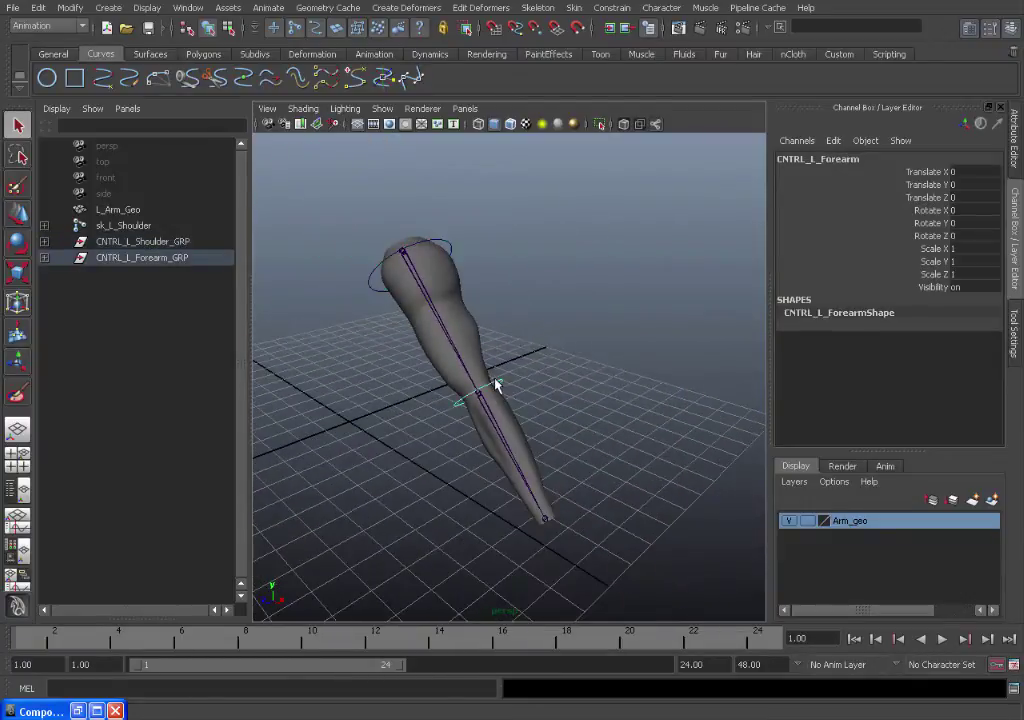
left_click(450, 250)
left_click_drag(487, 270, 553, 314, "alt")
mouse_move(430, 303)
right_mouse_down("alt")
mouse_move(533, 285)
mouse_move(428, 290)
right_mouse_up("alt")
middle_click_drag(428, 290, 495, 387, "alt")
Inspect the sk_L_Shoulder joint and compare its channels with those of the CNTRL_L_Shoulder curve around it
left_click(485, 347)
left_click_drag(640, 419, 612, 452, "alt")
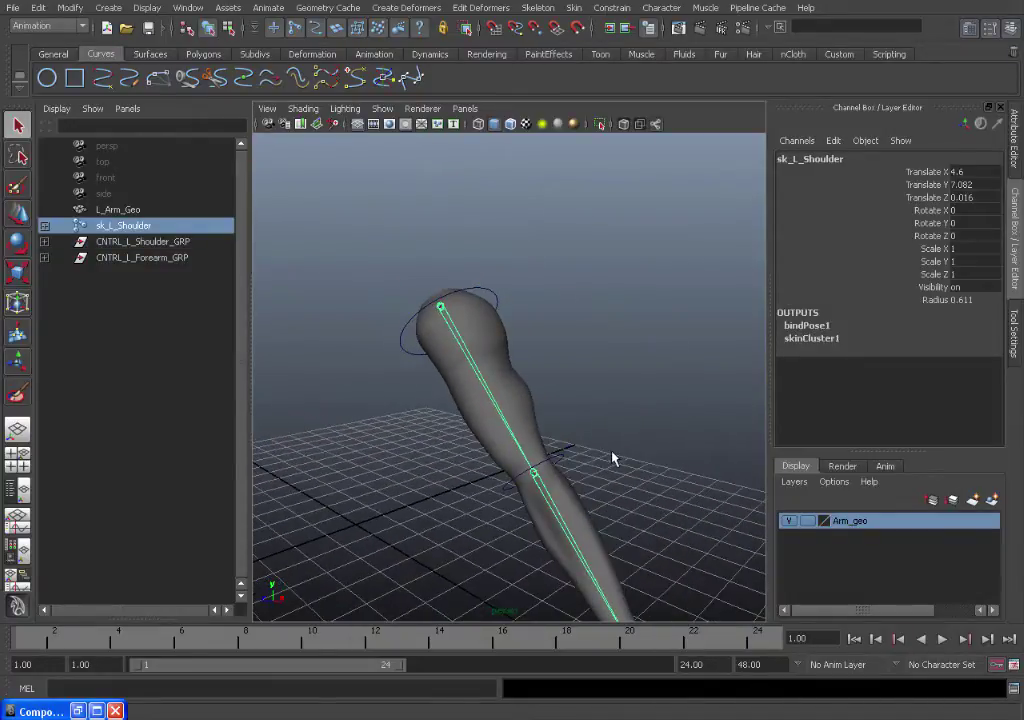
middle_click_drag(612, 452, 560, 400, "alt")
left_click_drag(560, 400, 510, 335, "alt")
middle_click_drag(510, 335, 615, 396, "alt")
right_click_drag(515, 385, 597, 375, "alt")
left_click_drag(597, 375, 573, 408, "alt")
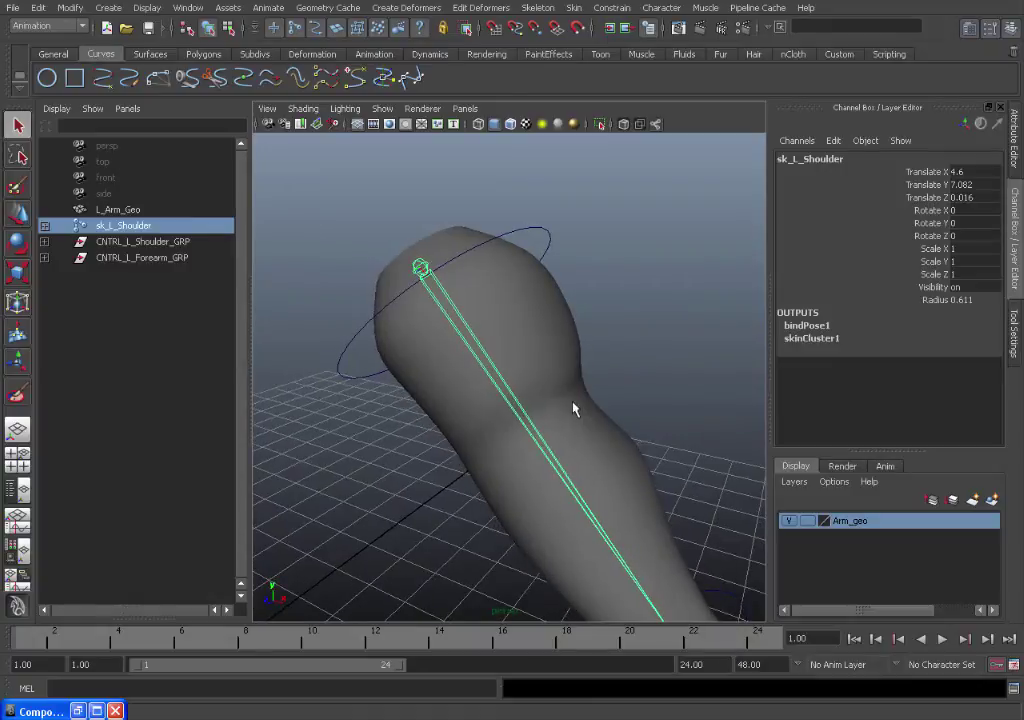
left_click(550, 234)
right_click_drag(549, 245, 576, 302, "alt")
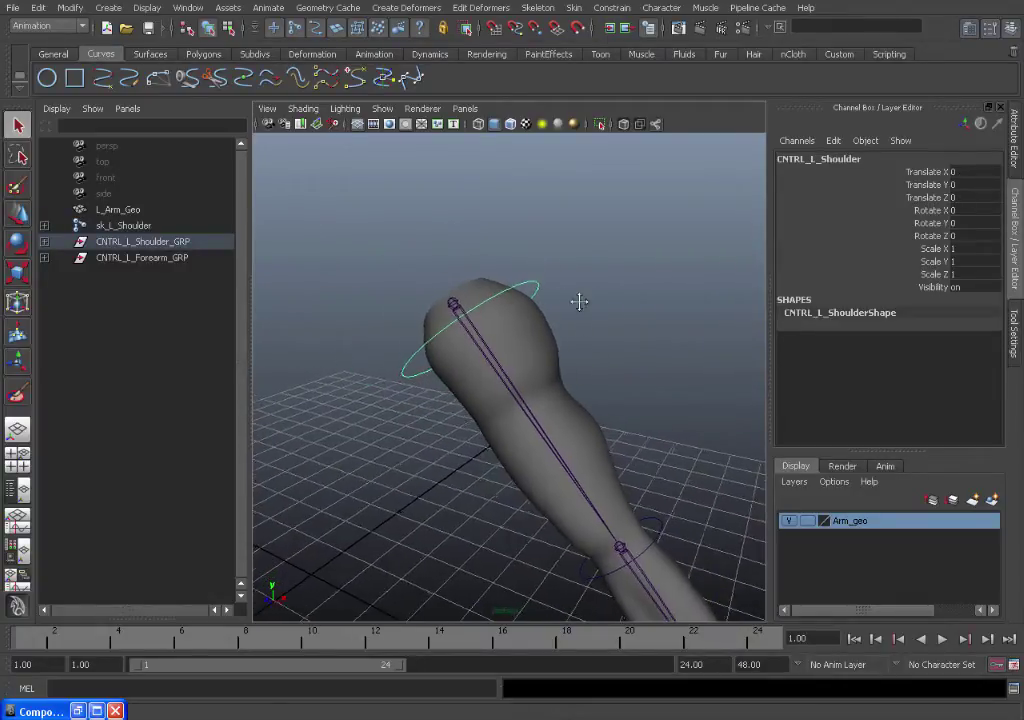
middle_click_drag(578, 302, 574, 280, "alt")
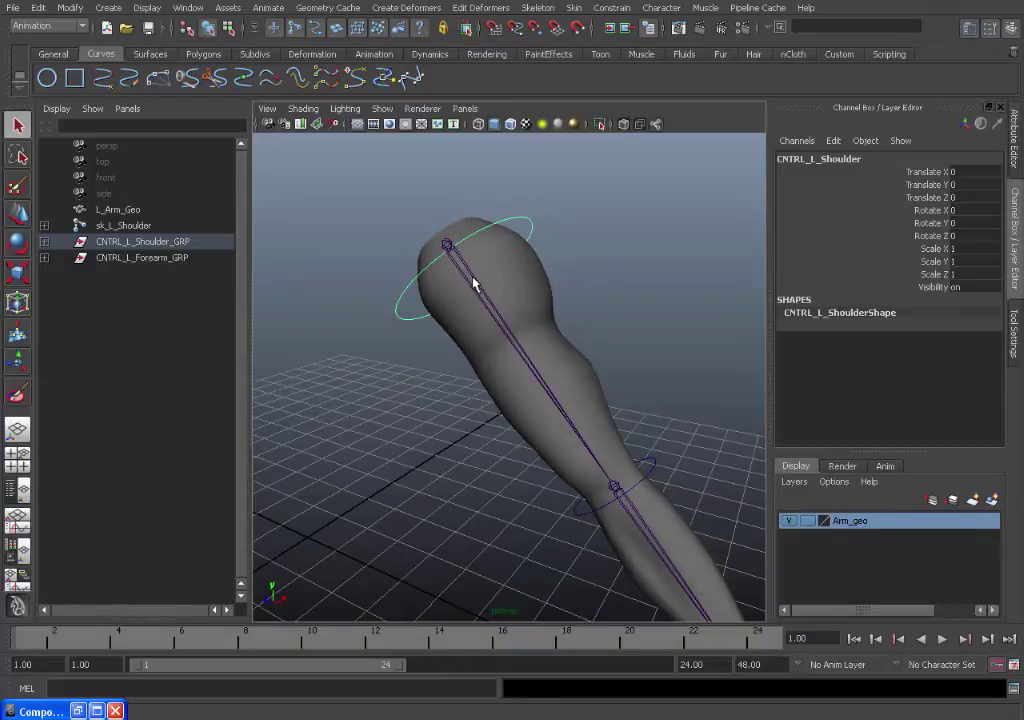
left_click(553, 217)
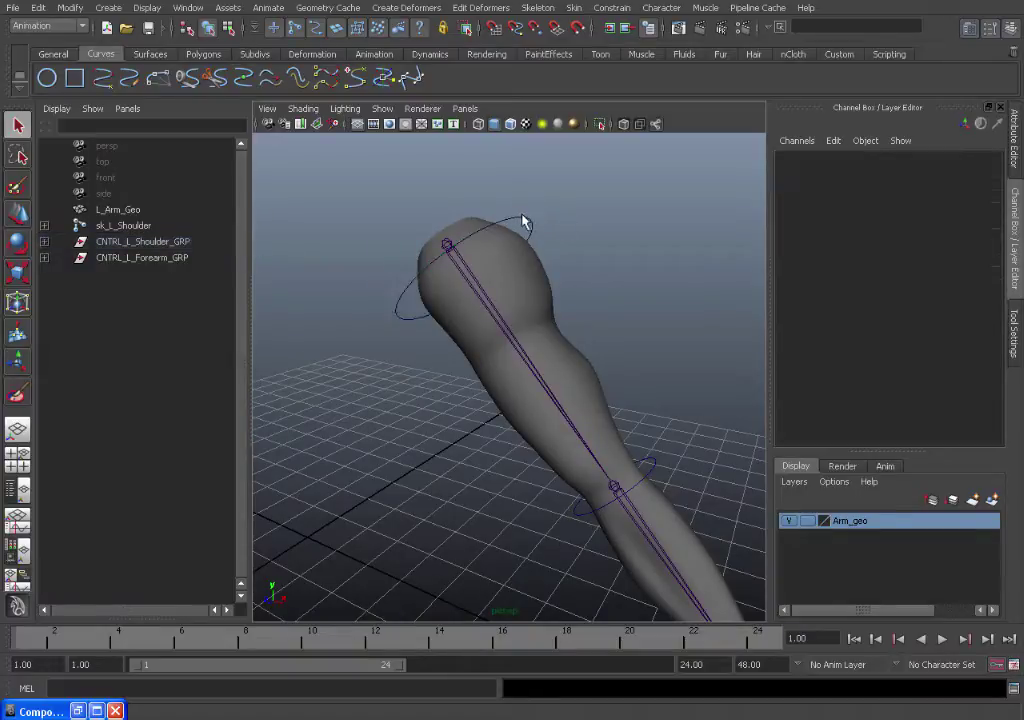
Orient constrain the sk_L_Shoulder joint to CNTRL_L_Shoulder on all axes with Maintain offset off, and check the joint's channels
left_click(529, 218)
middle_click_drag(605, 240, 590, 222, "alt")
right_click_drag(585, 235, 548, 233, "alt")
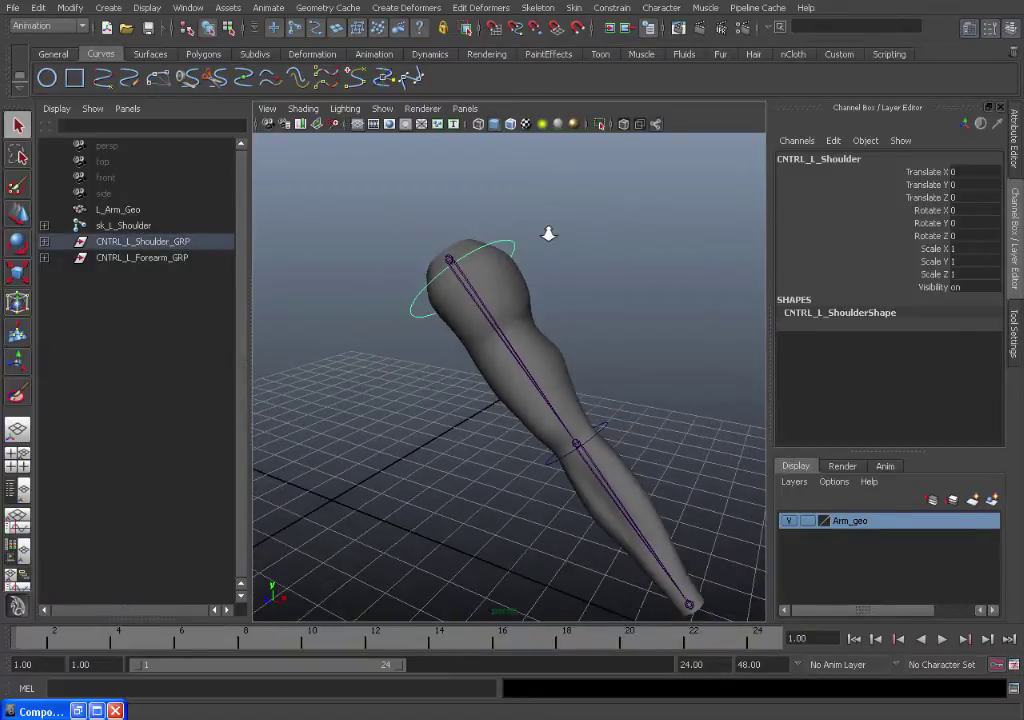
left_click(475, 296)
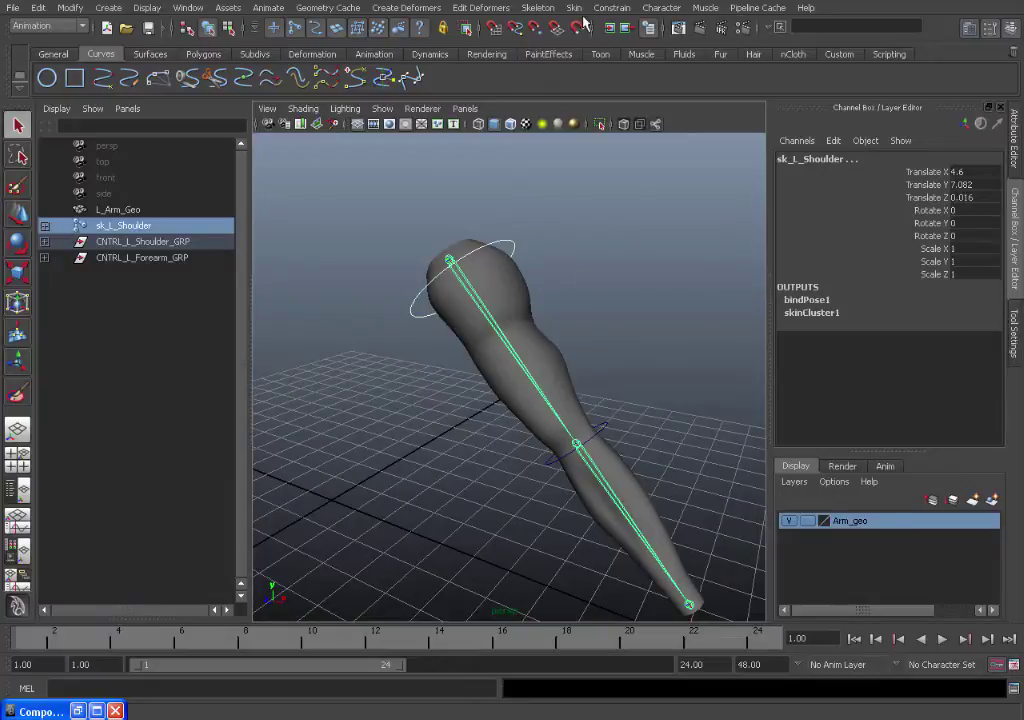
left_click(612, 8)
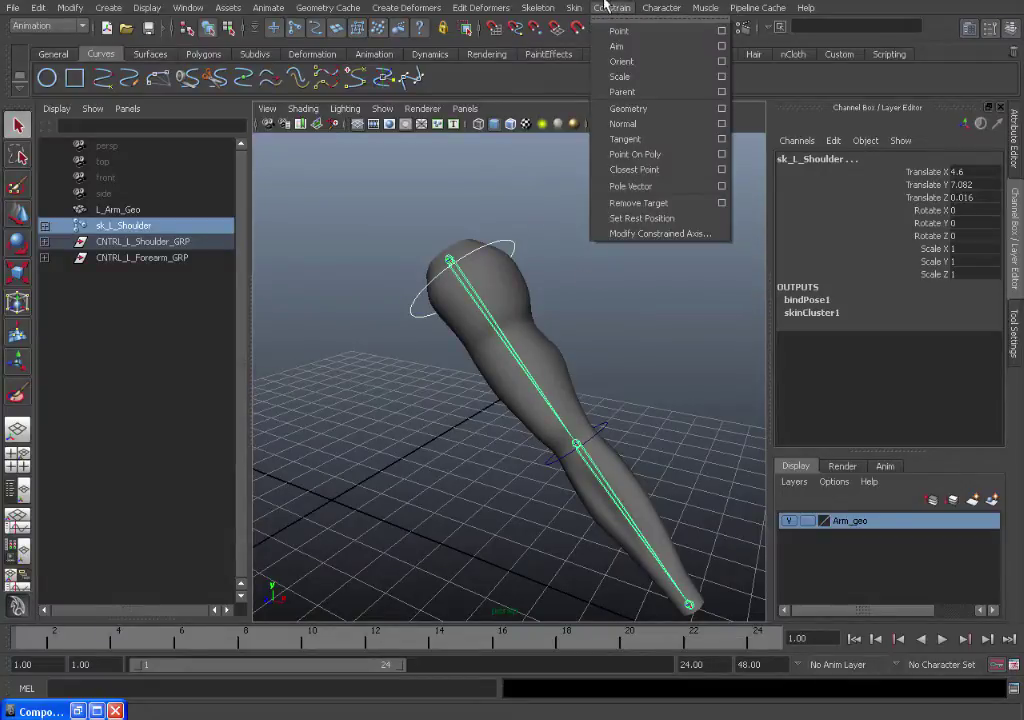
left_click(723, 62)
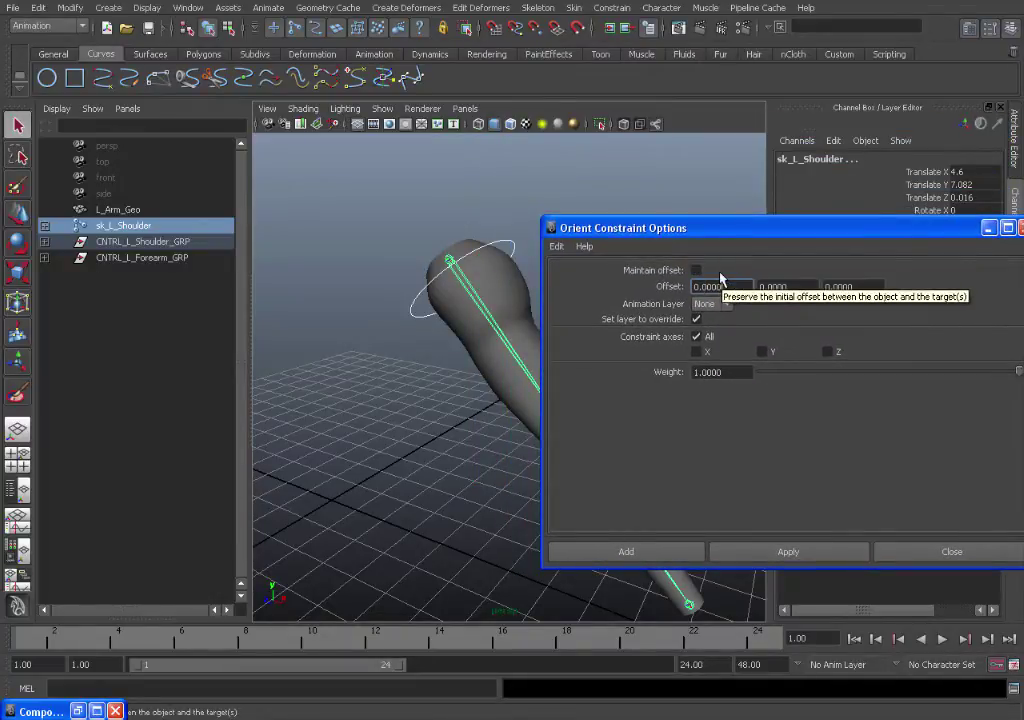
left_click(700, 270)
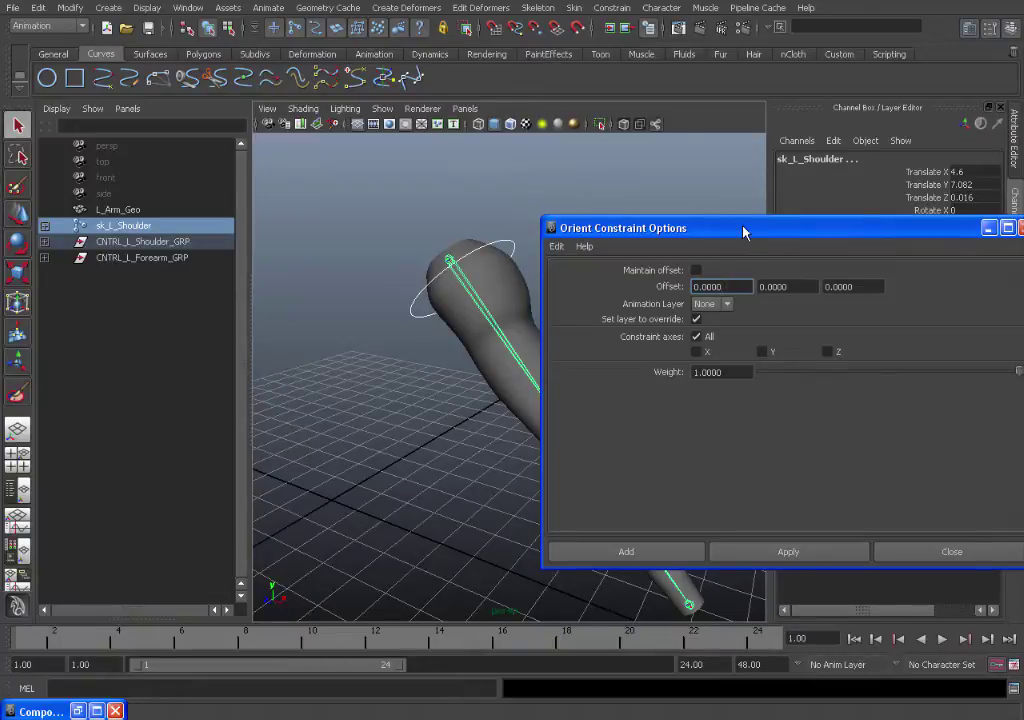
left_click_drag(743, 232, 715, 243)
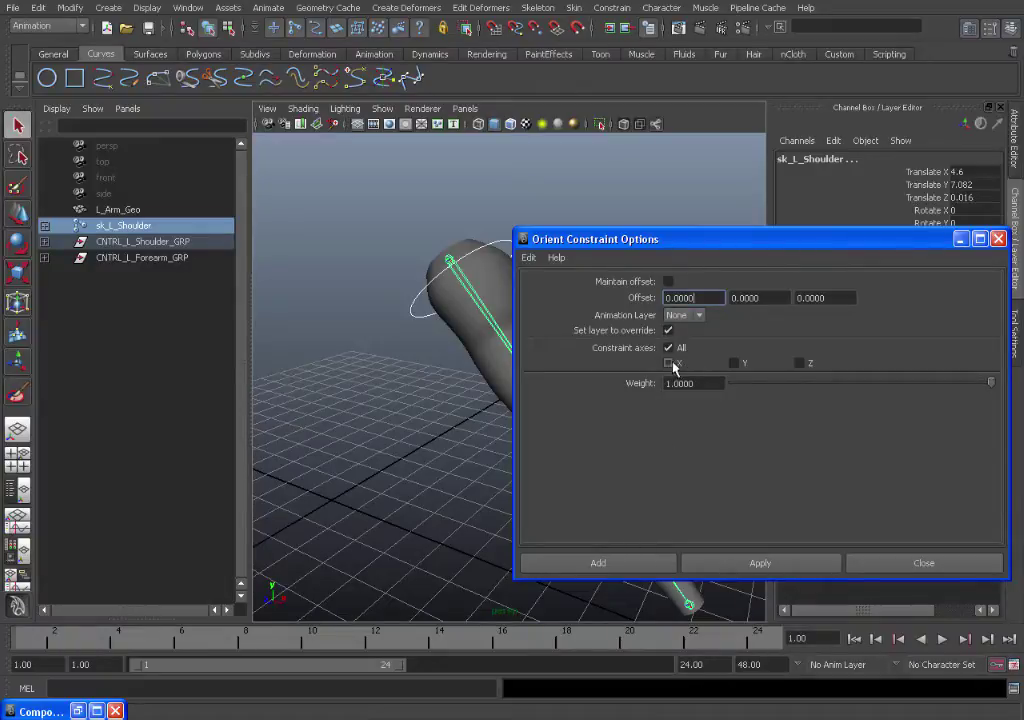
left_click(634, 566)
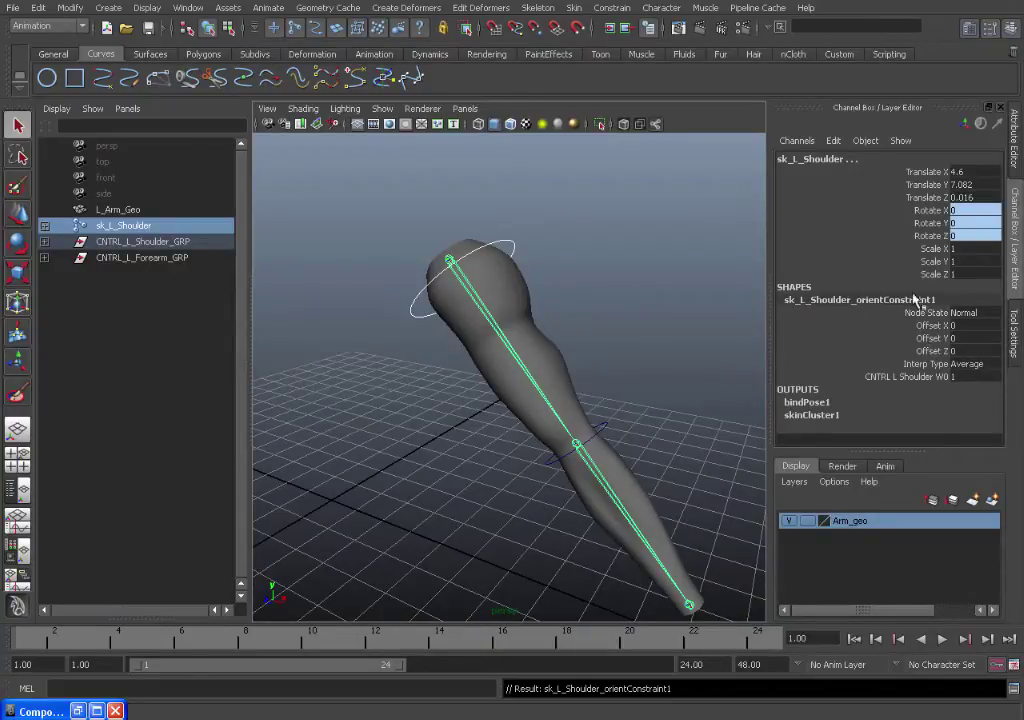
left_click(503, 323)
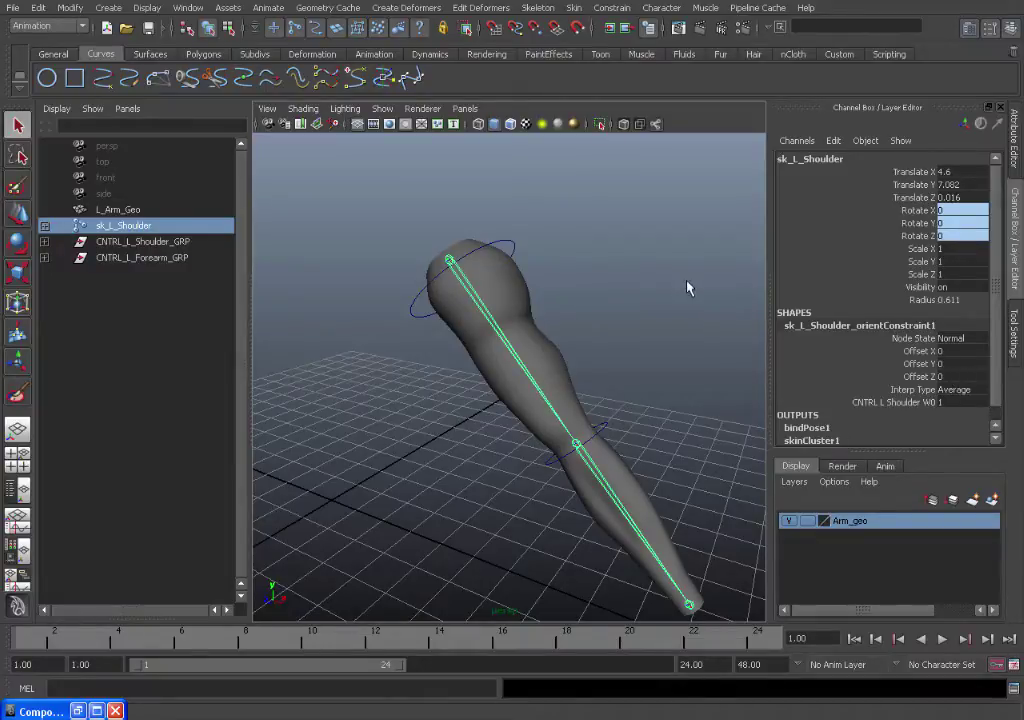
left_click(631, 303)
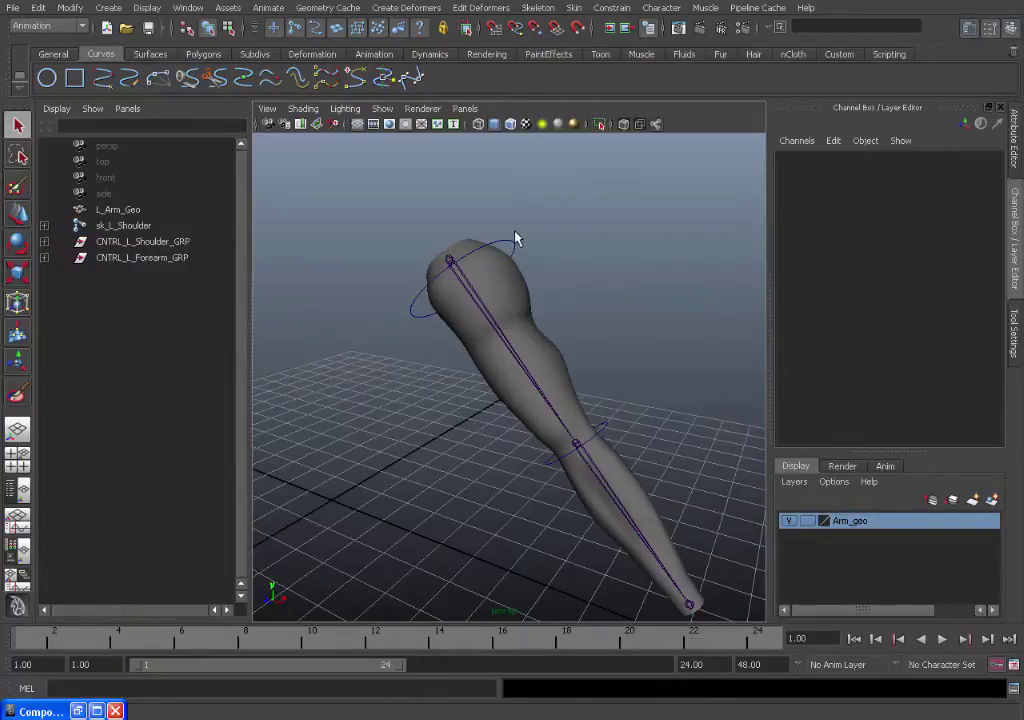
Test the orient constraint by rotating CNTRL_L_Shoulder, and undo the rotation
left_click(508, 242)
scroll(553, 264, "down", 5)
key("e")
left_click_drag(483, 387, 432, 366)
key("ctrl+z")
scroll(590, 389, "up", 6)
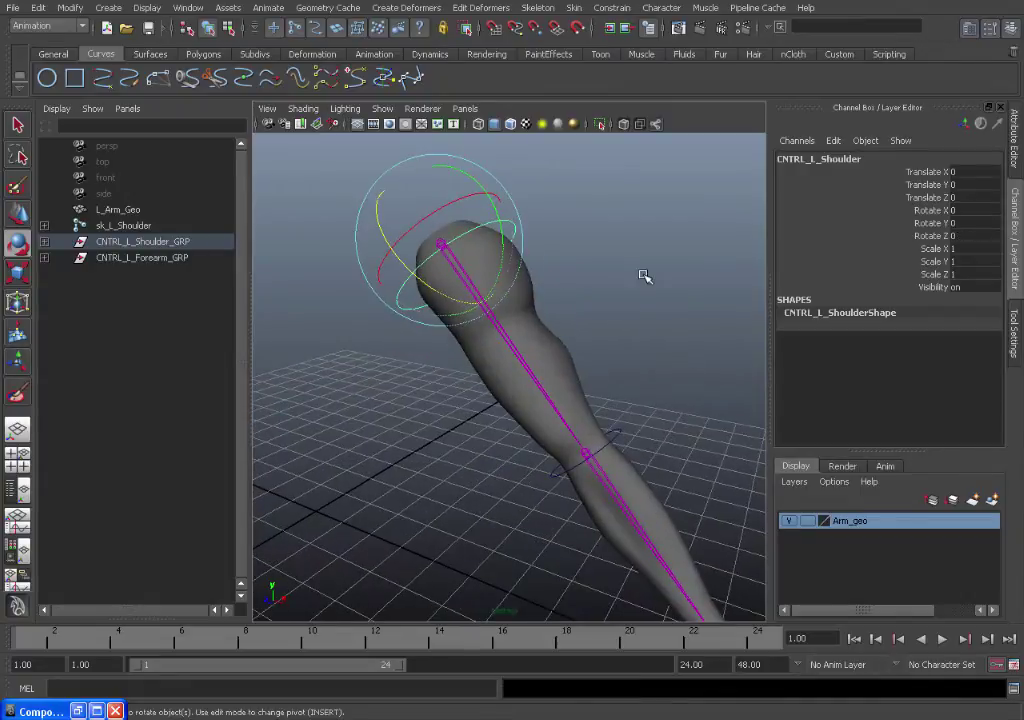
Lock and hide the translate, scale and visibility channels of CNTRL_L_Shoulder and CNTRL_L_Forearm together
left_click(546, 238)
key("q")
left_click(513, 228)
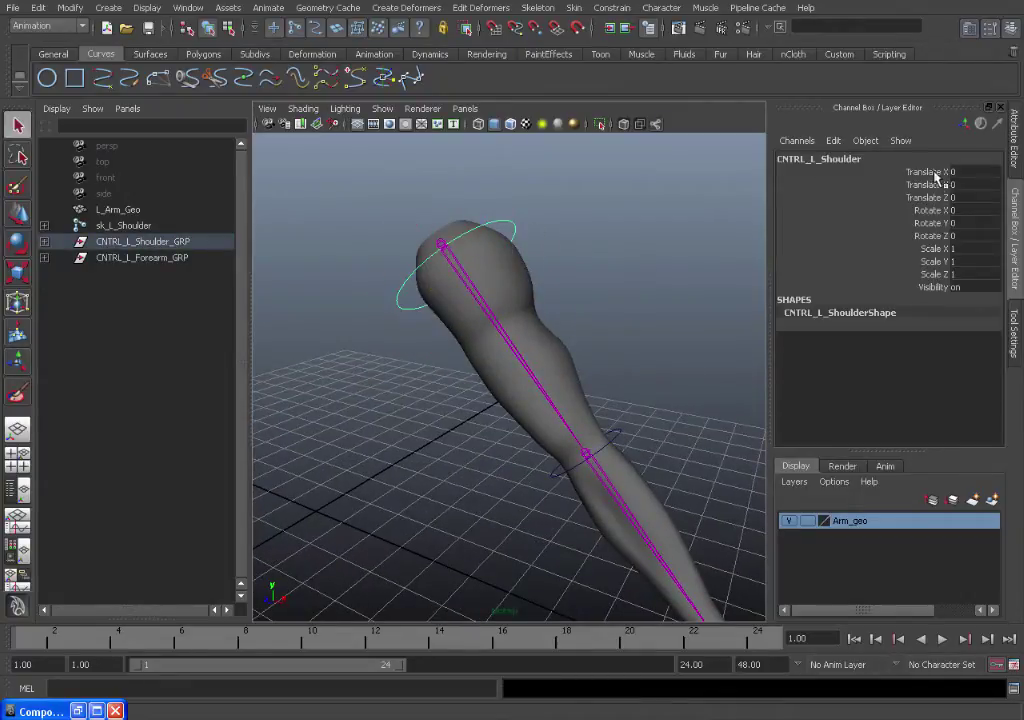
left_click_drag(935, 174, 935, 198)
left_click(516, 222)
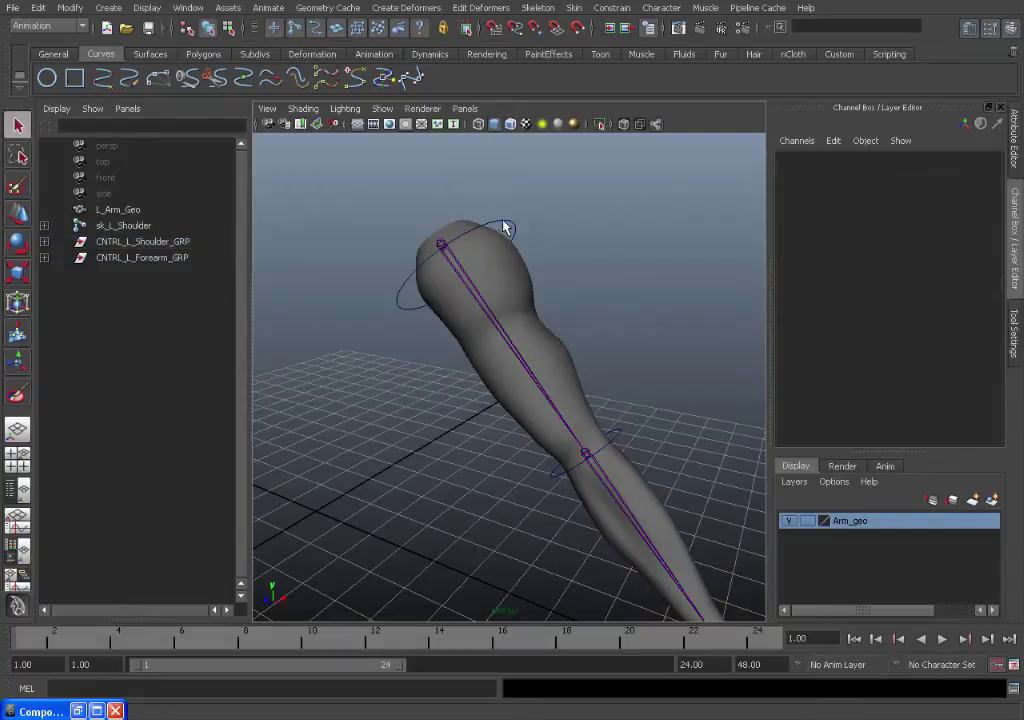
left_click(505, 228)
left_click(617, 437, "shift")
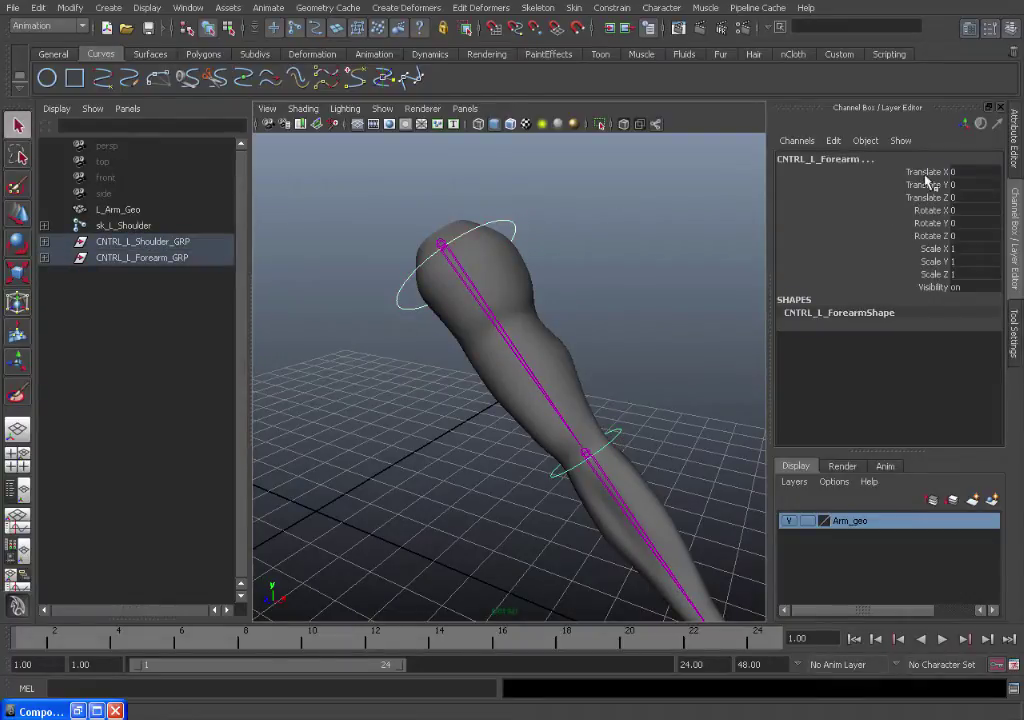
left_click_drag(928, 172, 898, 200)
left_click_drag(935, 248, 932, 292, "ctrl")
right_click(932, 296)
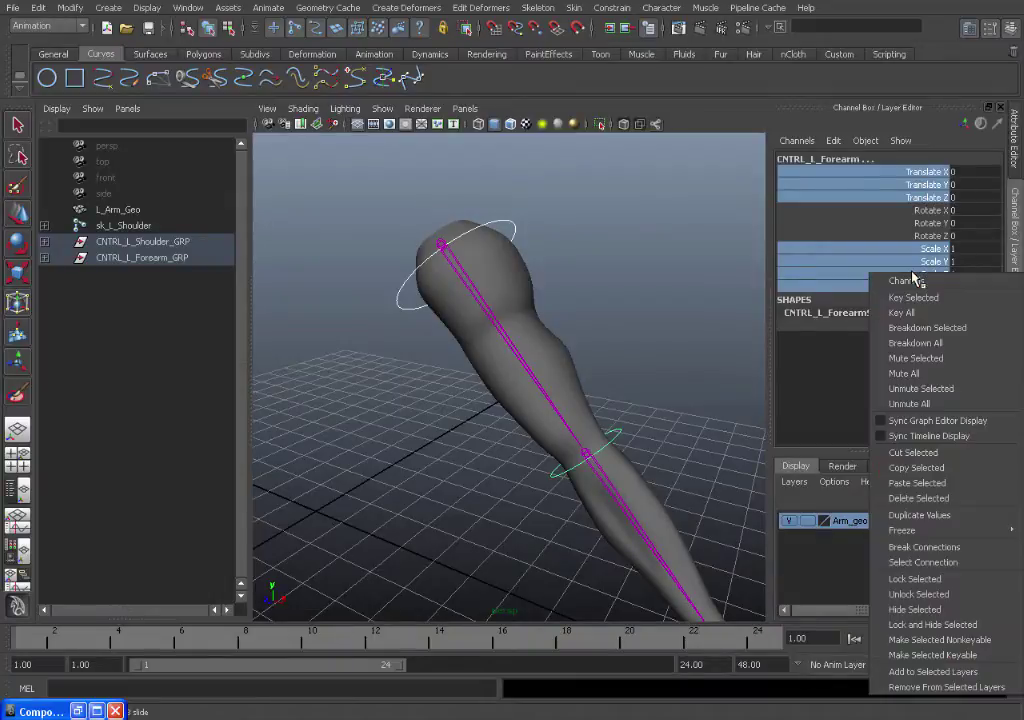
left_click(932, 625)
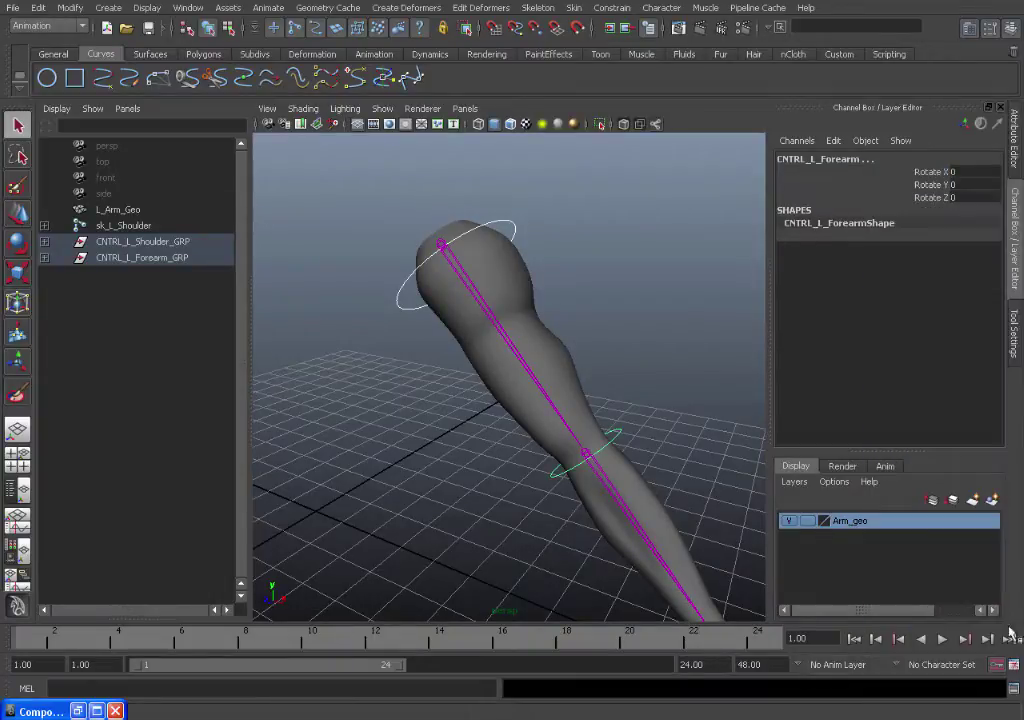
Orient constrain the sk_L_Forearm joint to the CNTRL_L_Forearm curve
left_click(590, 304)
left_click_drag(647, 434, 573, 406, "alt")
right_click_drag(573, 406, 599, 411, "alt")
left_click_drag(599, 411, 567, 369, "alt")
left_click(575, 383)
left_click_drag(633, 427, 616, 380, "alt")
left_click(522, 306)
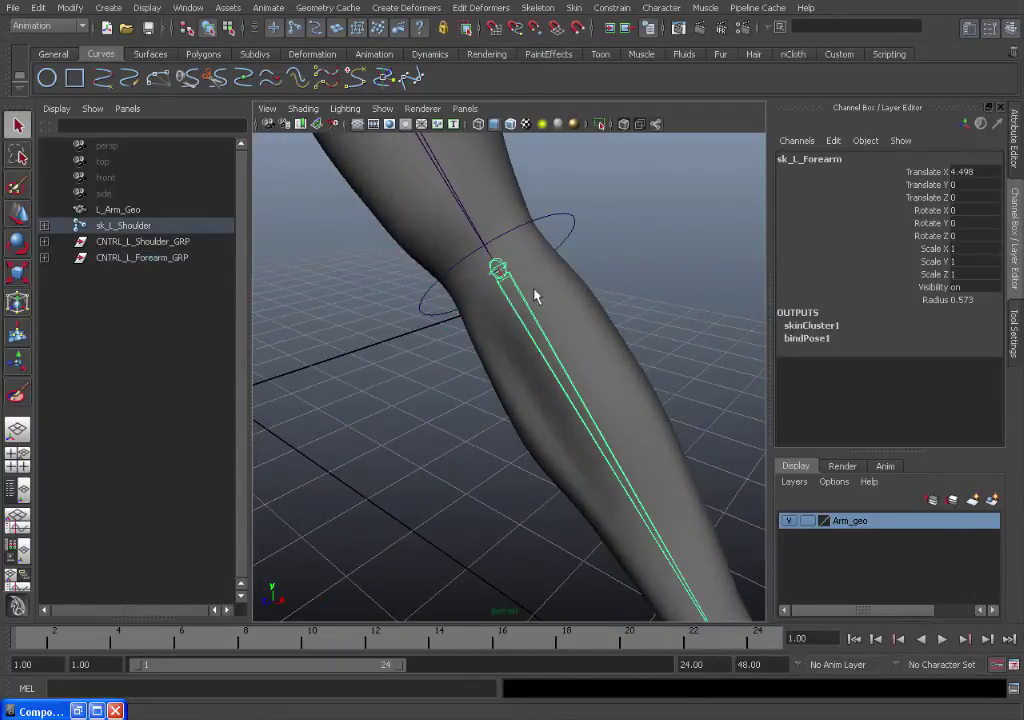
left_click(576, 219)
left_click(571, 222)
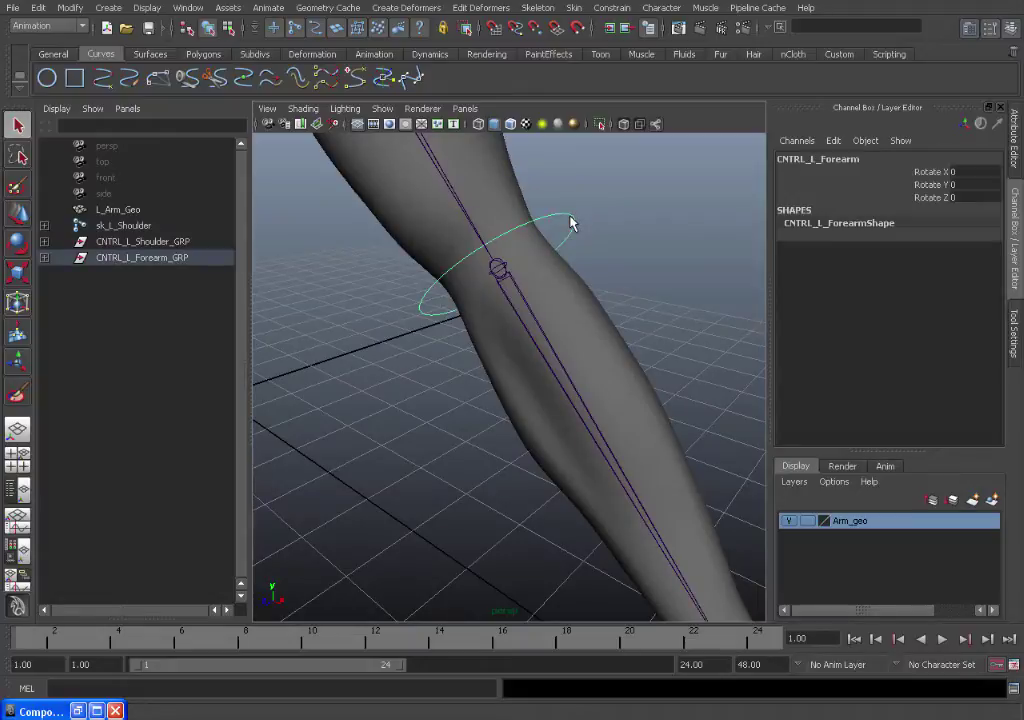
left_click(522, 300)
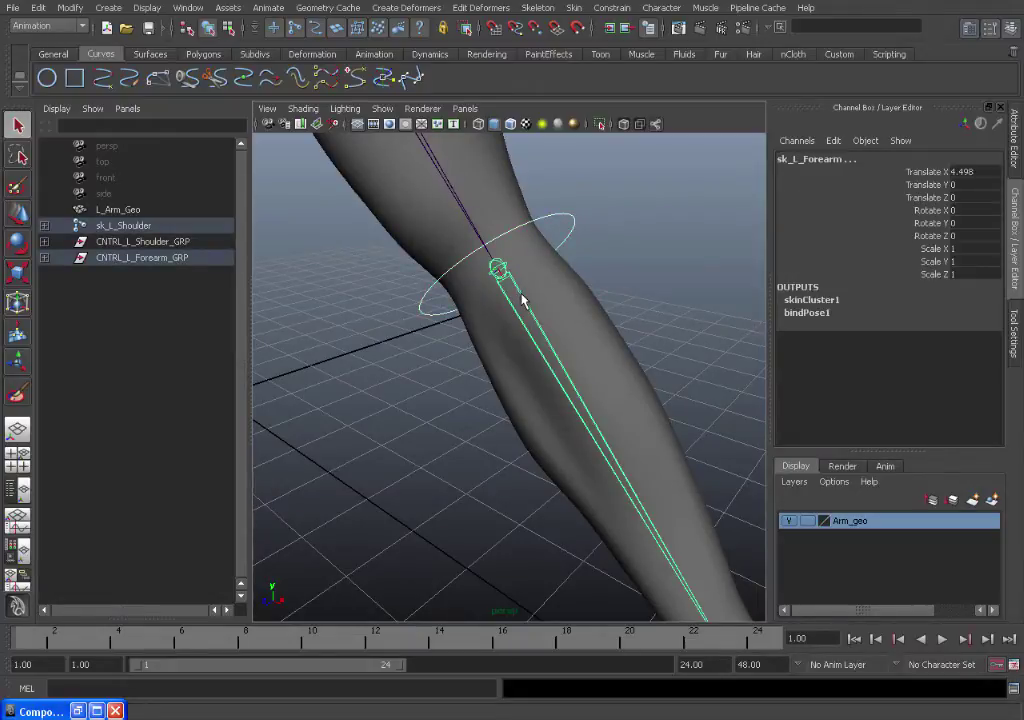
left_click(613, 8)
left_click(622, 62)
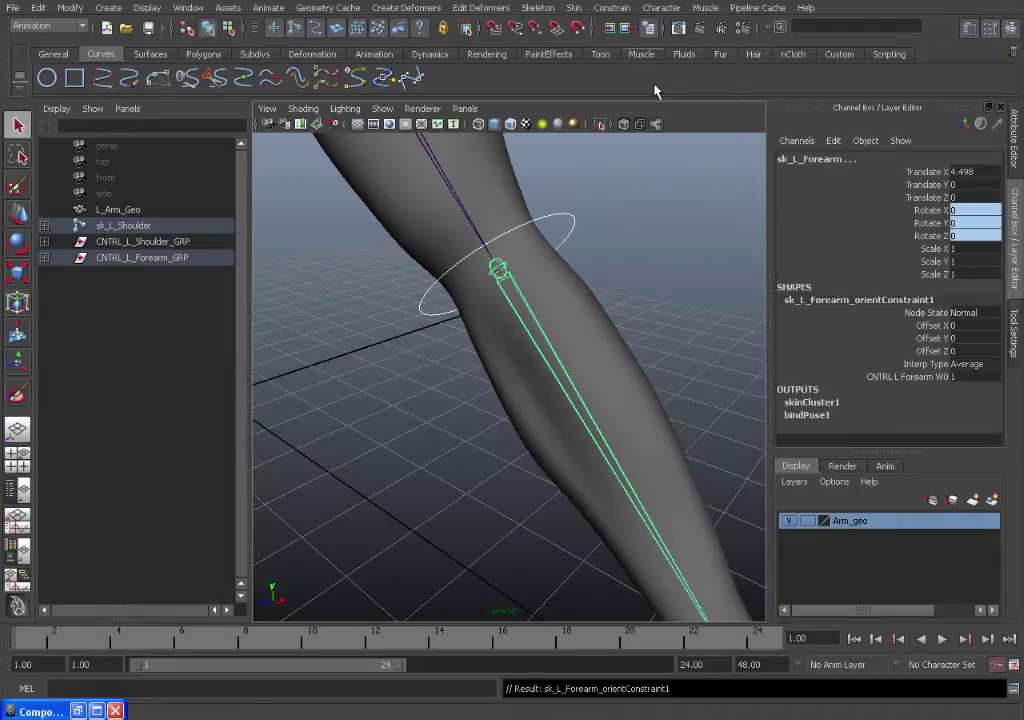
Test the forearm constraint by rotating CNTRL_L_Forearm about 98 degrees in Z, and undo the rotation
left_click(682, 313)
left_click(574, 221)
scroll(572, 228, "down", 5)
key("e")
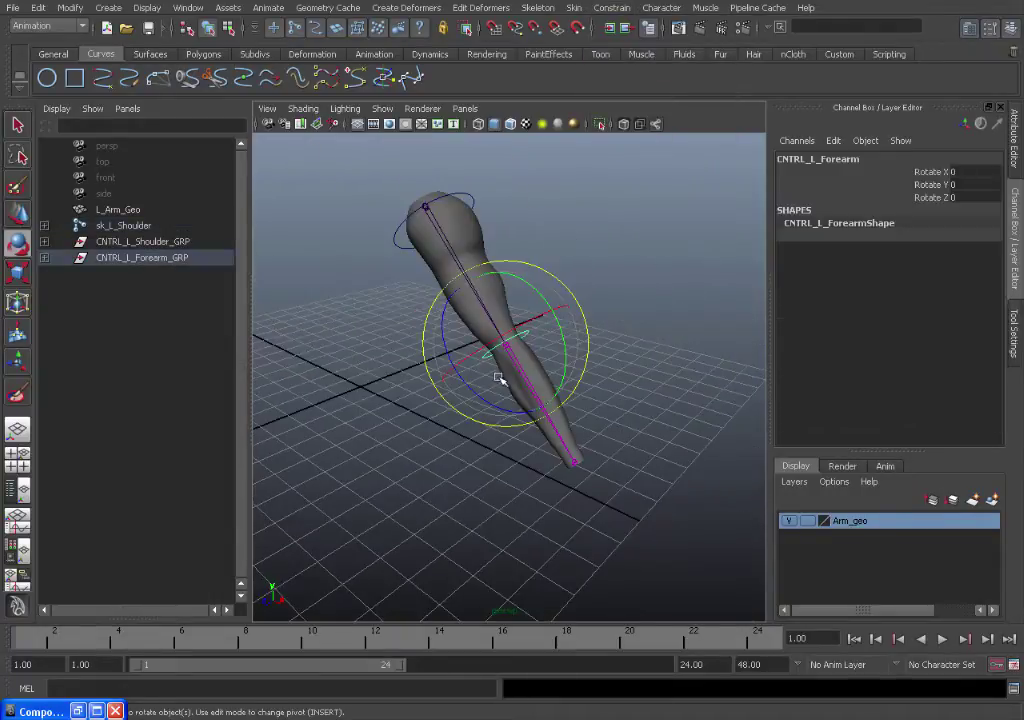
left_click_drag(475, 396, 442, 260)
key("ctrl+z")
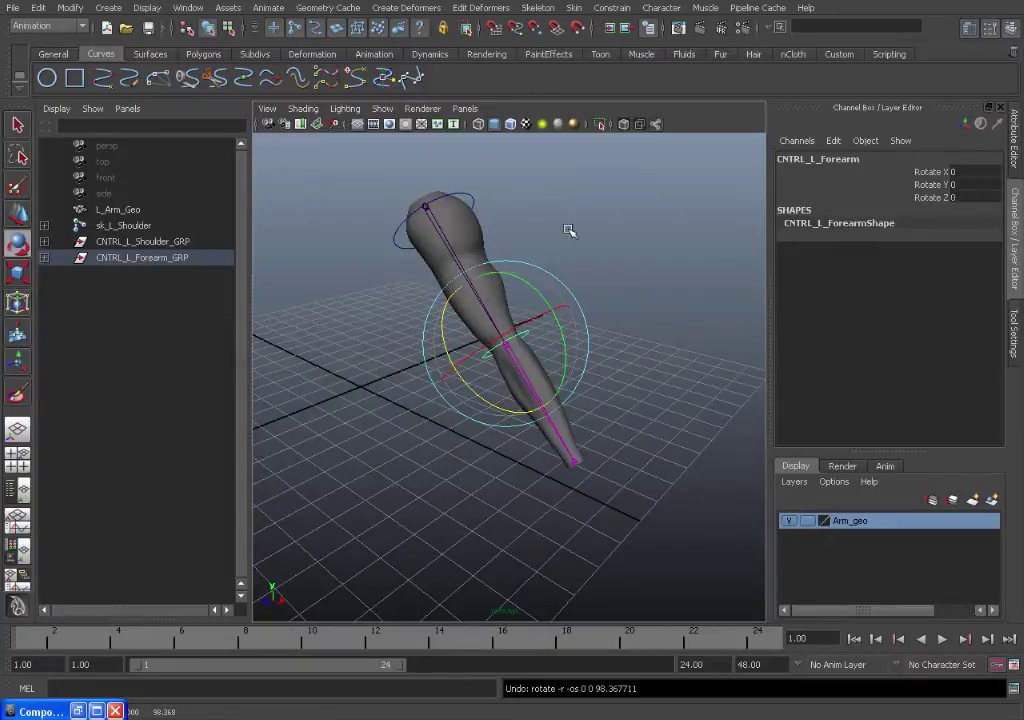
Rotate CNTRL_L_Shoulder about 46 degrees in Z, adjust it to about 40, and undo both rotations
left_click(475, 193)
left_click_drag(425, 258, 363, 240)
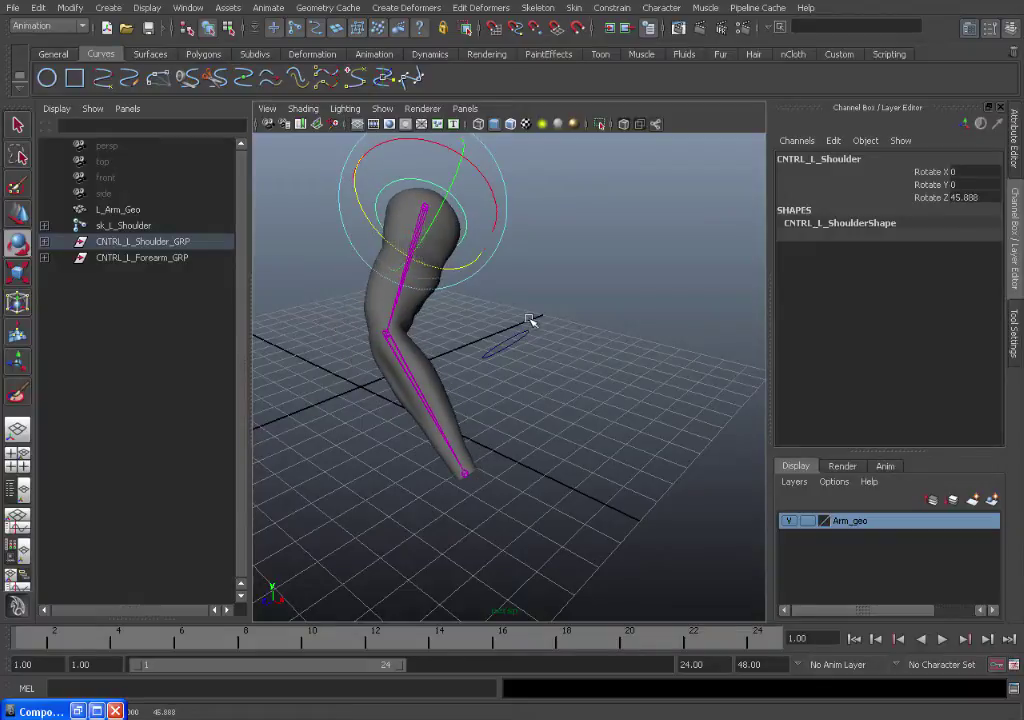
right_click_drag(531, 320, 606, 329, "alt")
left_click_drag(610, 333, 582, 343, "alt")
right_click_drag(582, 343, 482, 316, "alt")
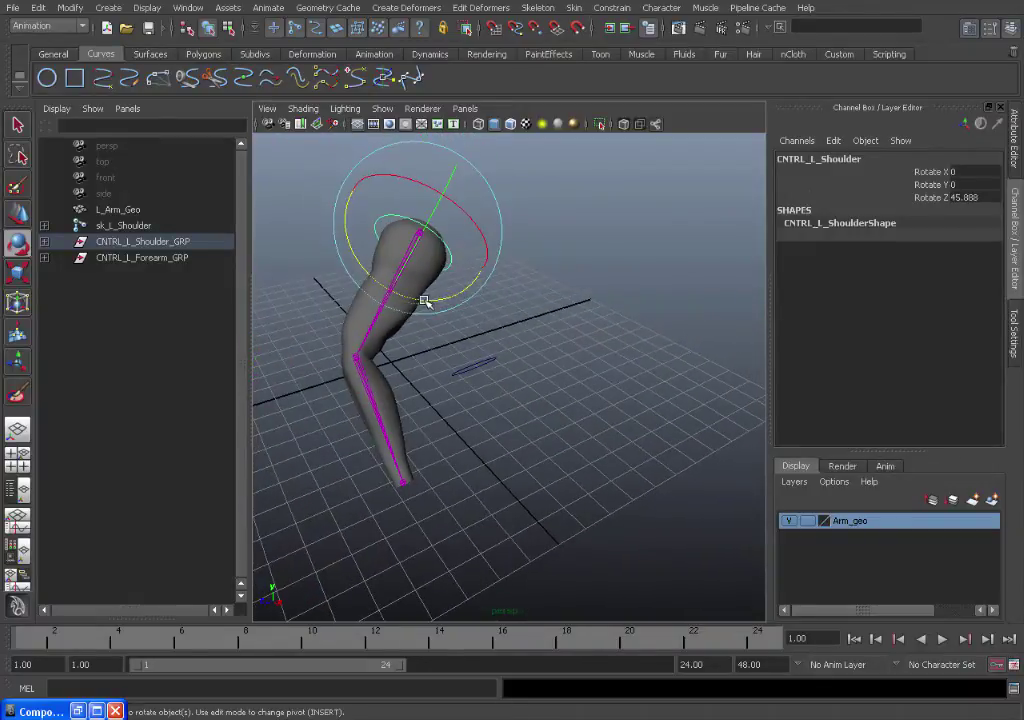
left_click_drag(425, 302, 443, 287)
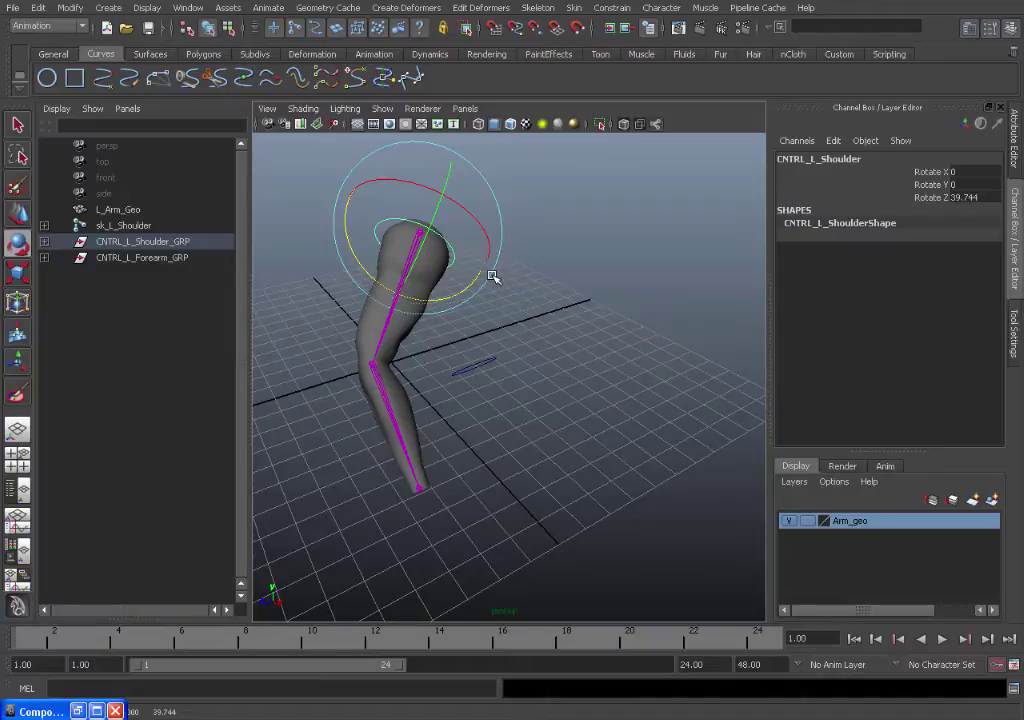
key("ctrl+z")
key("ctrl+z")
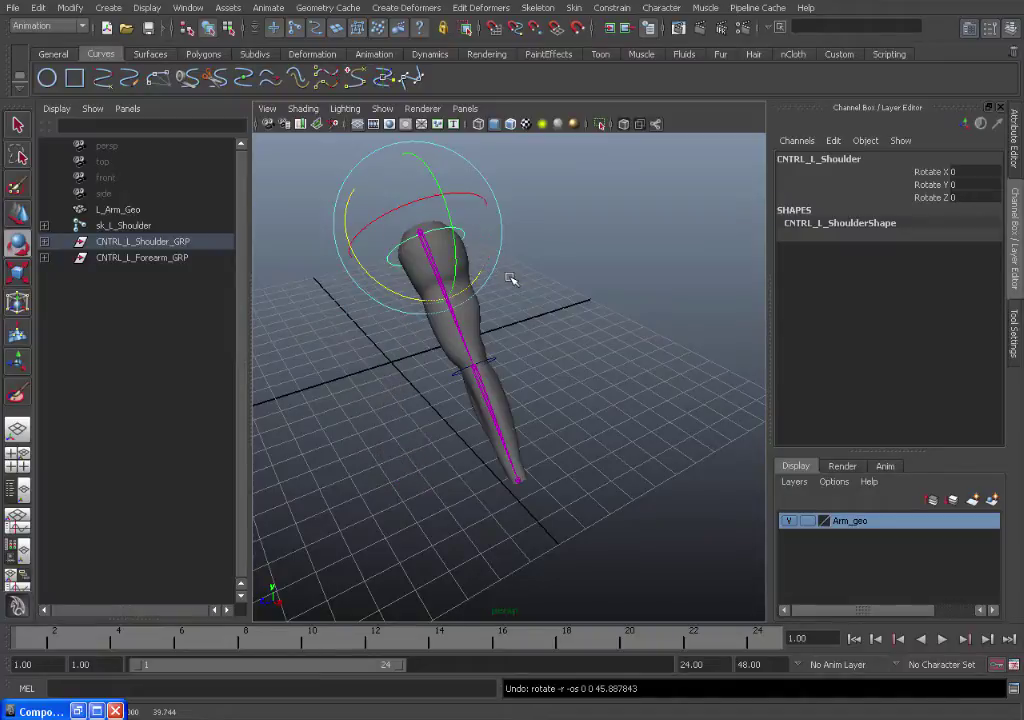
Rotate CNTRL_L_Shoulder about 51 degrees in Z to compare the forearm control's position with the elbow, and undo it
left_click_drag(530, 299, 582, 270, "alt")
right_click_drag(582, 270, 660, 311, "alt")
middle_click_drag(636, 250, 558, 306, "alt")
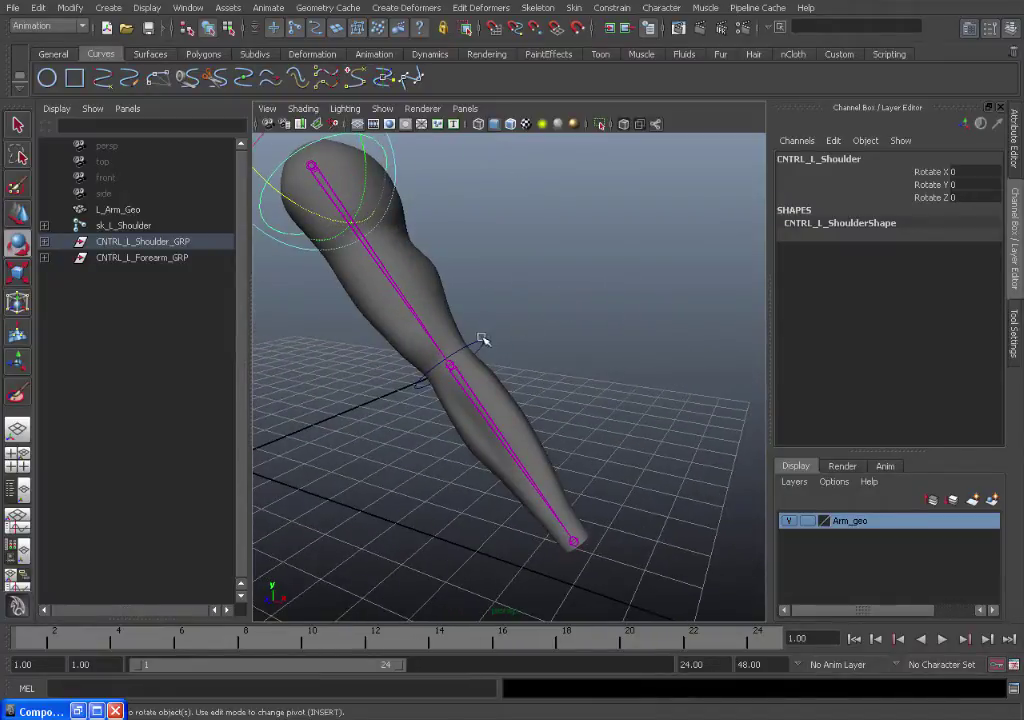
right_click_drag(488, 340, 520, 341, "alt")
left_click_drag(520, 341, 342, 260, "alt")
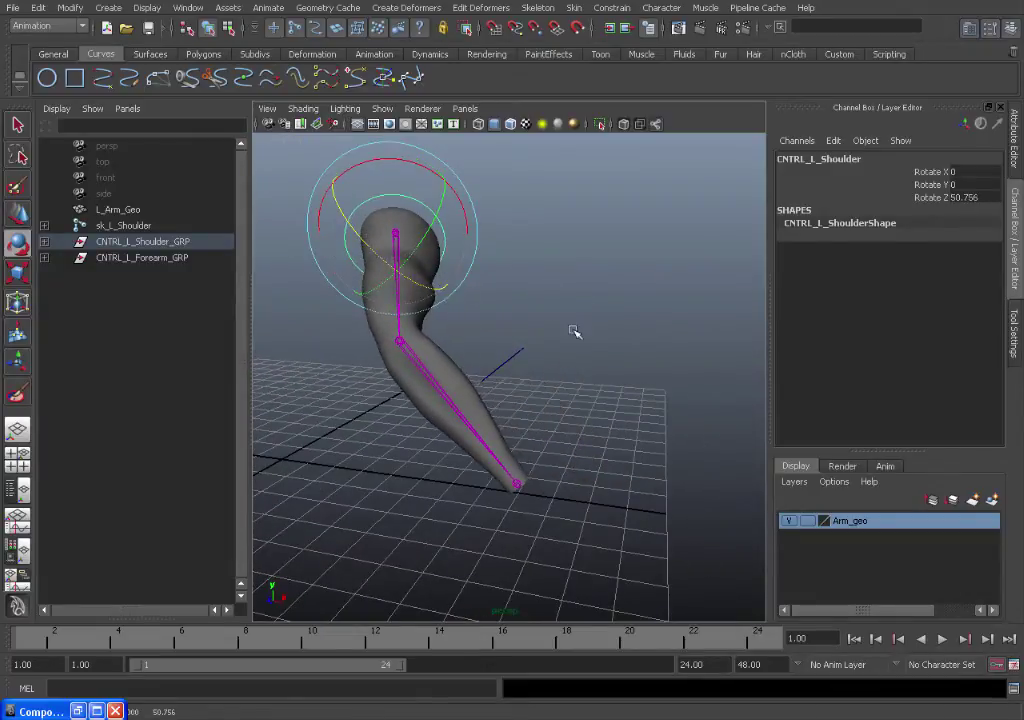
key("ctrl+z")
key("q")
left_click(583, 306)
mouse_move(583, 306)
left_mouse_down("alt")
mouse_move(568, 308)
mouse_move(599, 302)
left_mouse_up("alt")
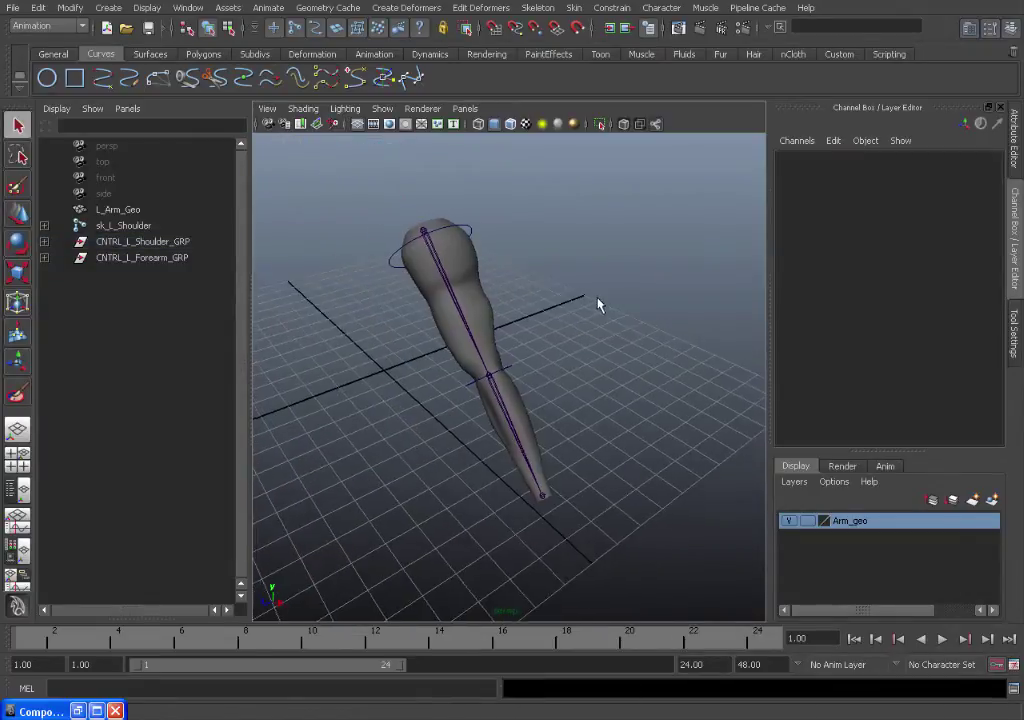
Parent CNTRL_L_Forearm_GRP under the CNTRL_L_Shoulder curve
left_click(195, 260)
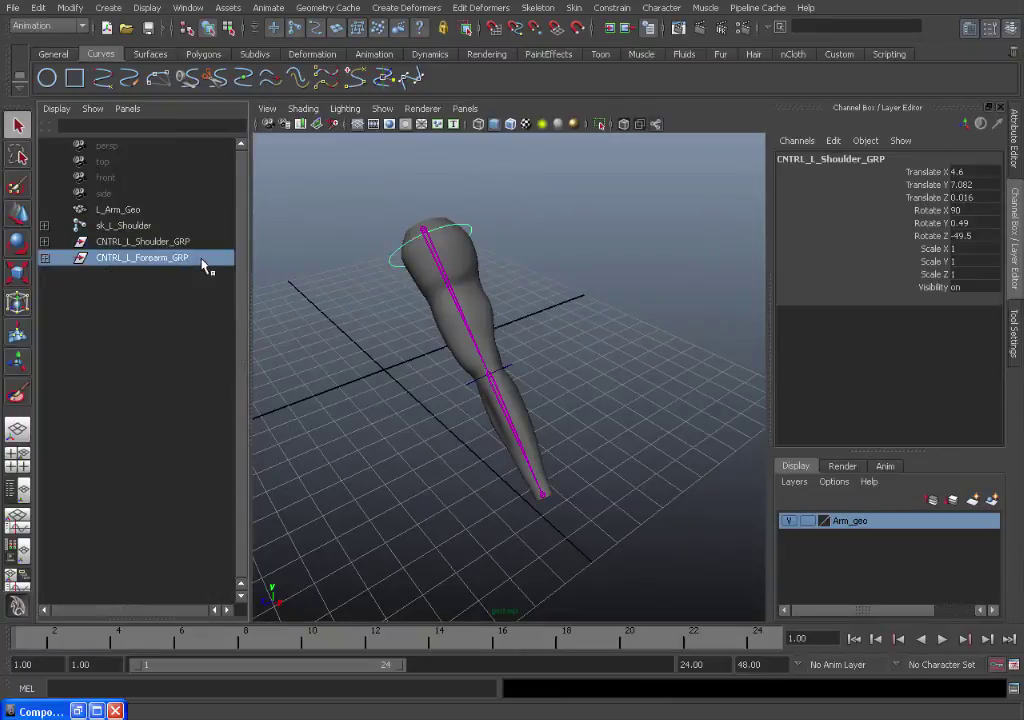
left_click(44, 241)
left_click(44, 273)
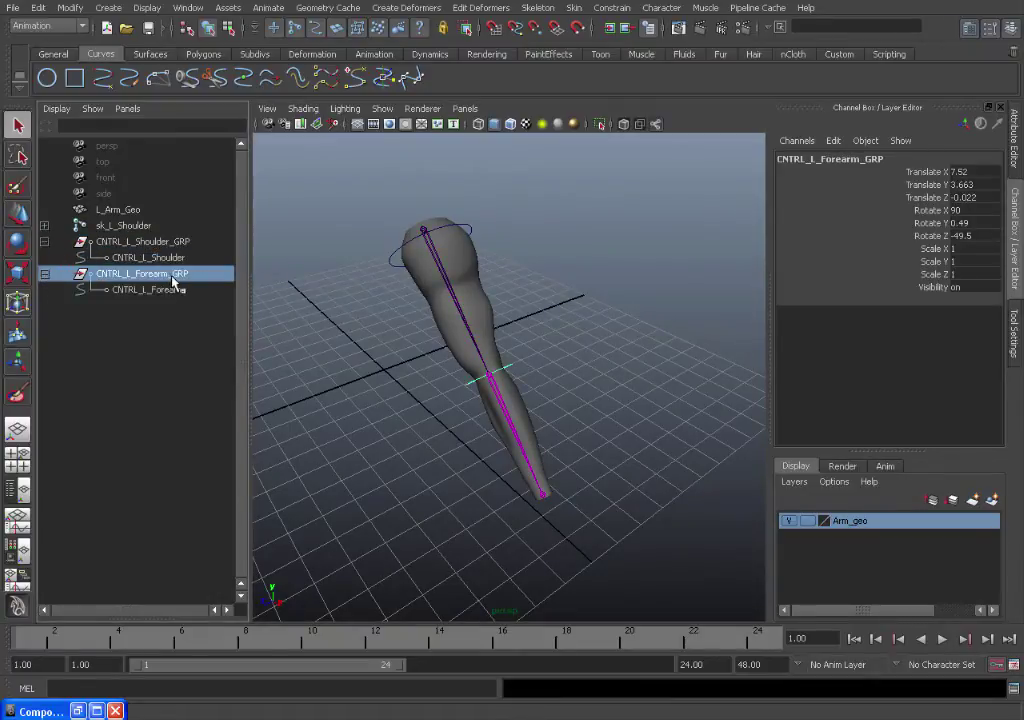
mouse_move(190, 288)
middle_mouse_down()
mouse_move(184, 268)
mouse_move(193, 263)
middle_mouse_up()
left_click(193, 263)
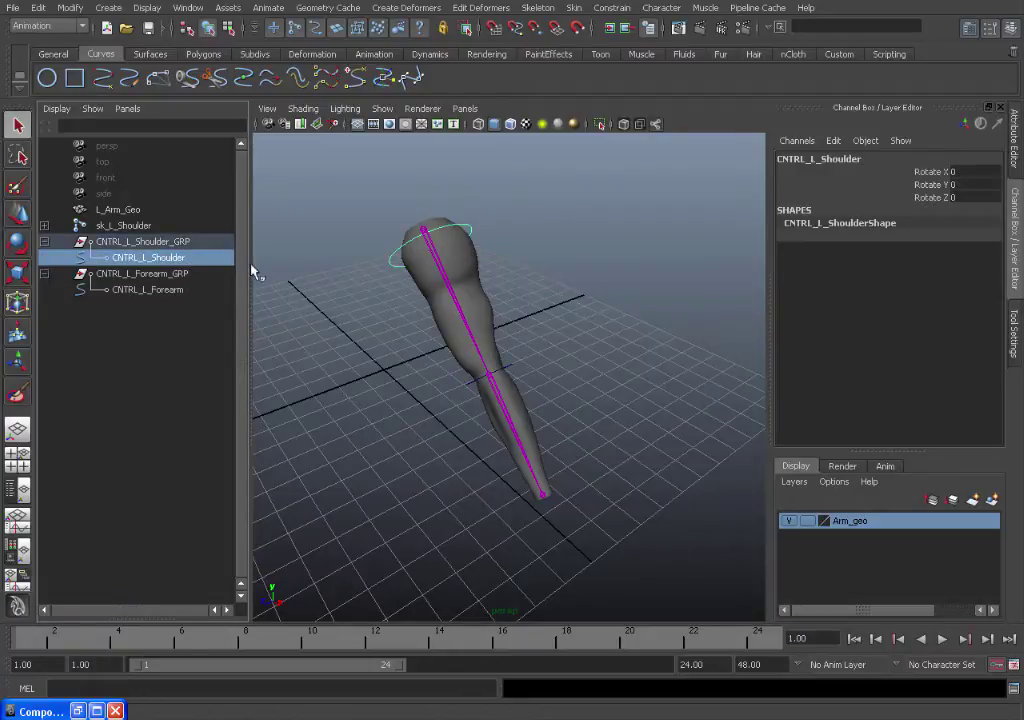
right_click_drag(252, 270, 302, 300, "alt")
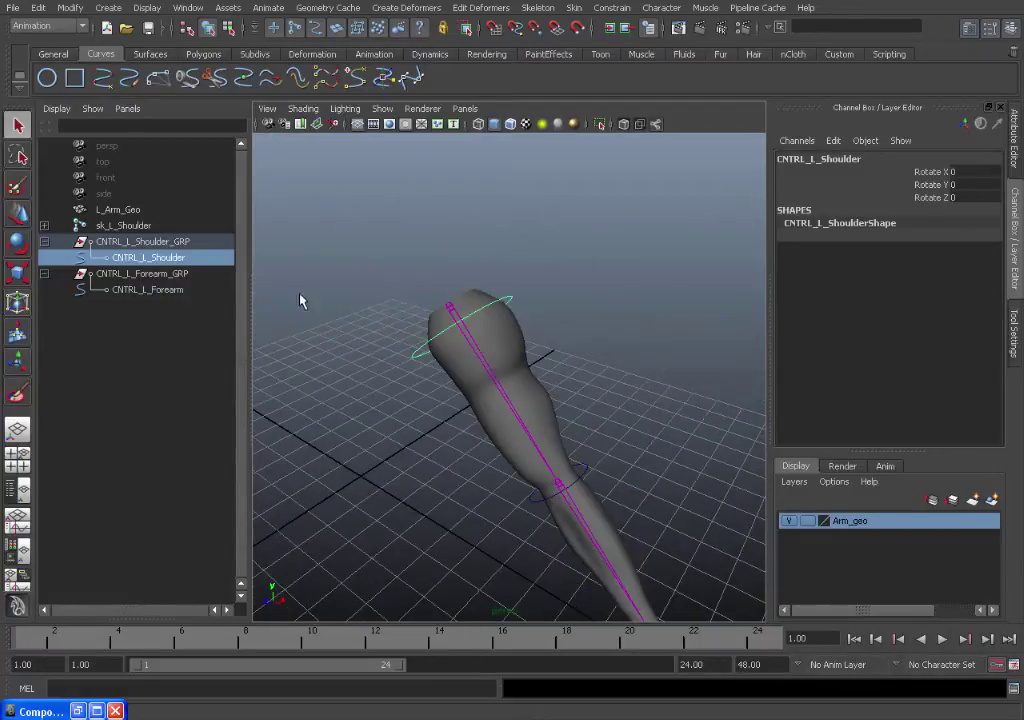
left_click(202, 276)
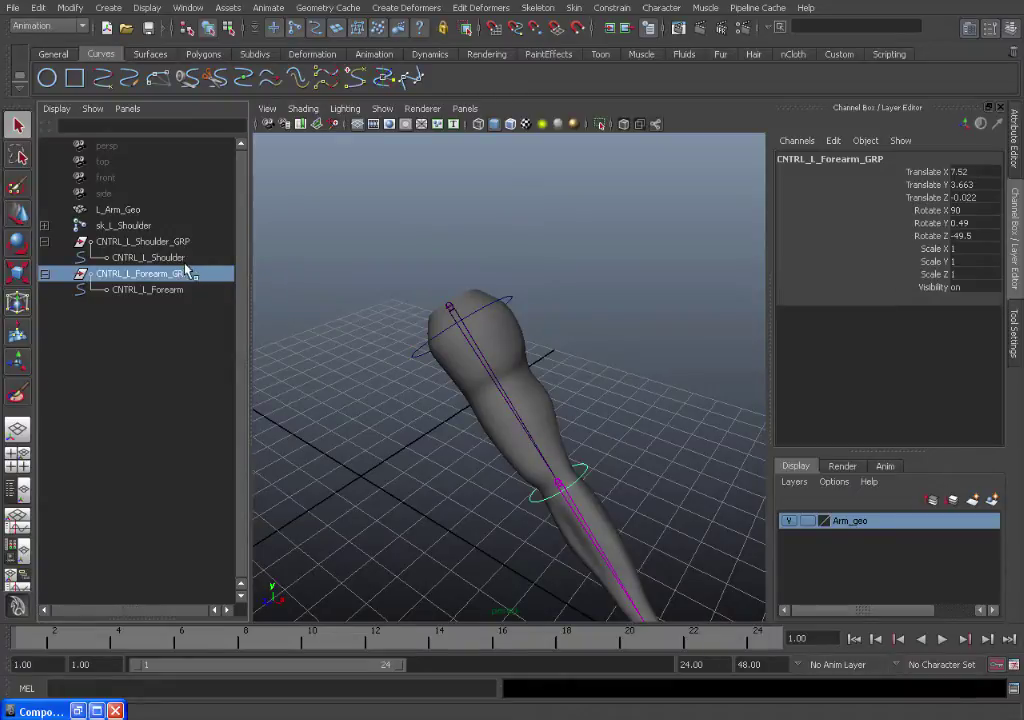
left_click(187, 258, "ctrl")
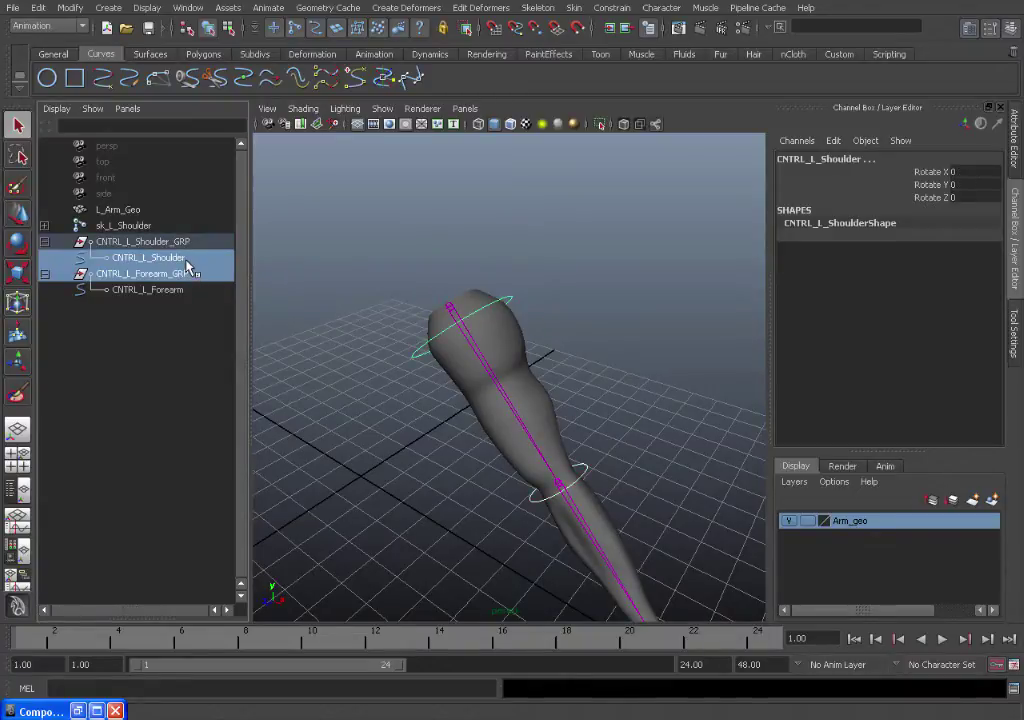
key("p")
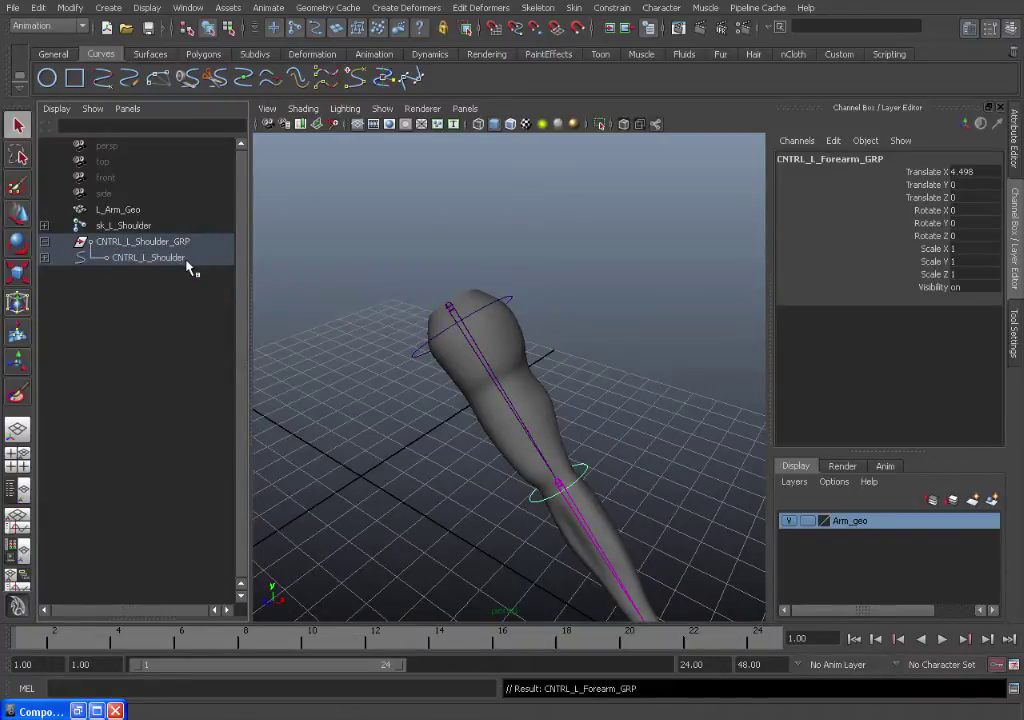
Expand the CNTRL_L_Shoulder hierarchy to check how the forearm group and its control are nested, and collapse it
left_click(45, 257)
left_click(44, 273)
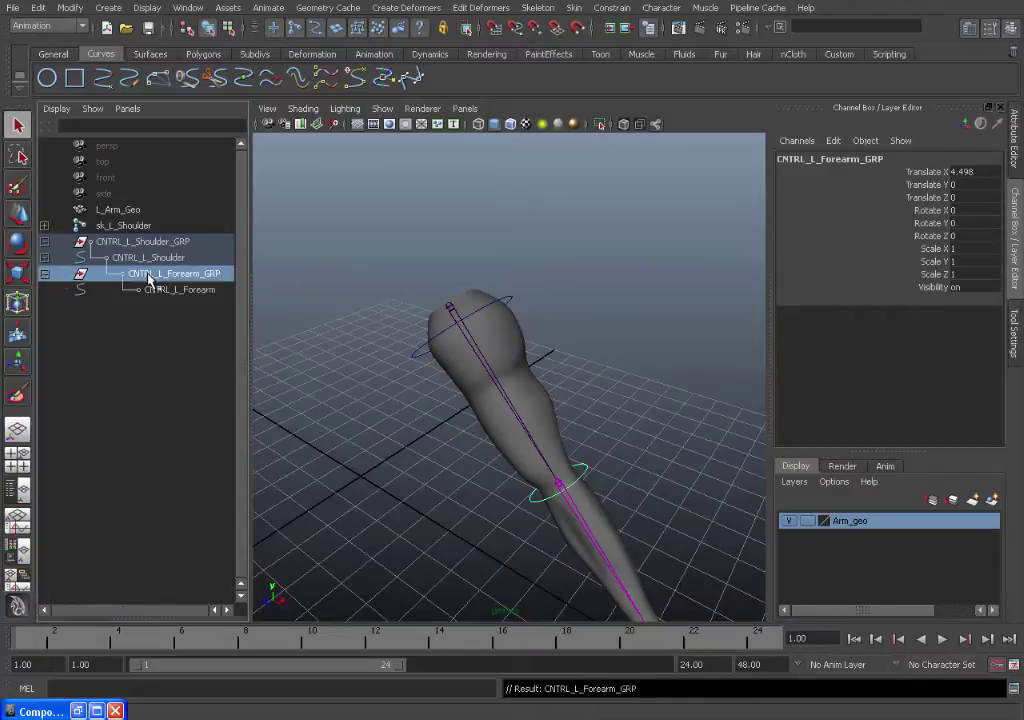
left_click(44, 273)
left_click(44, 257)
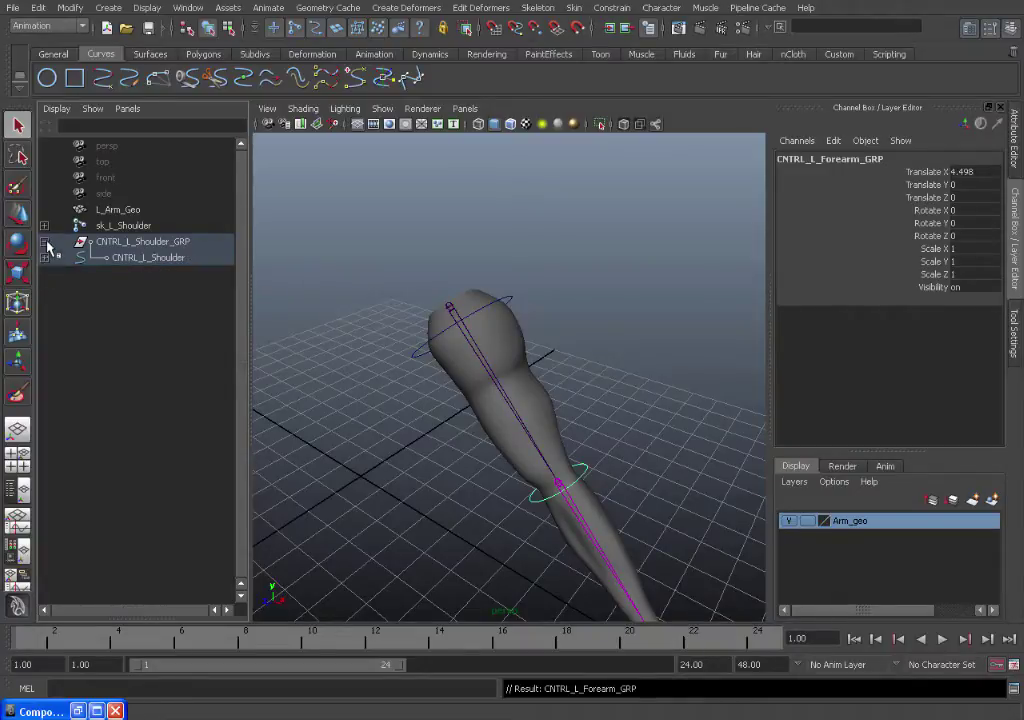
left_click(44, 241)
Test the parented controls by rotating CNTRL_L_Shoulder and bending CNTRL_L_Forearm about 101 degrees in Z
left_click(391, 245)
left_click_drag(391, 245, 510, 227, "alt")
left_click(482, 367)
left_click(462, 378)
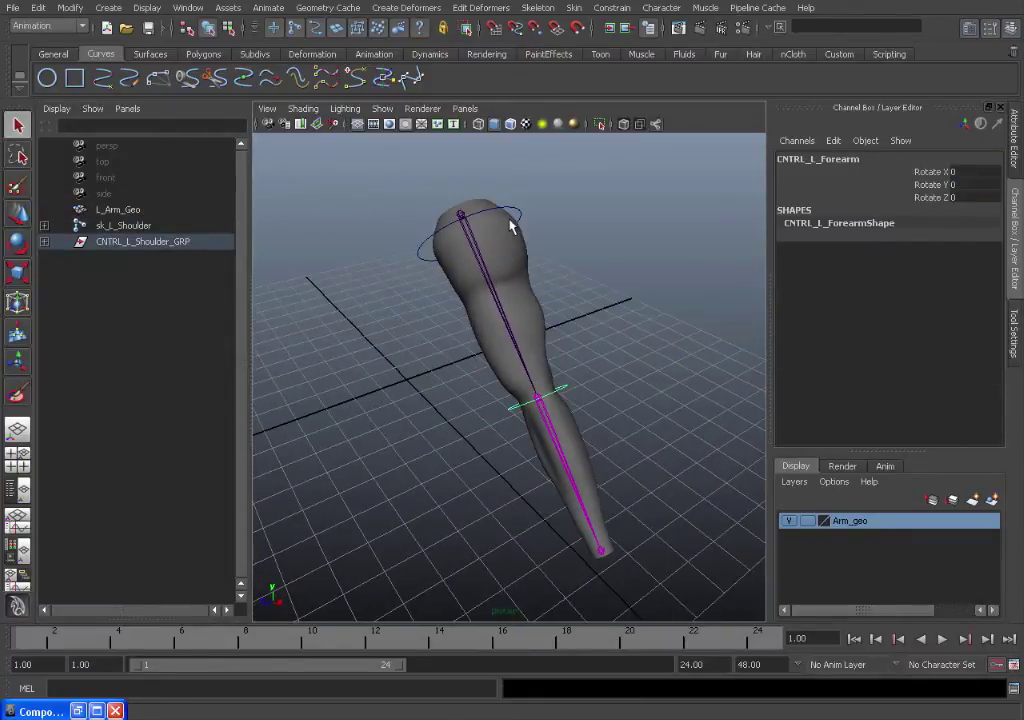
left_click(512, 222)
key("e")
left_click_drag(434, 267, 350, 219)
left_click(354, 373)
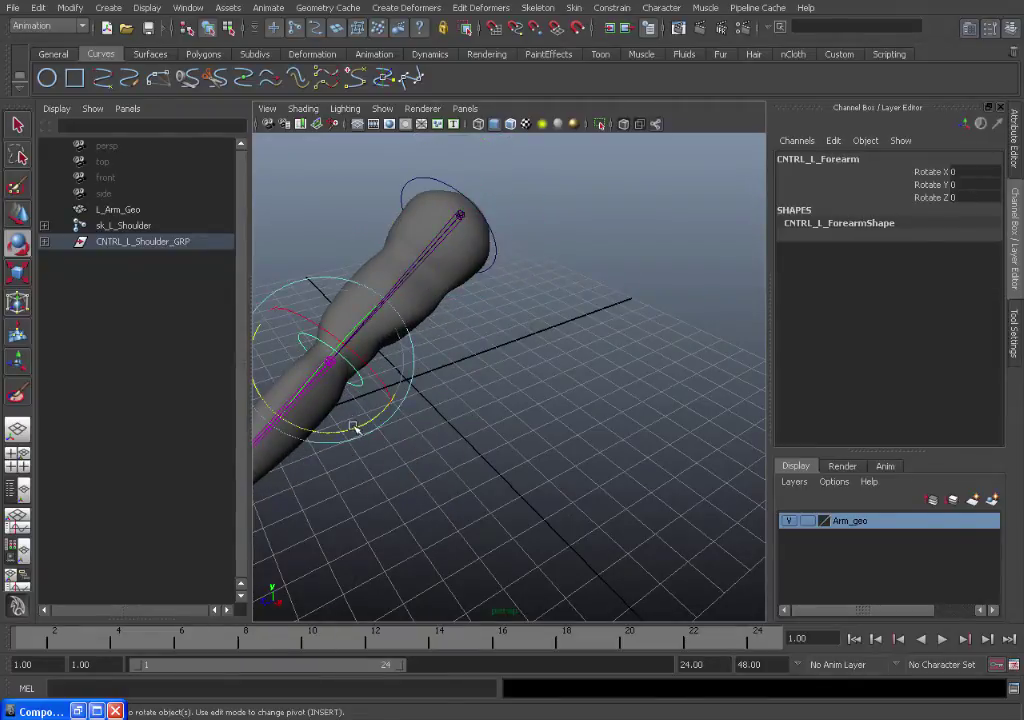
left_click_drag(362, 428, 533, 400)
Rotate CNTRL_L_Shoulder to about 54 degrees in Y and 15 degrees in Z with the elbow bent
left_click_drag(617, 405, 432, 390, "alt")
left_click(499, 257)
left_click_drag(408, 254, 502, 190)
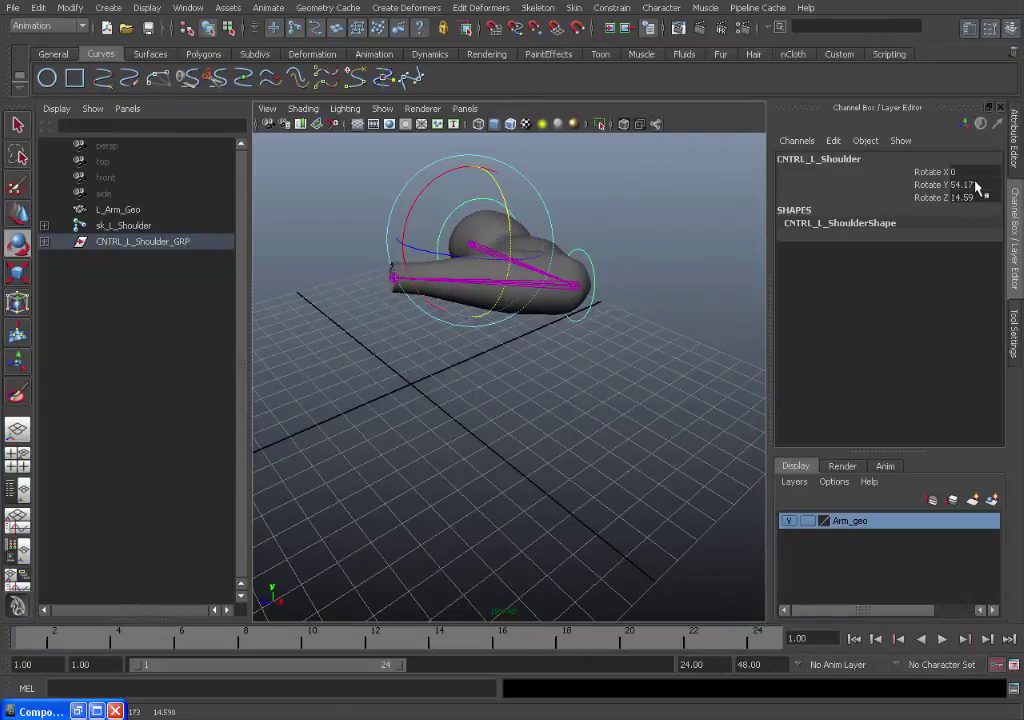
Reset CNTRL_L_Shoulder by setting Rotate Y and Rotate Z to 0
left_click_drag(976, 184, 980, 196)
type("0")
key("Return")
left_click(600, 406)
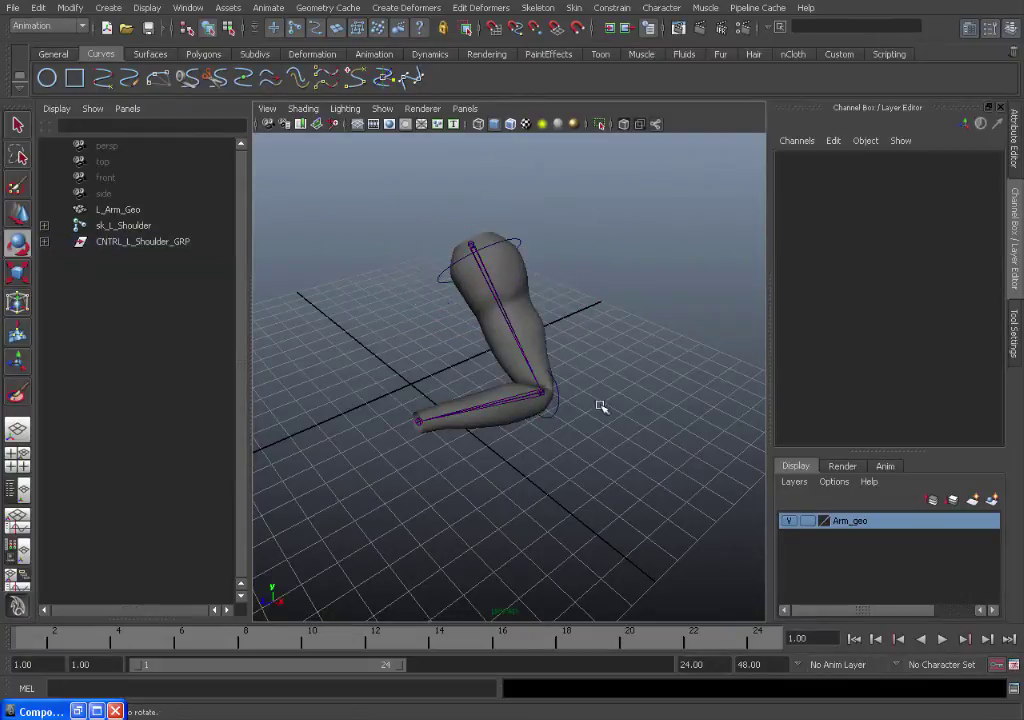
Straighten the elbow by setting the Rotate Z of CNTRL_L_Forearm to 0, and deselect the control
key("q")
left_click(555, 406)
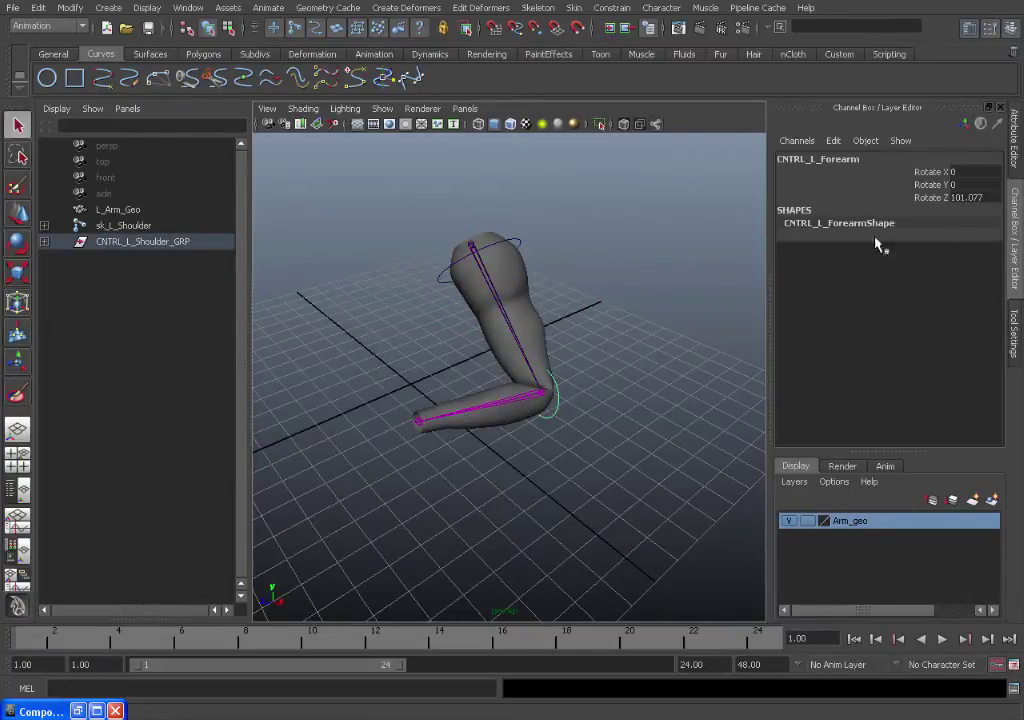
left_click(980, 198)
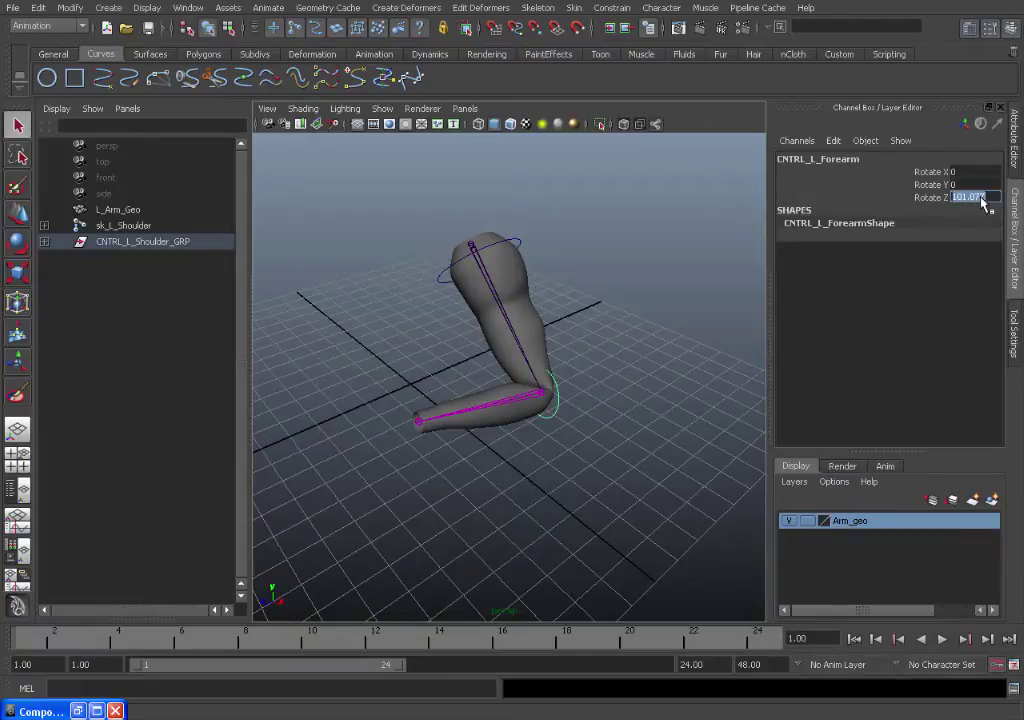
type("0")
key("Return")
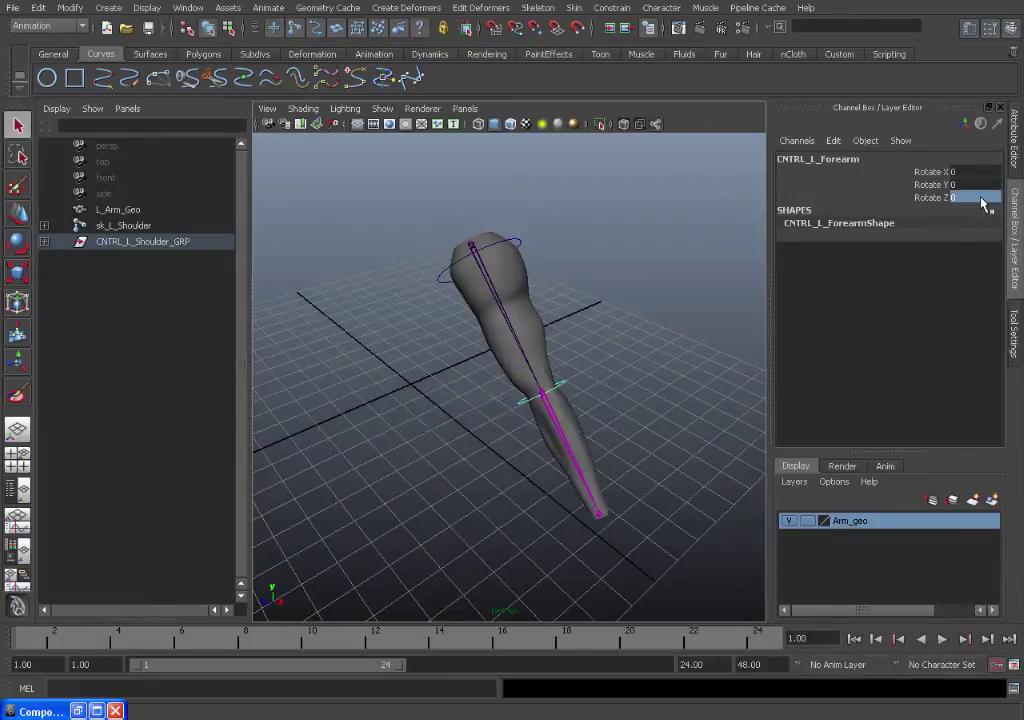
left_click(633, 309)
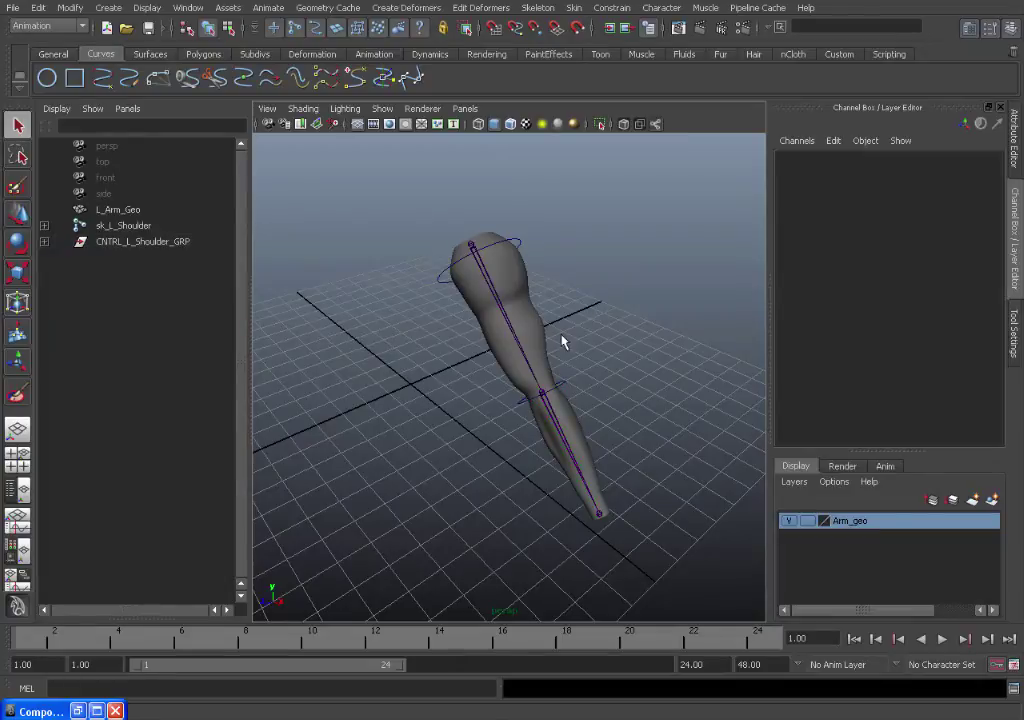
Group CNTRL_L_Shoulder_GRP under a new parent group and name it Controls_GRP
right_click_drag(562, 343, 641, 351, "alt")
left_click_drag(641, 351, 574, 329, "alt")
left_click(187, 243)
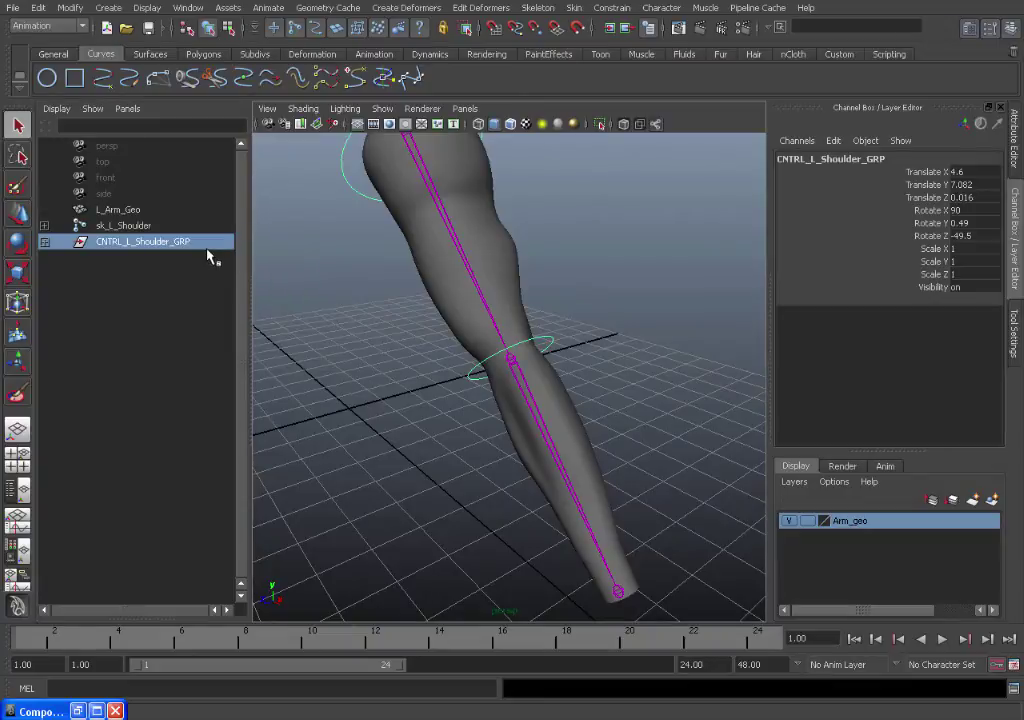
key("ctrl+g")
double_click(176, 250)
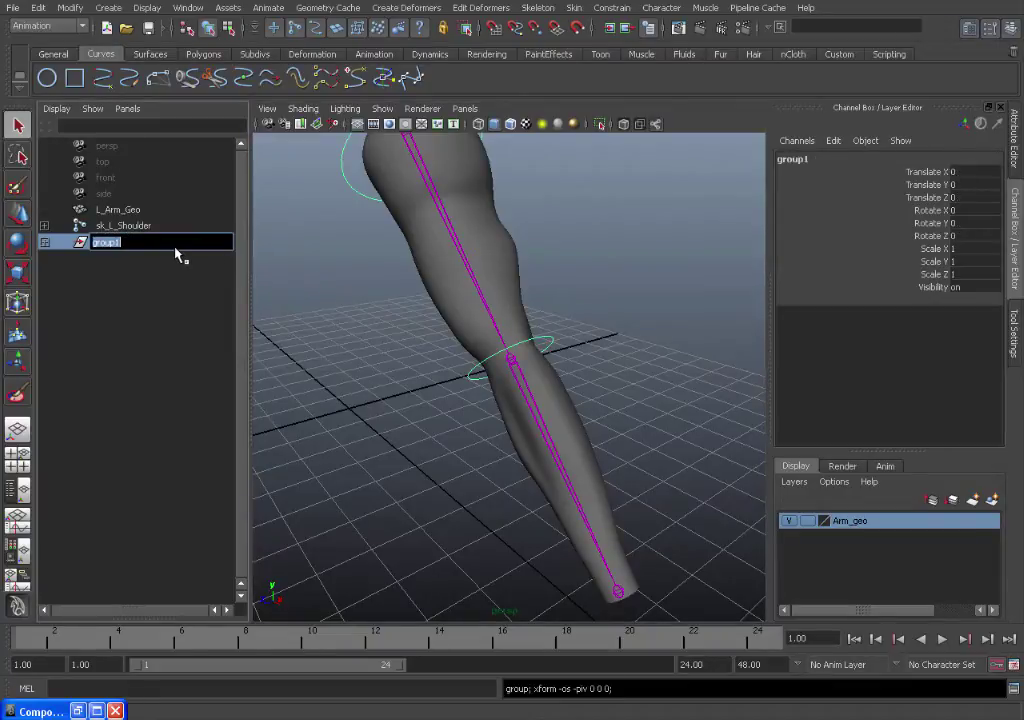
type("Controls_GRP")
key("Return")
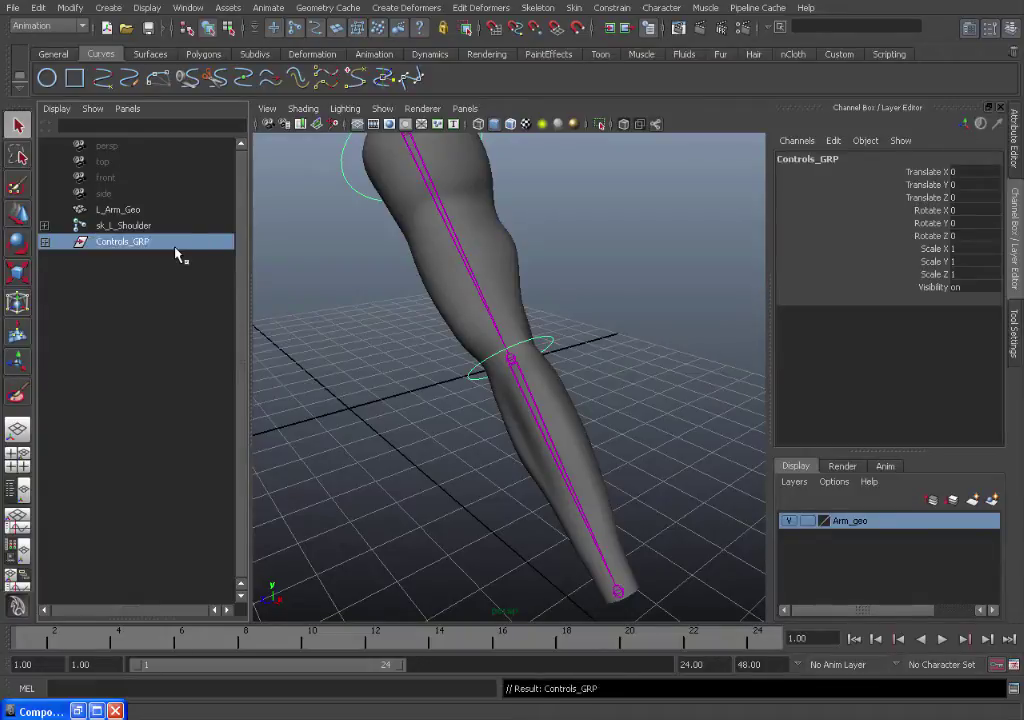
Group the sk_L_Shoulder joint chain under a new parent group named Skeleton_GRP
left_click(185, 228)
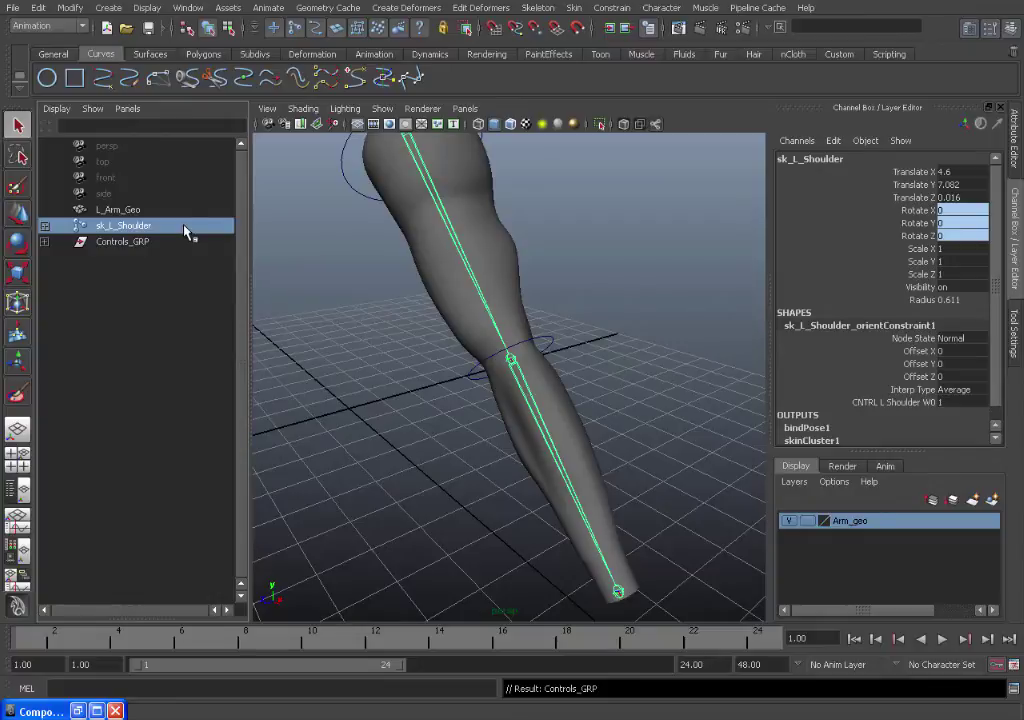
key("ctrl+g")
double_click(172, 243)
type("s")
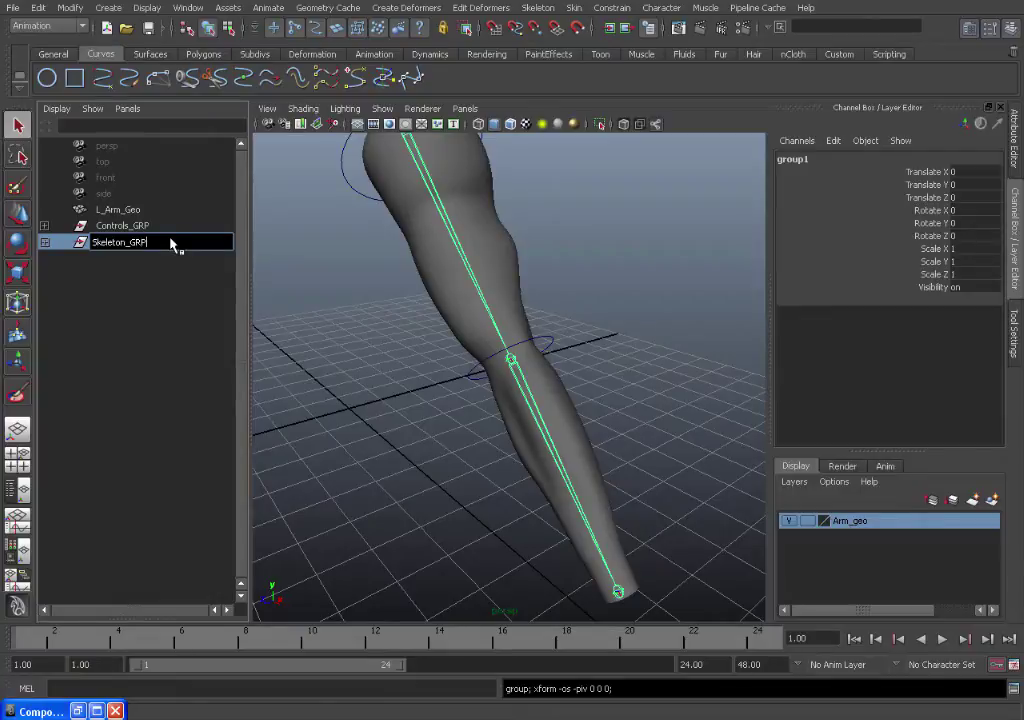
key("Return")
Group the L_Arm_Geo mesh and name the new group Arm_geo_GRP
left_click(190, 213)
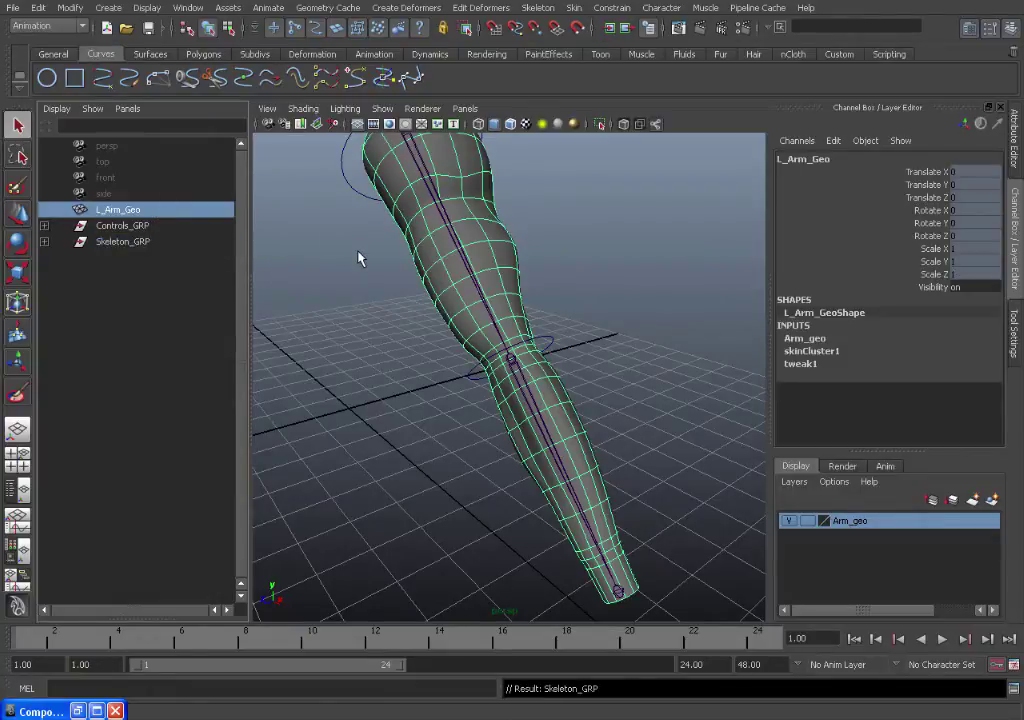
key("ctrl+g")
double_click(174, 243)
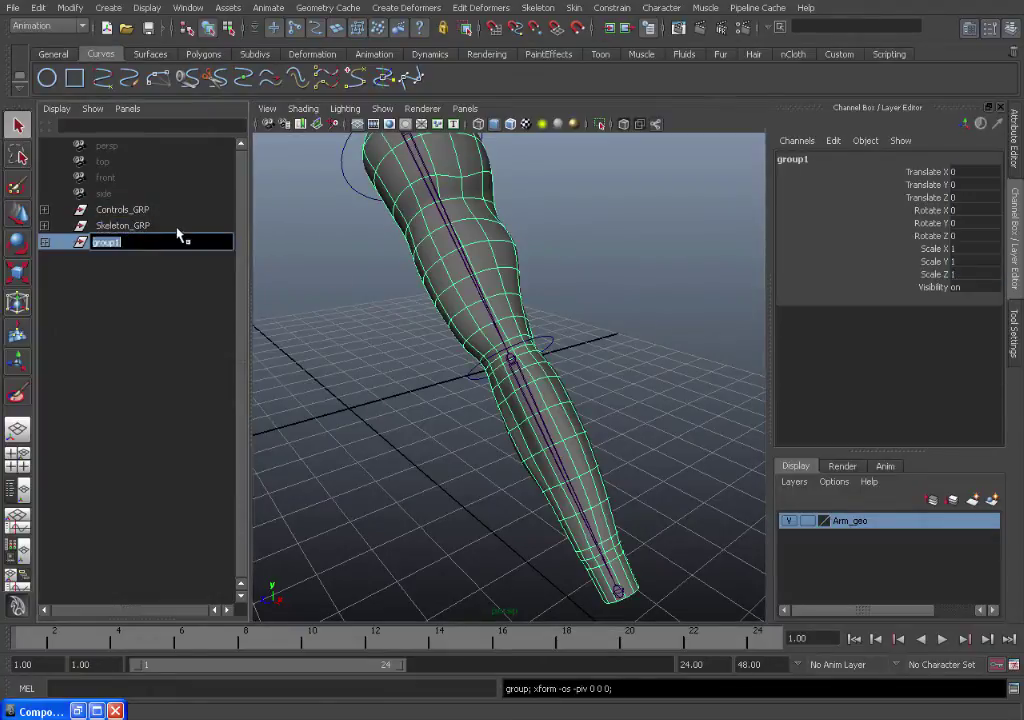
type("Arm_geo_GRP")
key("Return")
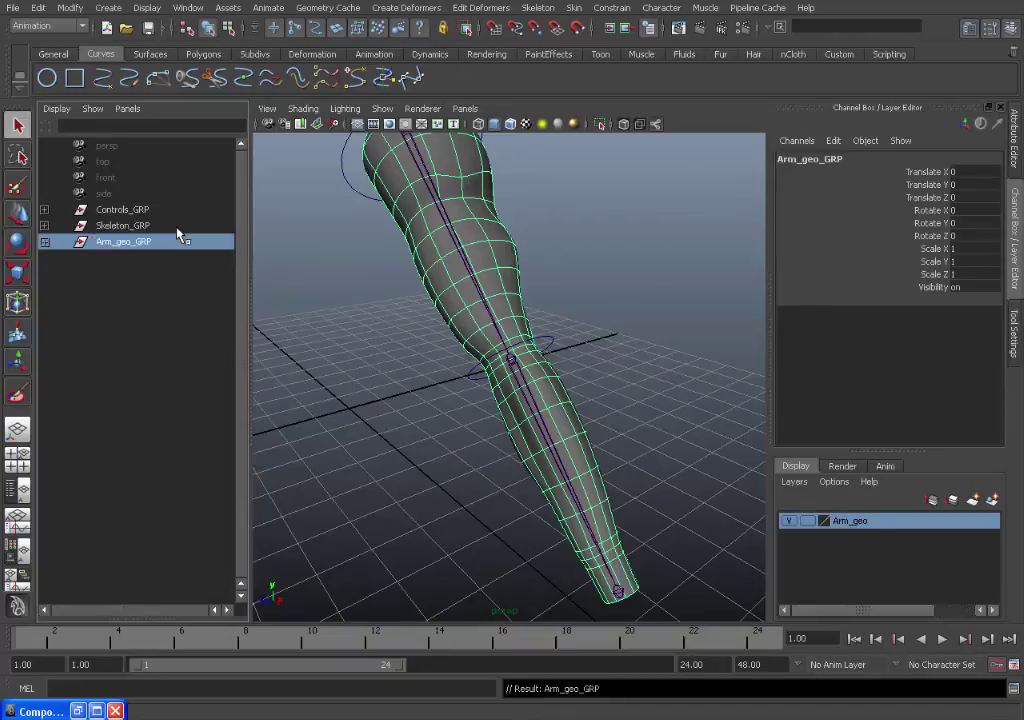
Group Controls_GRP, Skeleton_GRP and Arm_geo_GRP together under one top-level group named L_Arm
left_click(176, 211)
left_click(180, 243)
left_click(196, 212, "shift")
key("ctrl+g")
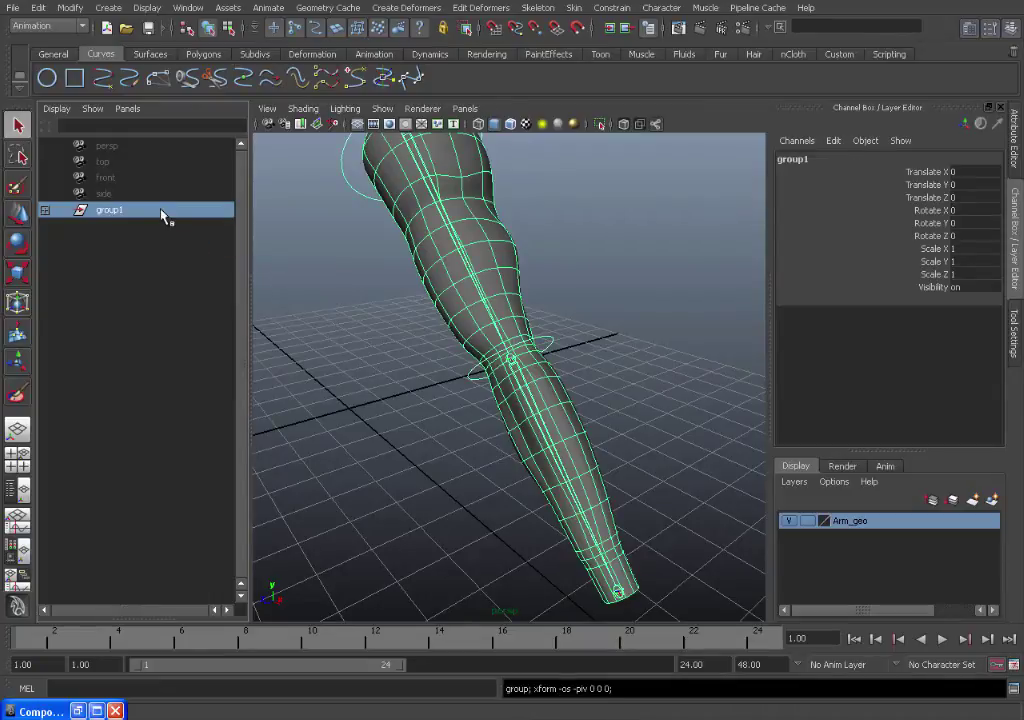
double_click(163, 217)
type("Arm")
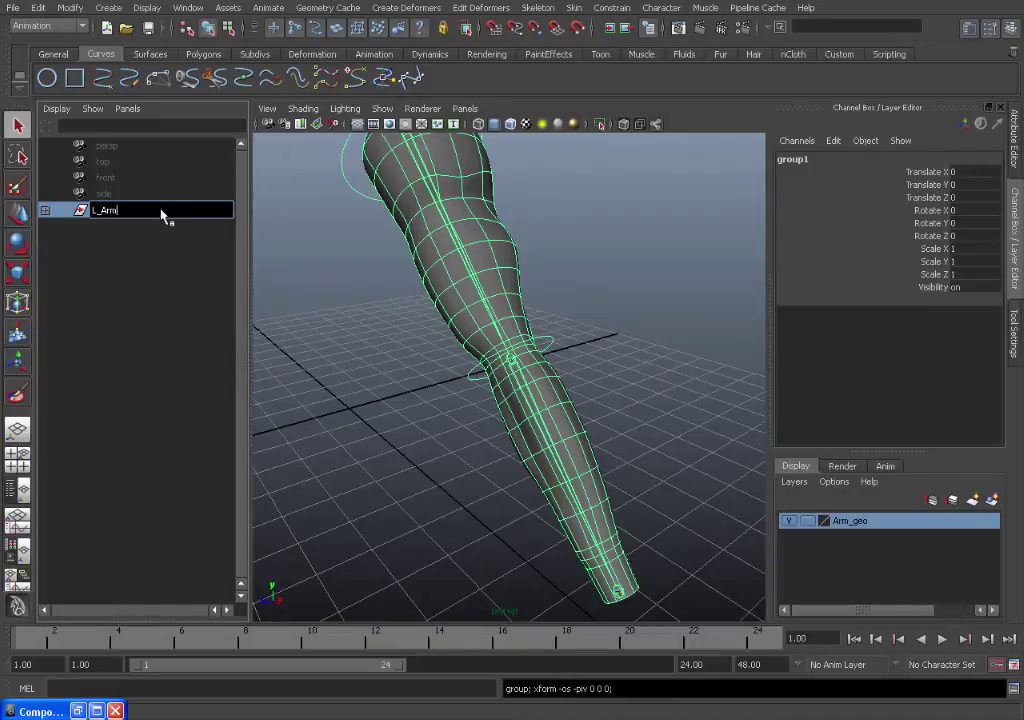
key("Return")
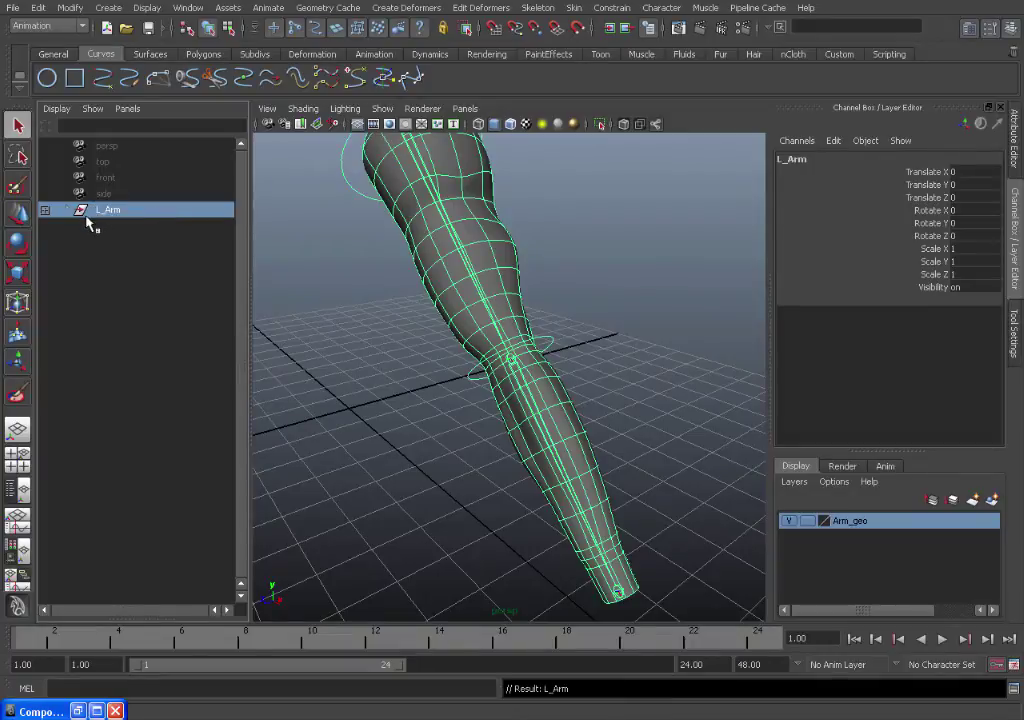
Expand the L_Arm hierarchy and rename its Arm_geo_GRP child to L_Arm_geo_GRP
left_click(44, 209)
left_click(150, 243)
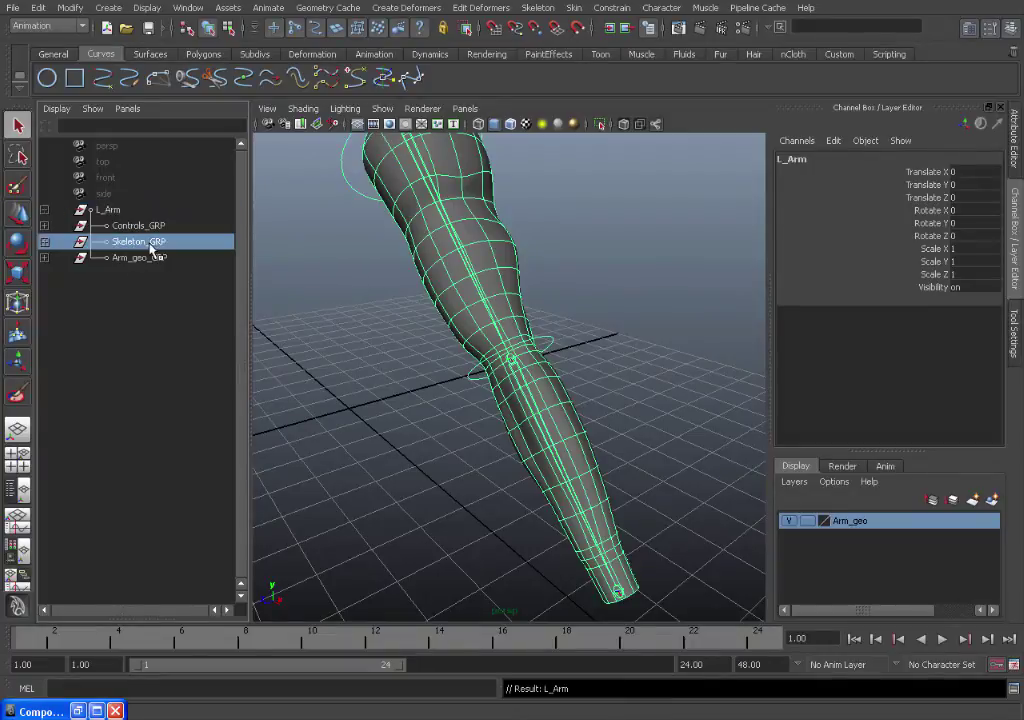
left_click(152, 262)
left_click(150, 243)
double_click(133, 260)
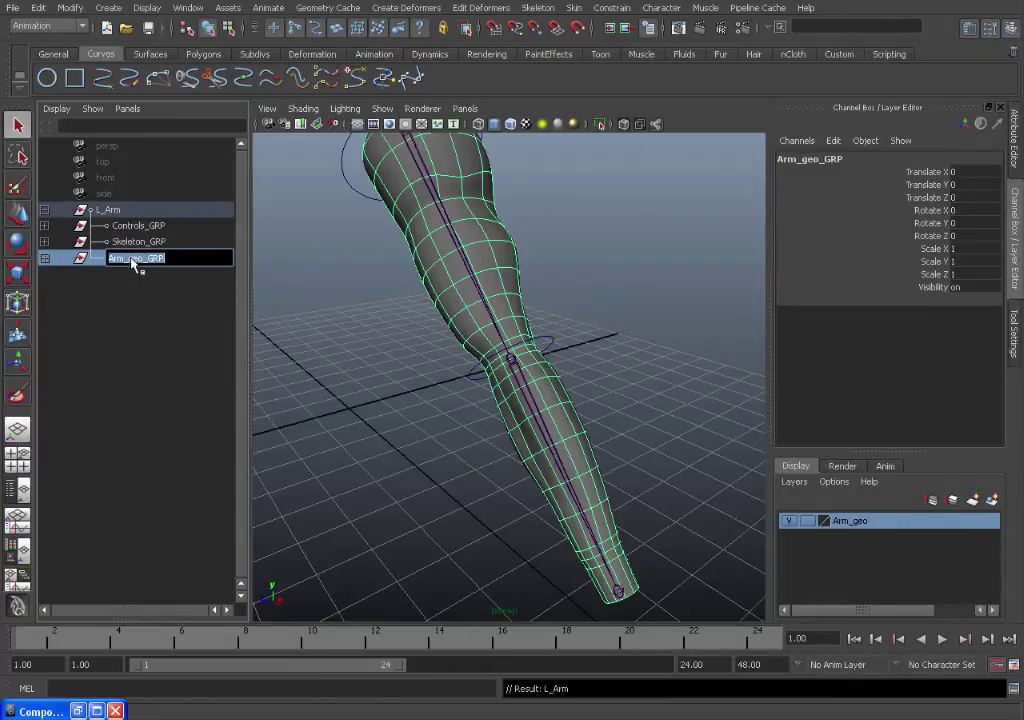
left_click(110, 258)
type("L_")
key("Return")
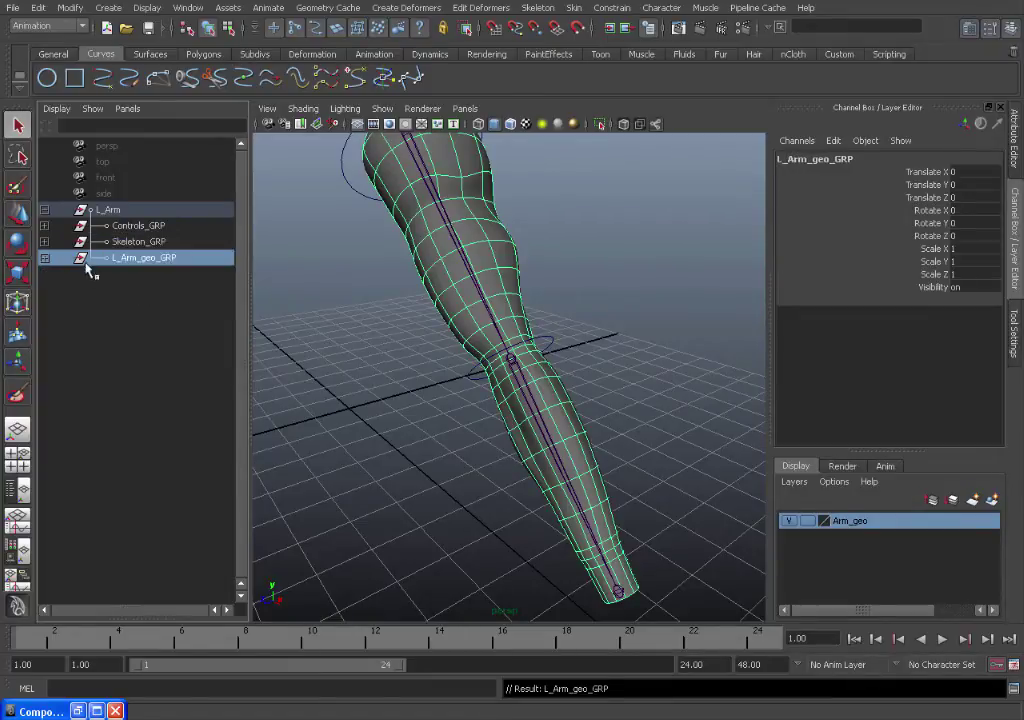
Examine the contents of Skeleton_GRP down to the forearm joint and of Controls_GRP, then collapse both and clear the selection
left_click(549, 344)
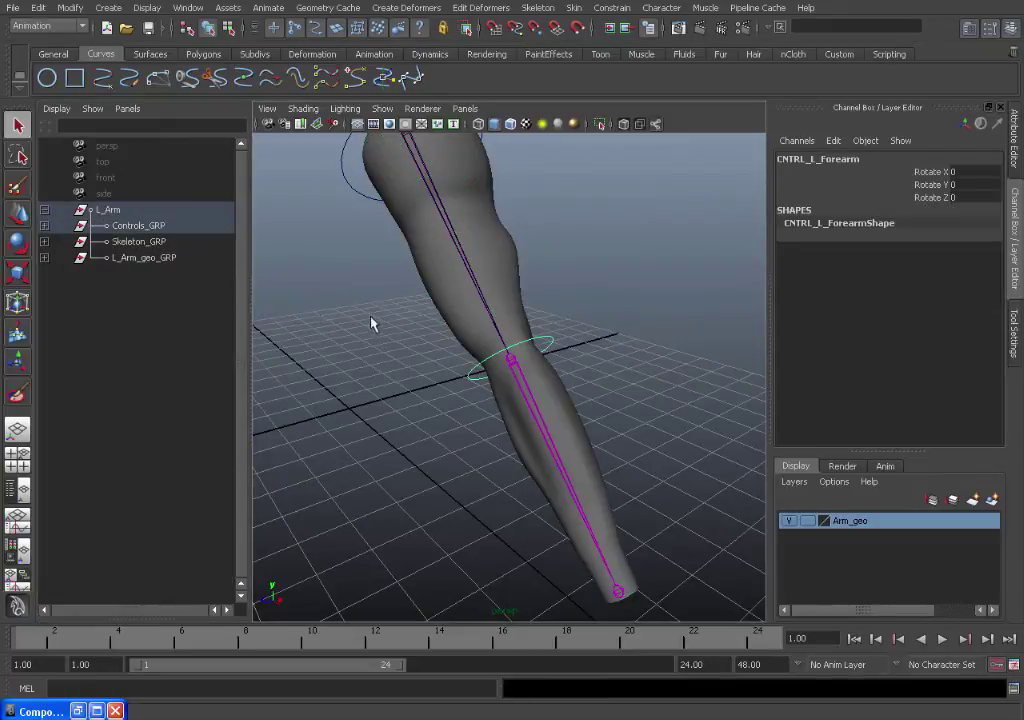
left_click(45, 242)
left_click(45, 257)
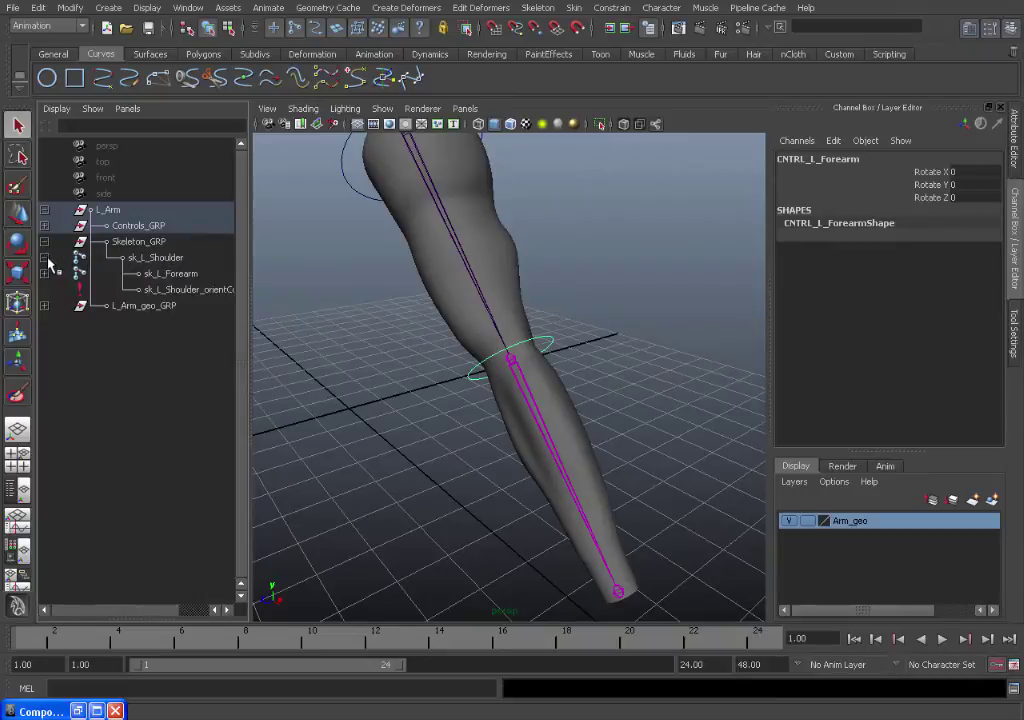
left_click(45, 273)
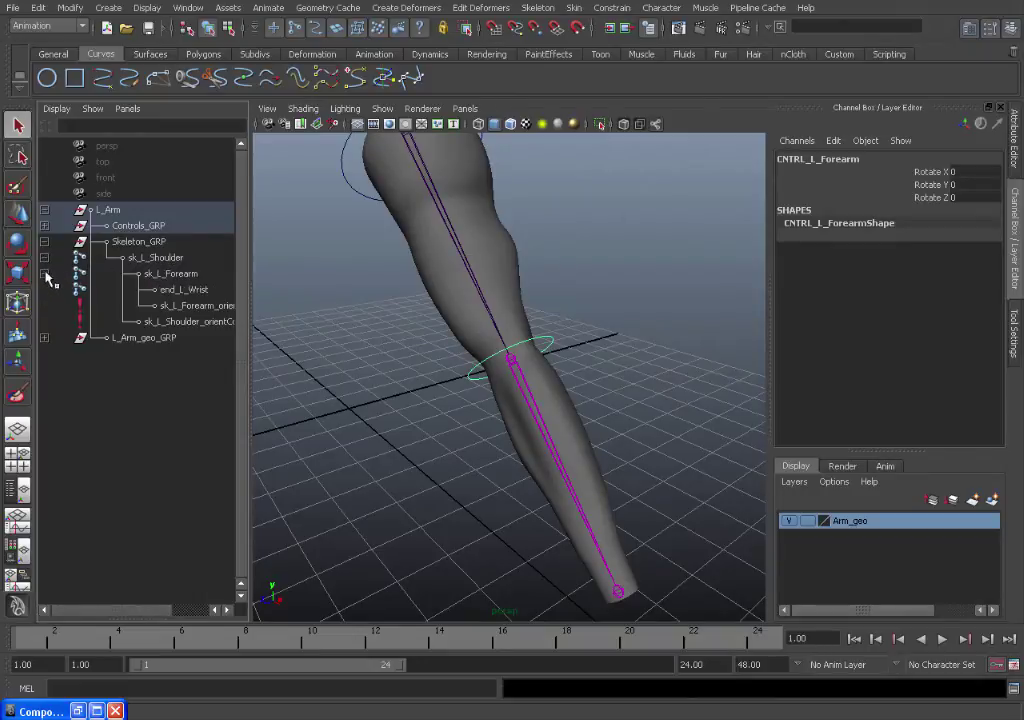
left_click(45, 273)
left_click(45, 257)
left_click(45, 241)
left_click(45, 225)
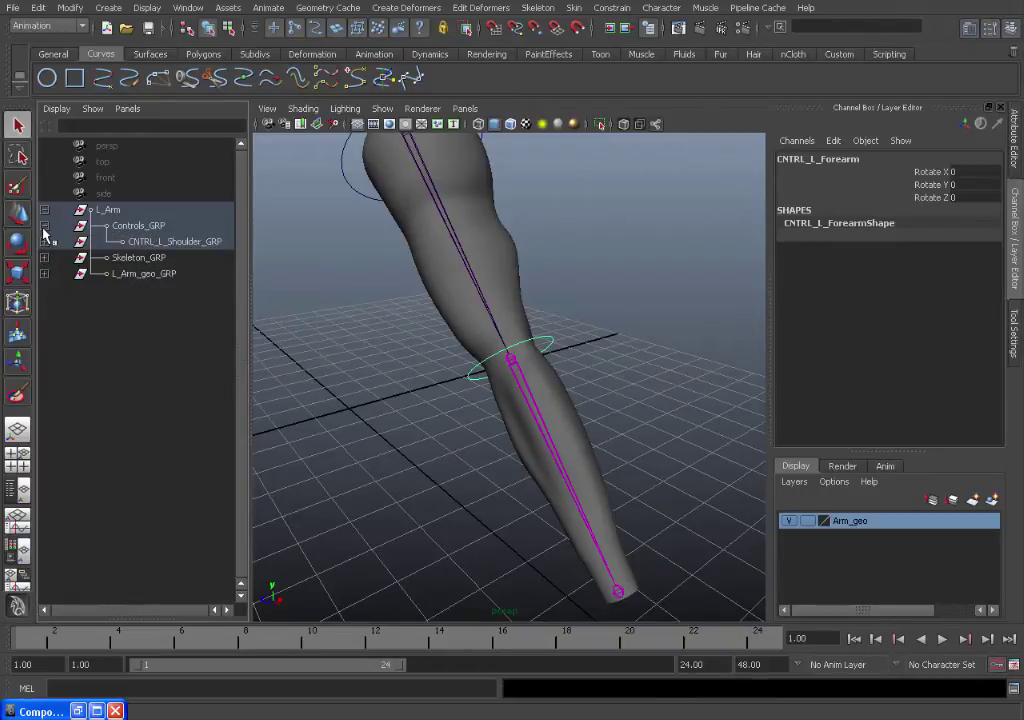
left_click(44, 226)
left_click(370, 282)
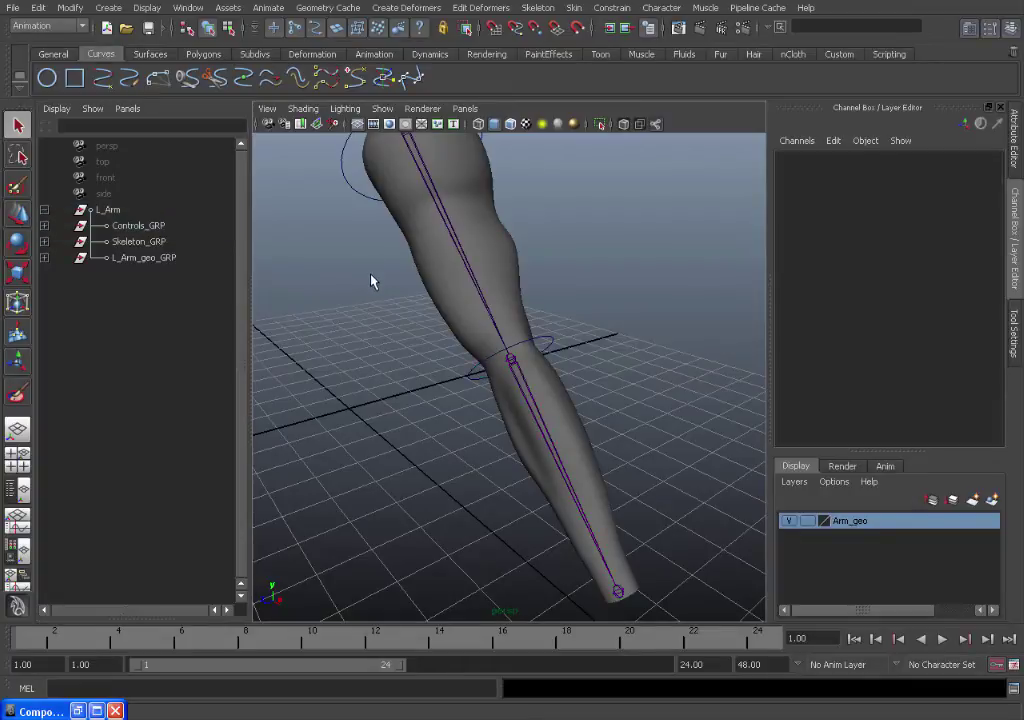
Try bending CNTRL_L_Forearm about 98 degrees in Z, undo the rotation and leave the Rotate tool
right_click_drag(576, 346, 477, 335, "alt")
left_click_drag(477, 335, 522, 345, "alt")
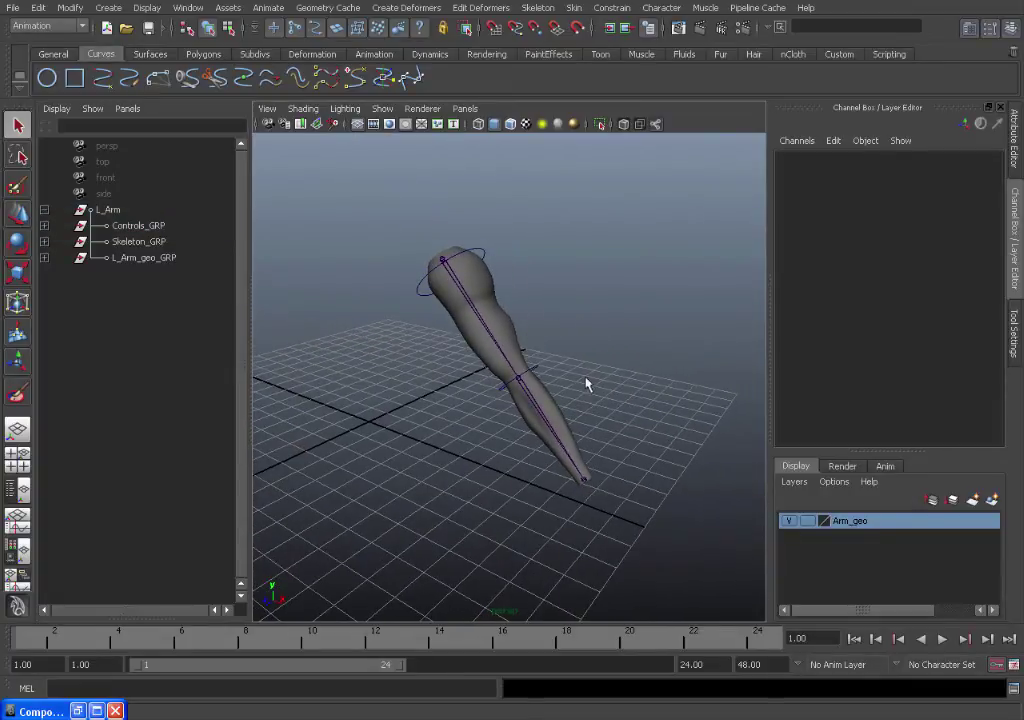
left_click_drag(587, 384, 562, 372, "alt")
left_click(551, 366)
key("e")
left_click_drag(530, 434, 496, 270, "alt")
key("ctrl+z")
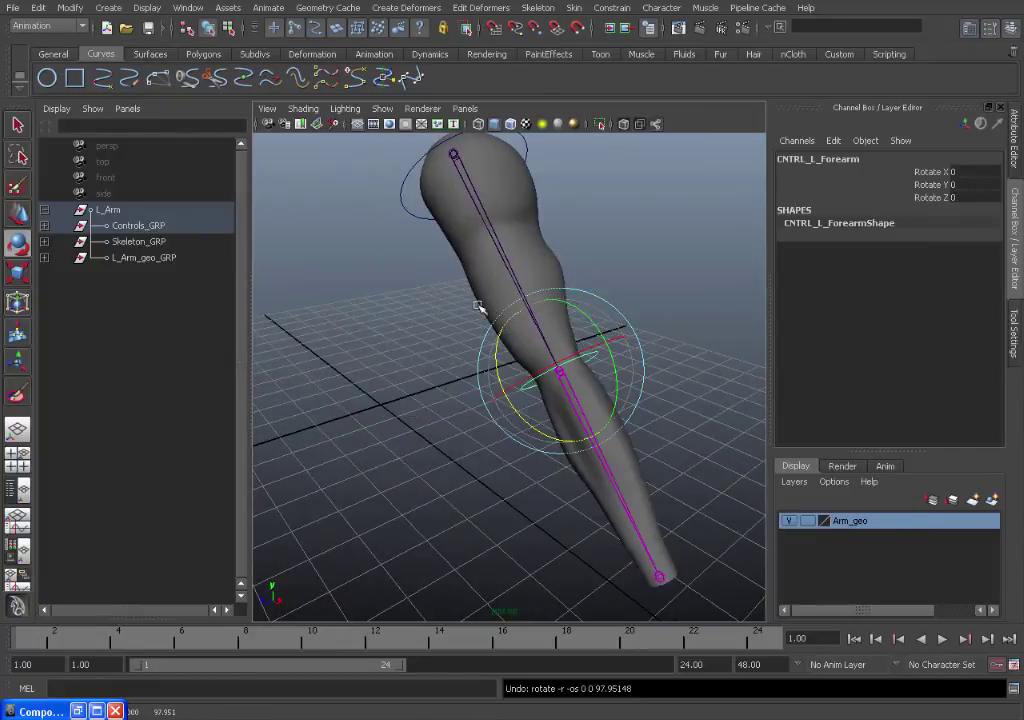
key("q")
Select the CNTRL_L_Shoulder control curve and show its transform attributes in the Attribute Editor
left_click(446, 313)
left_click_drag(446, 313, 440, 243, "alt")
left_click(478, 325)
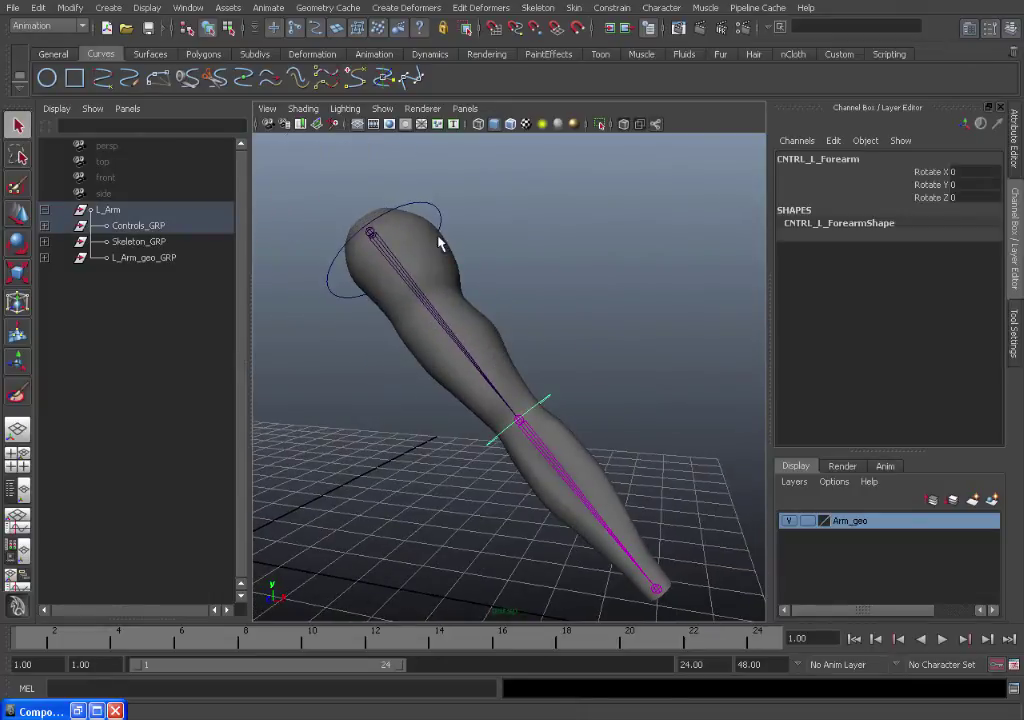
left_click(431, 210)
left_click(472, 232)
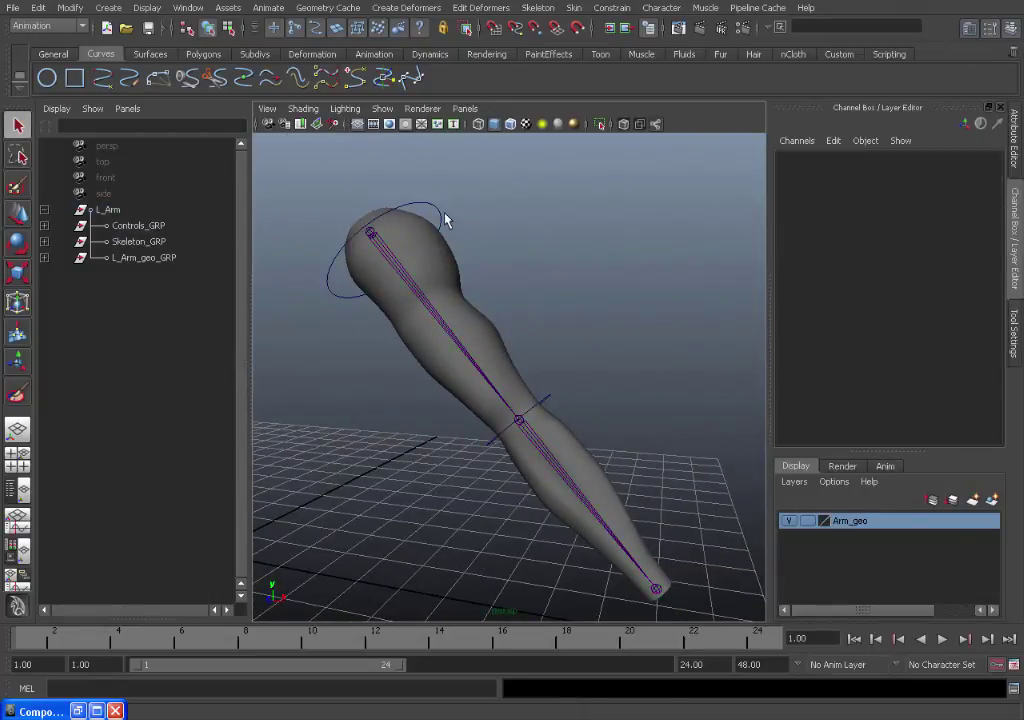
left_click(443, 218)
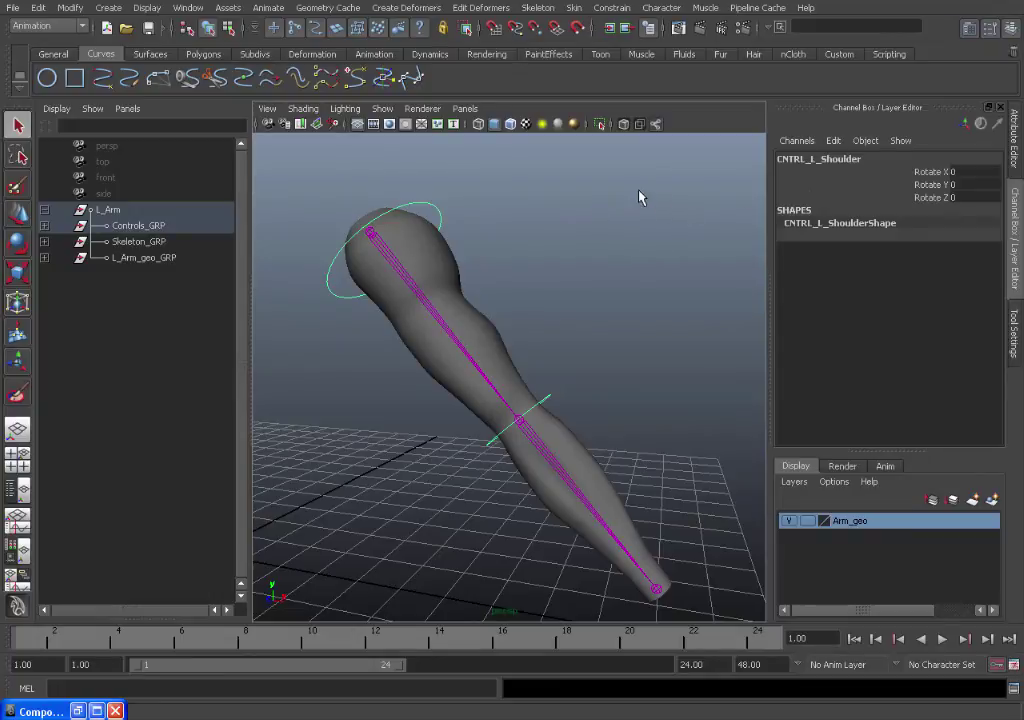
key("ctrl+a")
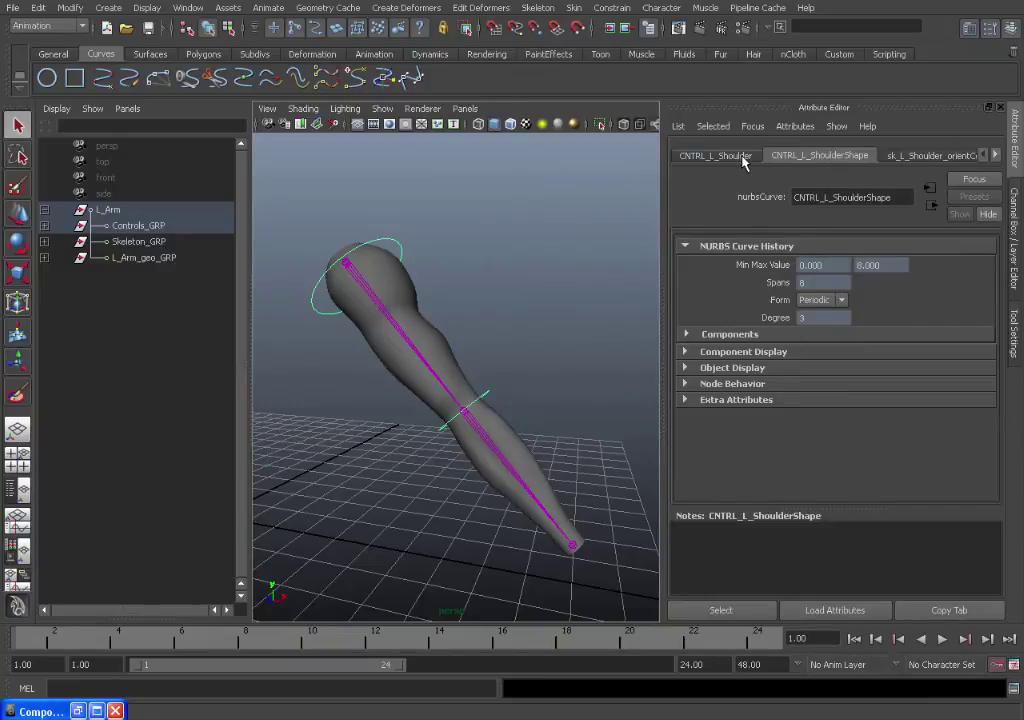
left_click(716, 156)
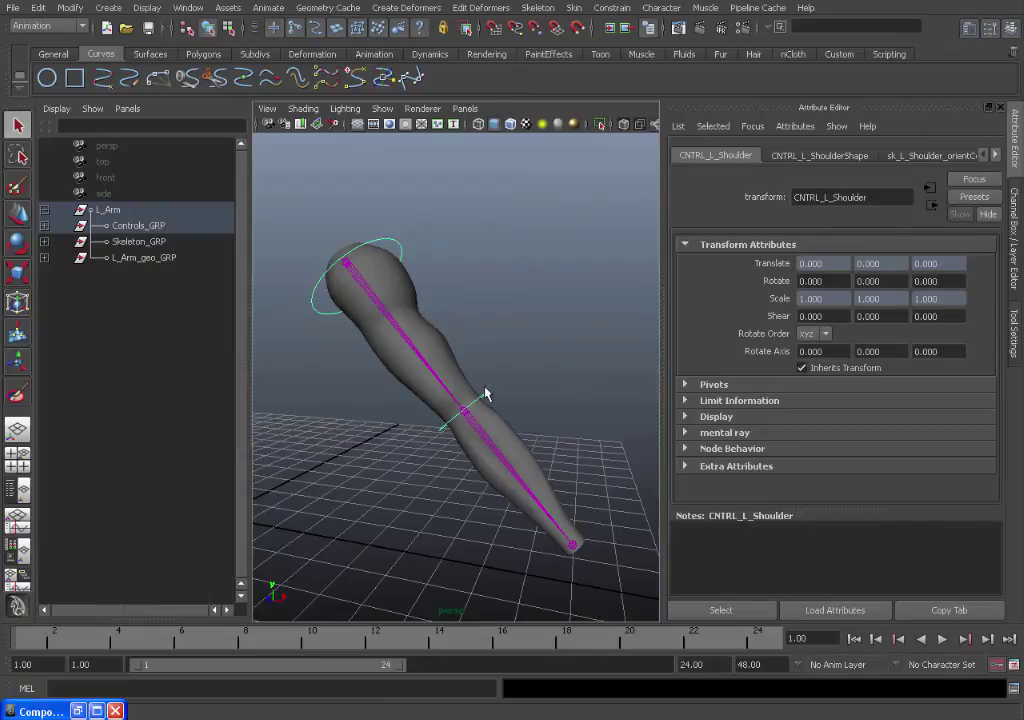
right_click_drag(460, 366, 547, 382, "alt")
mouse_move(525, 416)
left_mouse_down("alt")
mouse_move(473, 417)
mouse_move(543, 420)
left_mouse_up("alt")
right_click_drag(543, 420, 469, 405, "alt")
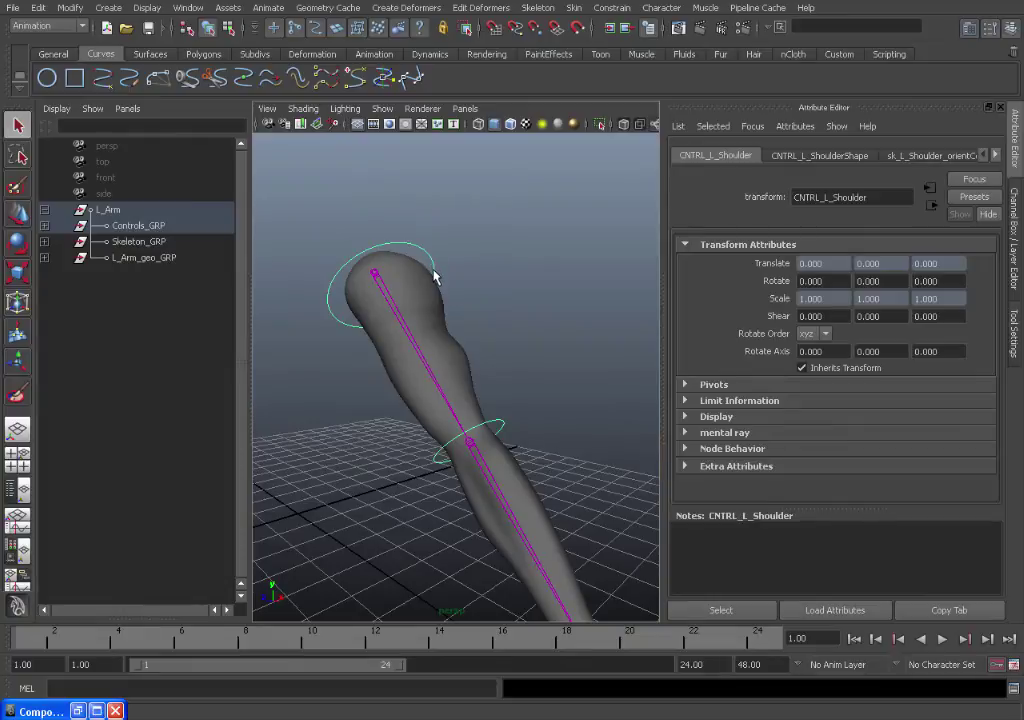
Enable the drawing overrides on CNTRL_L_ShoulderShape, set the override color to bright blue, and deselect the control
left_click(808, 157)
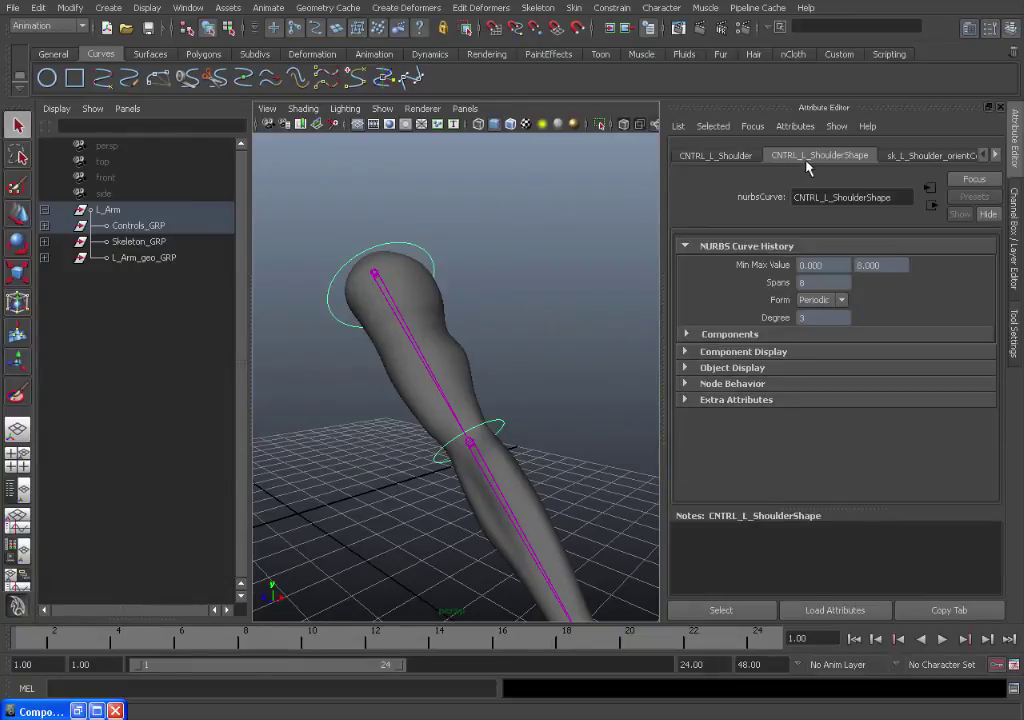
left_click(712, 368)
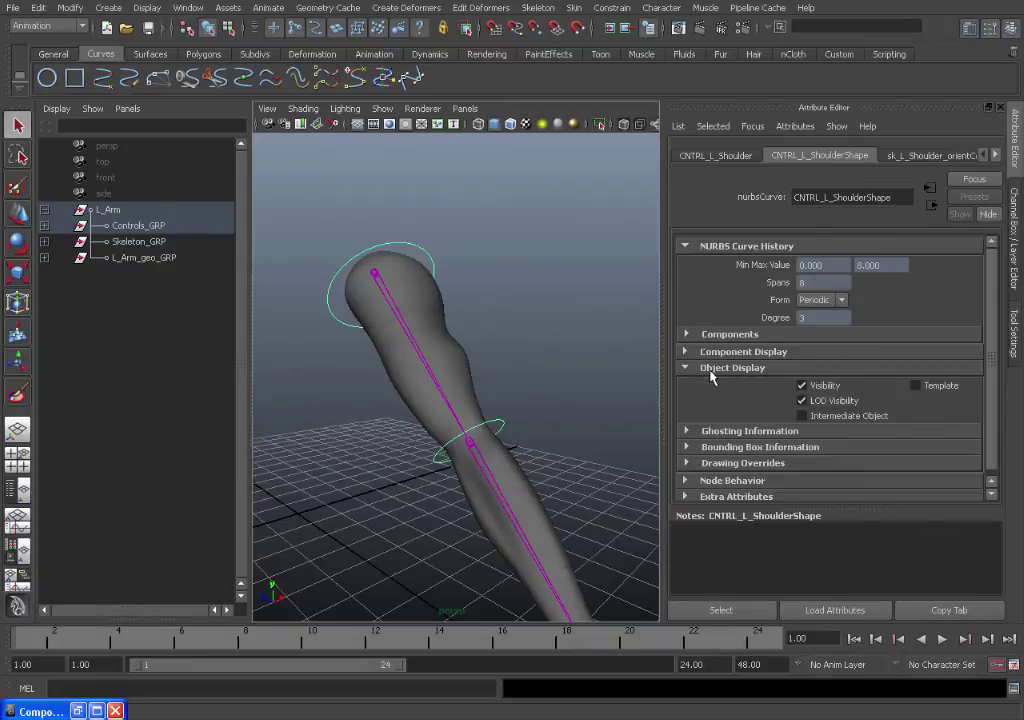
left_click(742, 456)
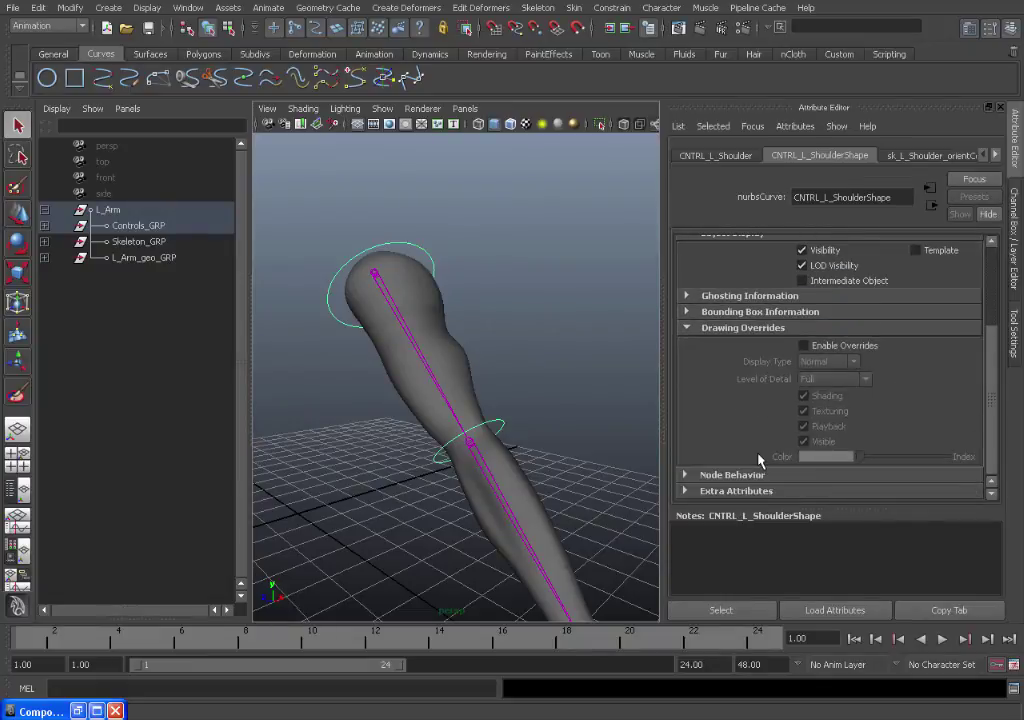
left_click(803, 345)
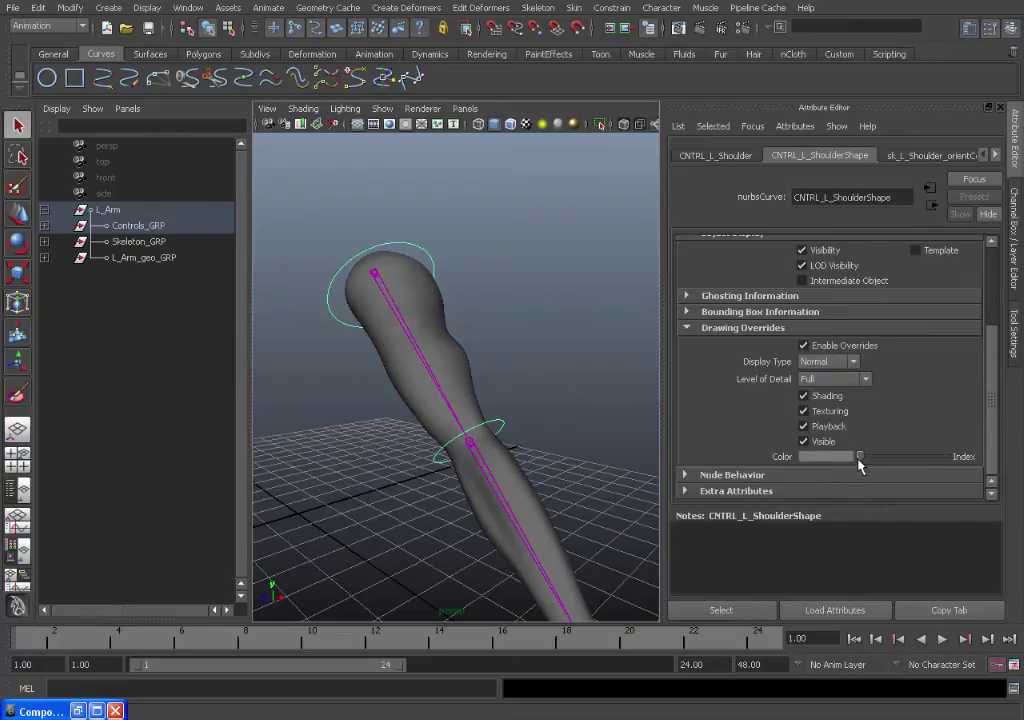
left_click_drag(861, 456, 877, 458)
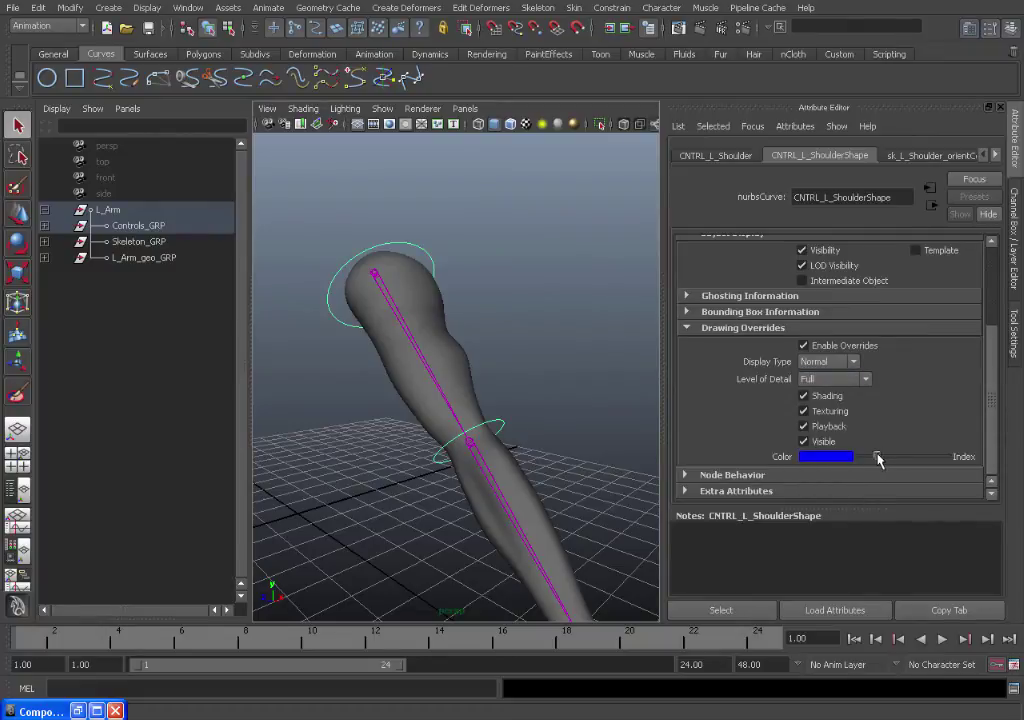
left_click(576, 346)
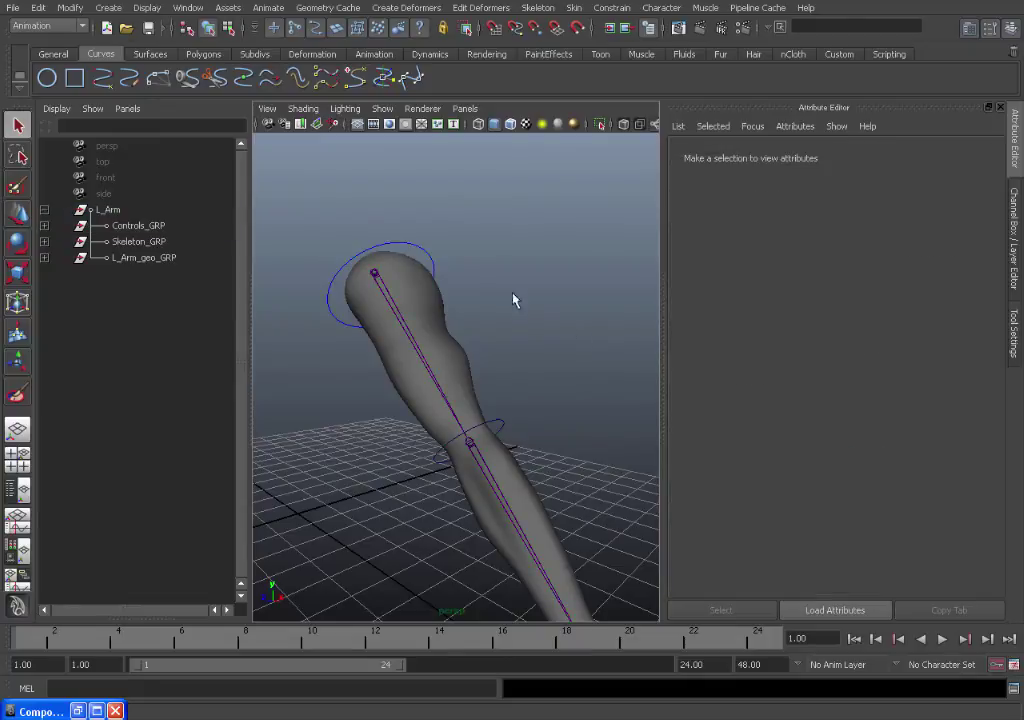
Enable the drawing overrides on CNTRL_L_ForearmShape and set the override color to bright blue
left_click(496, 427)
left_click(804, 362)
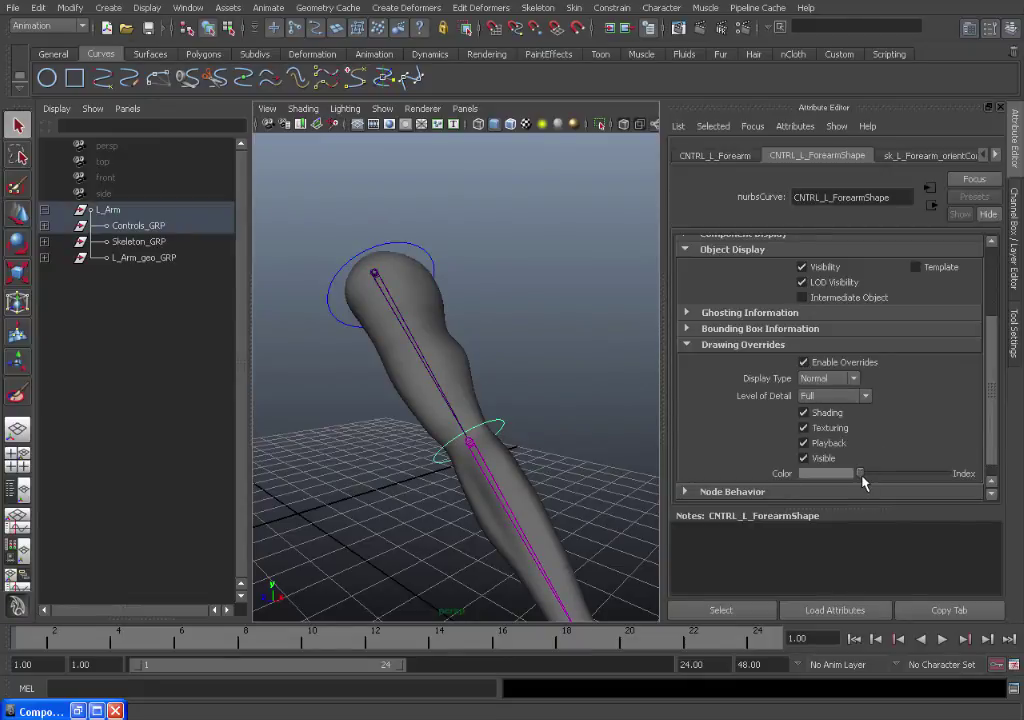
mouse_move(858, 473)
left_mouse_down()
mouse_move(874, 483)
mouse_move(877, 475)
left_mouse_up()
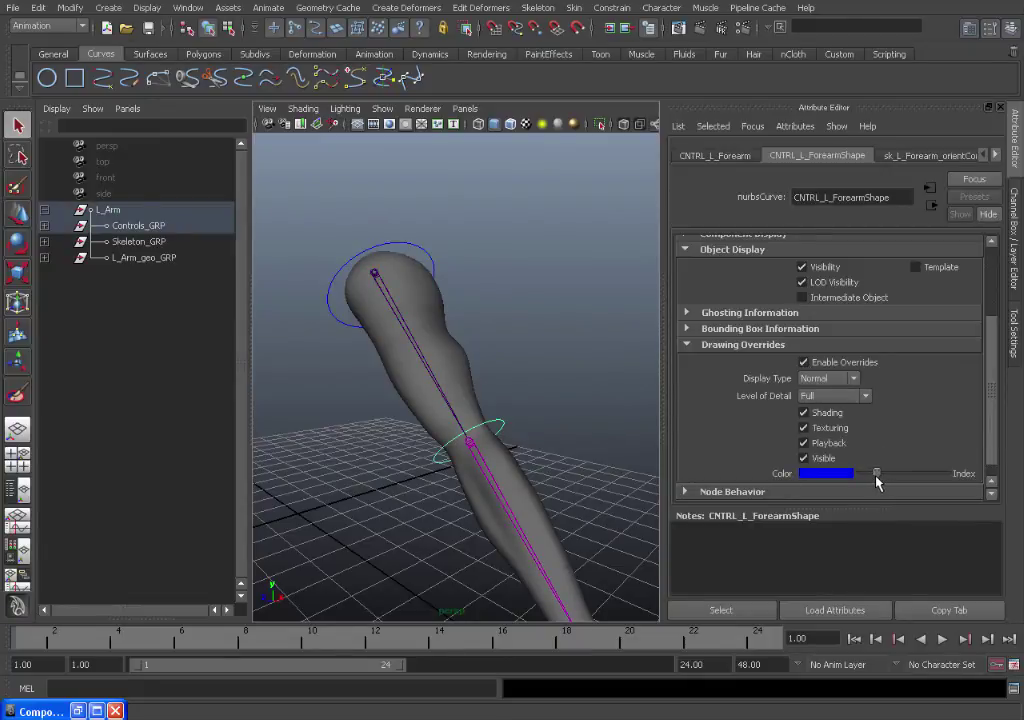
Show the Channel Box in place of the Attribute Editor and hide Skeleton_GRP so only the arm mesh and controls remain
left_click(521, 331)
left_click_drag(521, 331, 506, 381, "alt")
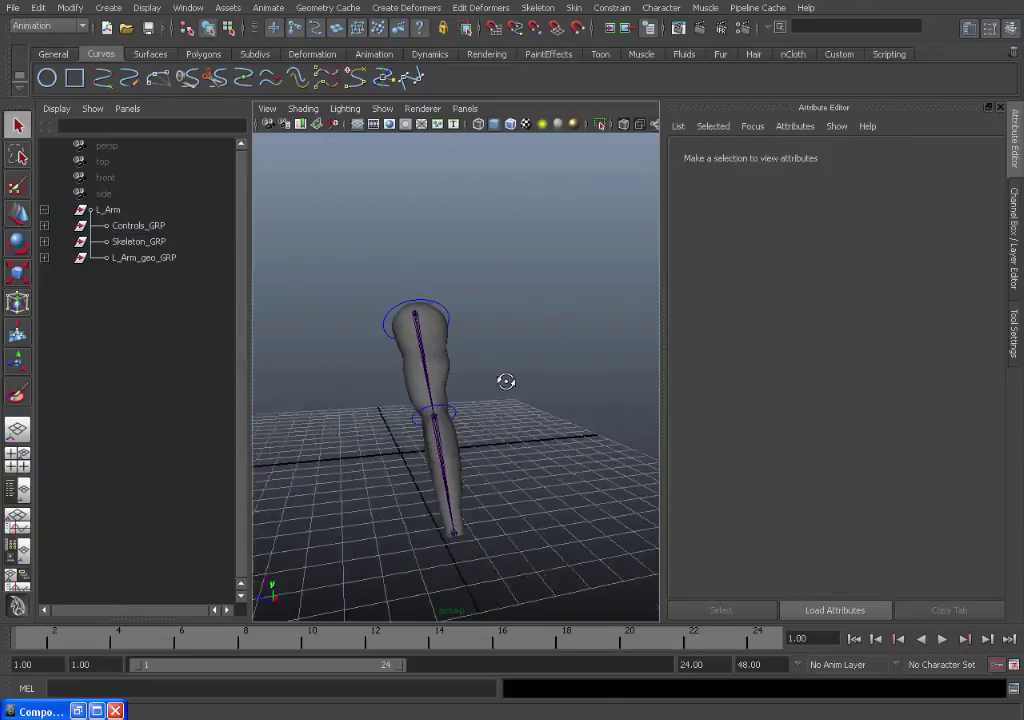
right_click_drag(506, 381, 505, 438, "alt")
left_click_drag(505, 438, 545, 425, "alt")
left_click(1016, 270)
right_click_drag(595, 332, 629, 331, "alt")
left_click(156, 242)
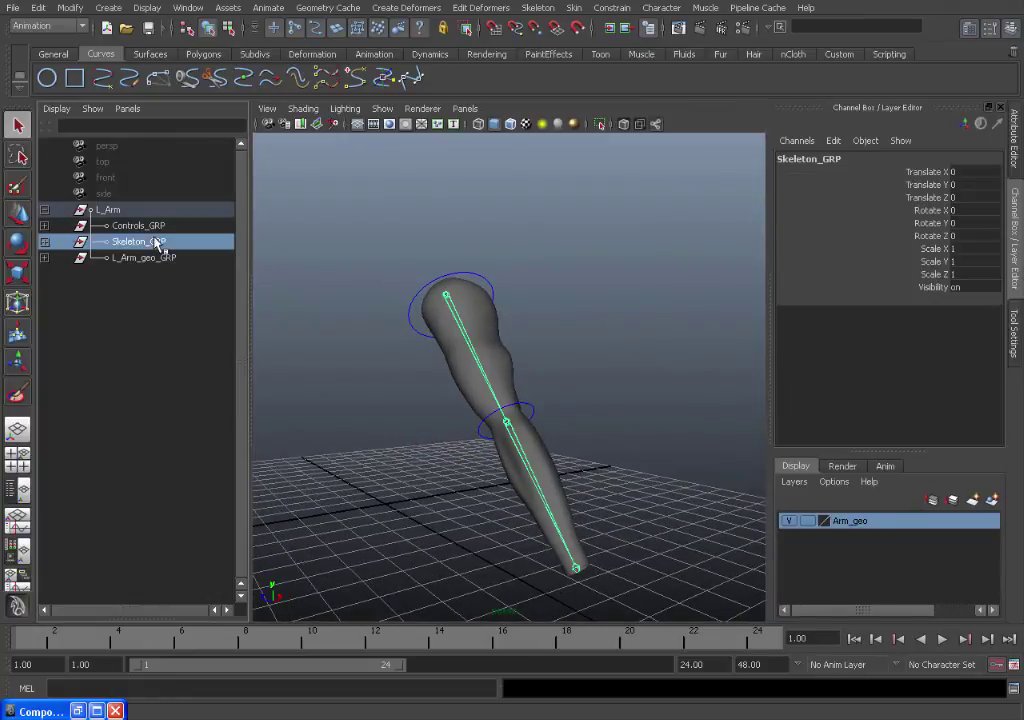
key("ctrl+h")
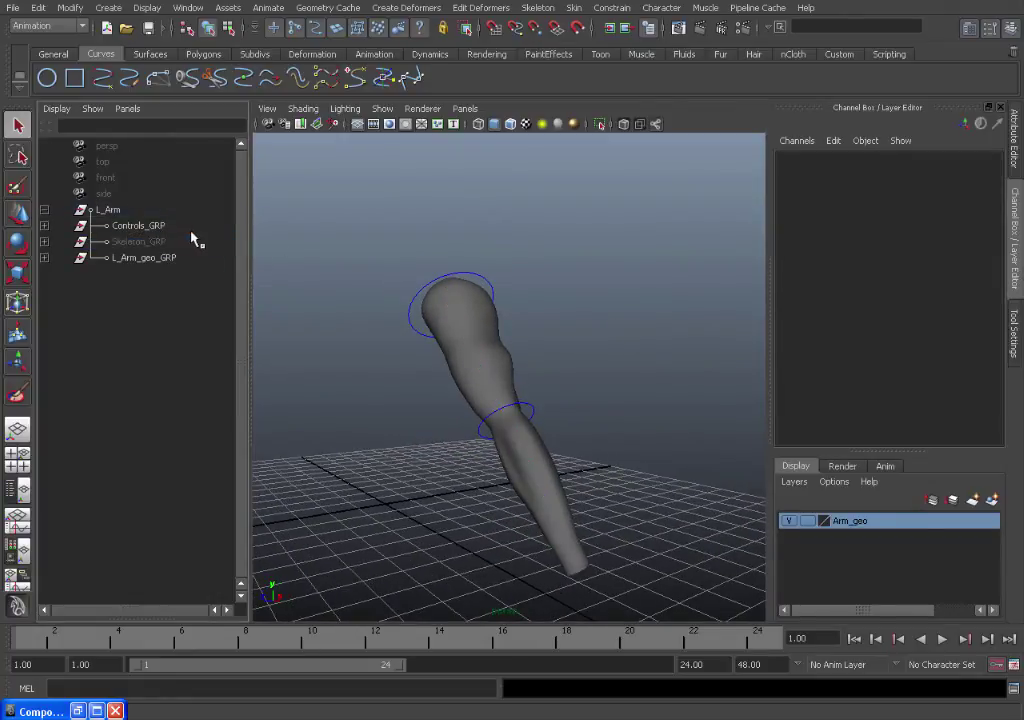
Test the rig by rotating CNTRL_L_Shoulder about 15 degrees in Z and bending CNTRL_L_Forearm about 92 degrees in Z
left_click(482, 283)
left_click_drag(537, 423, 532, 427, "alt")
left_click(523, 359)
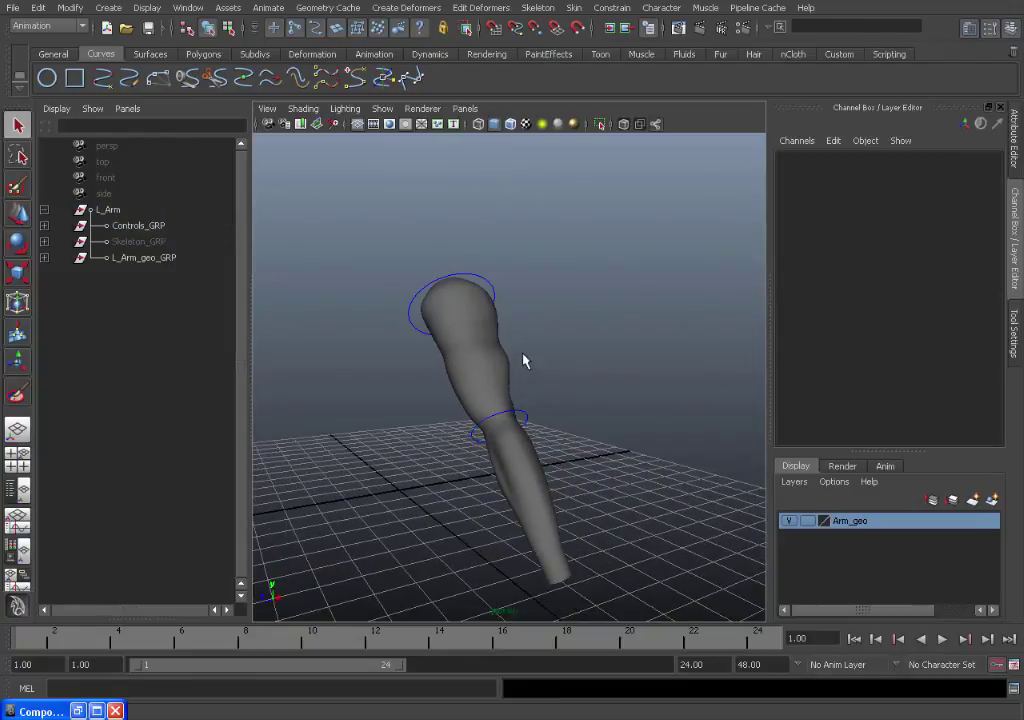
left_click(412, 300)
key("e")
left_click_drag(425, 345, 439, 405)
left_click(441, 418)
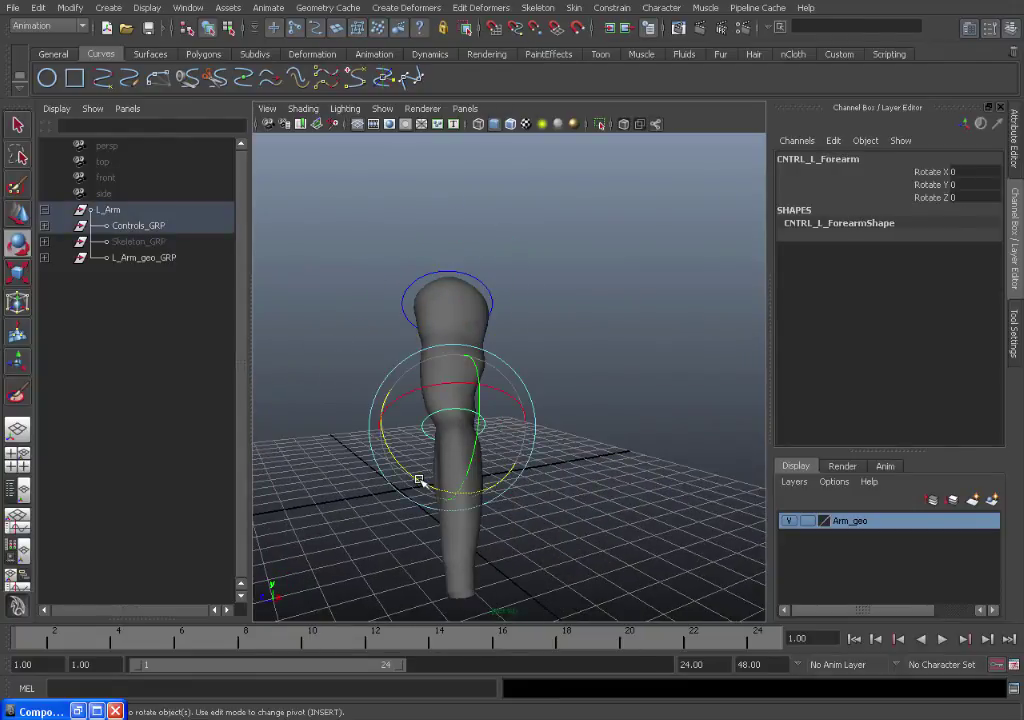
left_click_drag(420, 480, 389, 331)
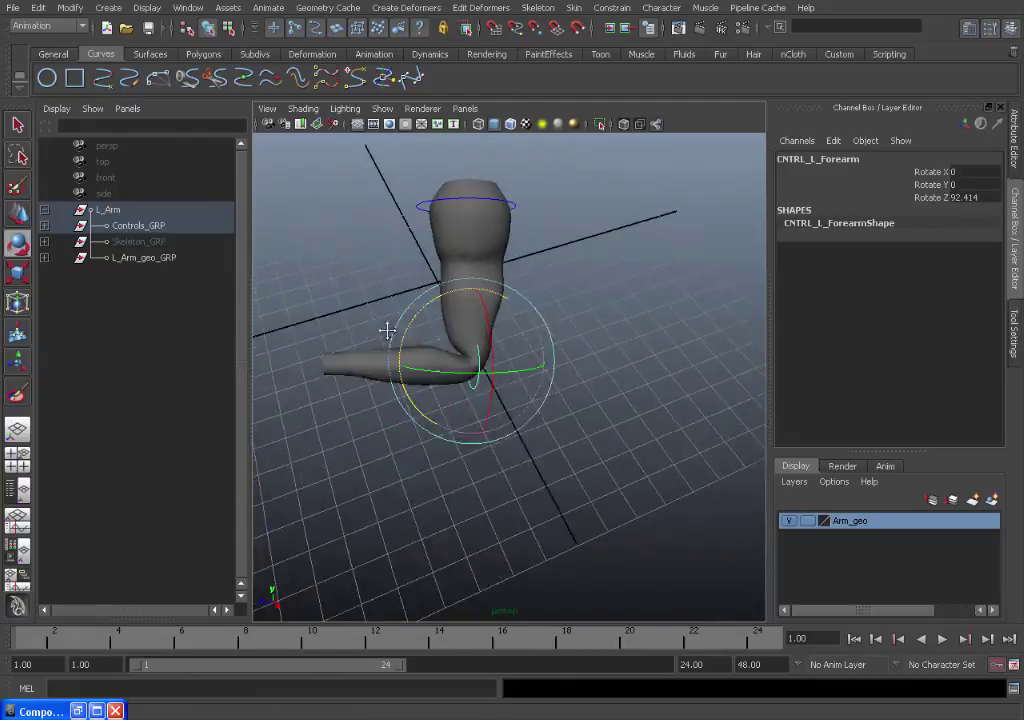
Examine the bent elbow's deformation up close and from several sides, including with L_Arm_Geo selected to show its wireframe
right_click_drag(389, 331, 469, 366, "alt")
key("q")
left_click(509, 373)
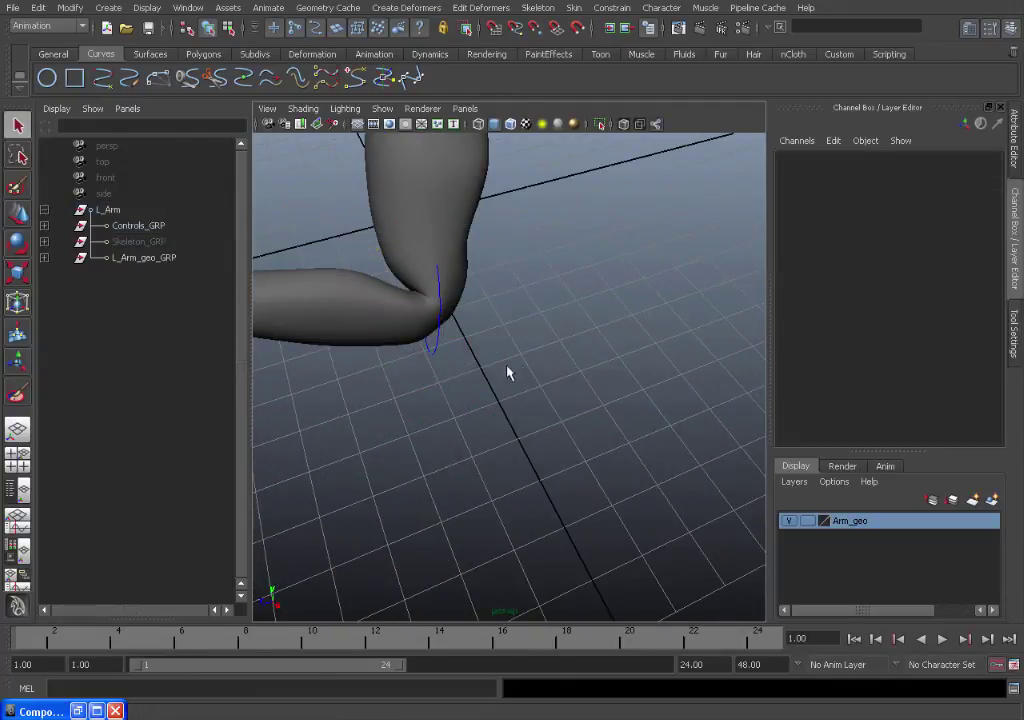
left_click_drag(509, 373, 480, 402, "alt")
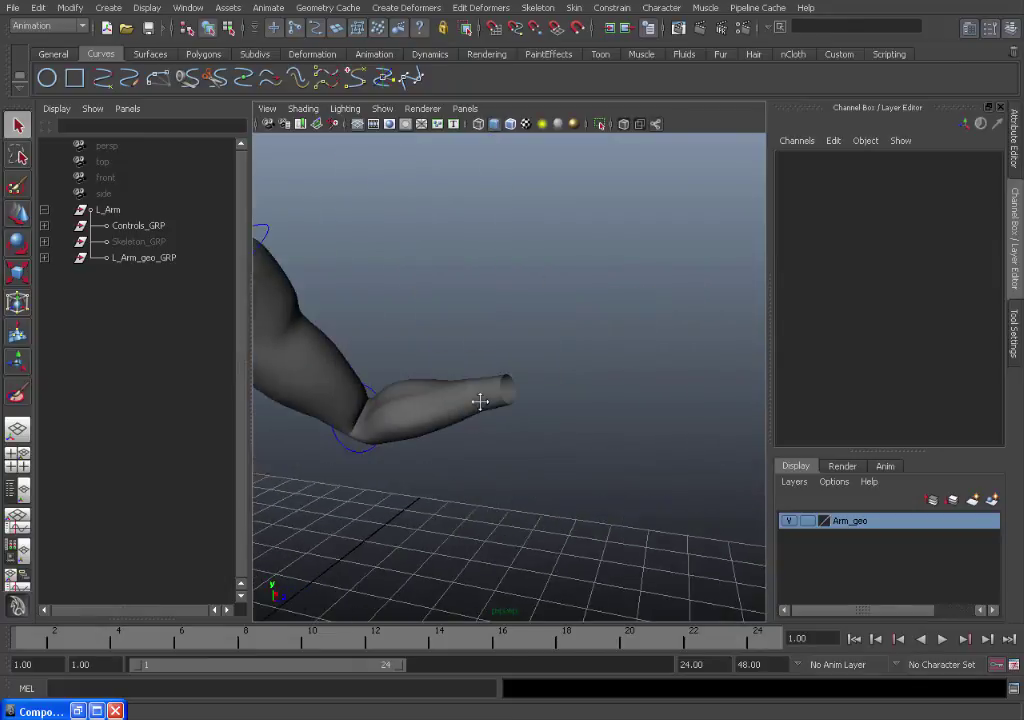
right_click_drag(480, 402, 405, 395, "alt")
left_click(537, 392)
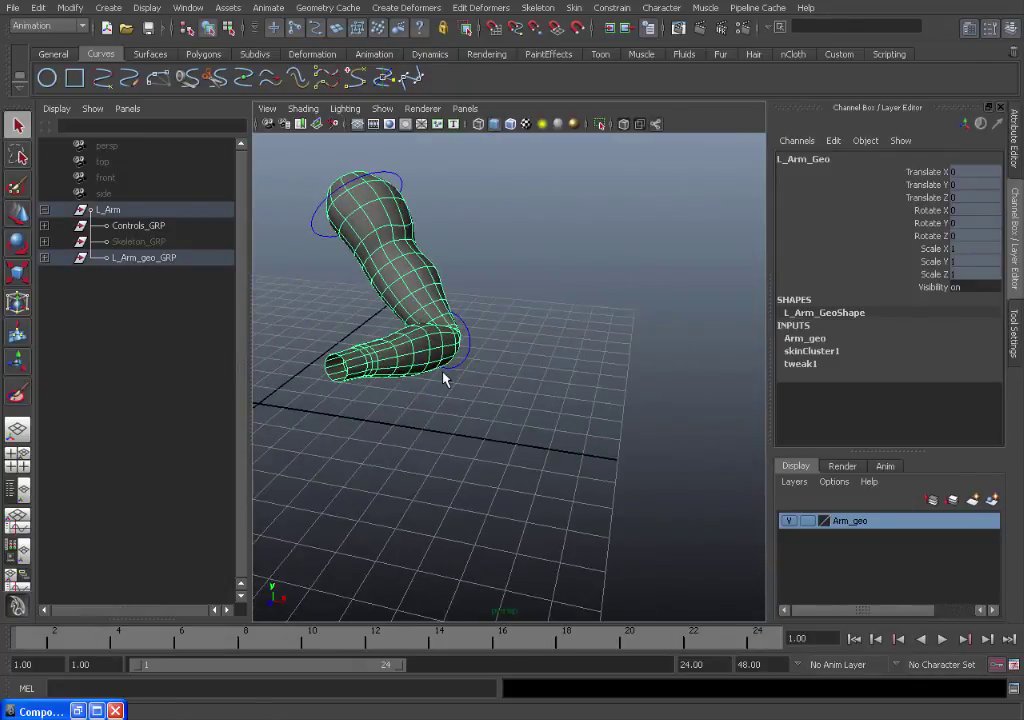
left_click_drag(443, 377, 551, 416, "alt")
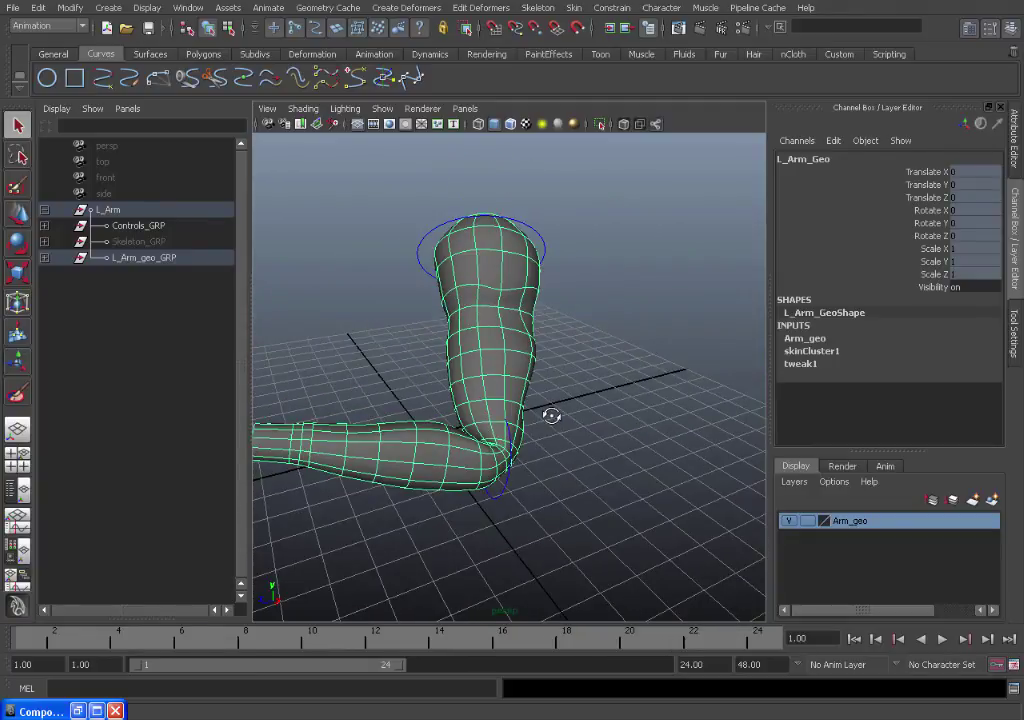
Try a looser pose with CNTRL_L_Forearm at about 51 degrees in Z and CNTRL_L_Shoulder rotated back around Z
left_click(512, 470)
key("e")
left_click_drag(423, 435, 555, 272)
left_click(425, 272)
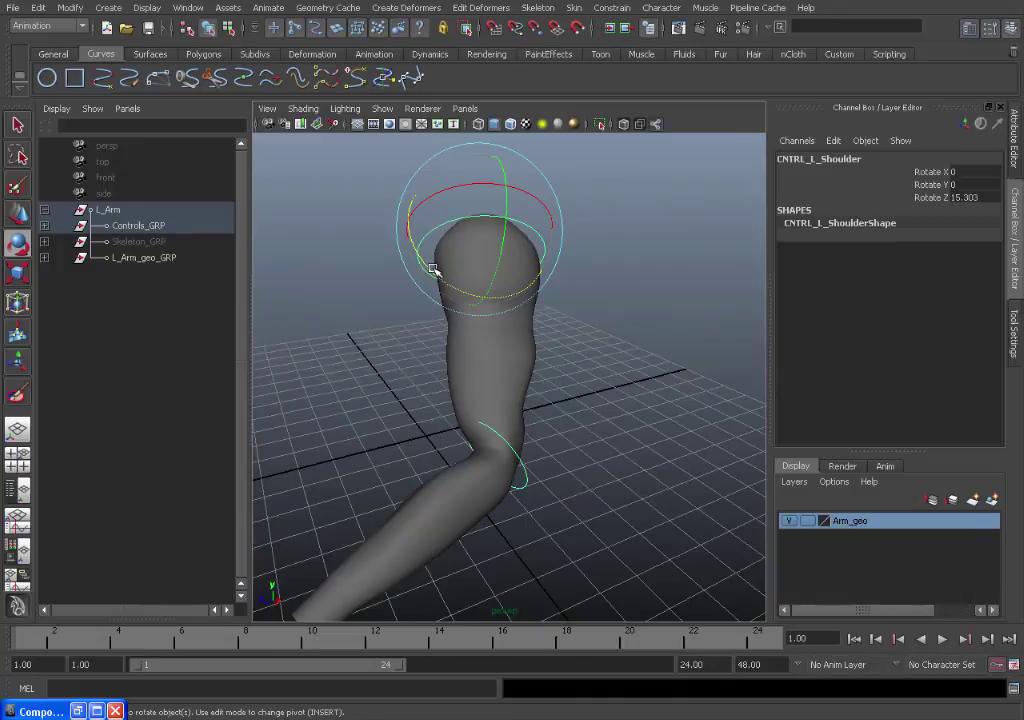
left_click_drag(425, 272, 445, 300)
Reset Rotate Z to 0 on CNTRL_L_Shoulder and CNTRL_L_Forearm, then leave the Rotate tool and deselect everything
left_click(972, 197)
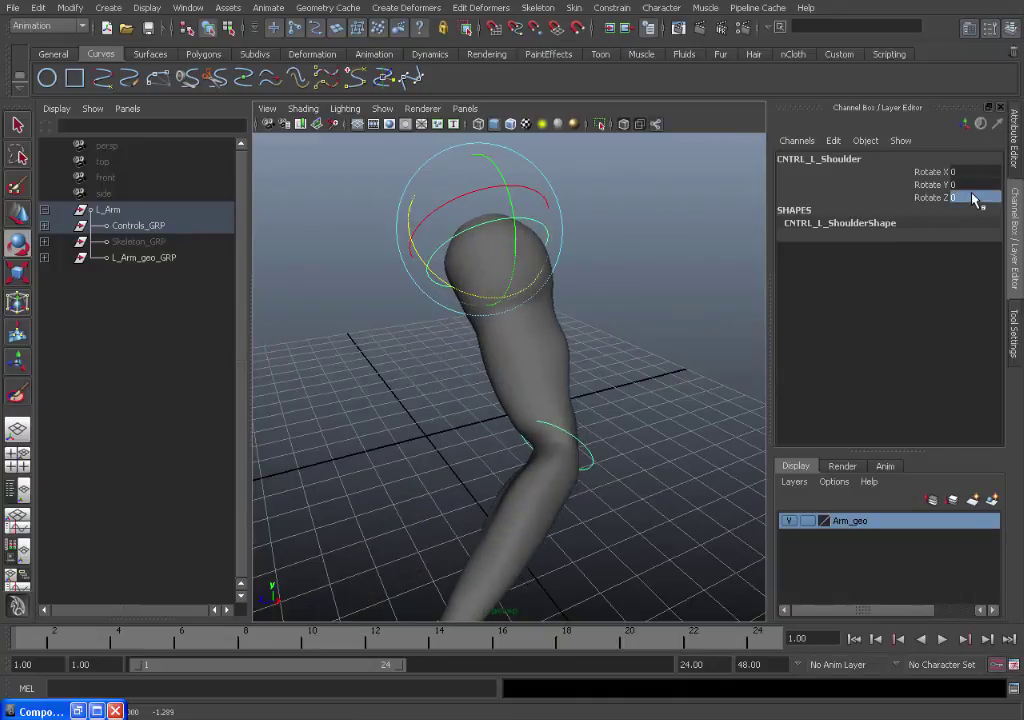
left_click(583, 456)
left_click(972, 197)
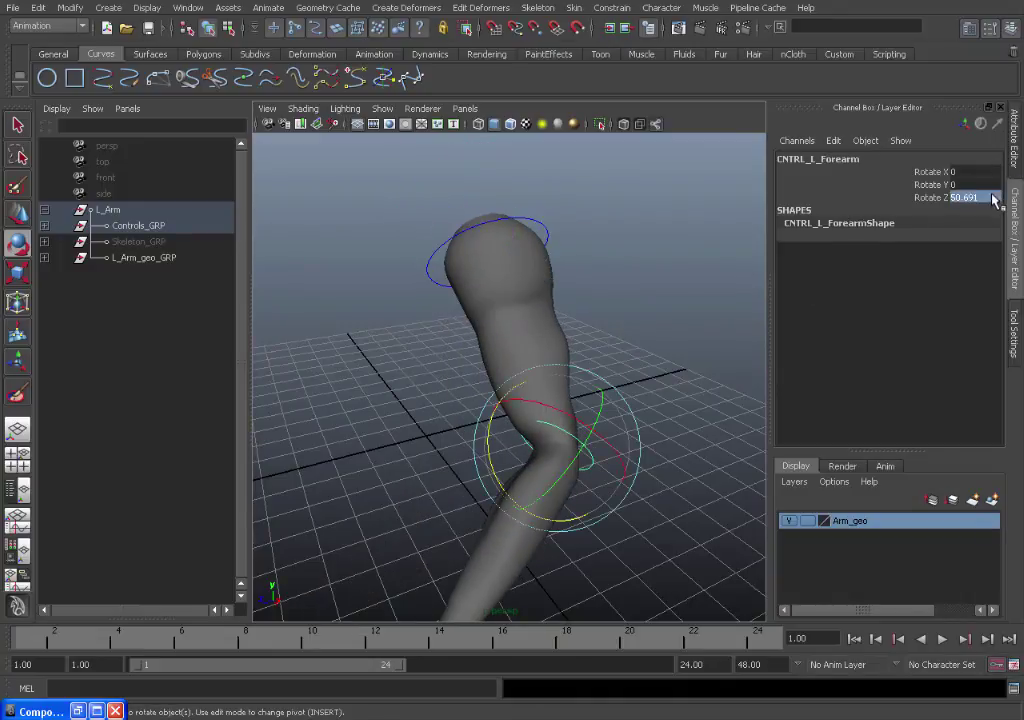
type("0")
key("Return")
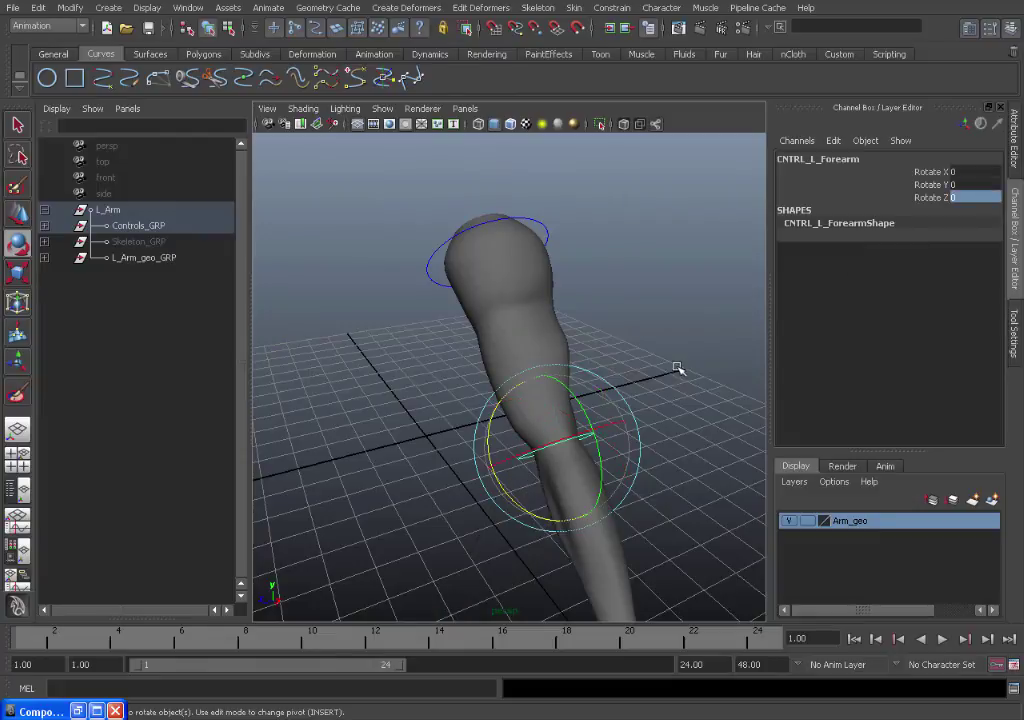
left_click_drag(679, 368, 633, 311, "alt")
key("q")
left_click(633, 311)
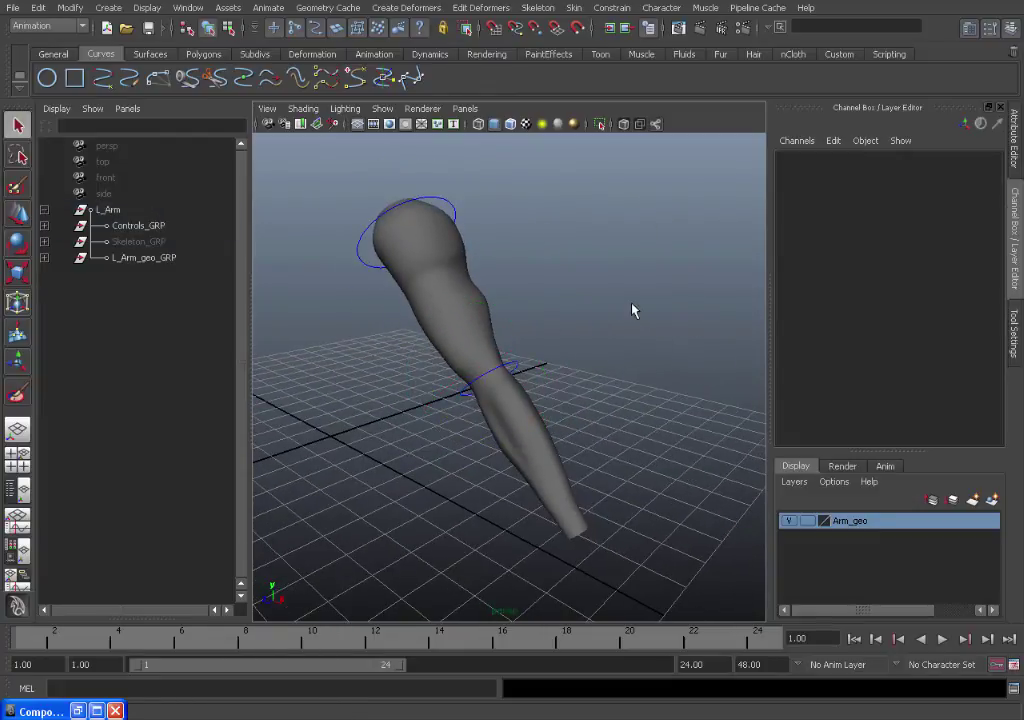